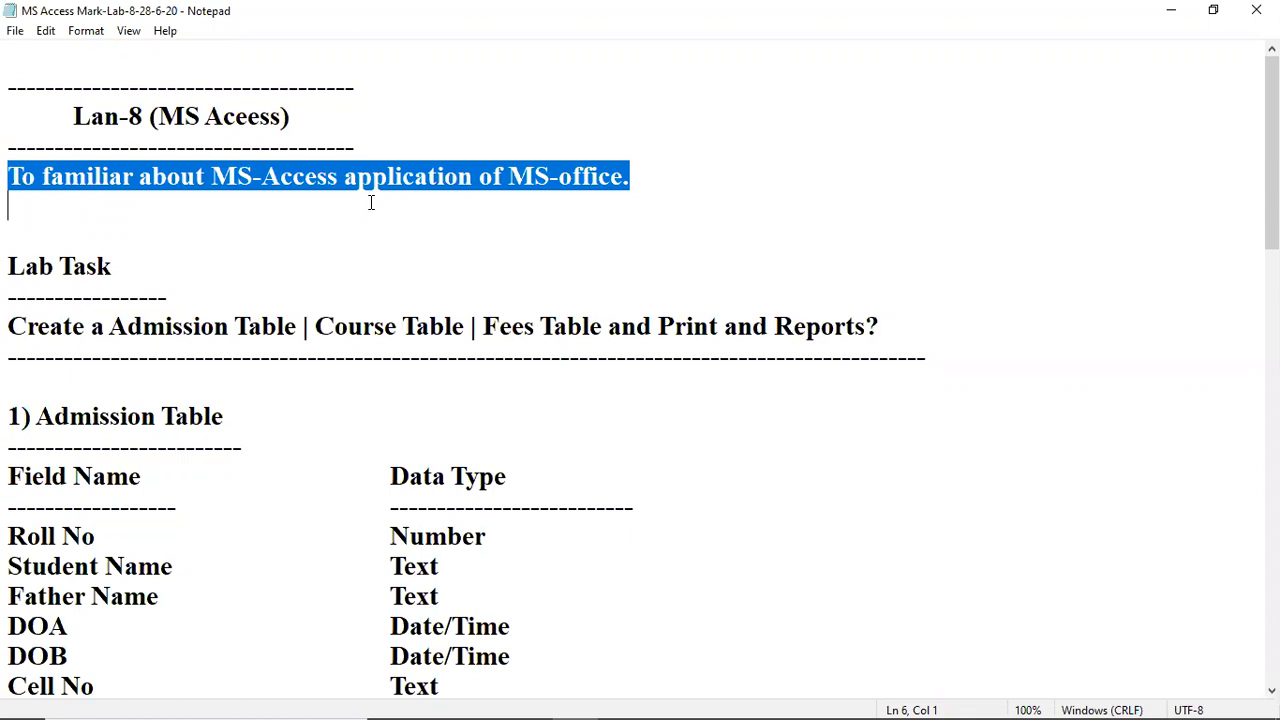
# Step: Read over the objective sentence and the Lab Task line listing the tables in Notepad
pyautogui.click(371, 202)
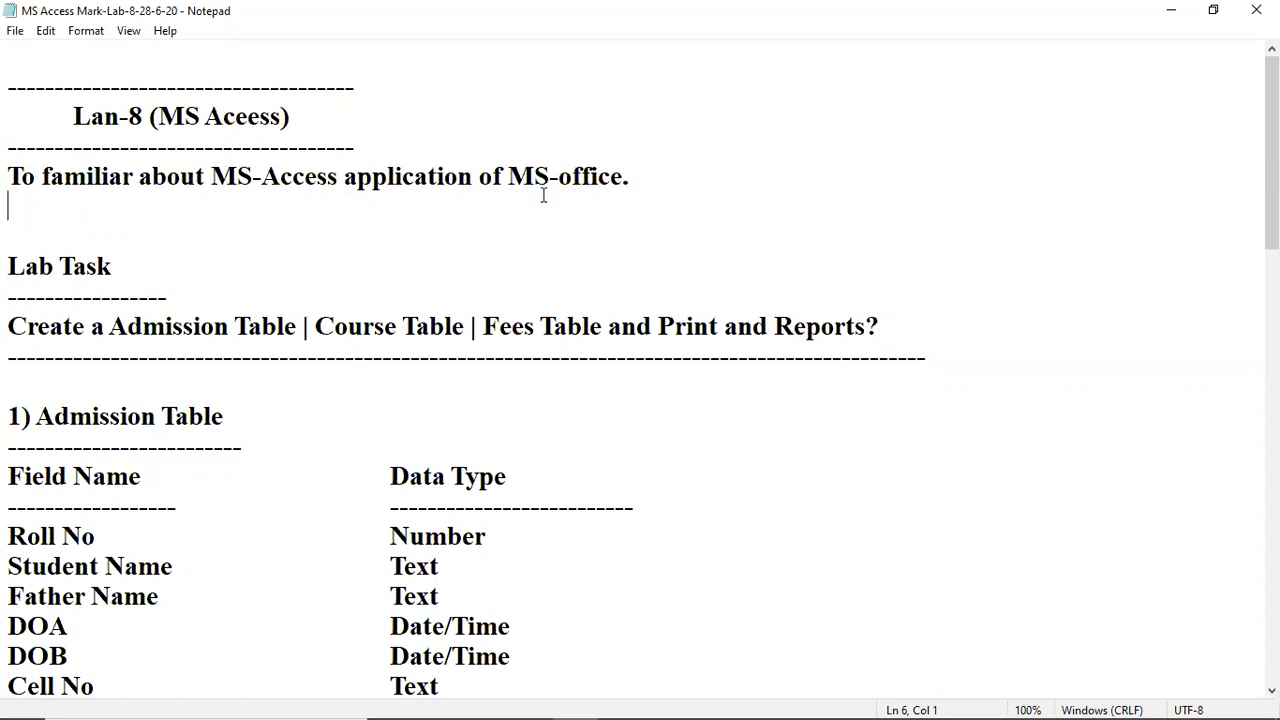
pyautogui.click(600, 178)
pyautogui.moveTo(8, 265); pyautogui.dragTo(121, 265)
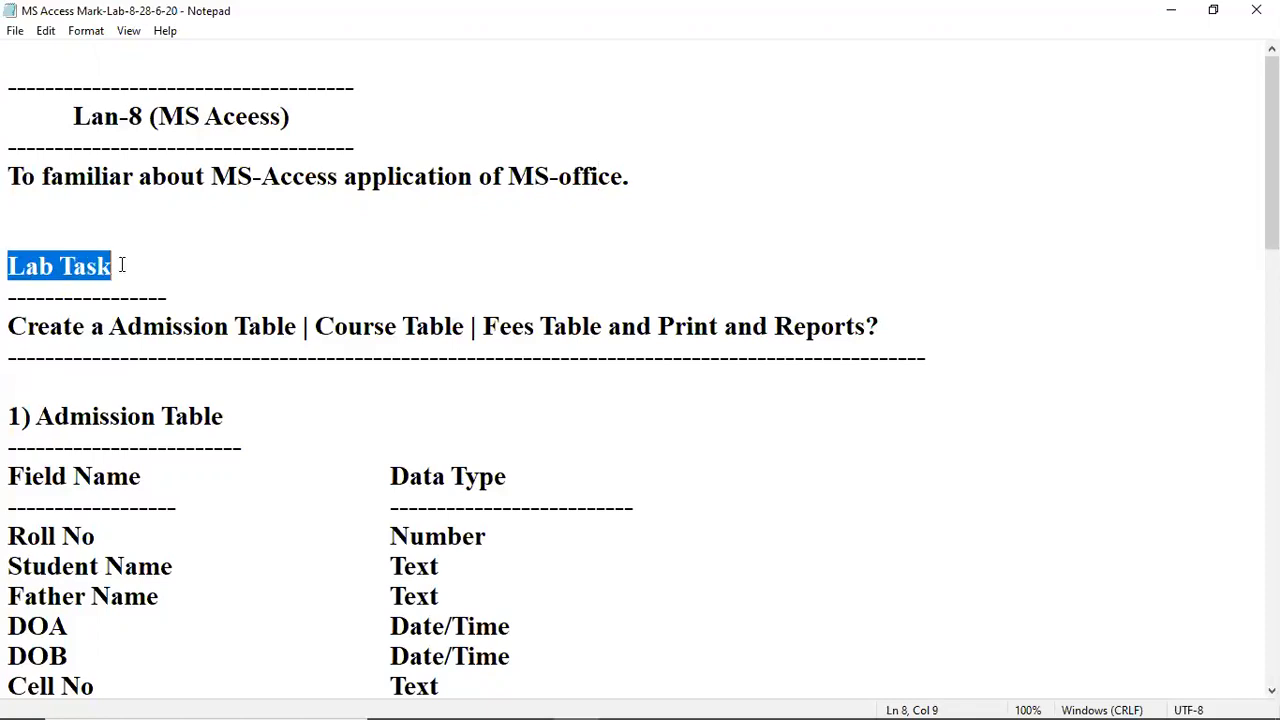
pyautogui.click(85, 326)
pyautogui.click(176, 328)
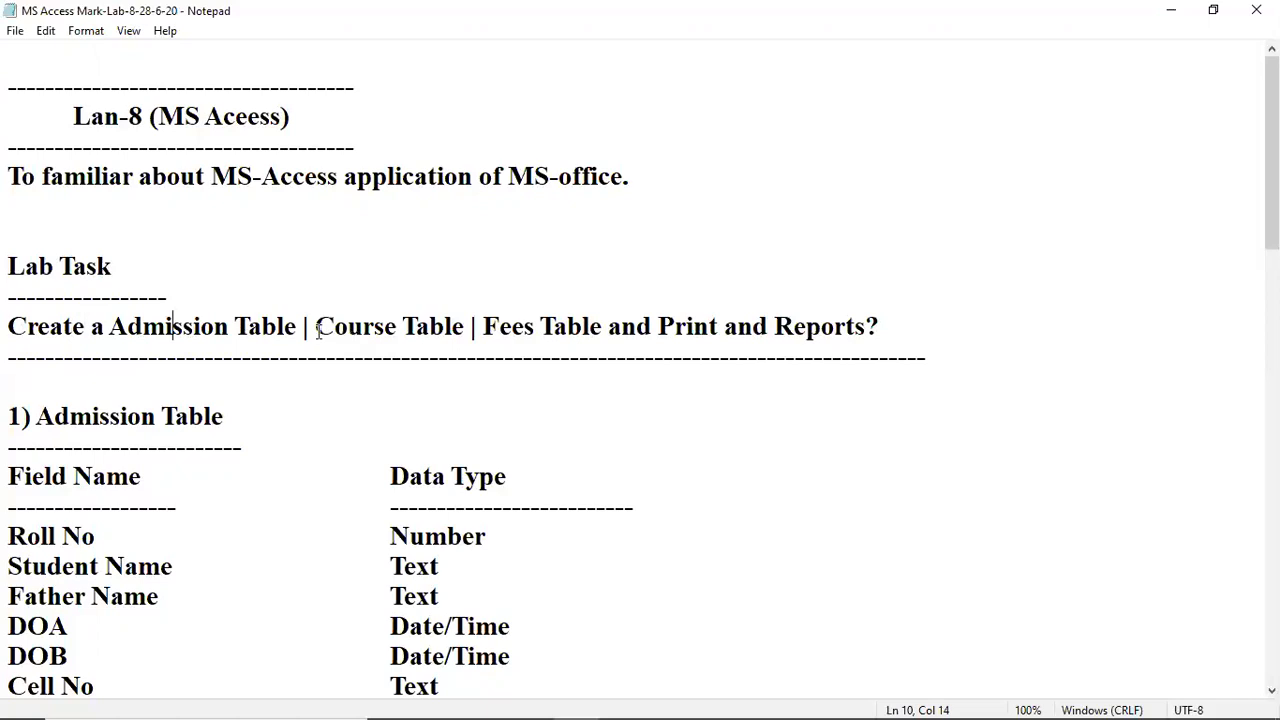
pyautogui.moveTo(316, 328); pyautogui.dragTo(622, 330)
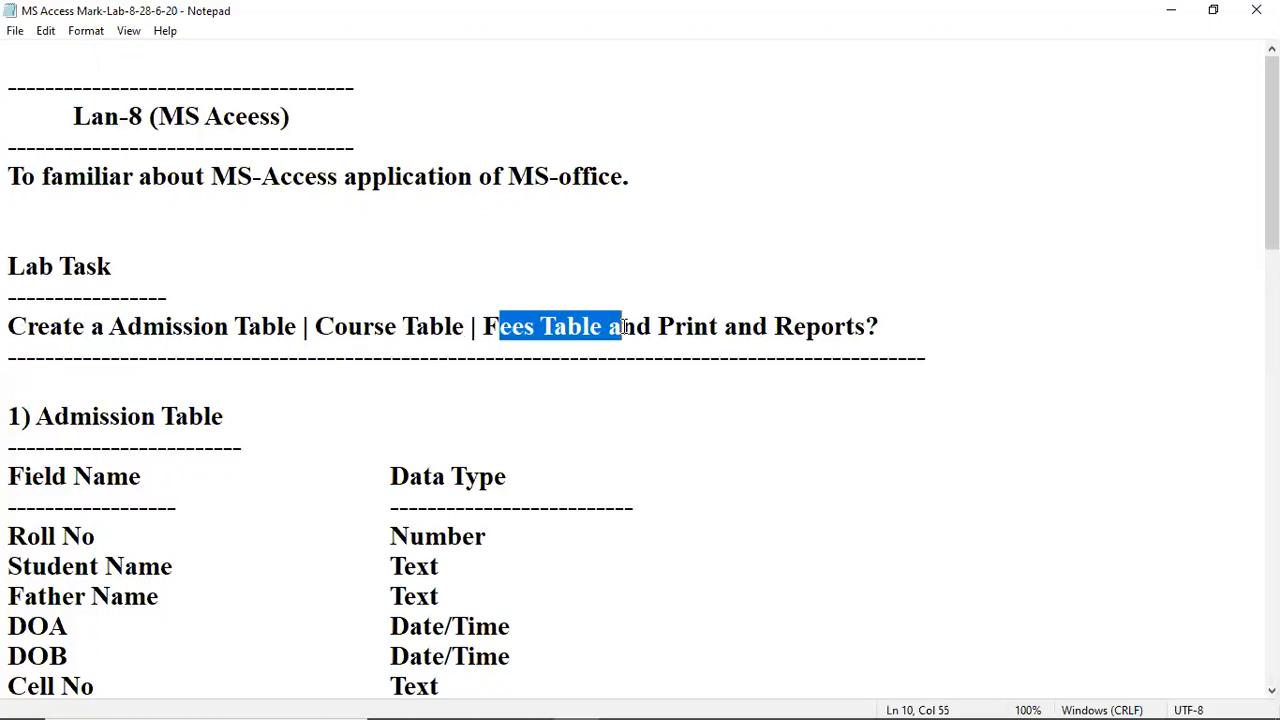
# Step: Delete the extra 'and' after Print so the line ends 'Fees Table and Print Reports?'
pyautogui.click(679, 326)
pyautogui.click(738, 326)
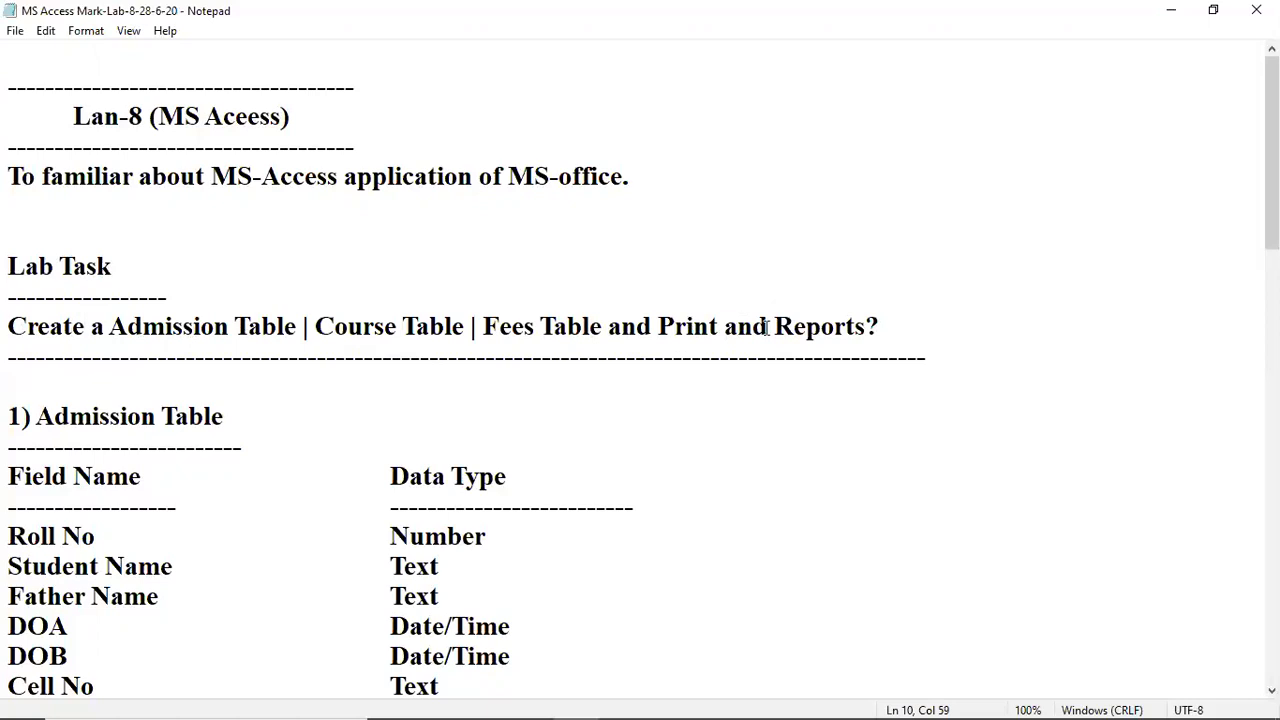
pyautogui.press('BackSpace')
pyautogui.press('Delete')
pyautogui.press('Delete')
pyautogui.press('BackSpace')
pyautogui.press('Left')
pyautogui.press('Left')
pyautogui.press('Left')
pyautogui.press('Right')
pyautogui.press('Right')
pyautogui.press('Right')
pyautogui.press('Delete')
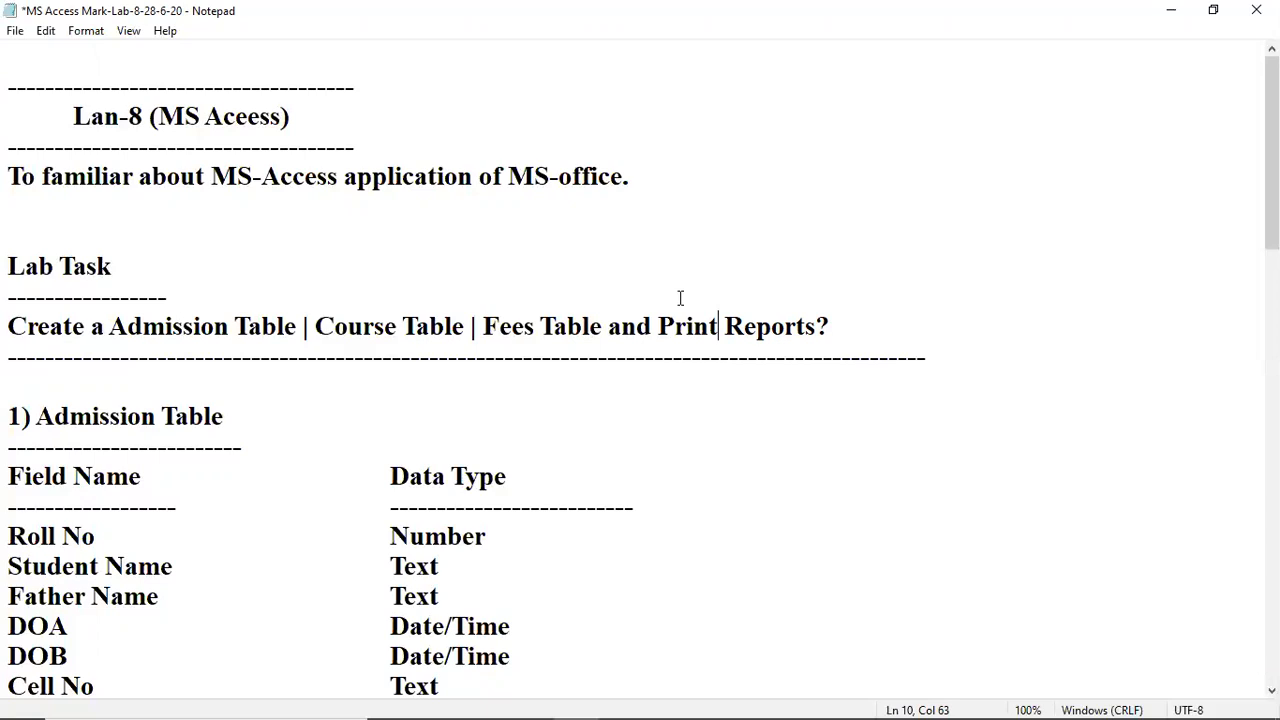
pyautogui.click(804, 357)
pyautogui.scroll(-1, 590, 514)
pyautogui.click(693, 388)
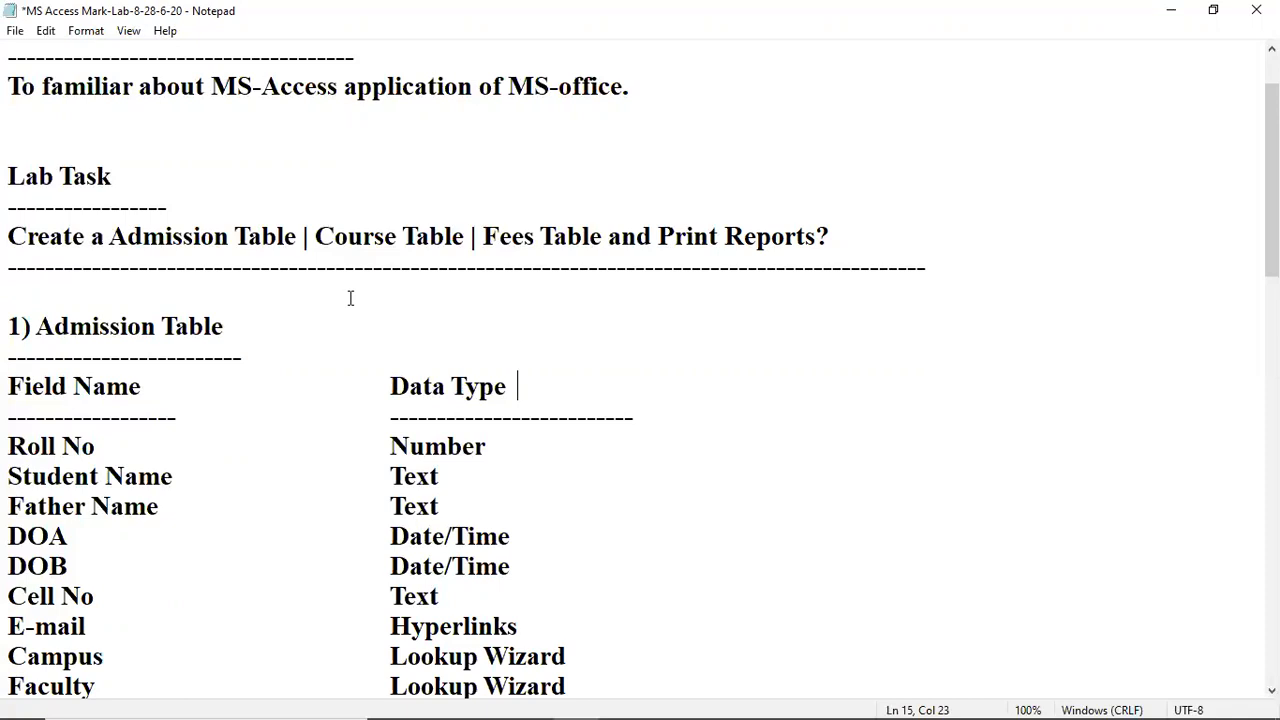
pyautogui.scroll(-2, 352, 298)
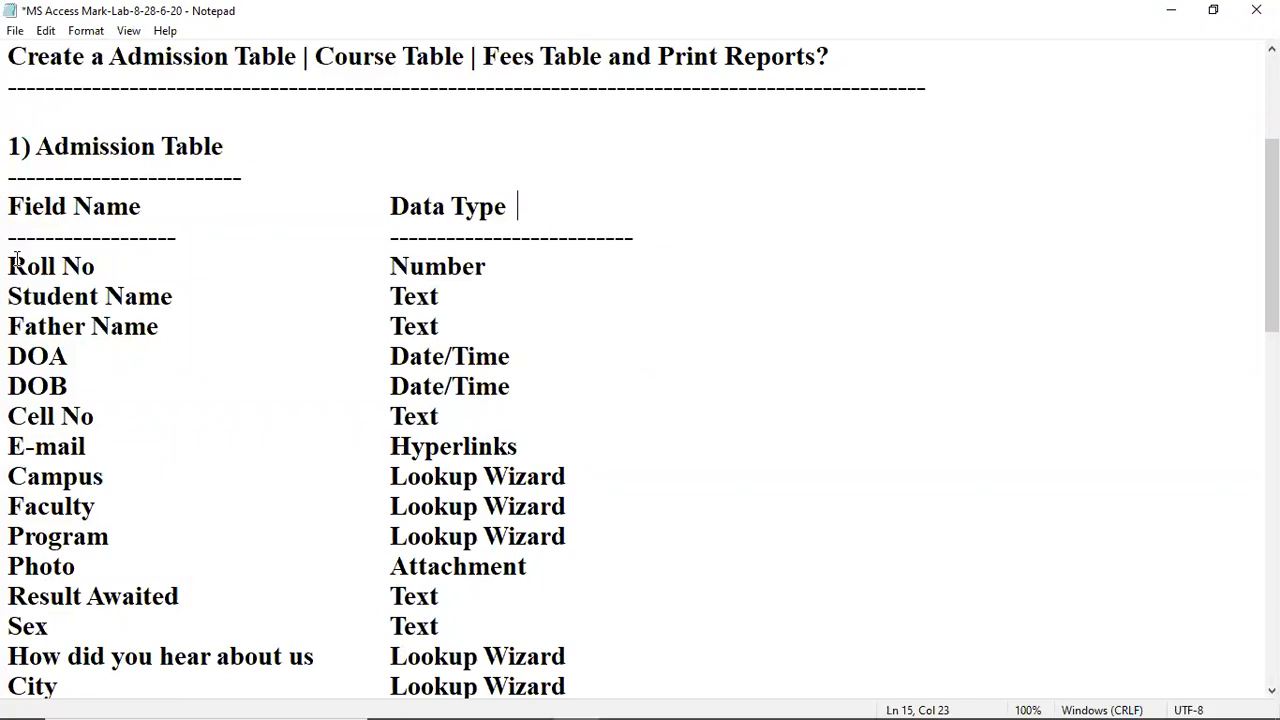
pyautogui.moveTo(17, 259); pyautogui.dragTo(778, 346)
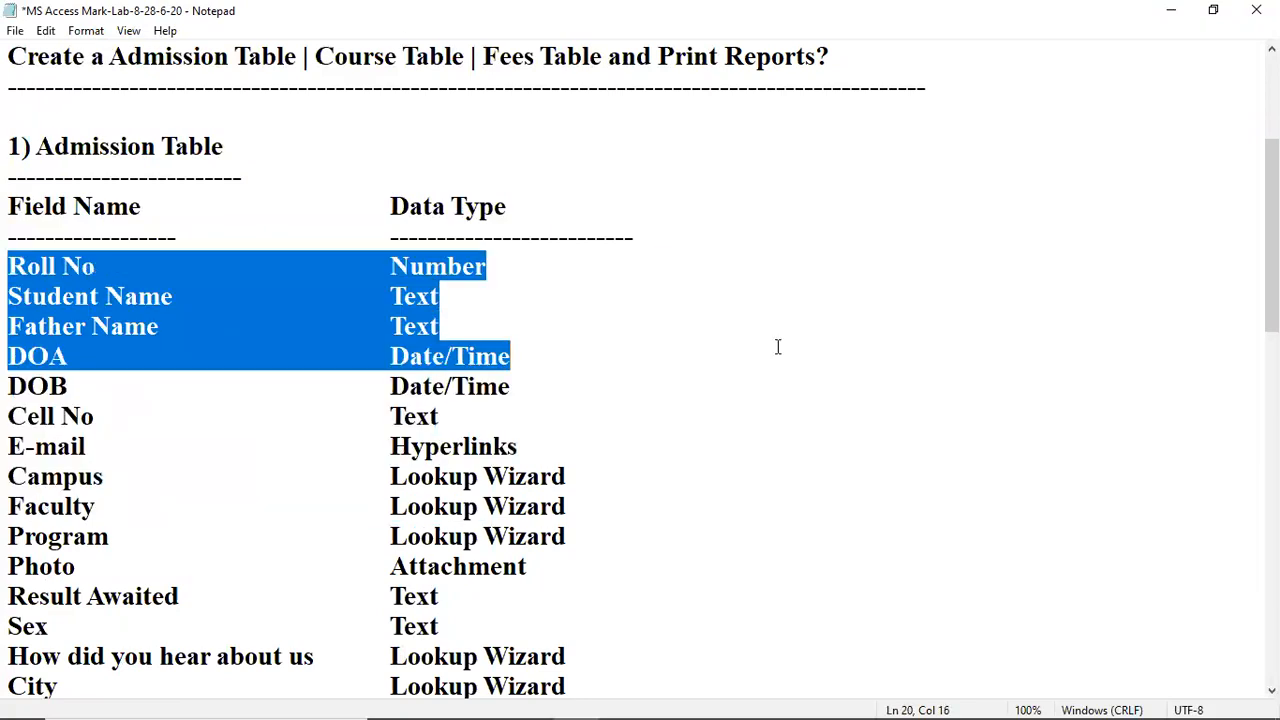
pyautogui.click(259, 476)
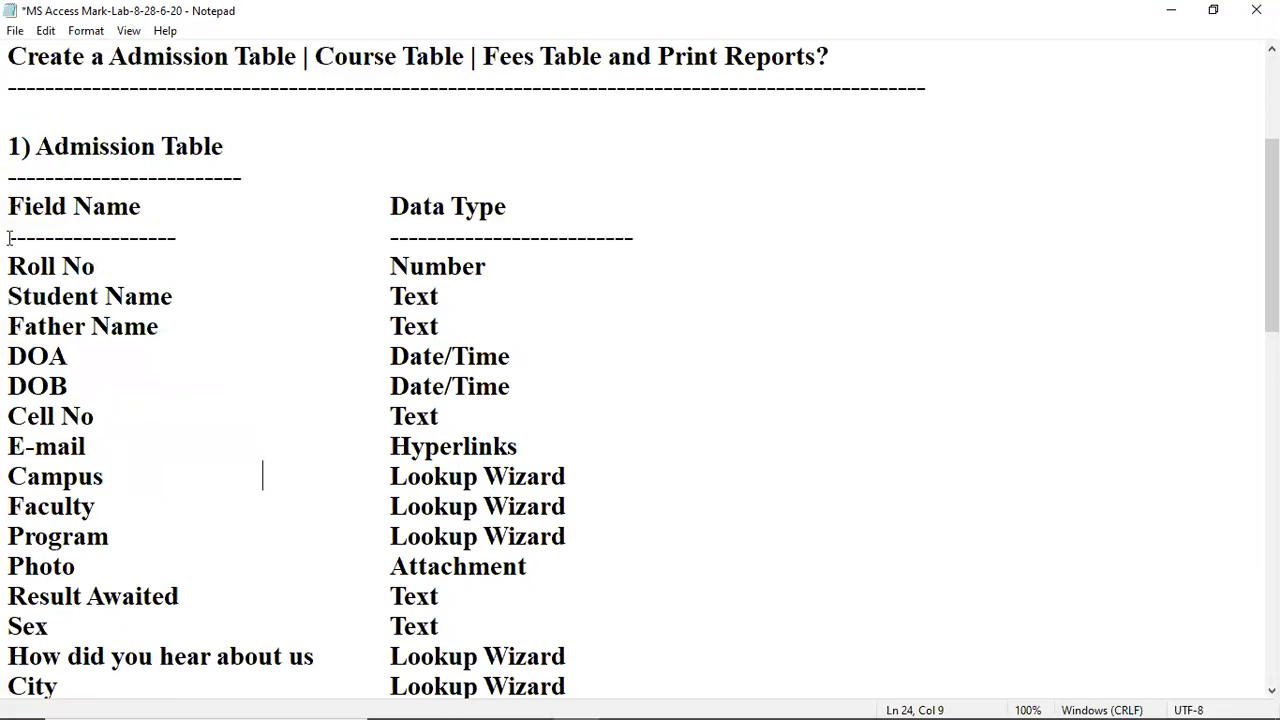
pyautogui.click(156, 370)
pyautogui.click(167, 414)
pyautogui.click(191, 455)
pyautogui.click(146, 503)
pyautogui.click(155, 480)
pyautogui.click(110, 507)
pyautogui.click(129, 538)
pyautogui.click(83, 566)
pyautogui.scroll(-1, 213, 596)
pyautogui.click(206, 515)
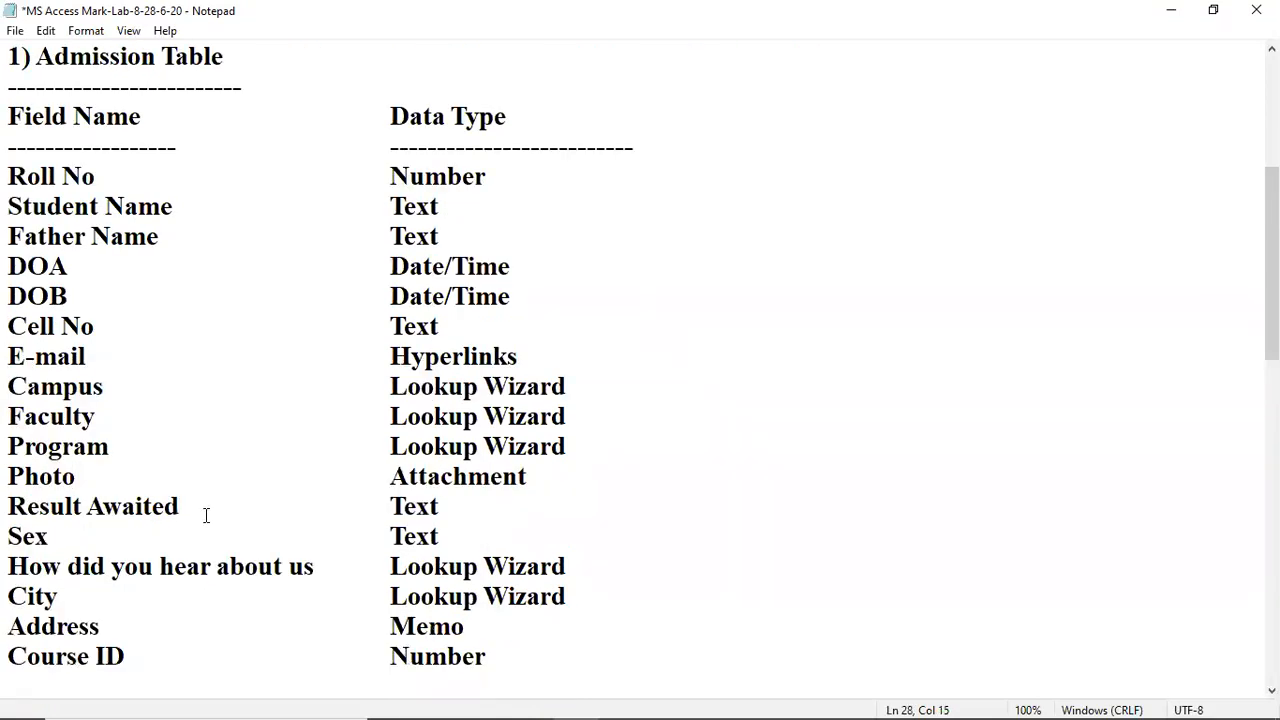
pyautogui.click(193, 548)
pyautogui.click(106, 568)
pyautogui.click(376, 568)
pyautogui.click(178, 595)
pyautogui.click(35, 596)
pyautogui.click(150, 622)
pyautogui.click(95, 662)
pyautogui.scroll(1, 202, 540)
pyautogui.scroll(-1, 206, 534)
pyautogui.click(287, 432)
pyautogui.scroll(-2, 312, 391)
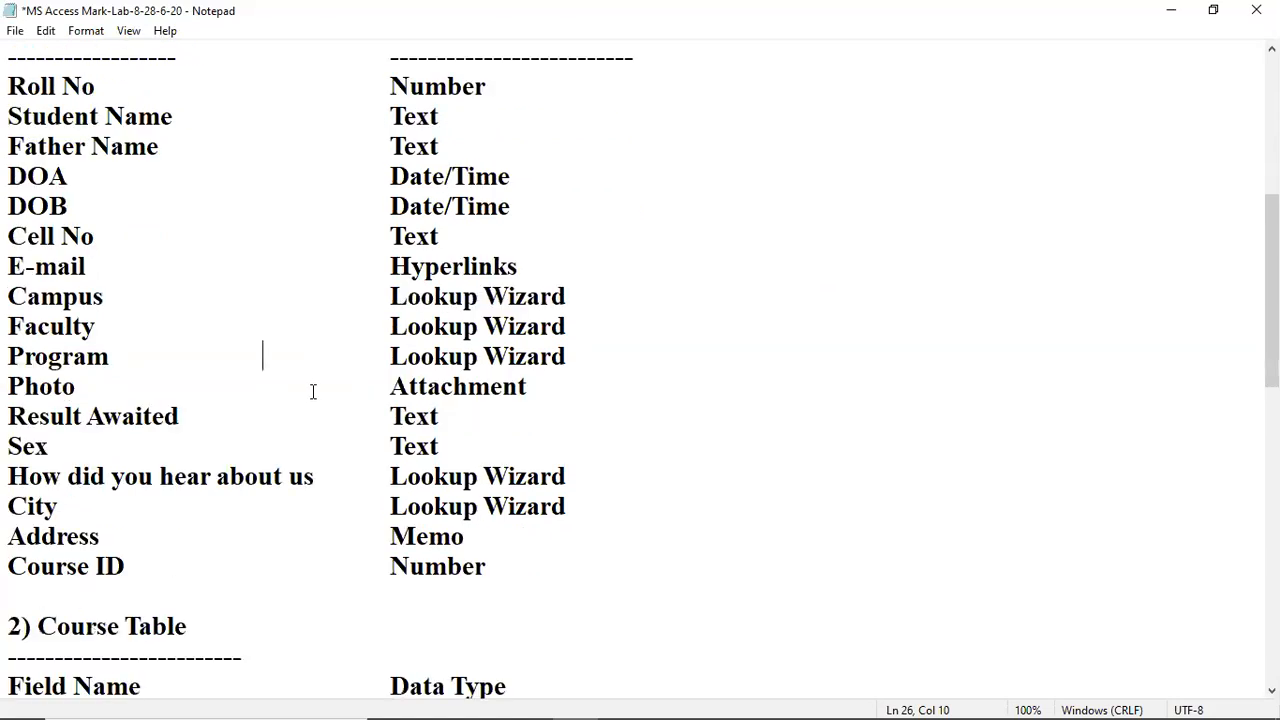
pyautogui.scroll(3, 220, 350)
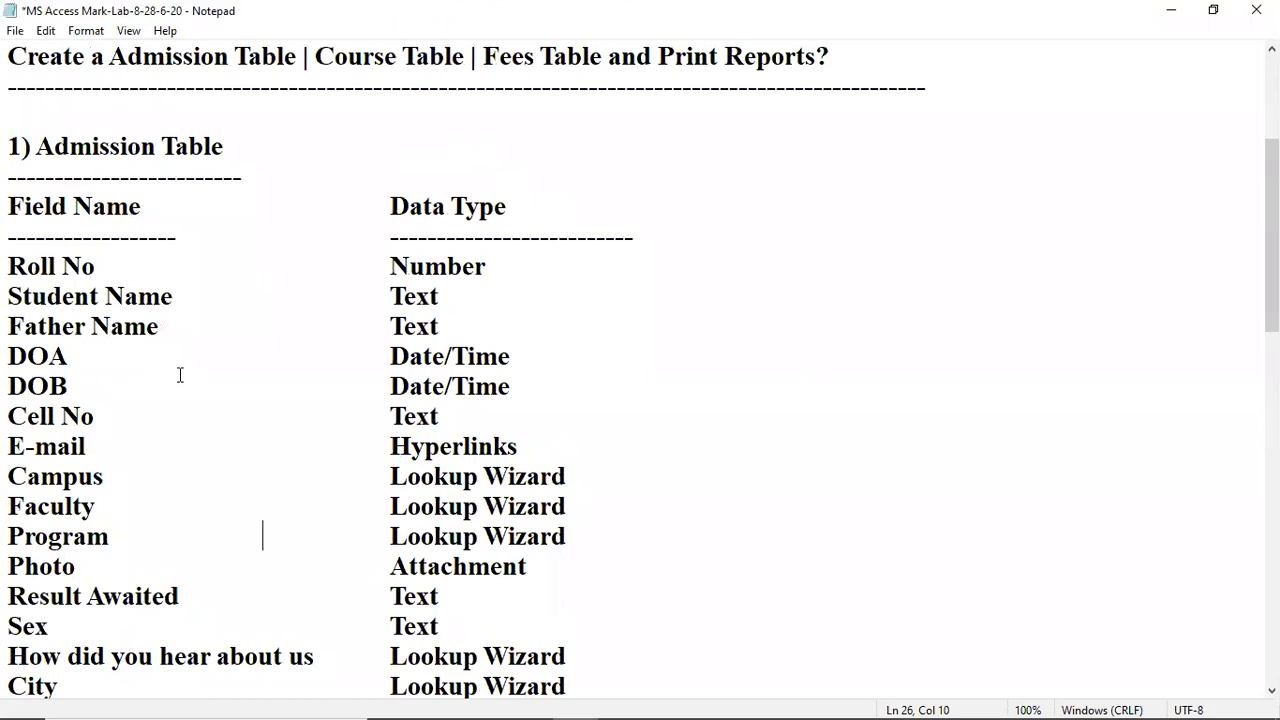
pyautogui.scroll(-1, 180, 373)
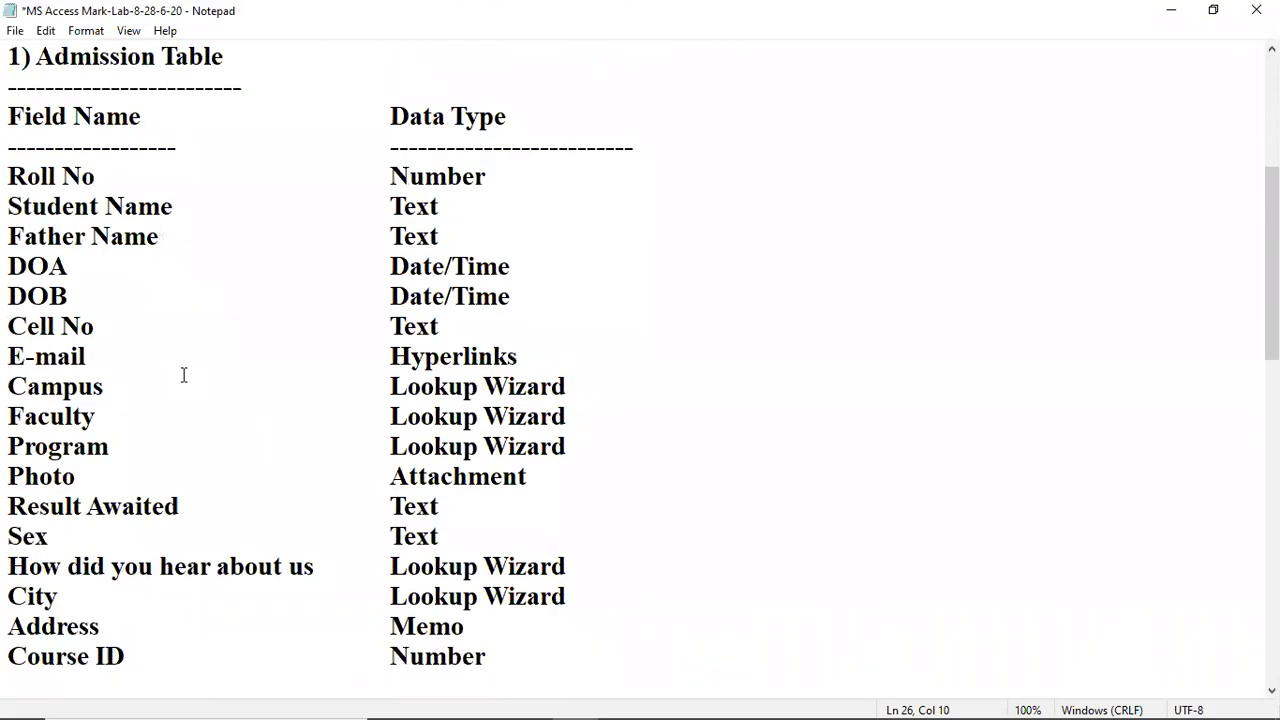
pyautogui.scroll(2, 184, 375)
pyautogui.moveTo(128, 296); pyautogui.dragTo(400, 588)
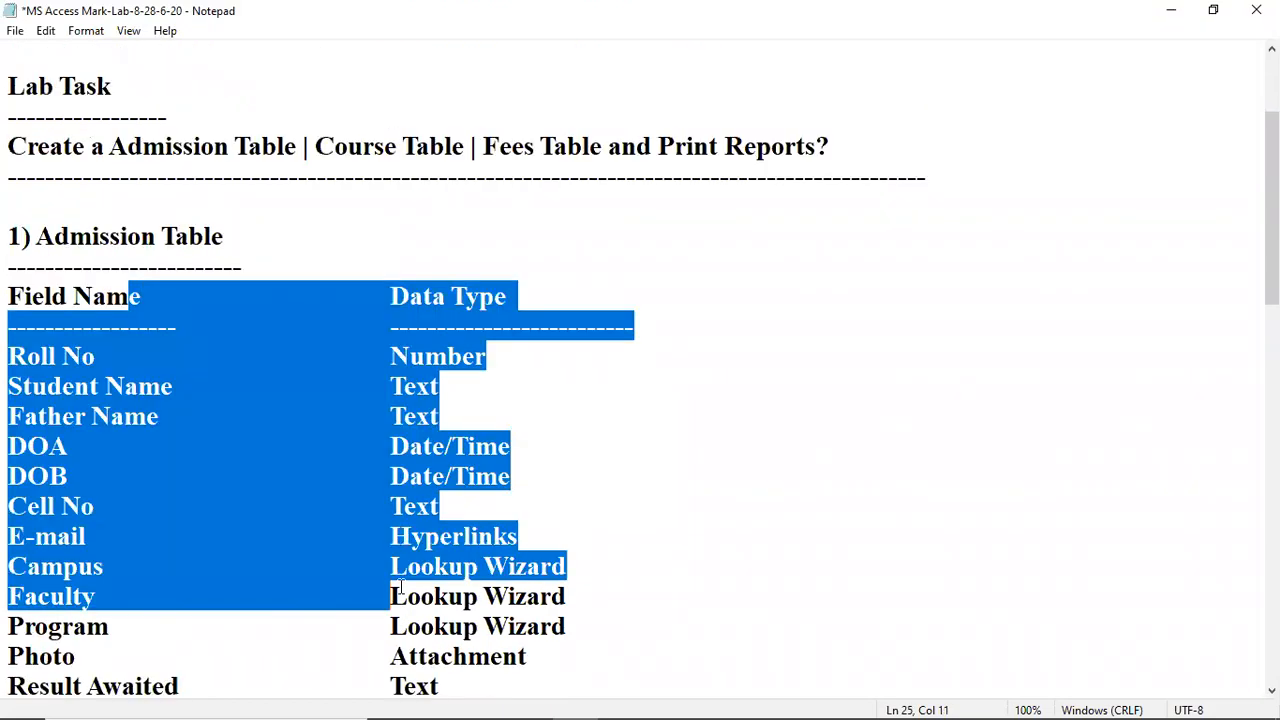
pyautogui.scroll(-3, 450, 560)
pyautogui.scroll(-1, 515, 468)
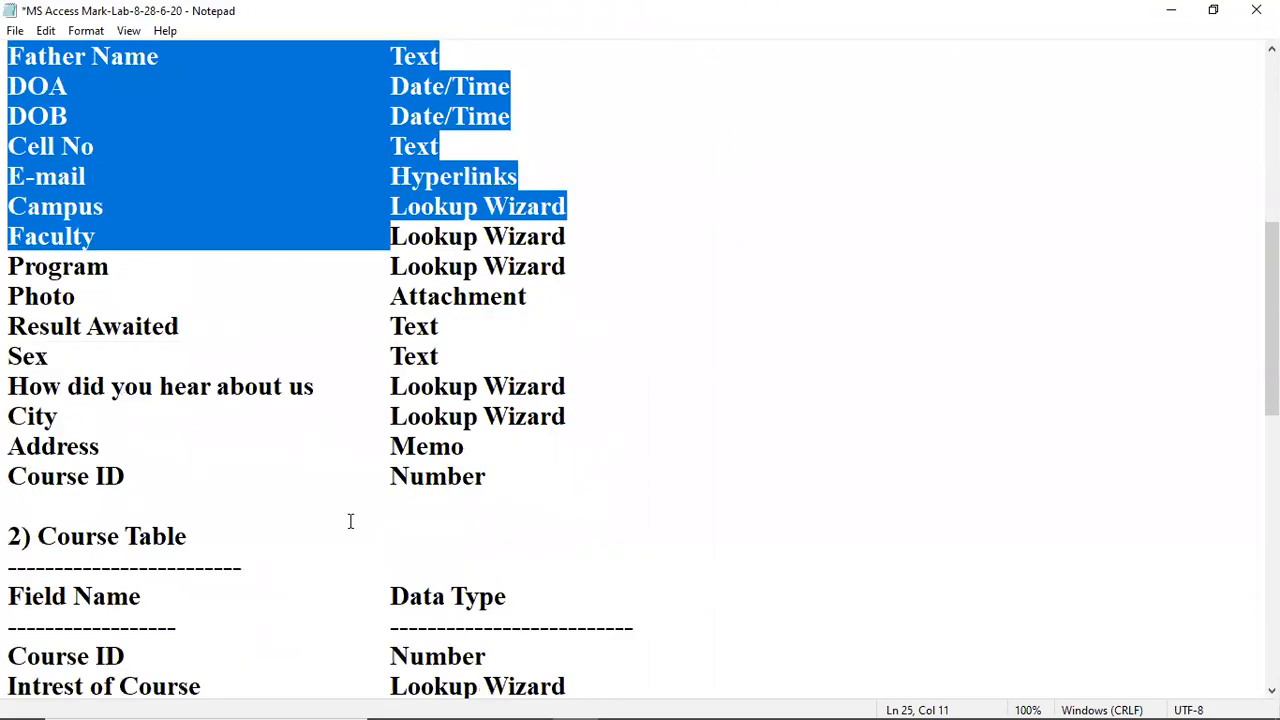
pyautogui.click(305, 444)
pyautogui.scroll(-3, 334, 540)
pyautogui.click(51, 416)
pyautogui.click(569, 391)
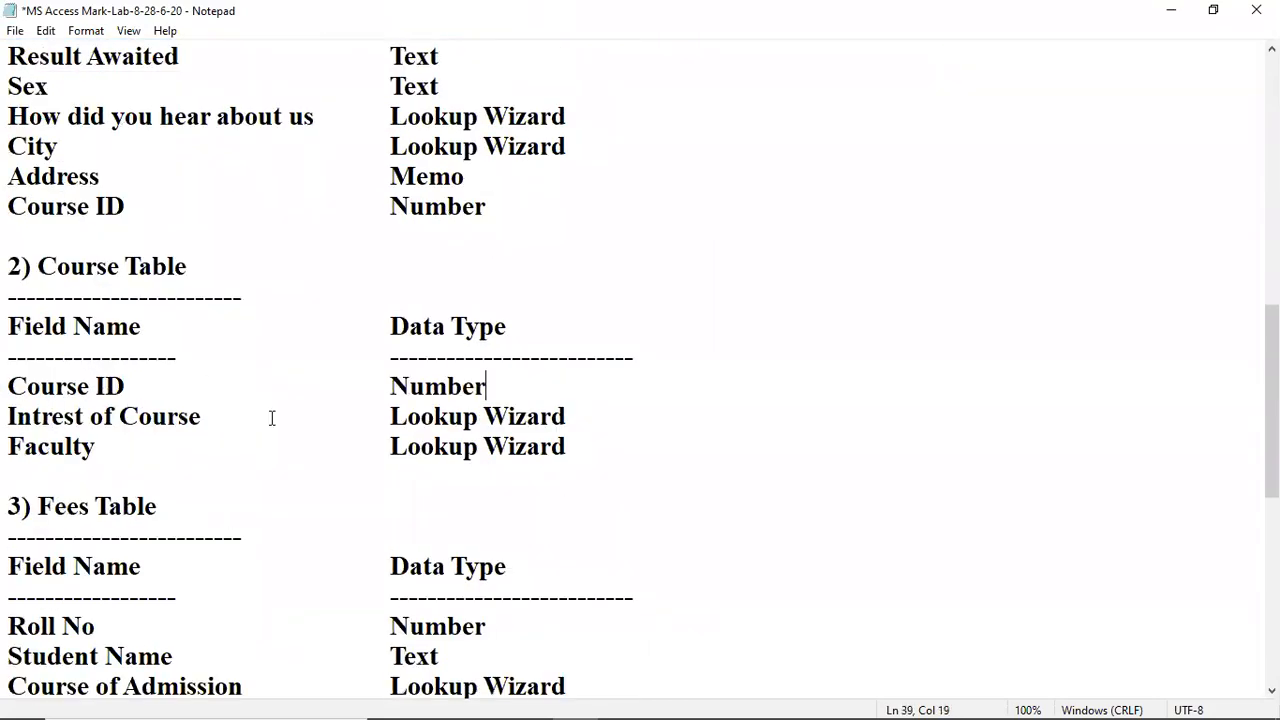
pyautogui.click(91, 416)
pyautogui.scroll(1, 94, 376)
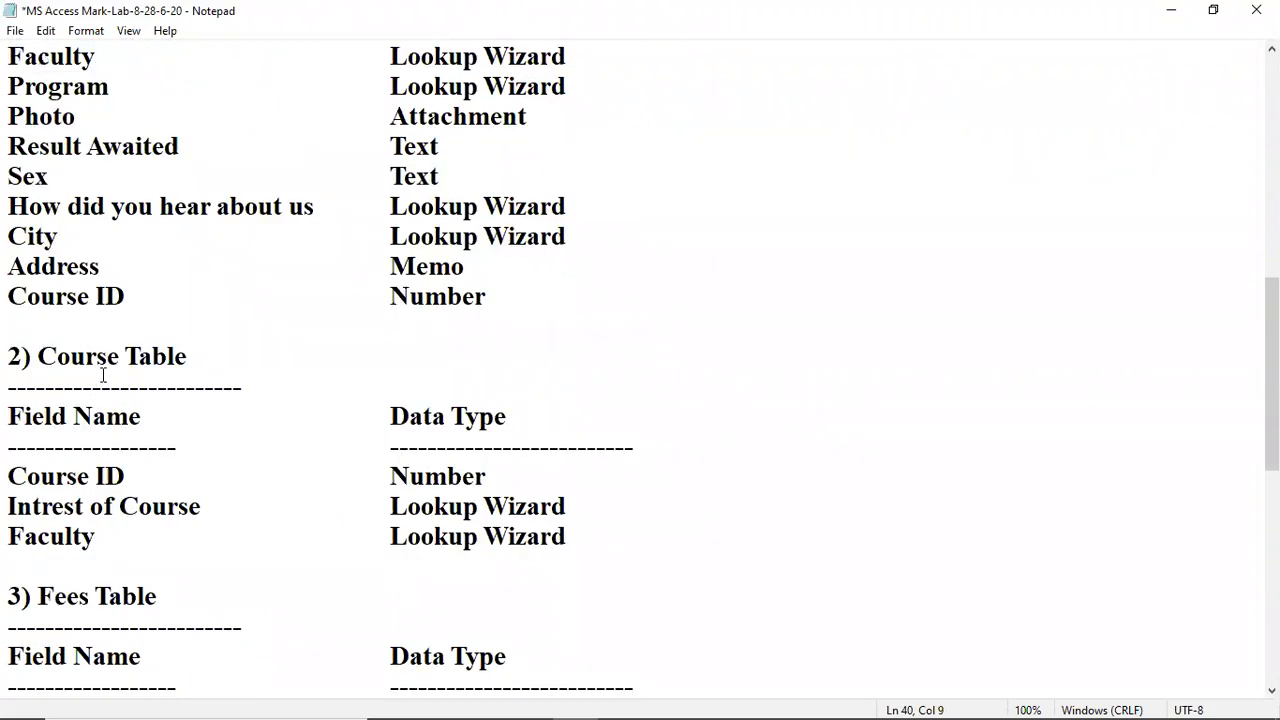
pyautogui.scroll(-1, 100, 374)
pyautogui.press('Down')
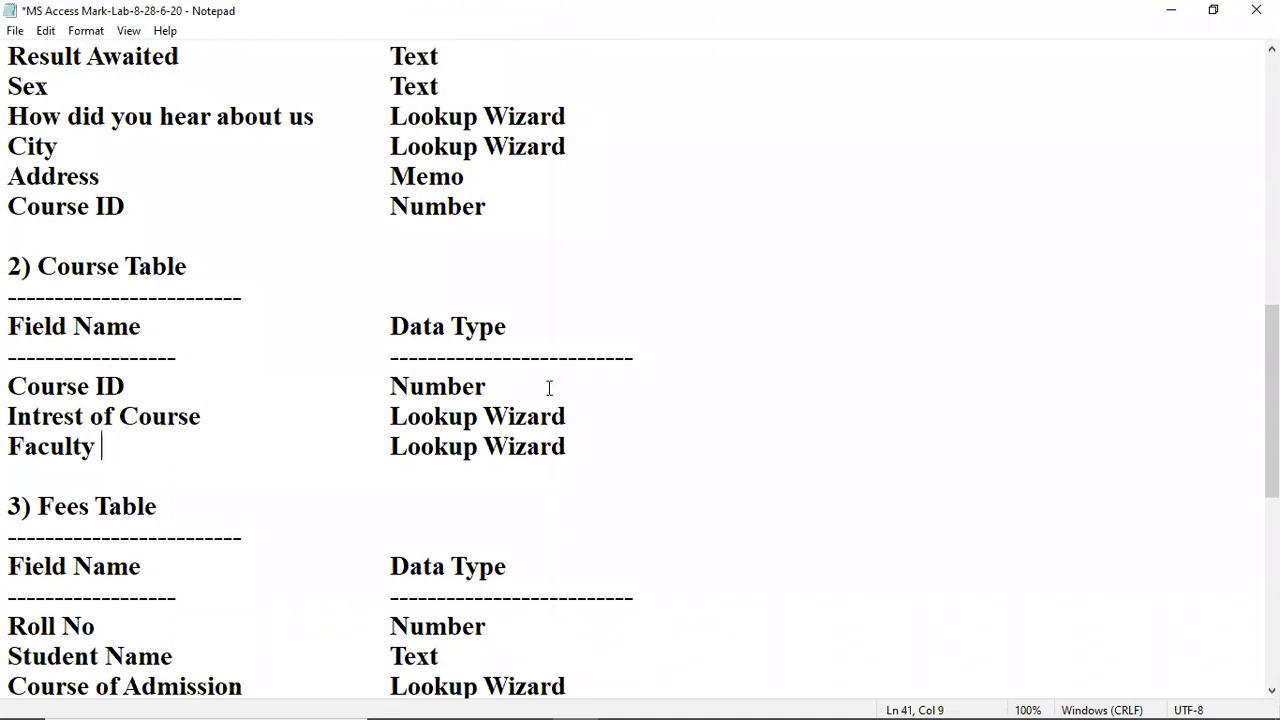
pyautogui.scroll(1, 412, 408)
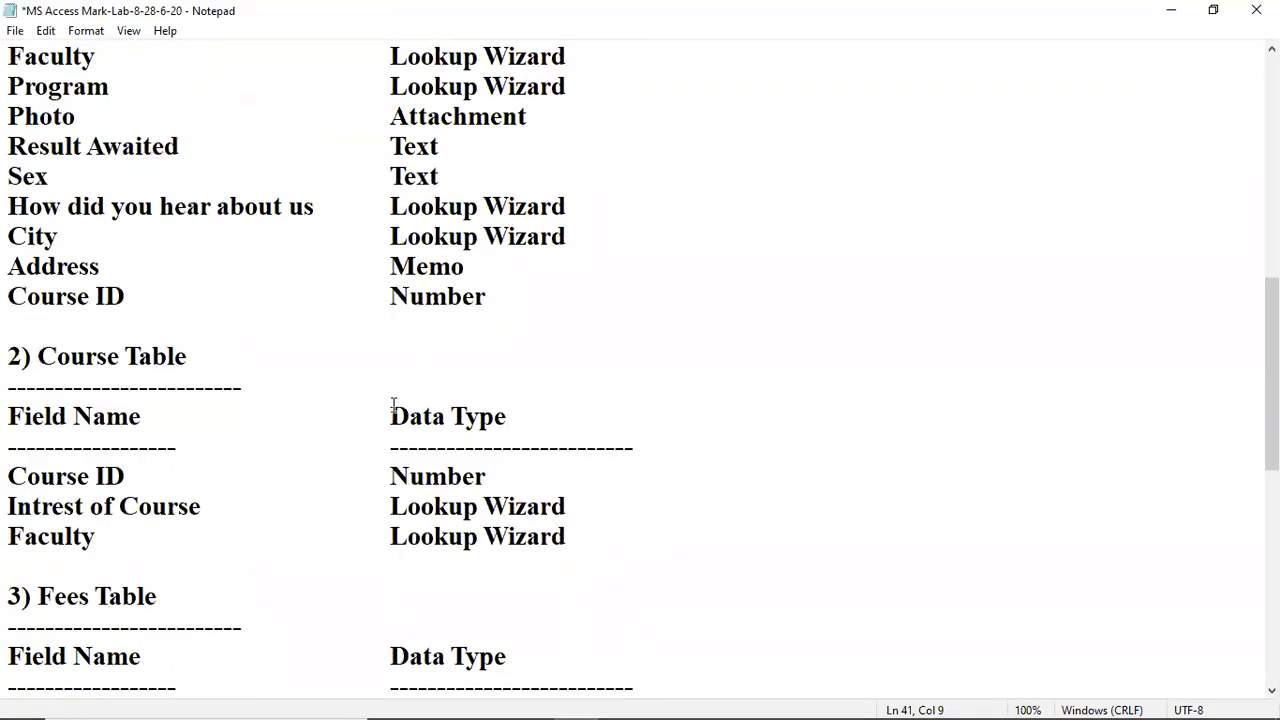
pyautogui.scroll(3, 400, 406)
pyautogui.click(84, 354)
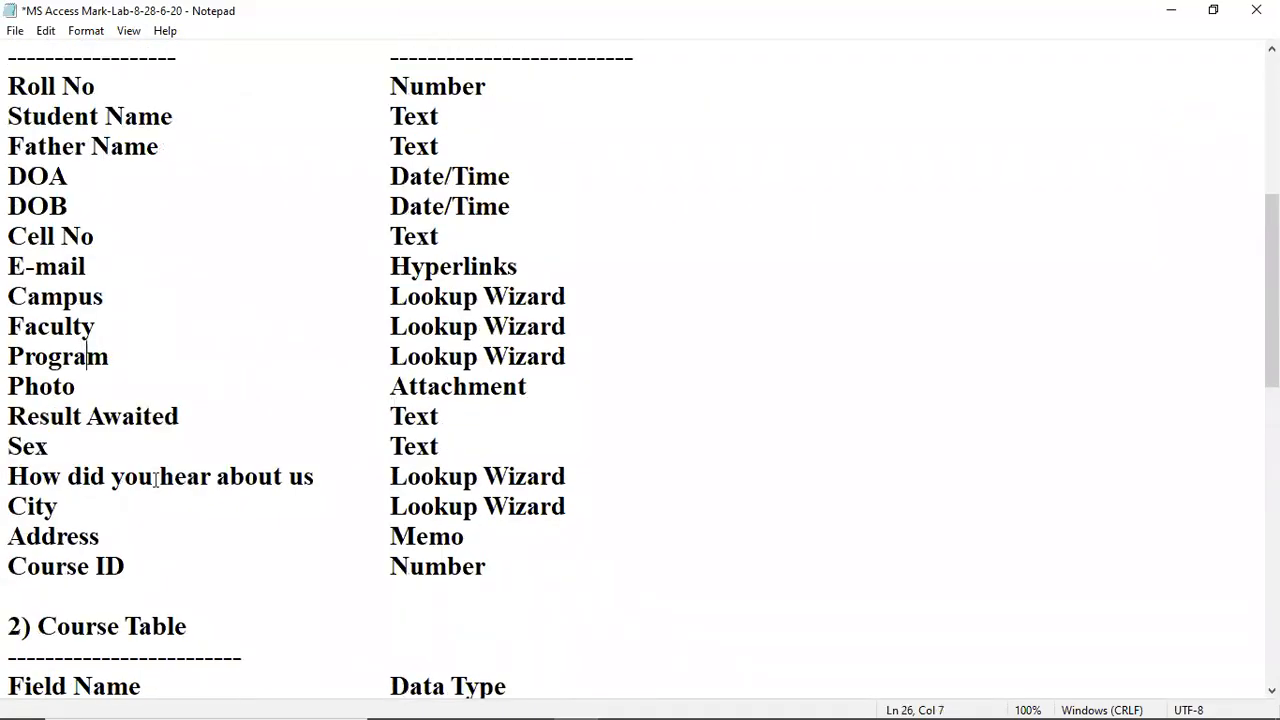
pyautogui.scroll(-4, 155, 481)
pyautogui.click(159, 446)
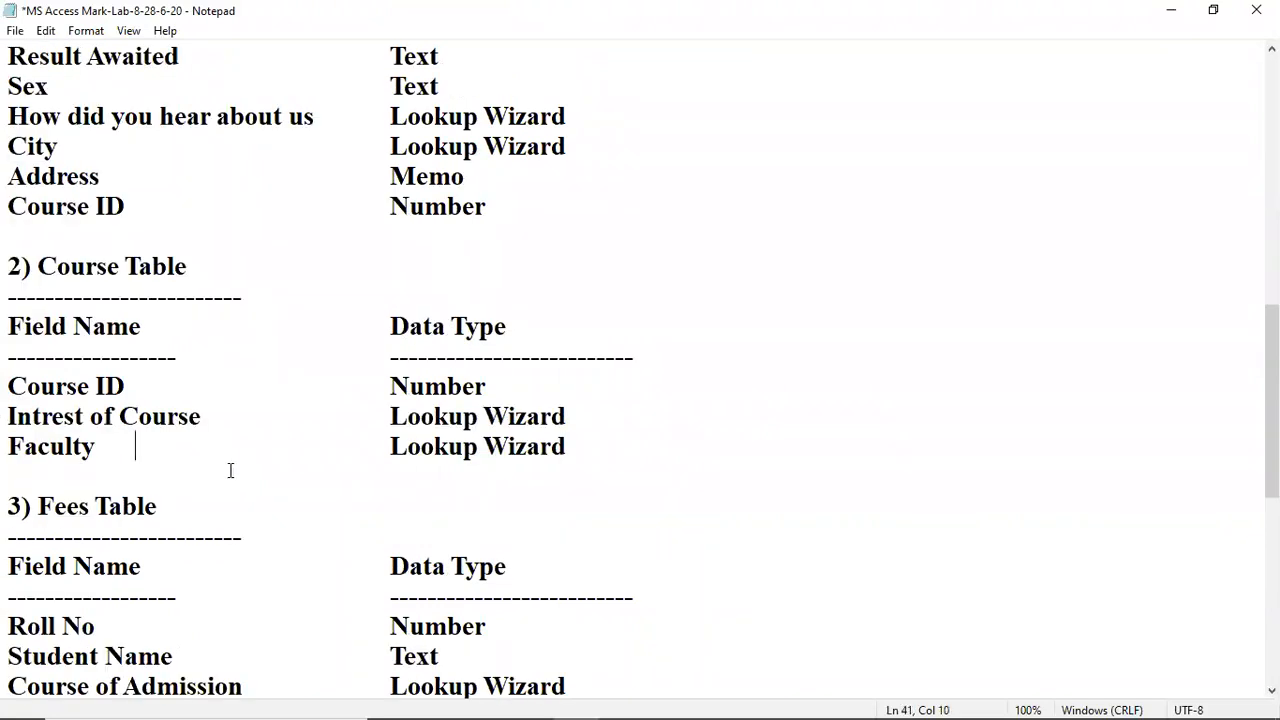
pyautogui.scroll(3, 457, 194)
pyautogui.scroll(-3, 467, 240)
pyautogui.moveTo(426, 386); pyautogui.dragTo(448, 386)
pyautogui.scroll(-3, 500, 456)
pyautogui.click(140, 336)
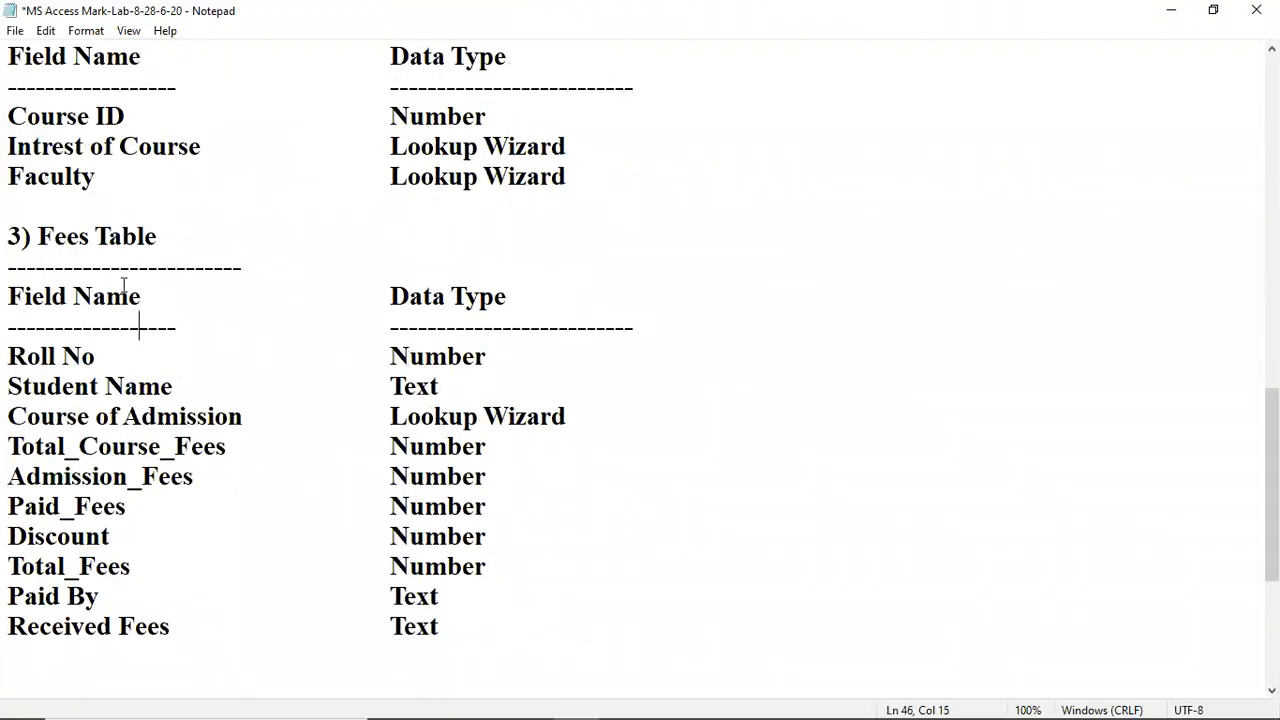
# Step: Review the Fees Table heading and the Roll No (Number) and Student Name (Text) types
pyautogui.click(120, 240)
pyautogui.click(88, 355)
pyautogui.click(378, 352)
pyautogui.scroll(3, 306, 323)
pyautogui.scroll(4, 306, 323)
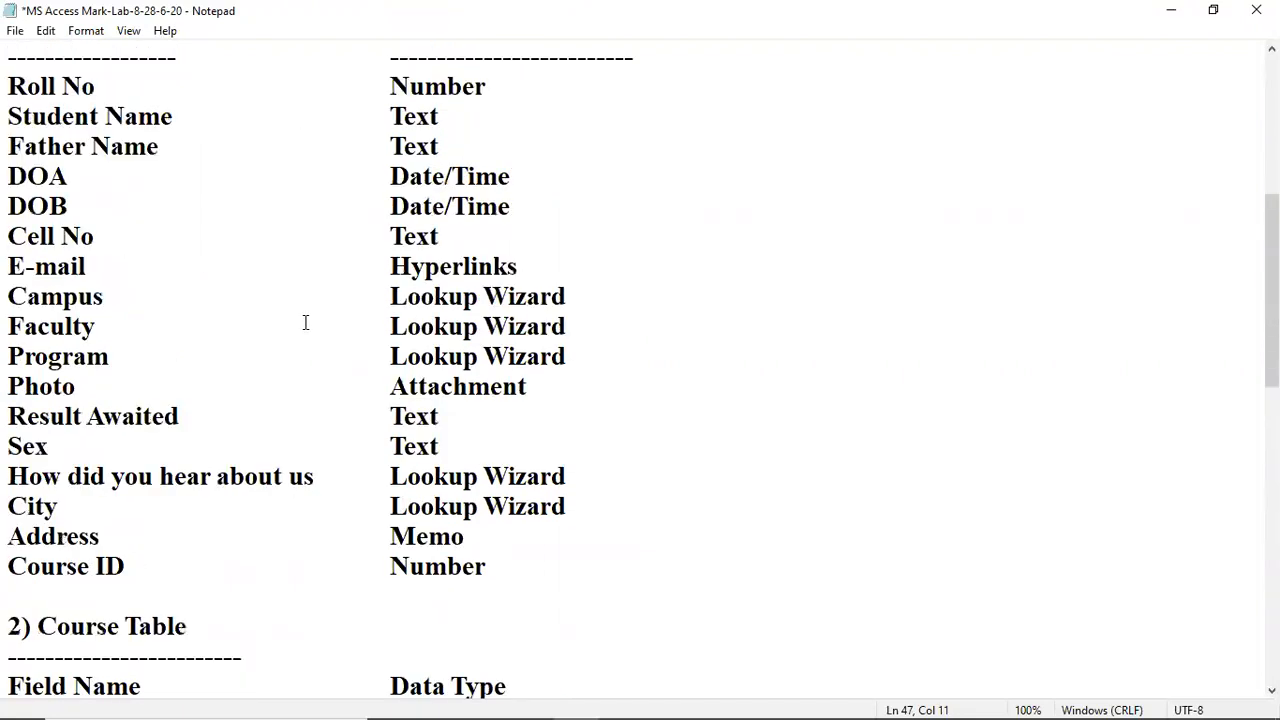
pyautogui.scroll(-5, 306, 323)
pyautogui.scroll(-3, 260, 408)
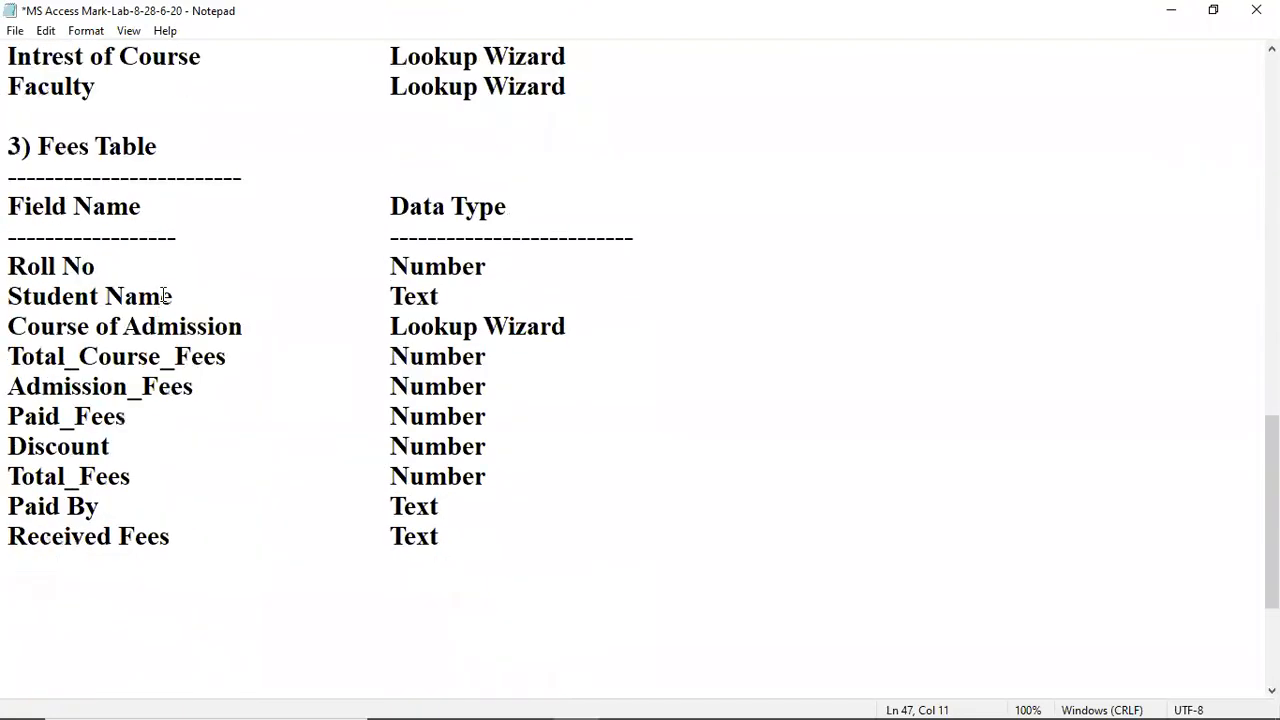
pyautogui.click(376, 294)
# Step: Review the Course of Admission, Total_Course_Fees, Paid_Fees, Received Fees and Father Name fields
pyautogui.click(486, 349)
pyautogui.moveTo(10, 326); pyautogui.dragTo(144, 328)
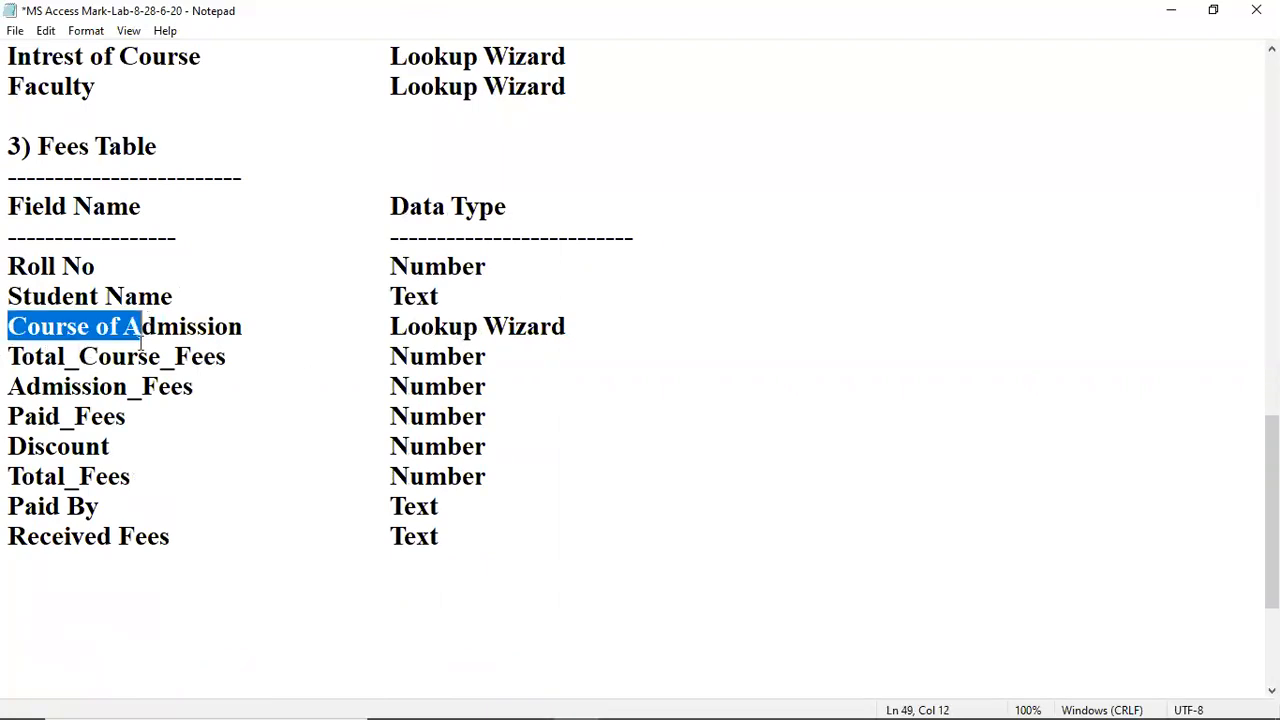
pyautogui.click(138, 352)
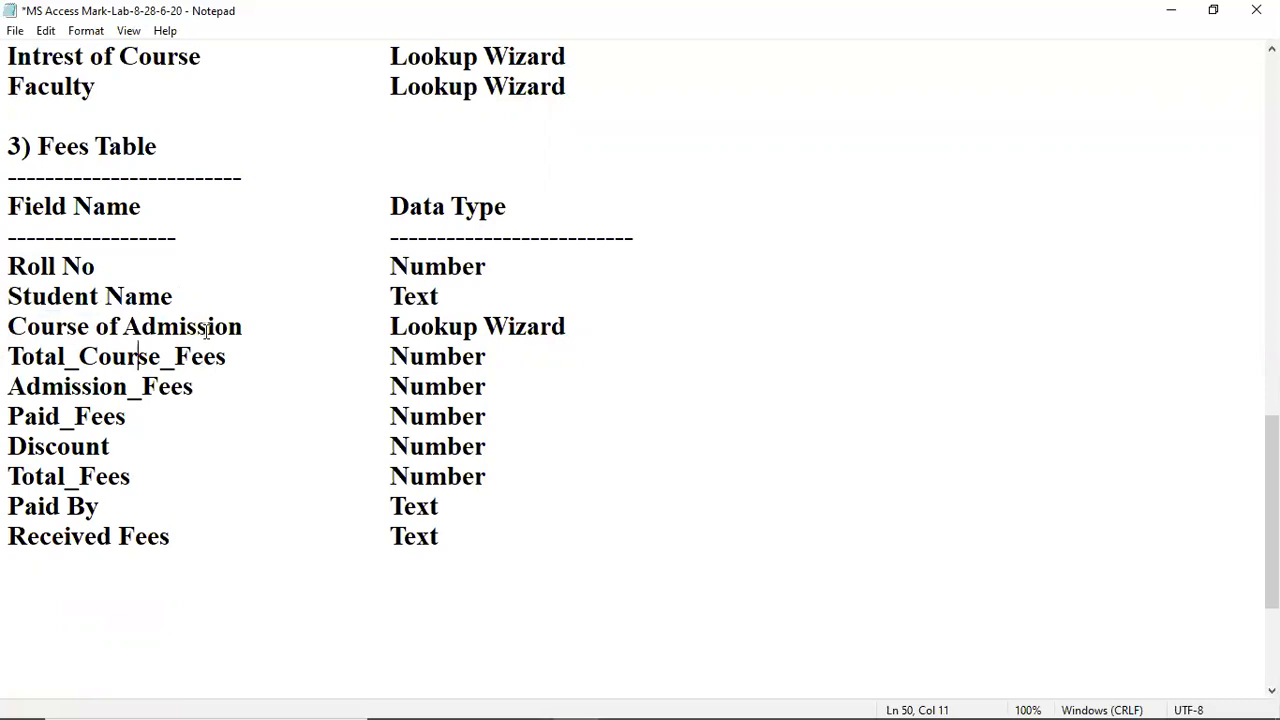
pyautogui.click(206, 331)
pyautogui.click(46, 416)
pyautogui.click(519, 416)
pyautogui.click(391, 536)
pyautogui.scroll(12, 445, 527)
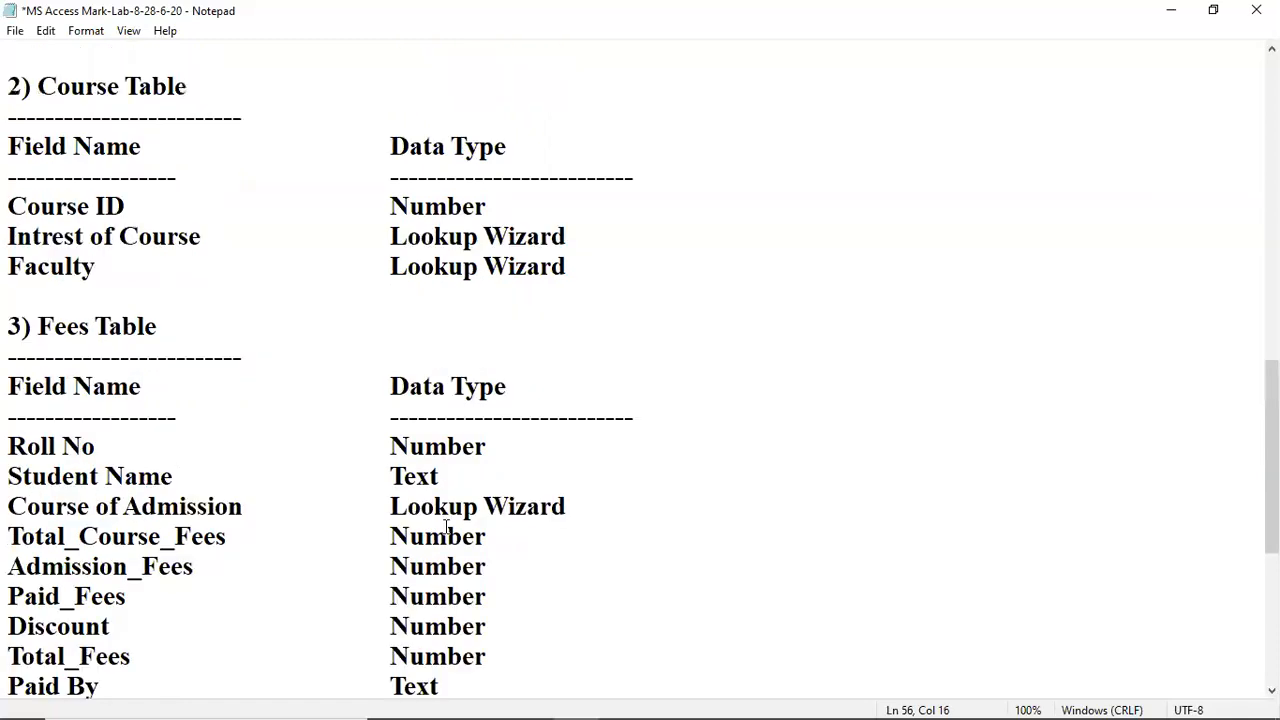
pyautogui.scroll(-2, 545, 490)
pyautogui.scroll(-2, 545, 485)
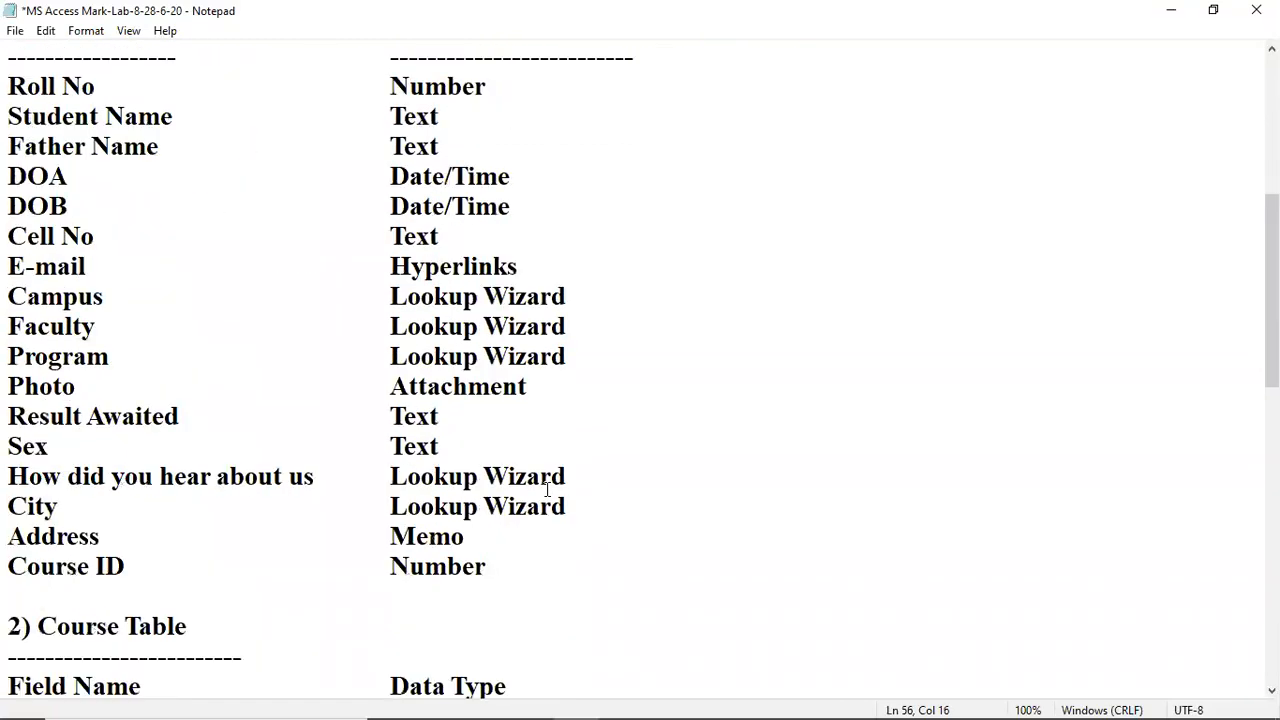
pyautogui.scroll(1, 355, 307)
pyautogui.click(174, 226)
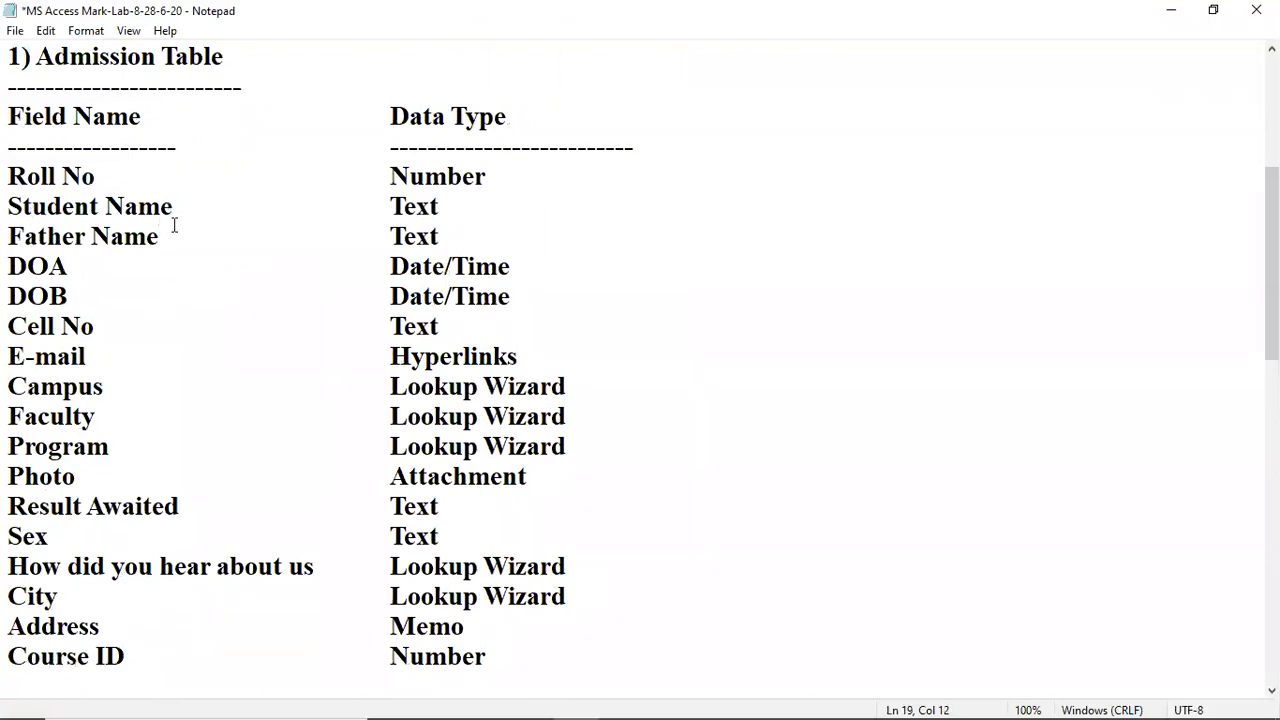
pyautogui.scroll(1, 174, 226)
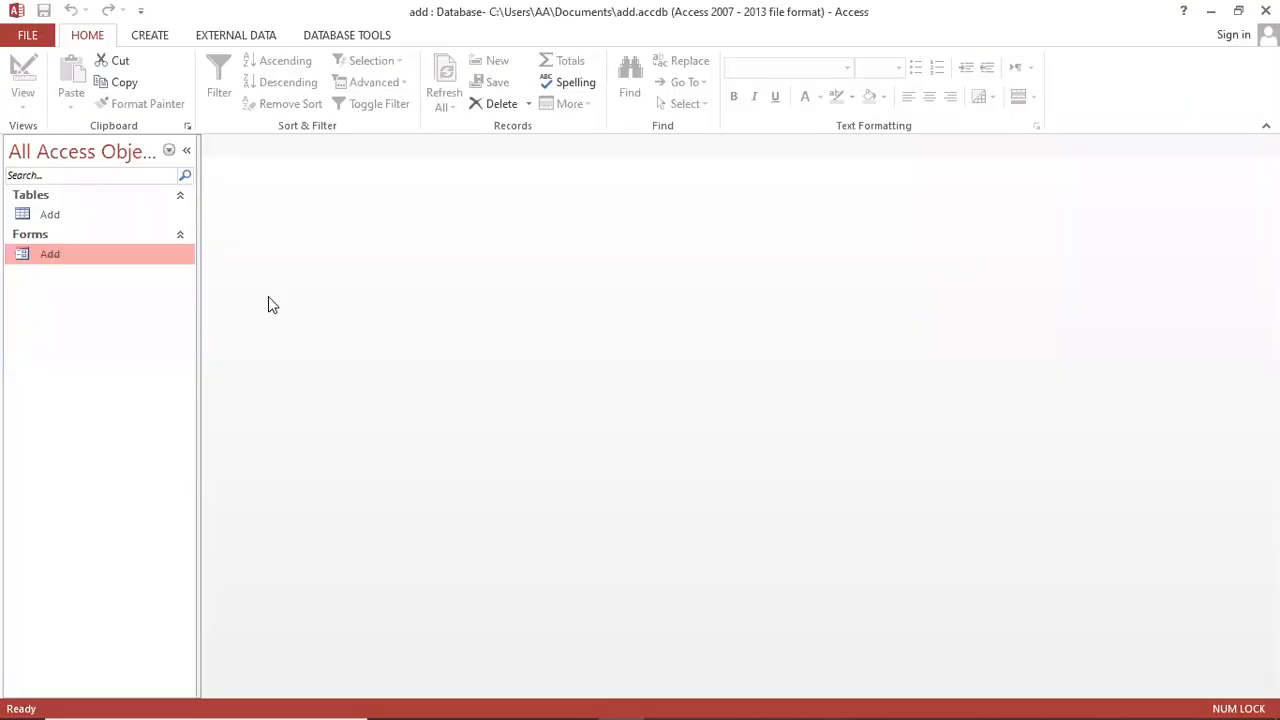
# Step: Close the add database and create a blank desktop database named CMS instead of Database3
pyautogui.click(27, 38)
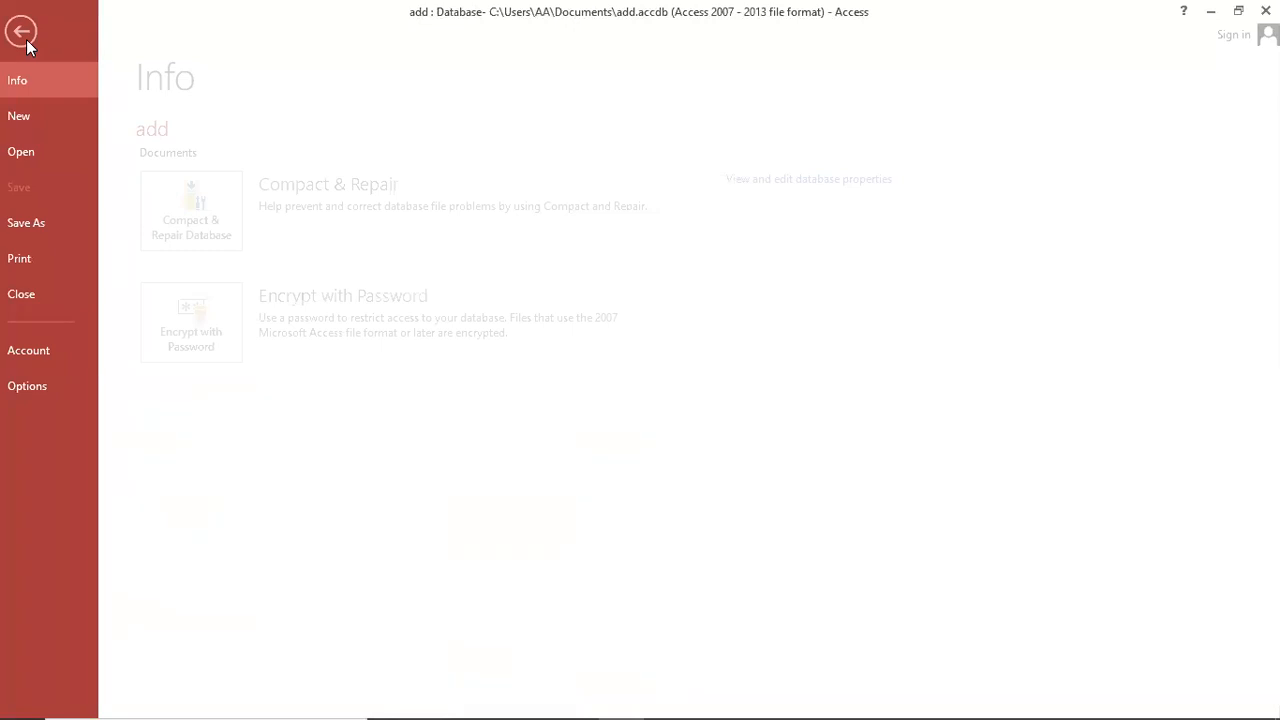
pyautogui.click(40, 297)
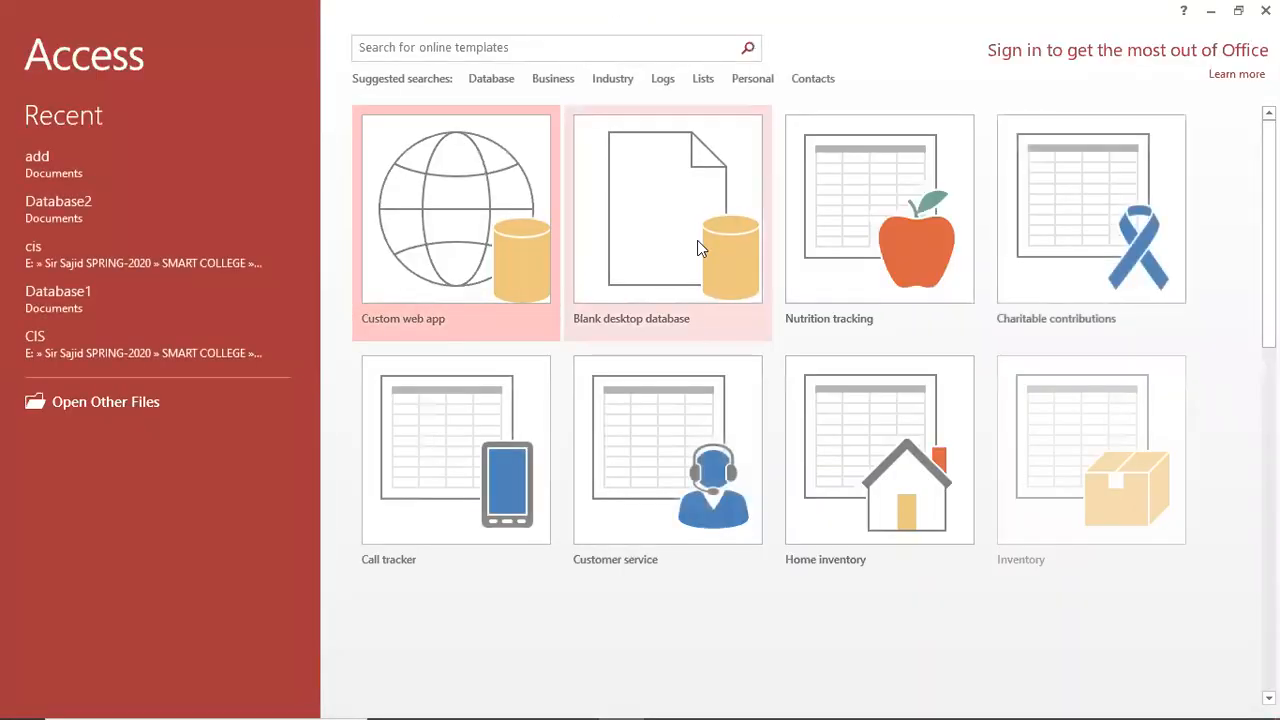
pyautogui.click(697, 242)
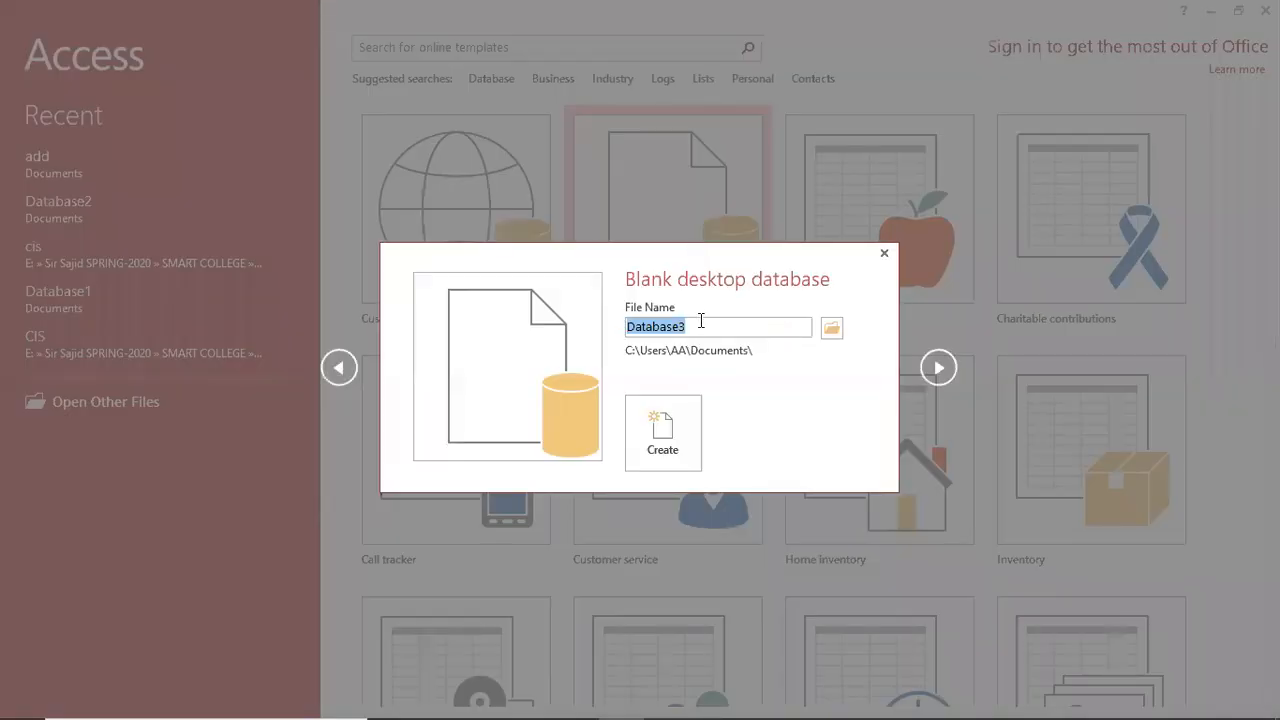
pyautogui.click(701, 320)
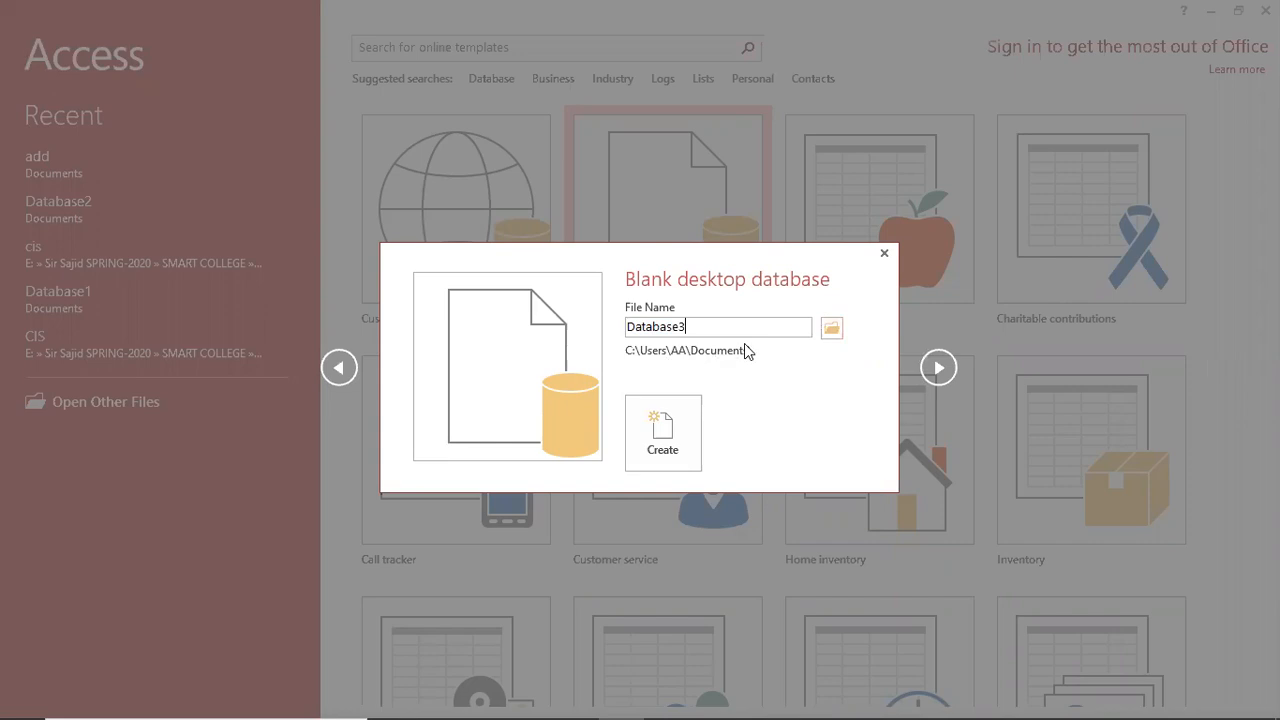
pyautogui.moveTo(746, 329); pyautogui.dragTo(590, 337)
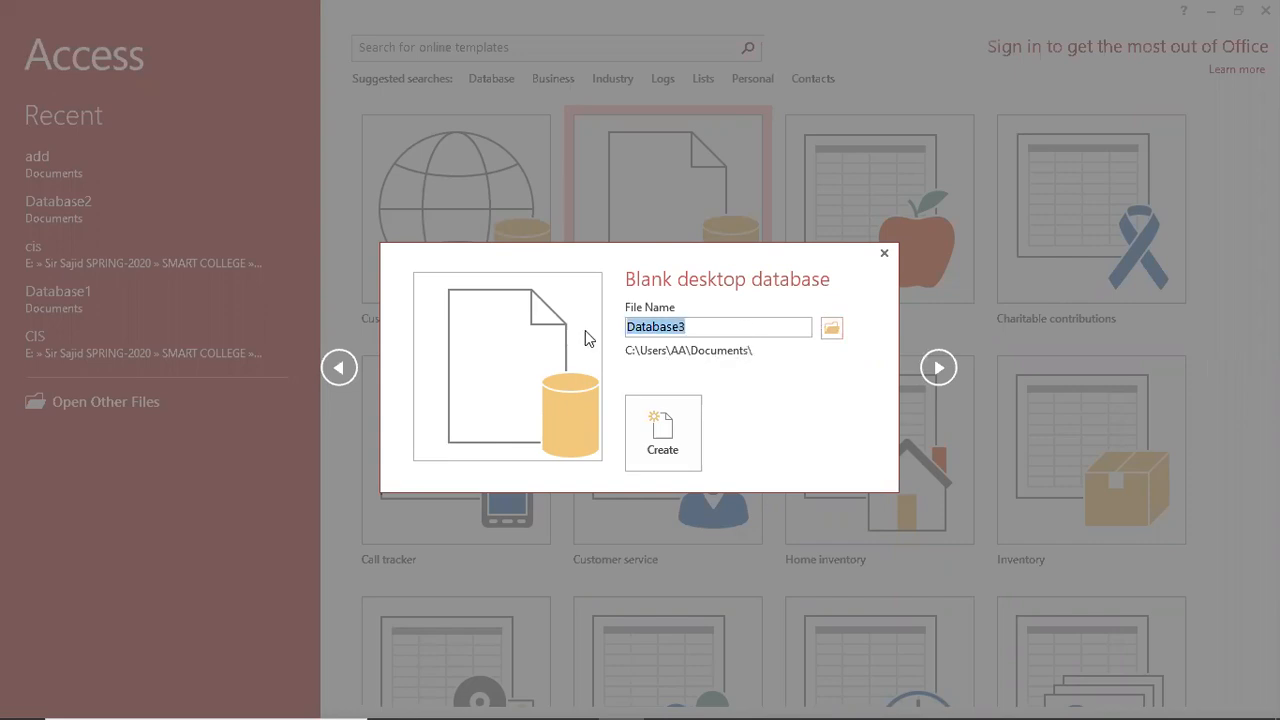
pyautogui.write('CMS')
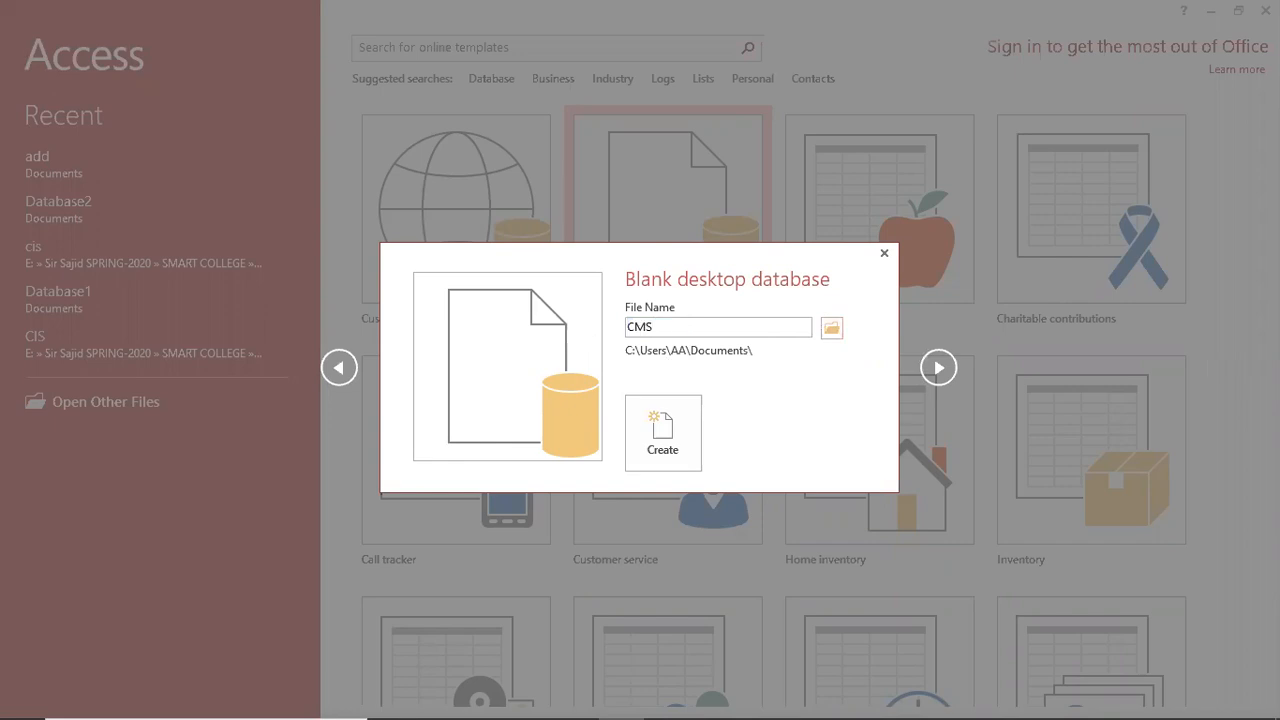
pyautogui.click(668, 416)
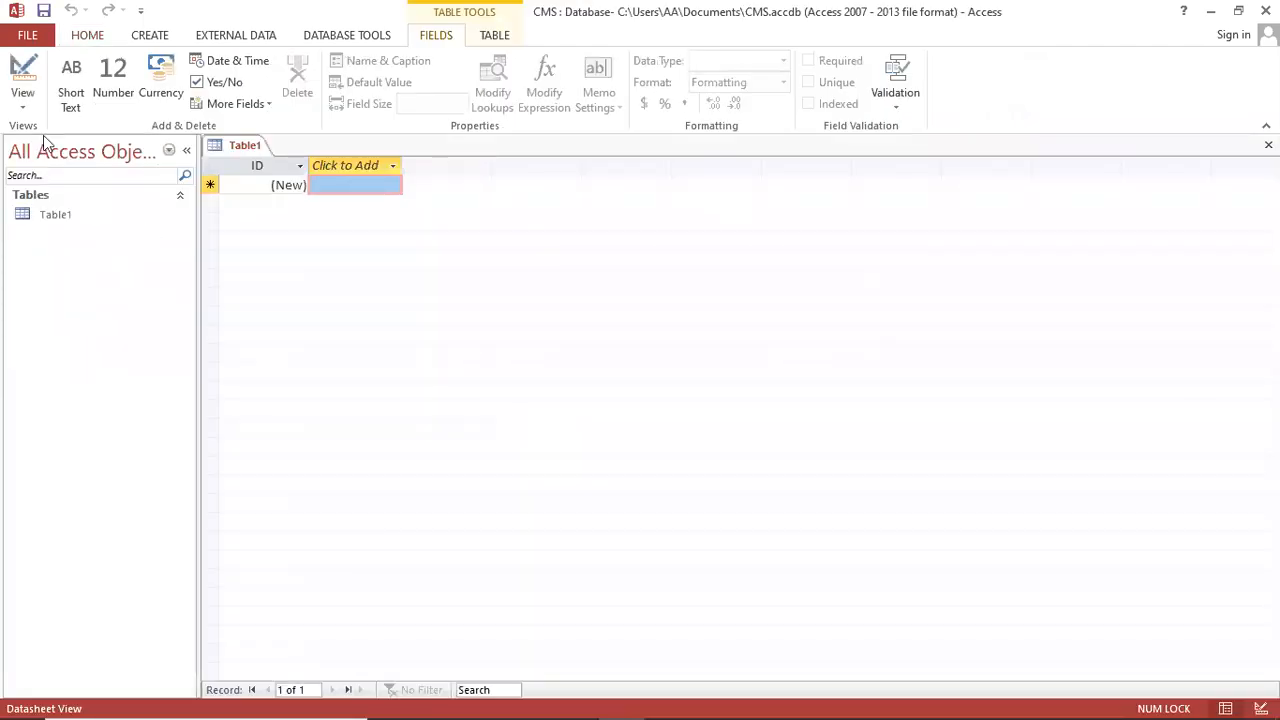
# Step: Switch Table1 to Design View, save it as Admission, and add RollNo as a Number field
pyautogui.click(30, 110)
pyautogui.click(75, 190)
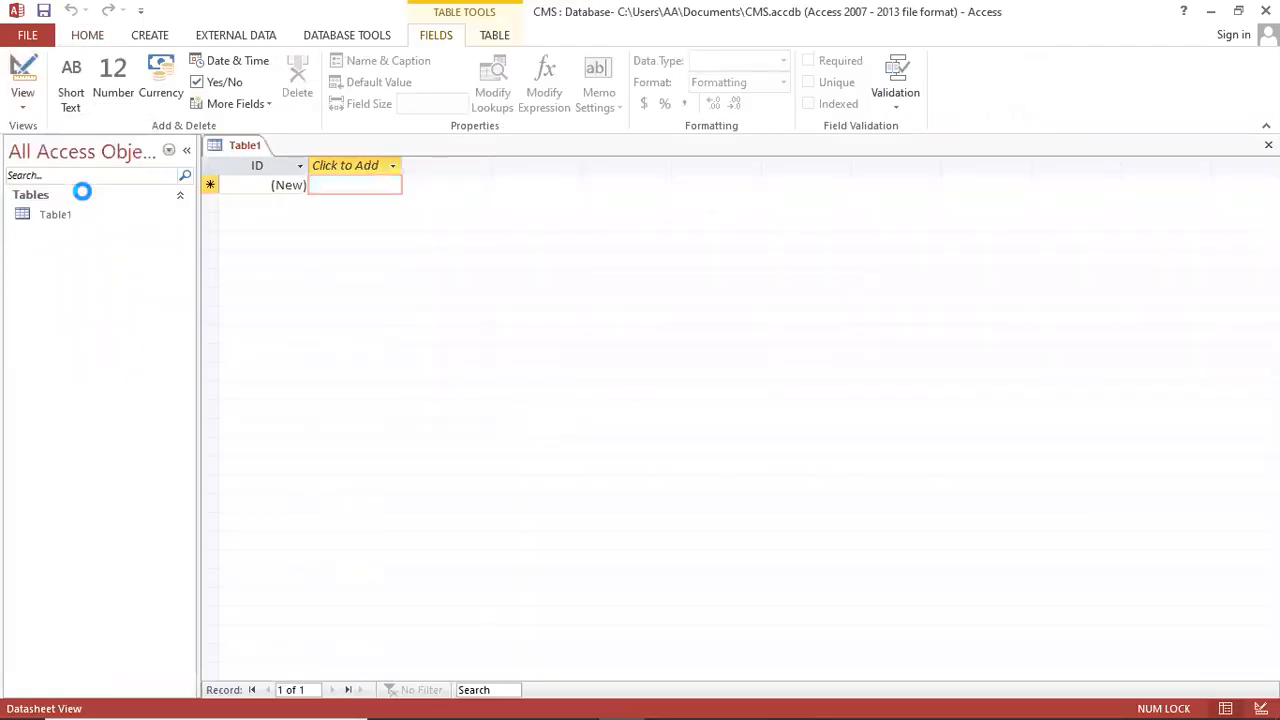
pyautogui.write('Admission')
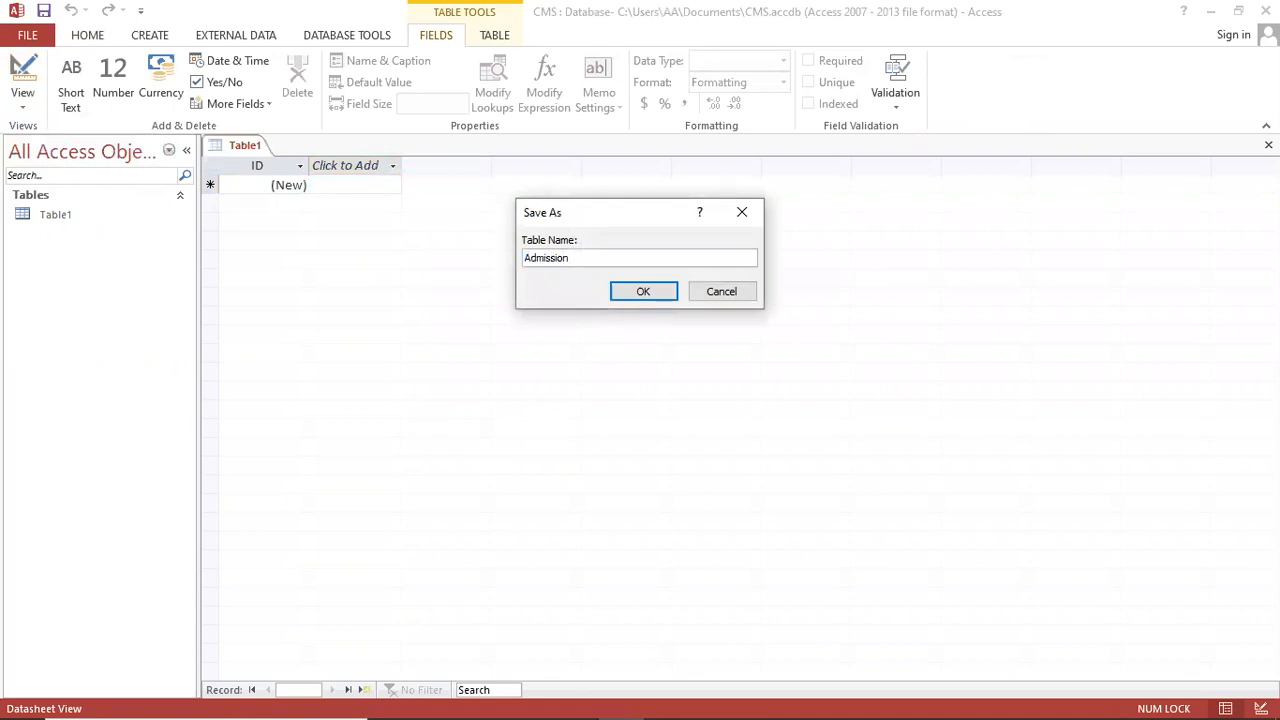
pyautogui.click(663, 291)
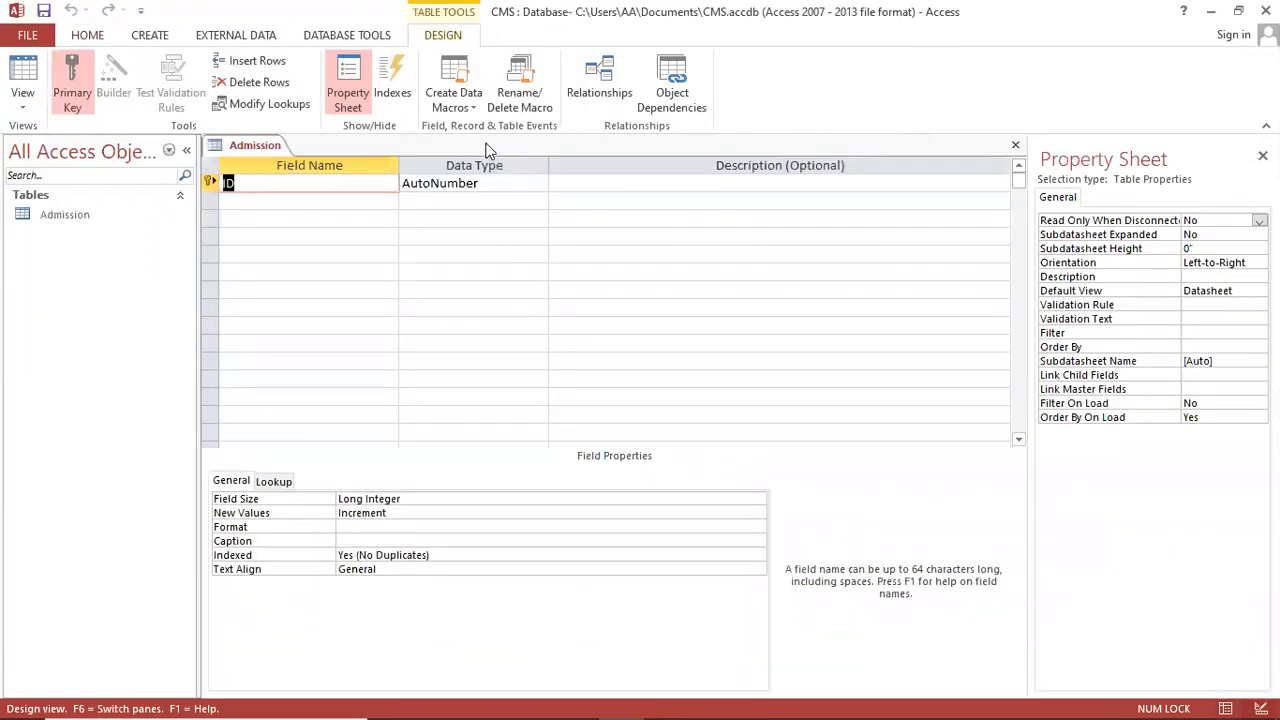
pyautogui.write('RollNo')
pyautogui.press('Tab')
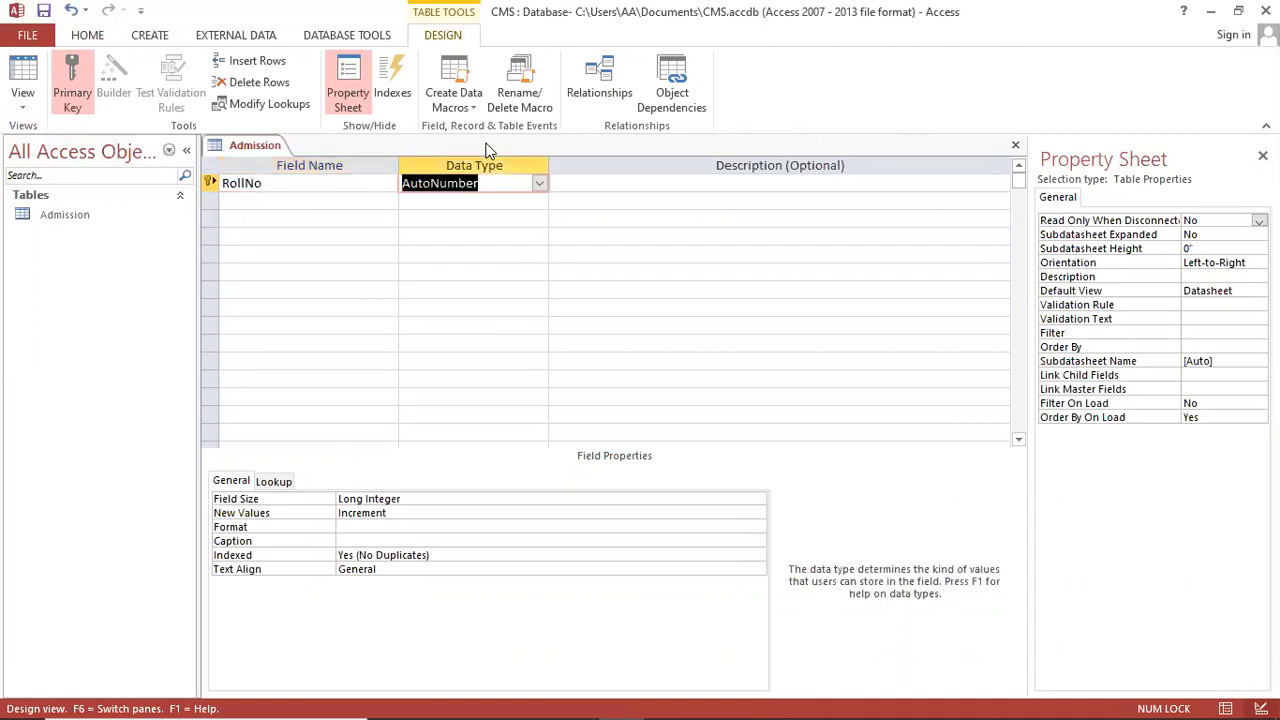
pyautogui.write('n')
pyautogui.press('Tab')
pyautogui.press('Tab')
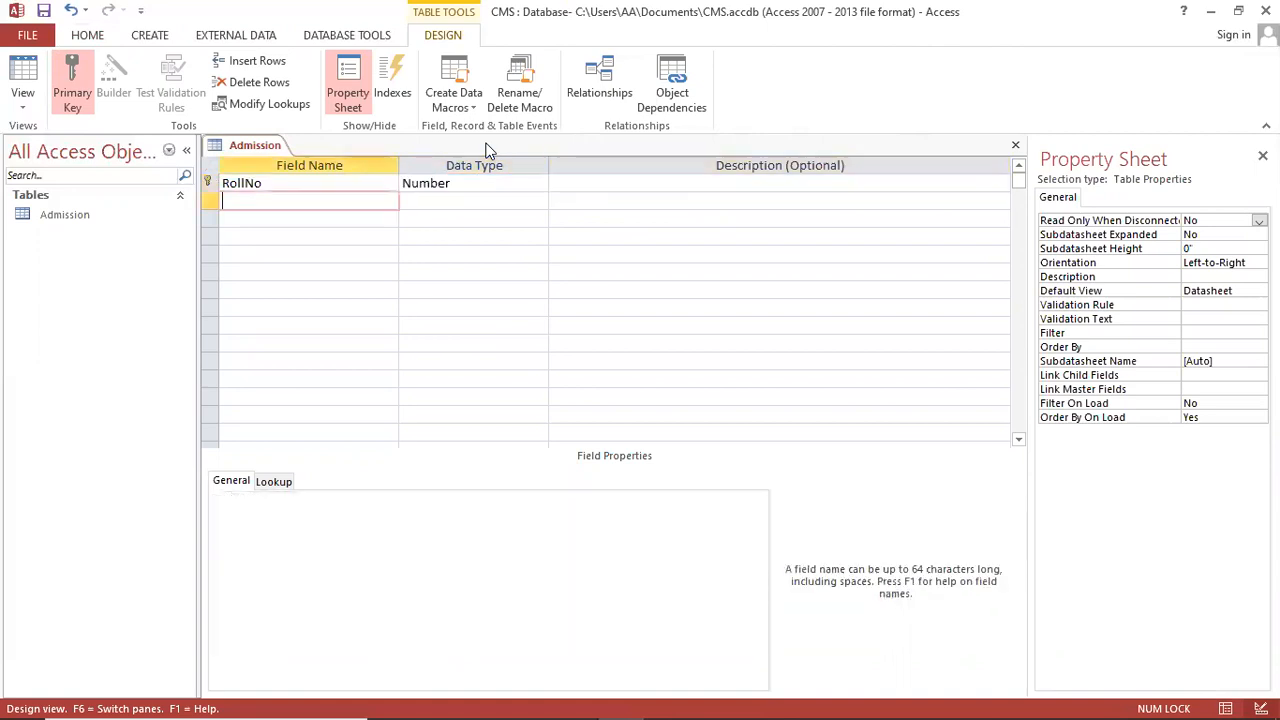
# Step: Add StudentName and FatherName as Short Text fields
pyautogui.write('StudentNa')
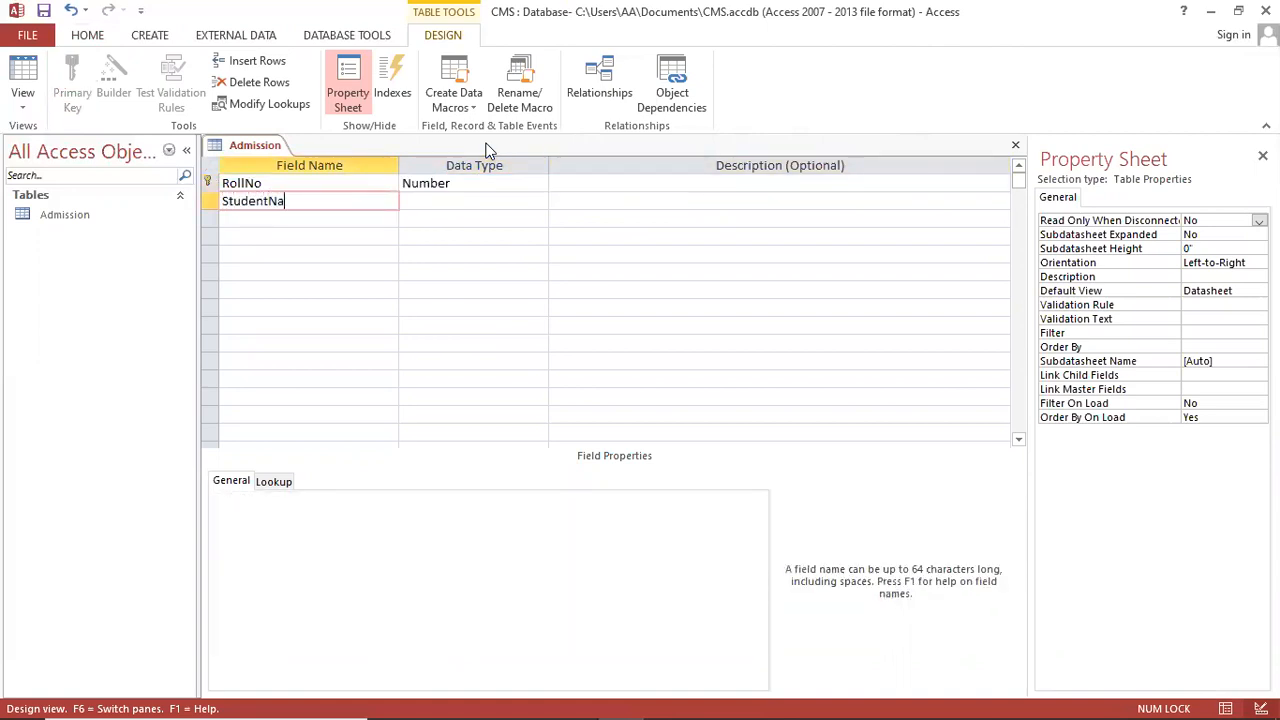
pyautogui.press('BackSpace')
pyautogui.write('ame')
pyautogui.press('Left')
pyautogui.press('Left')
pyautogui.press('BackSpace')
pyautogui.press('Tab')
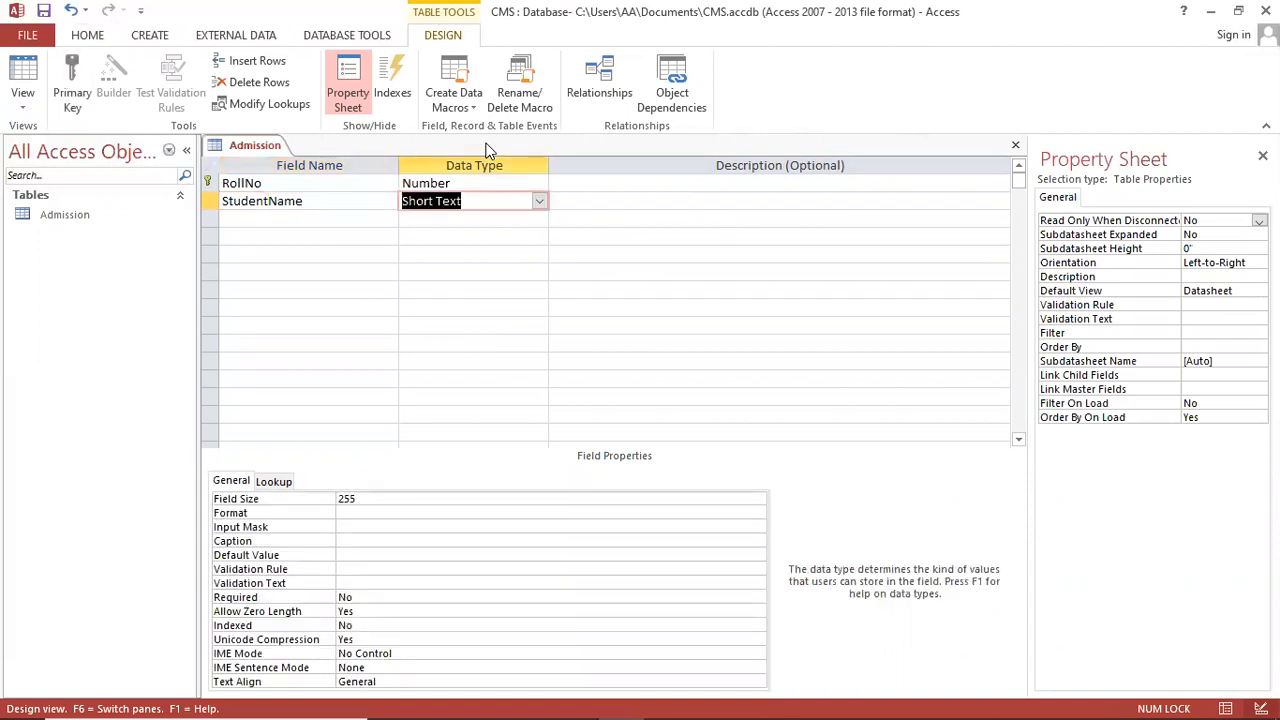
pyautogui.press('Tab')
pyautogui.press('Tab')
pyautogui.write('Fa')
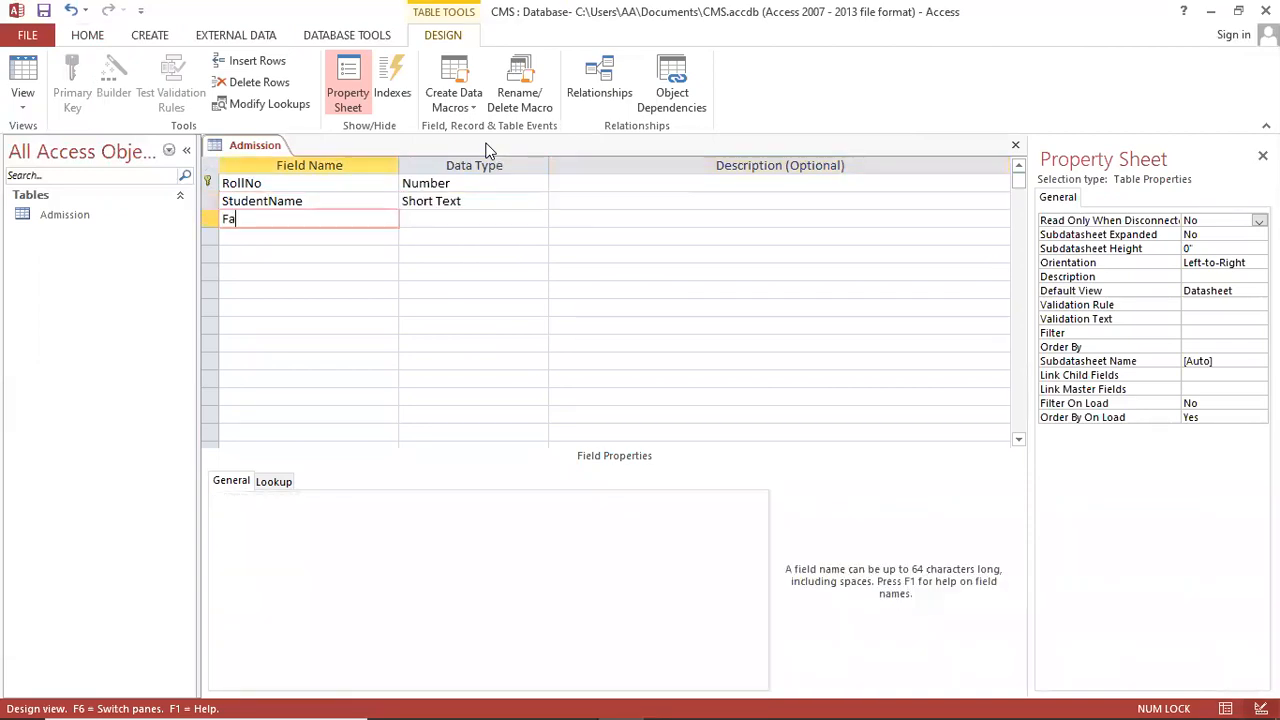
pyautogui.write('therNAme')
pyautogui.press('BackSpace')
pyautogui.press('BackSpace')
pyautogui.write('ame')
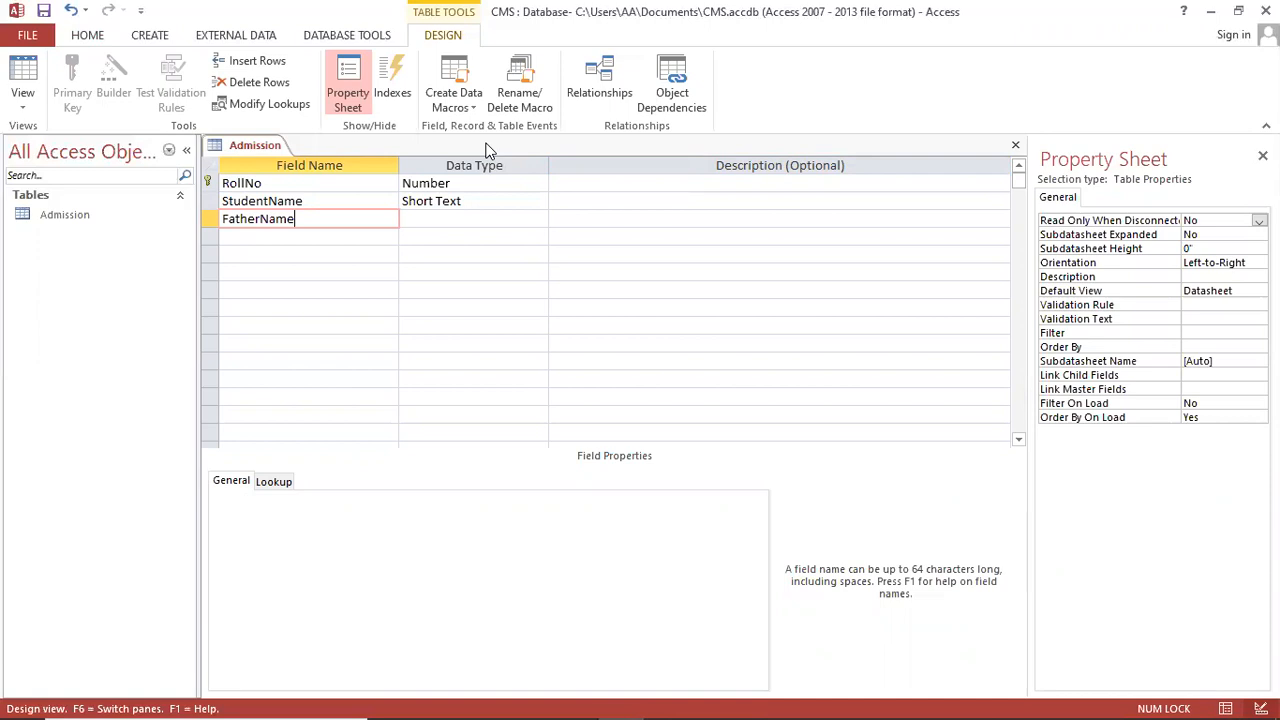
pyautogui.press('Tab')
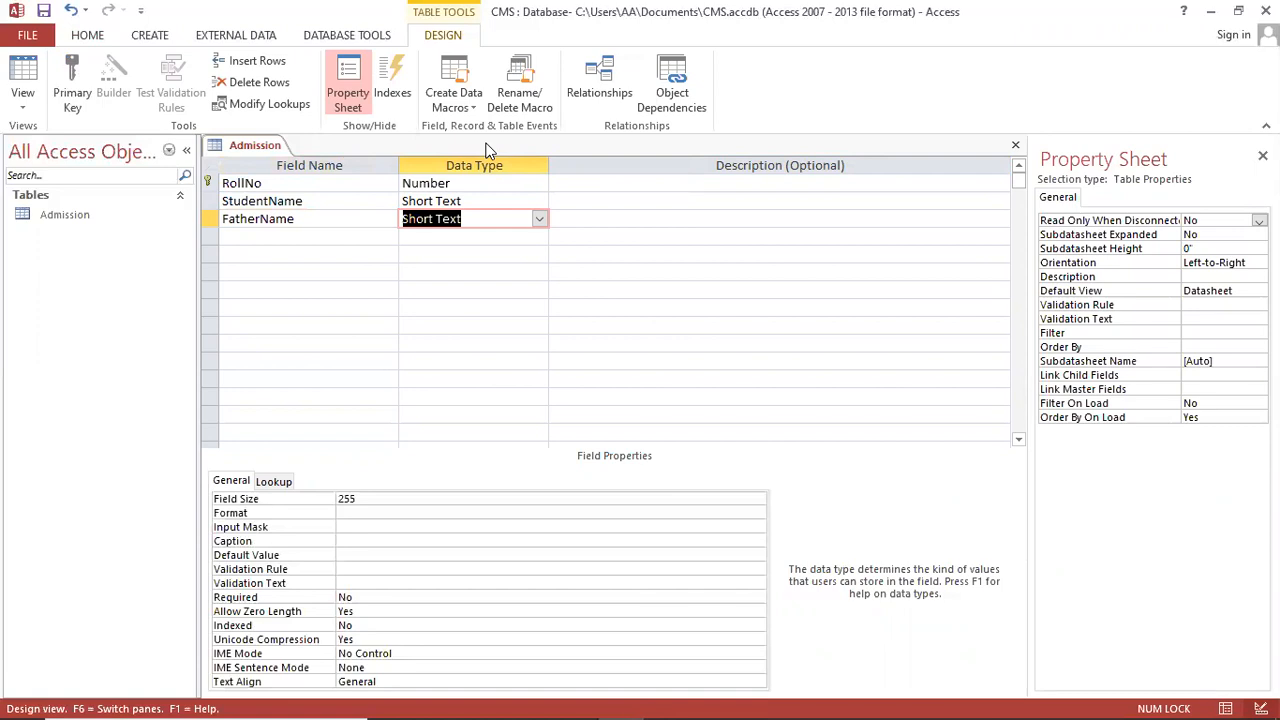
pyautogui.press('Tab')
pyautogui.press('Tab')
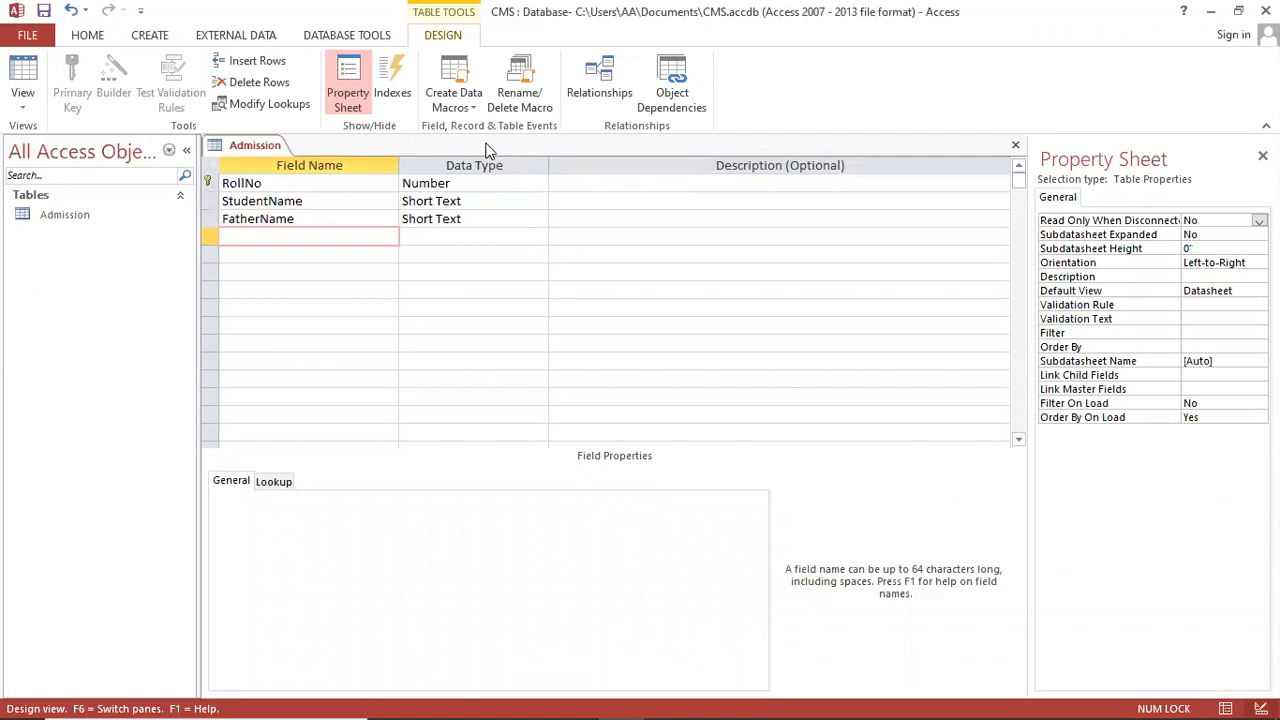
pyautogui.moveTo(529, 686)
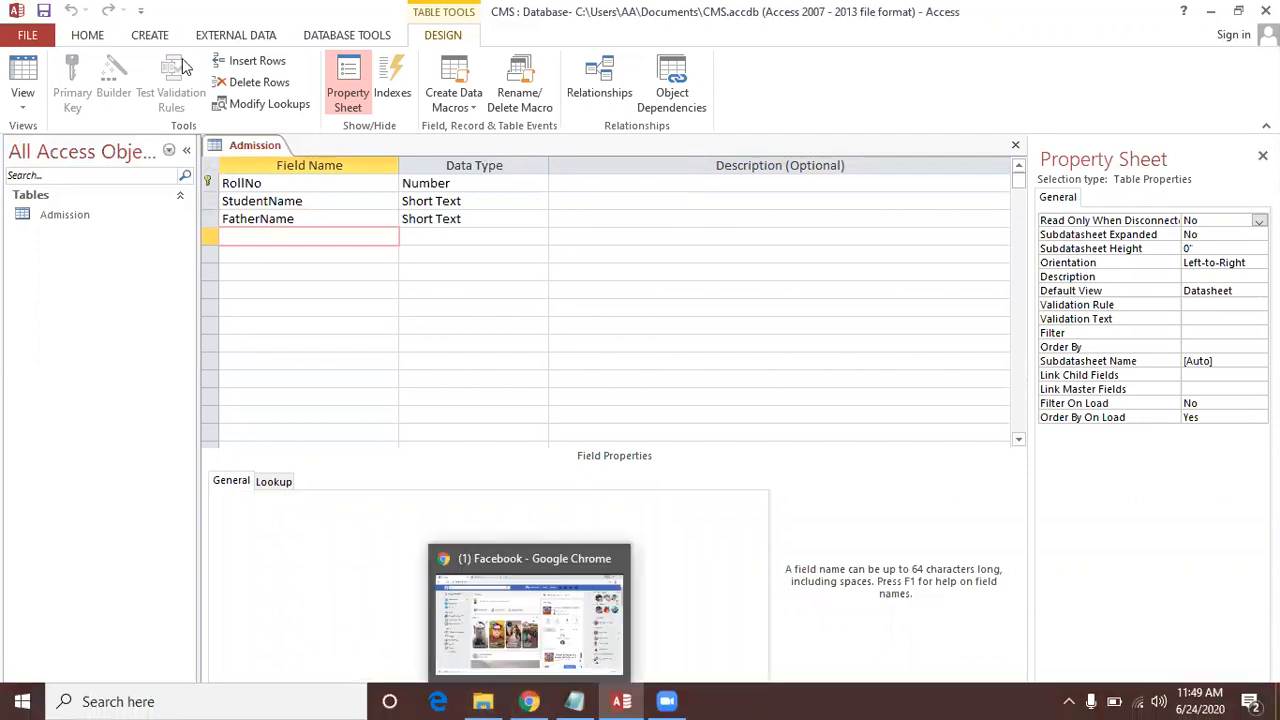
# Step: Read the DOA, DOB and Cell No lines in the Notepad field list, then minimise Notepad
pyautogui.click(578, 701)
pyautogui.click(80, 360)
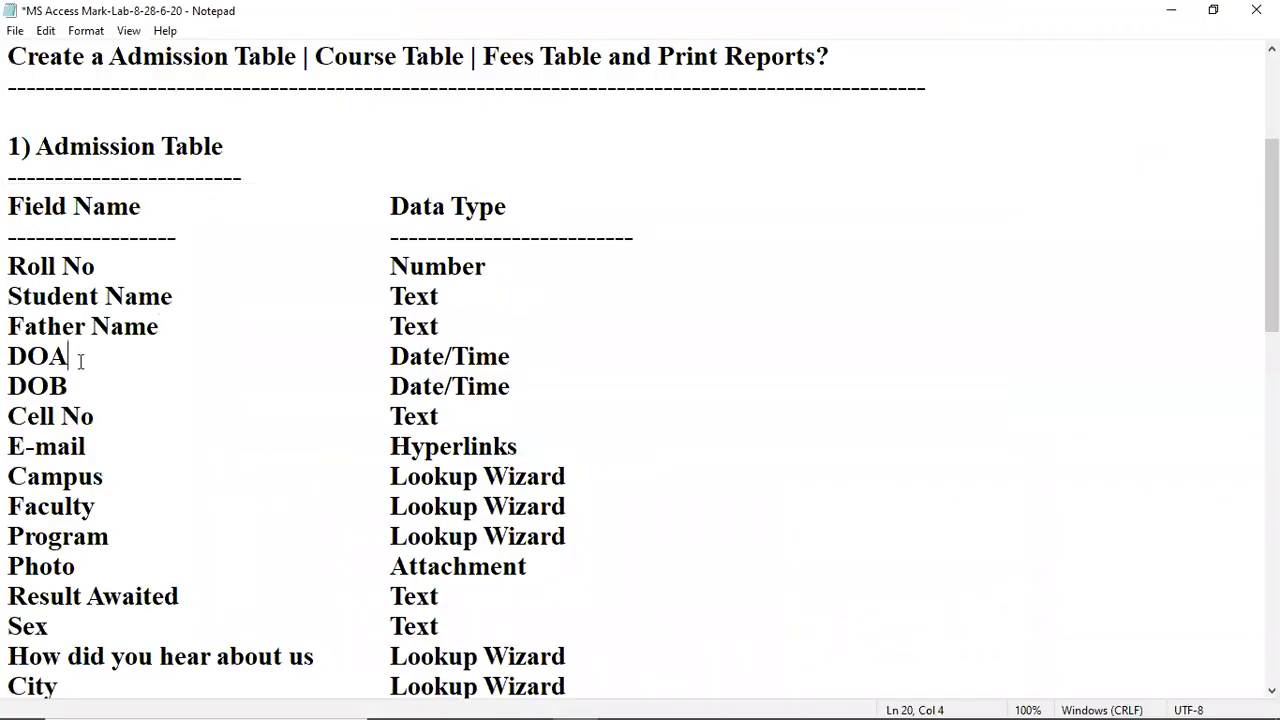
pyautogui.click(104, 393)
pyautogui.click(103, 416)
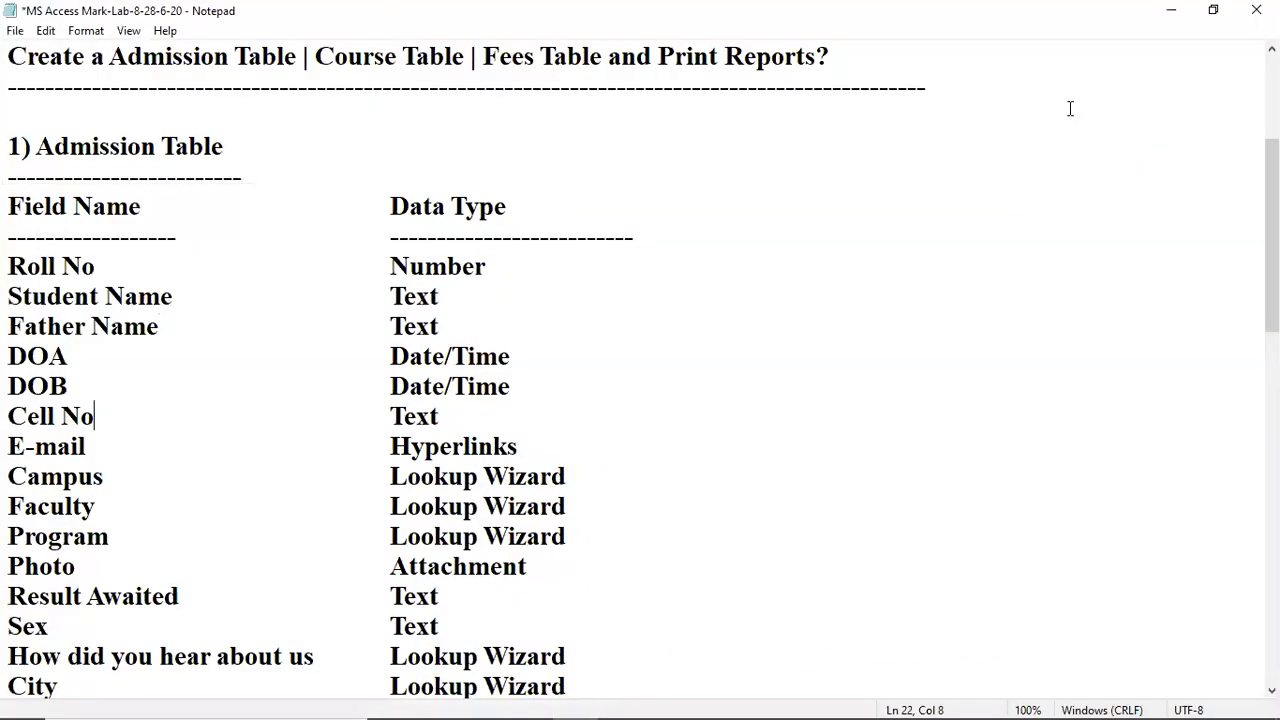
pyautogui.click(1171, 19)
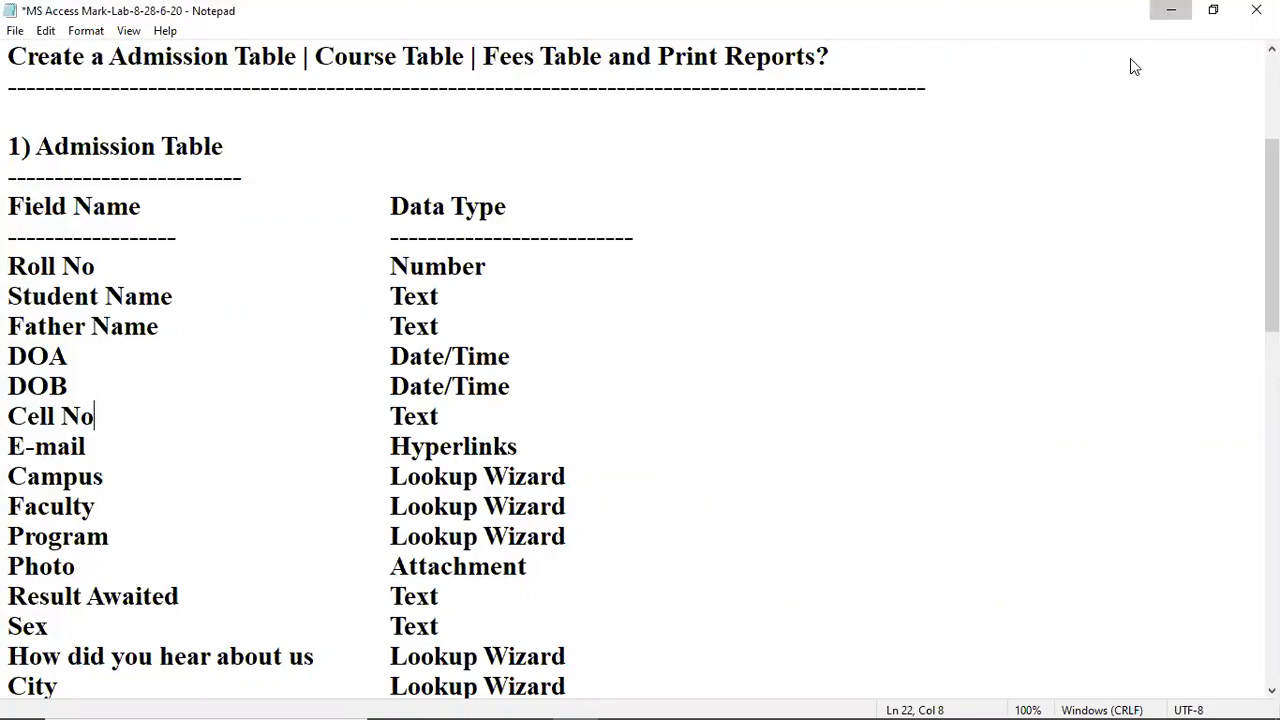
# Step: Add DOA and DOB to the Admission design as Date/Time fields
pyautogui.write('DOA')
pyautogui.press('Tab')
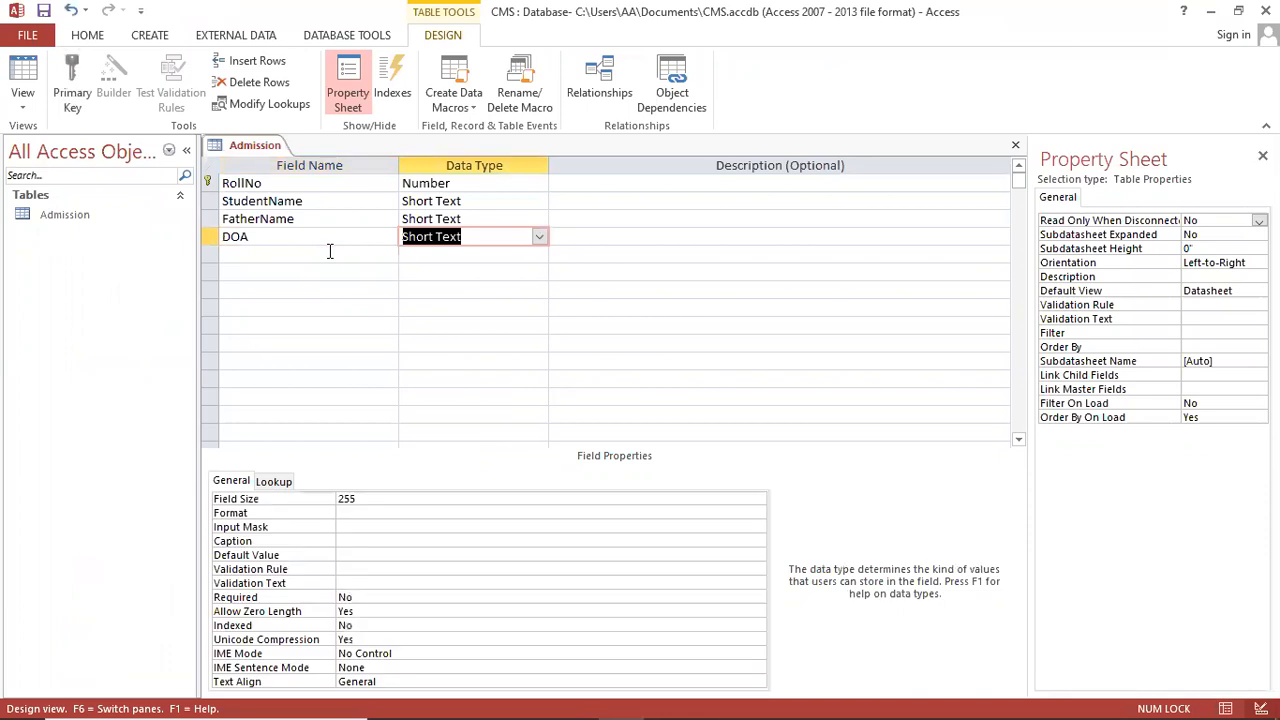
pyautogui.click(546, 241)
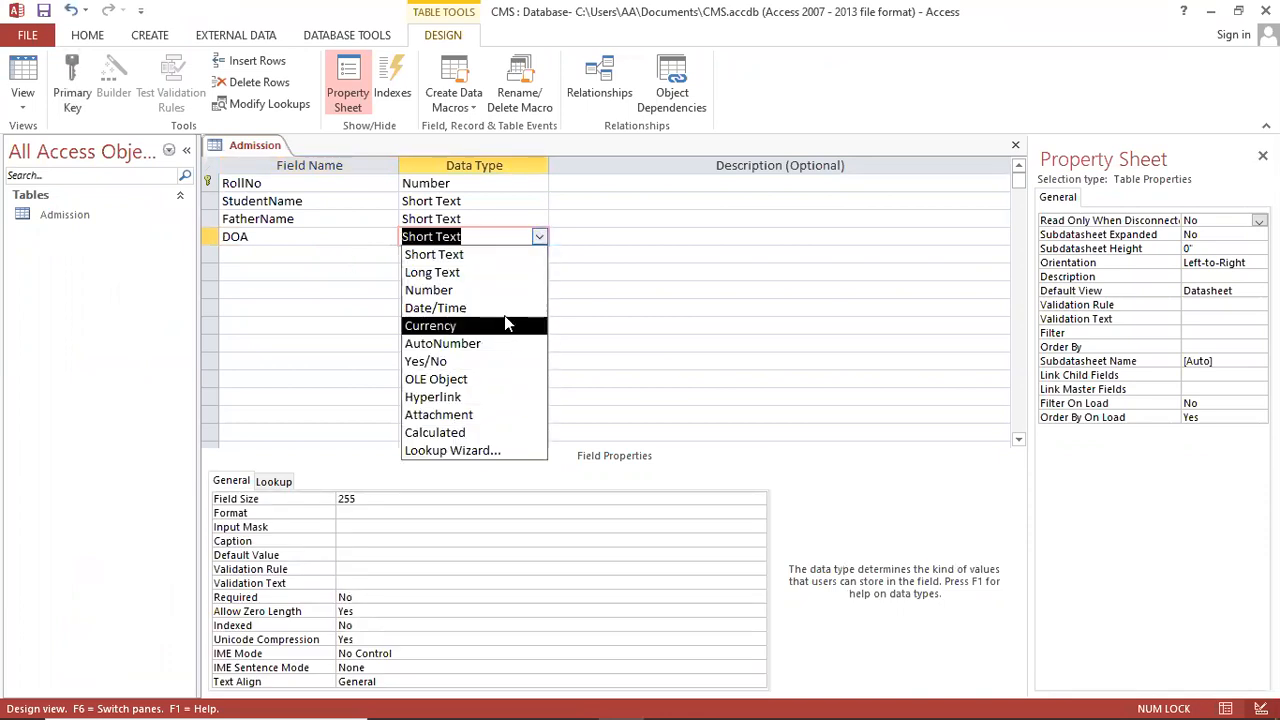
pyautogui.click(462, 308)
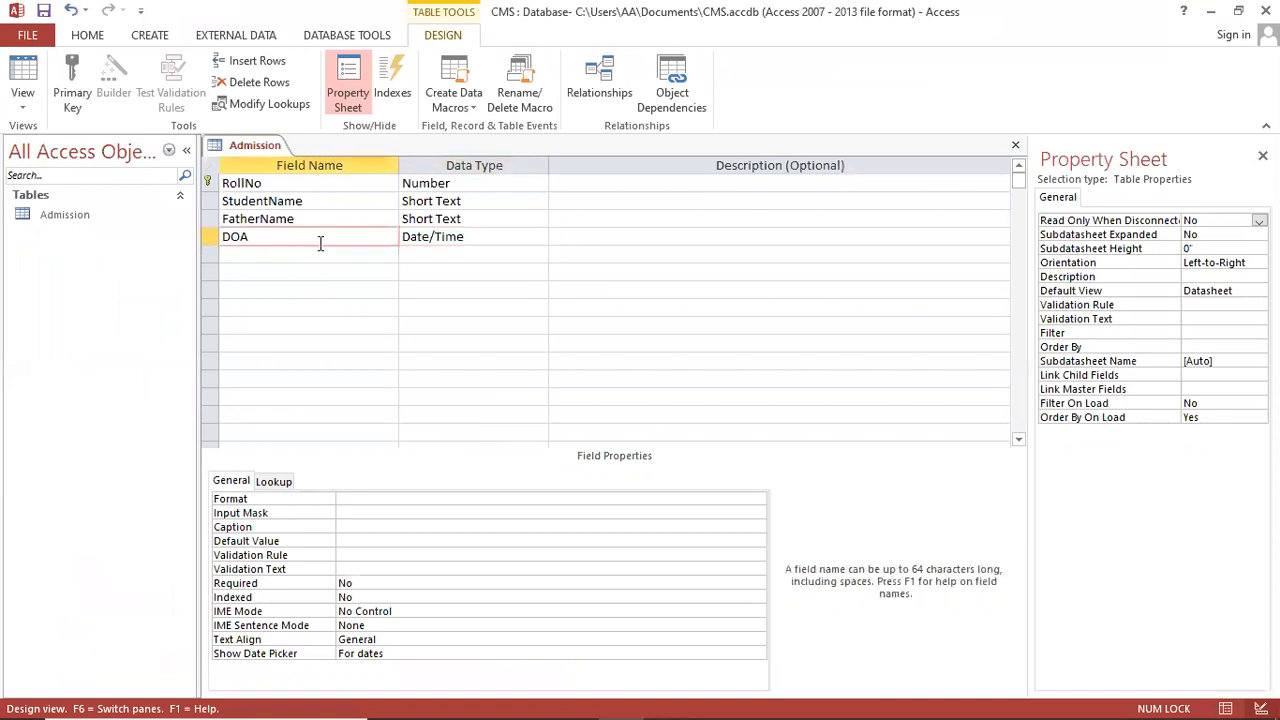
pyautogui.press('Tab')
pyautogui.press('Tab')
pyautogui.press('Tab')
pyautogui.write('ODA')
pyautogui.press('BackSpace')
pyautogui.press('BackSpace')
pyautogui.press('BackSpace')
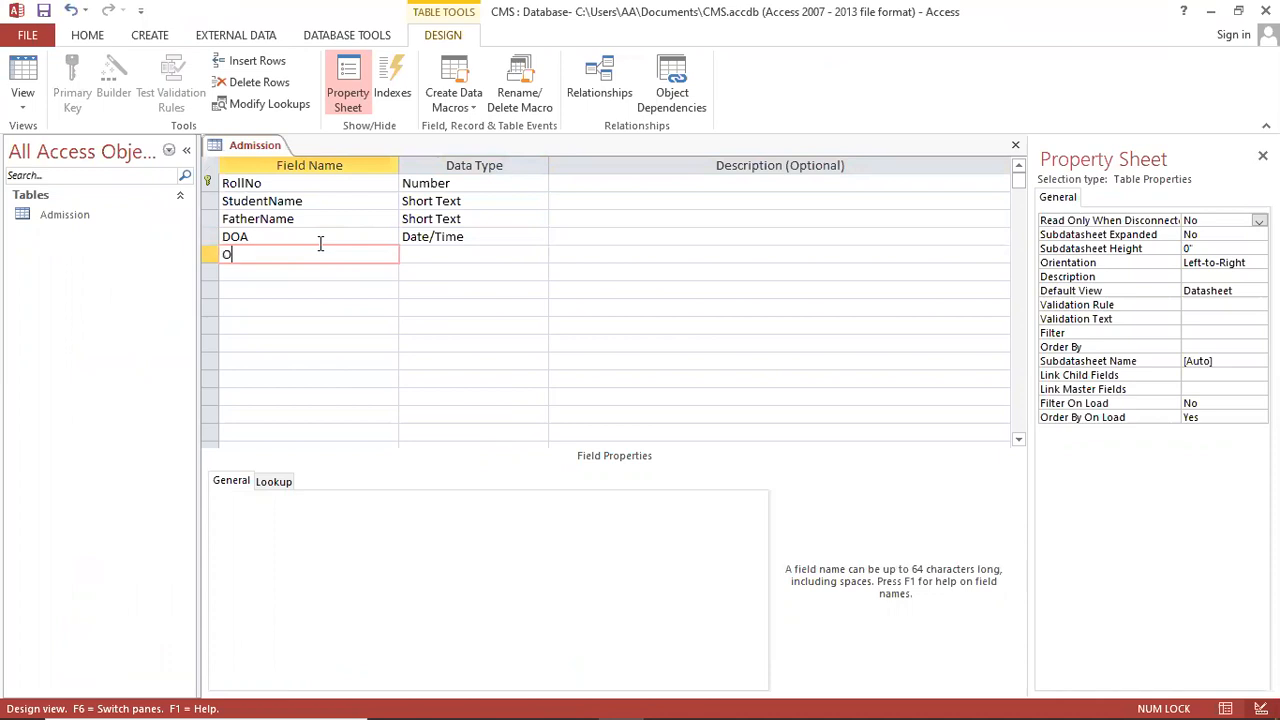
pyautogui.write('DOB')
pyautogui.press('Tab')
pyautogui.write('d')
pyautogui.press('Tab')
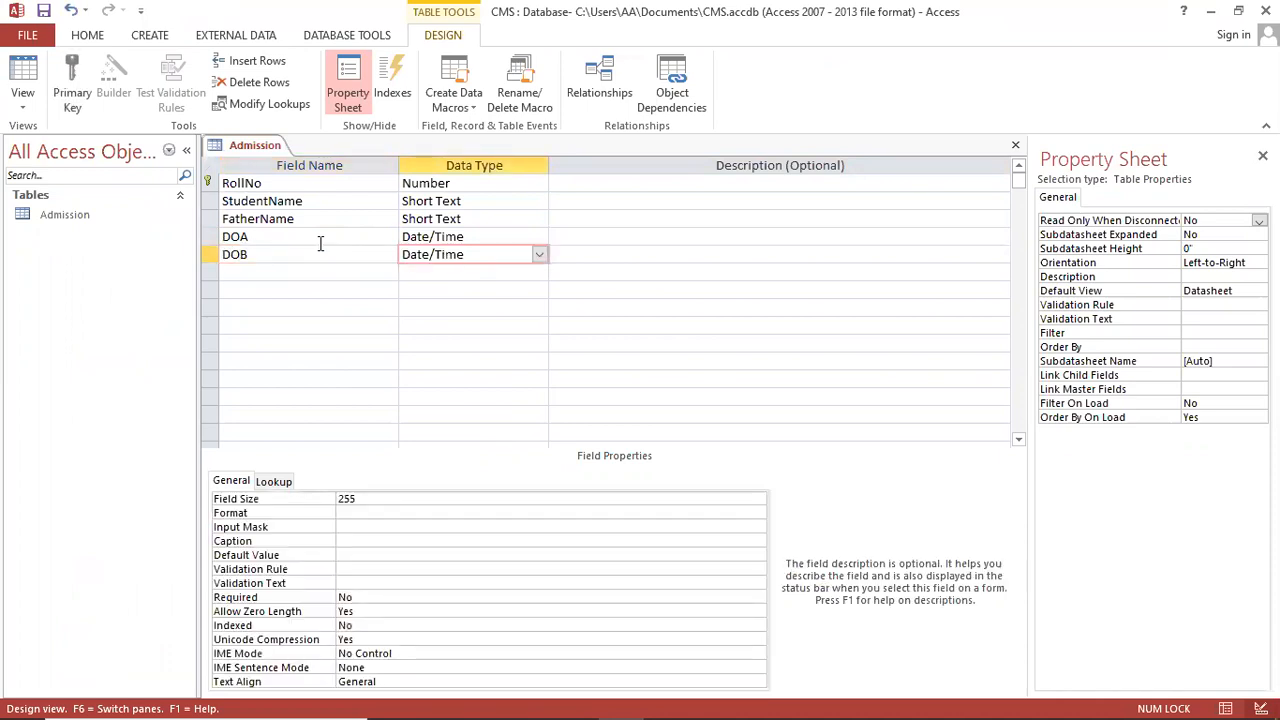
pyautogui.press('Tab')
# Step: Add CellNo as Short Text and E-mail as a Hyperlink field
pyautogui.write('Cell')
pyautogui.press('BackSpace')
pyautogui.press('BackSpace')
pyautogui.press('BackSpace')
pyautogui.press('BackSpace')
pyautogui.write('Cell')
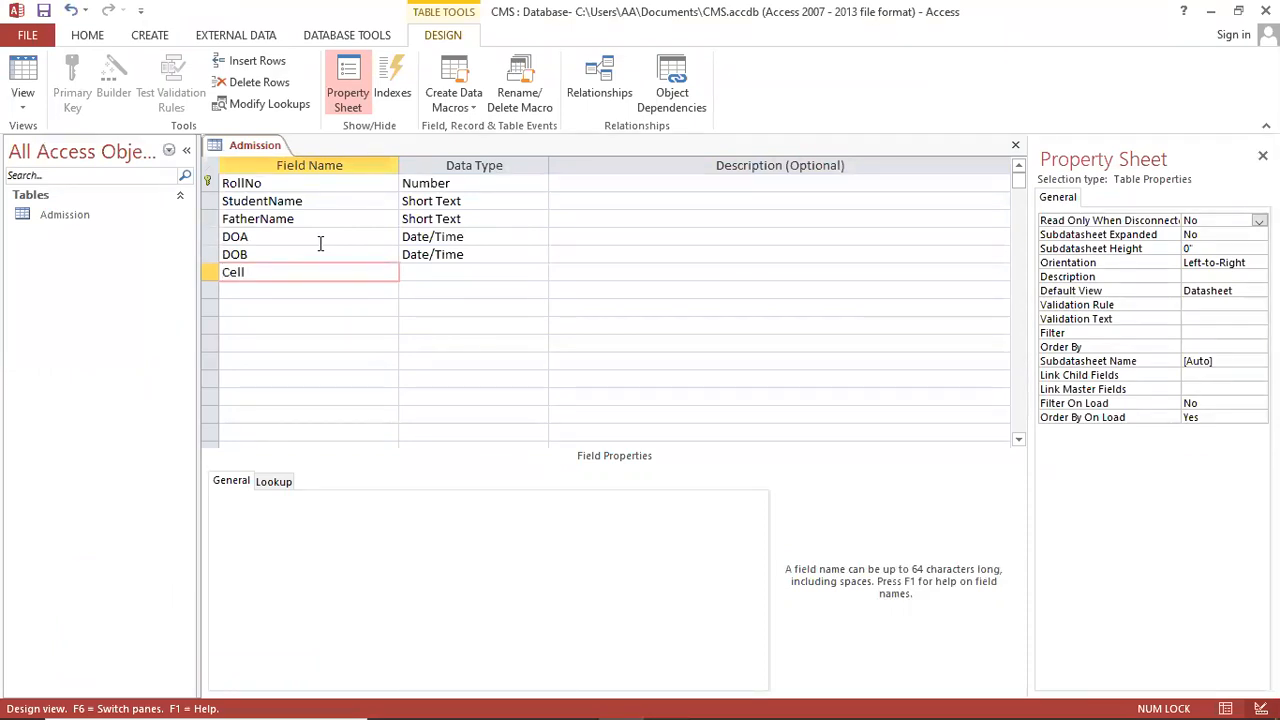
pyautogui.write('No')
pyautogui.press('Tab')
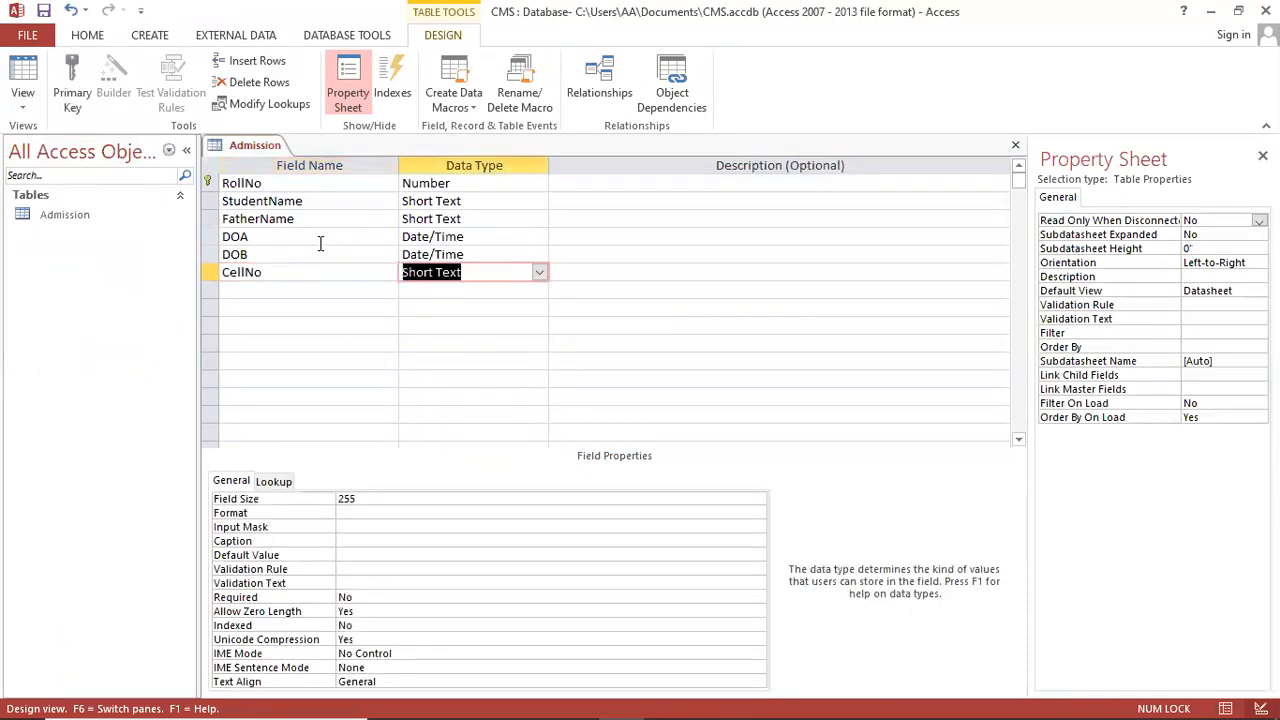
pyautogui.press('Tab')
pyautogui.press('Tab')
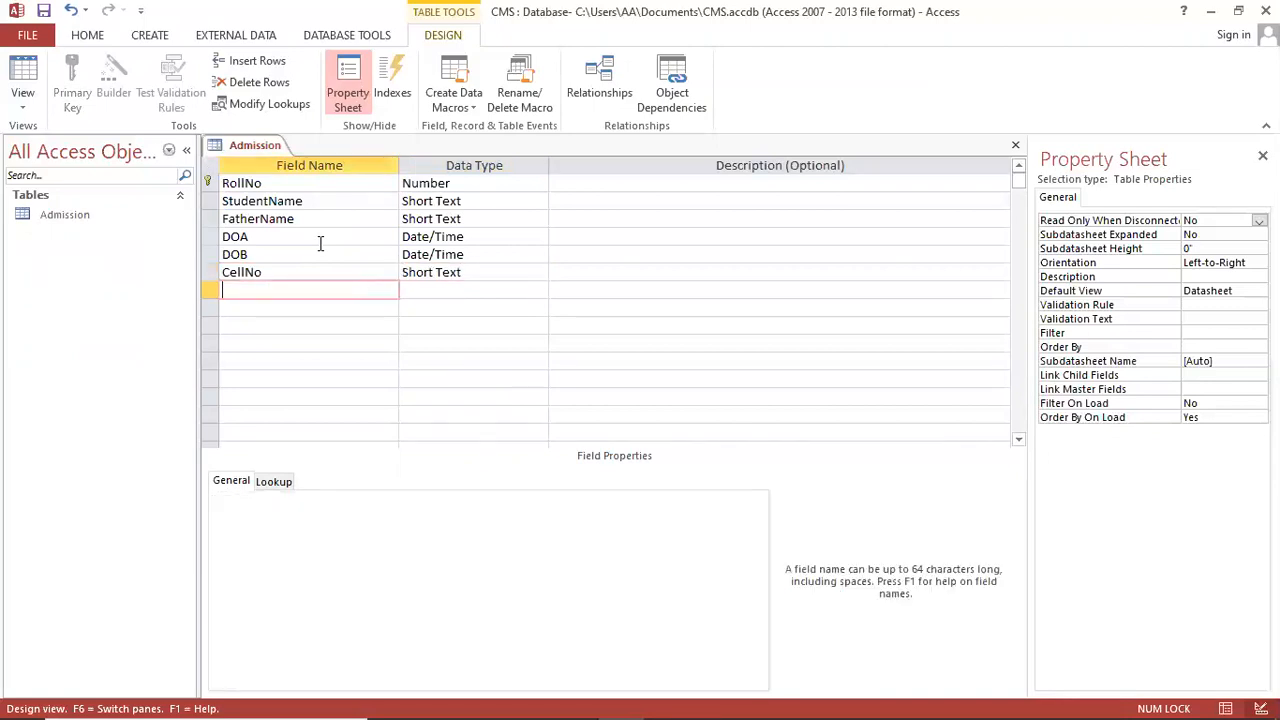
pyautogui.write('E-mail')
pyautogui.press('Tab')
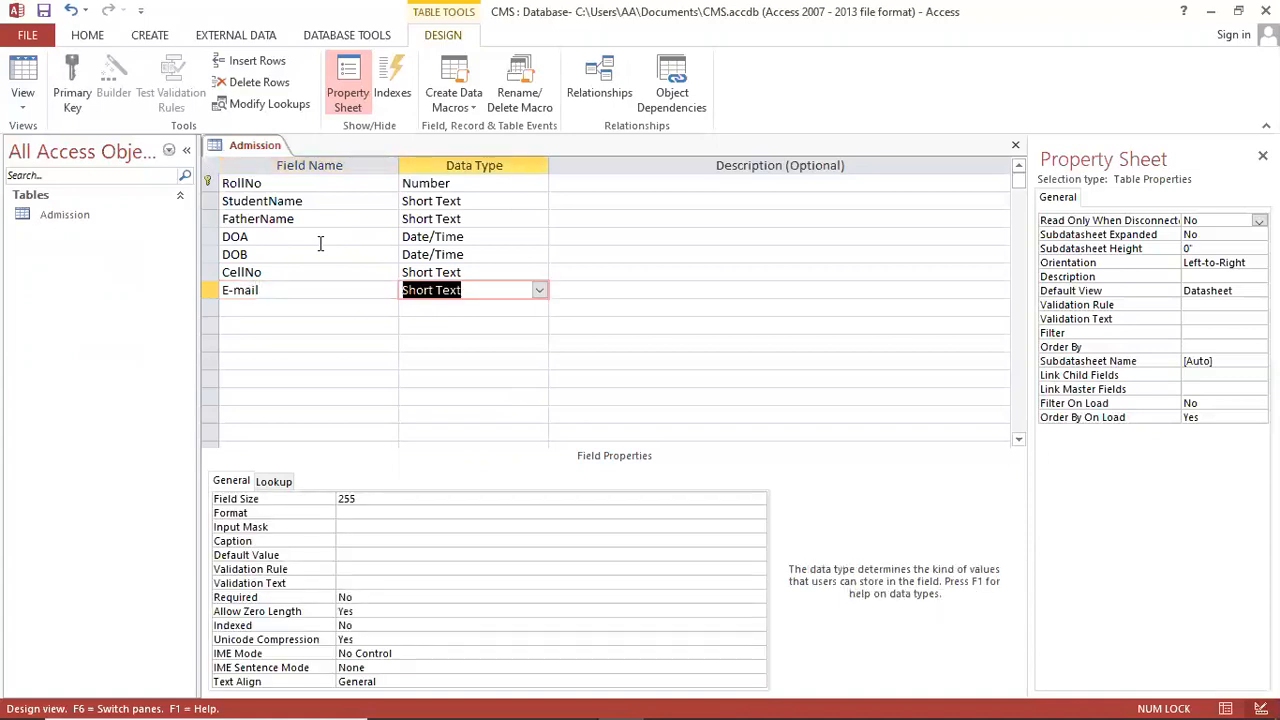
pyautogui.click(538, 289)
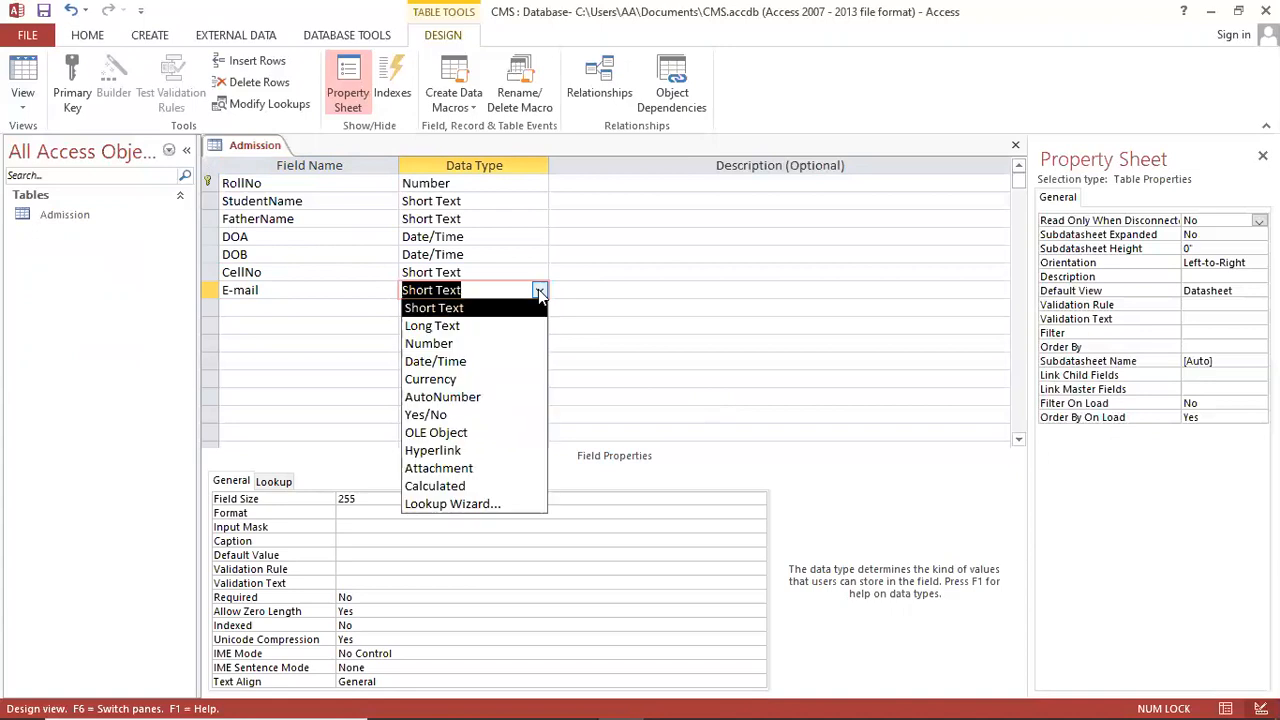
pyautogui.click(496, 457)
pyautogui.click(264, 311)
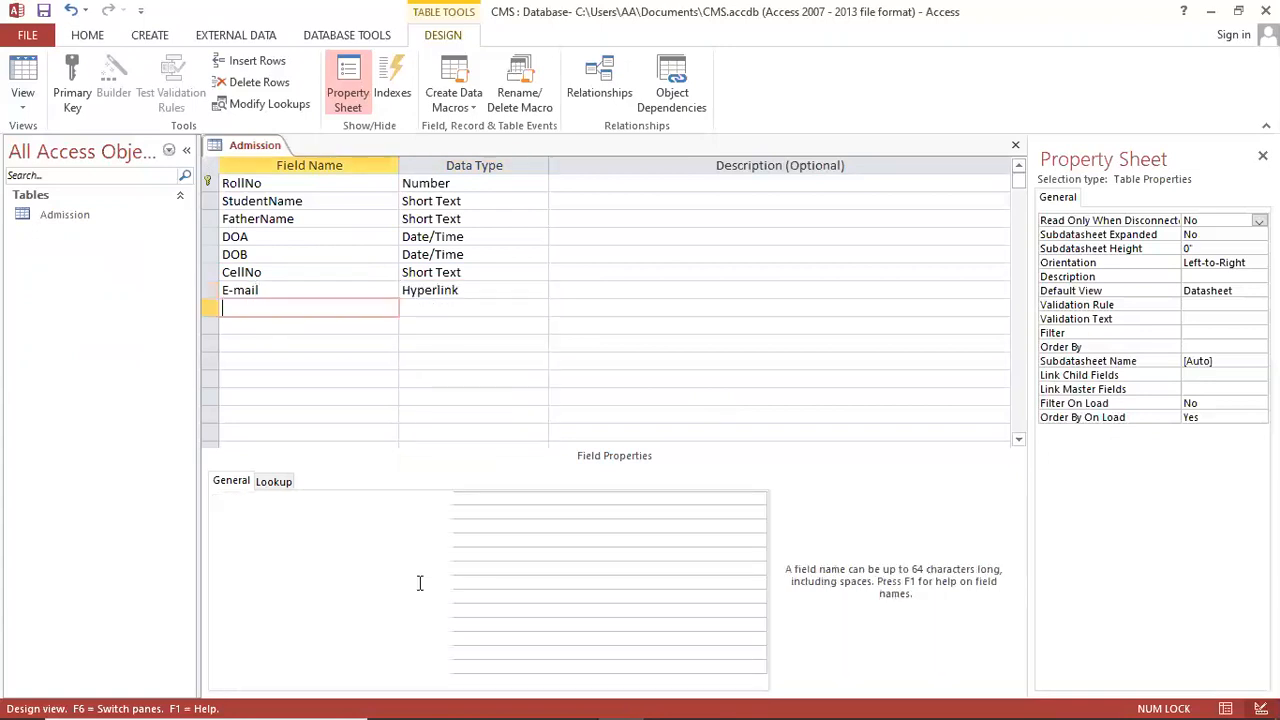
# Step: Check Campus as the next field in the Notepad list and return to Access
pyautogui.click(547, 700)
pyautogui.click(112, 477)
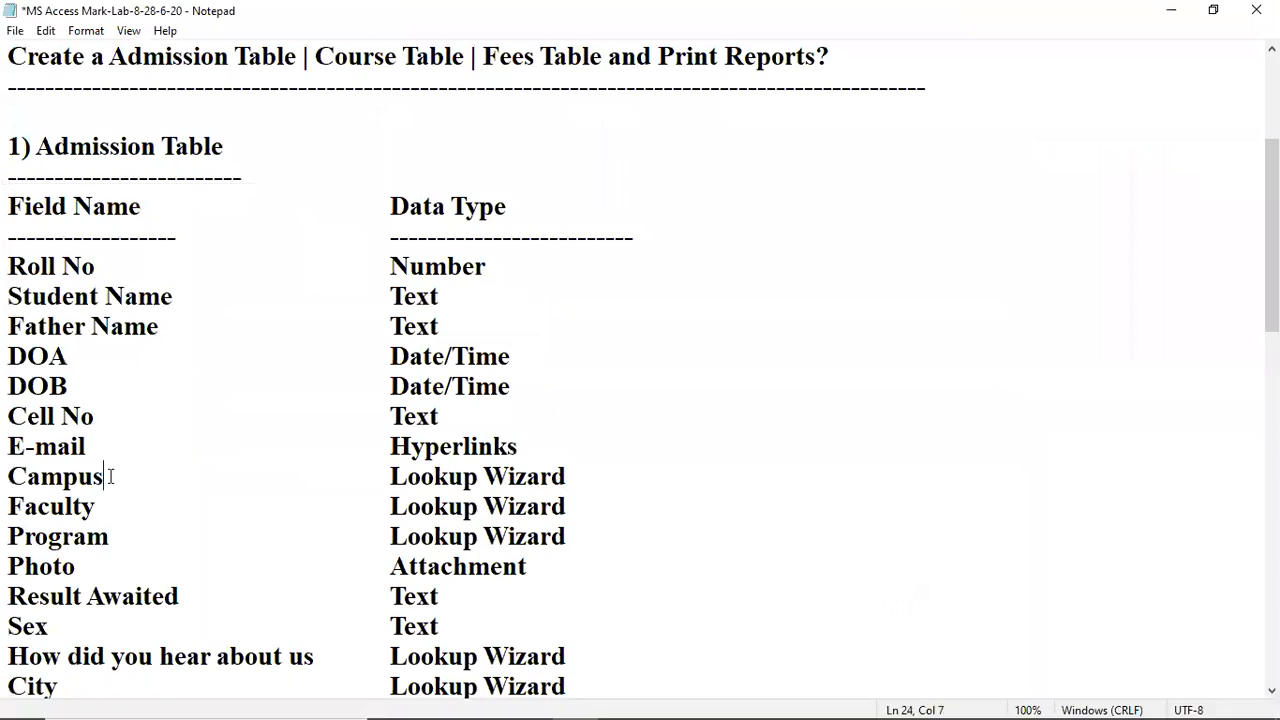
pyautogui.click(1171, 10)
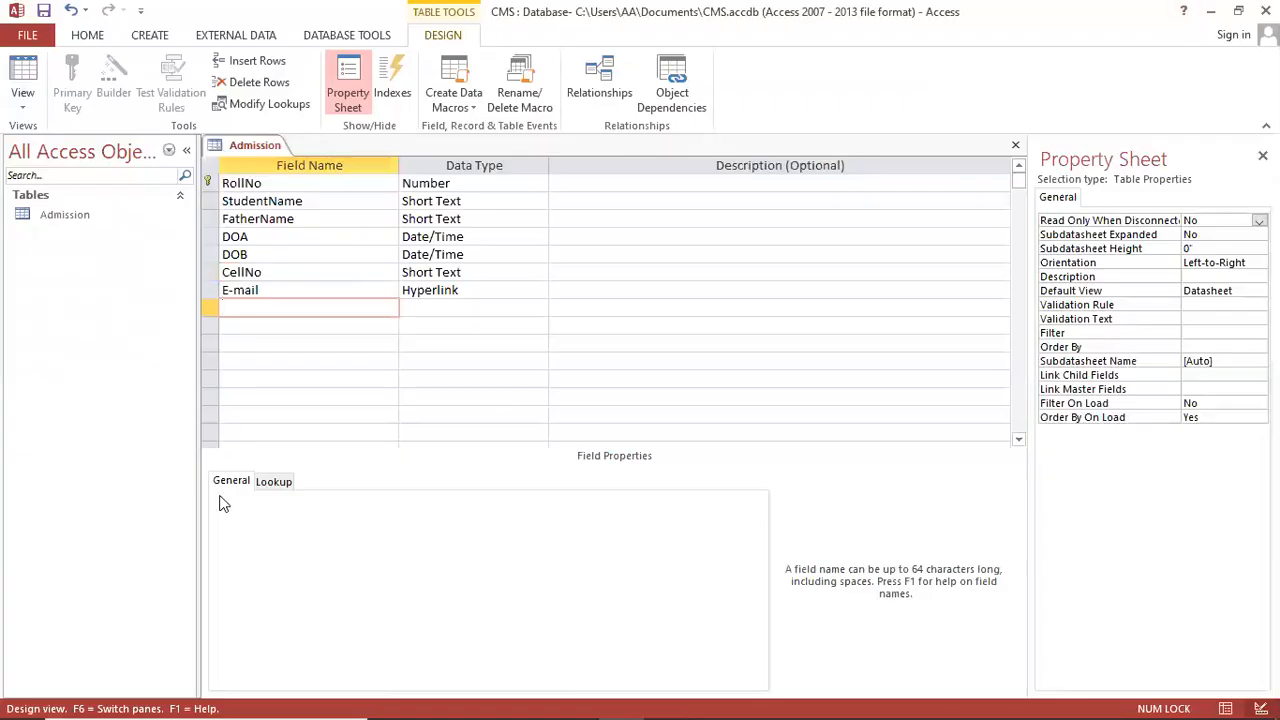
# Step: Add a Campus field and choose Lookup Wizard as its data type
pyautogui.write('Campus')
pyautogui.press('Tab')
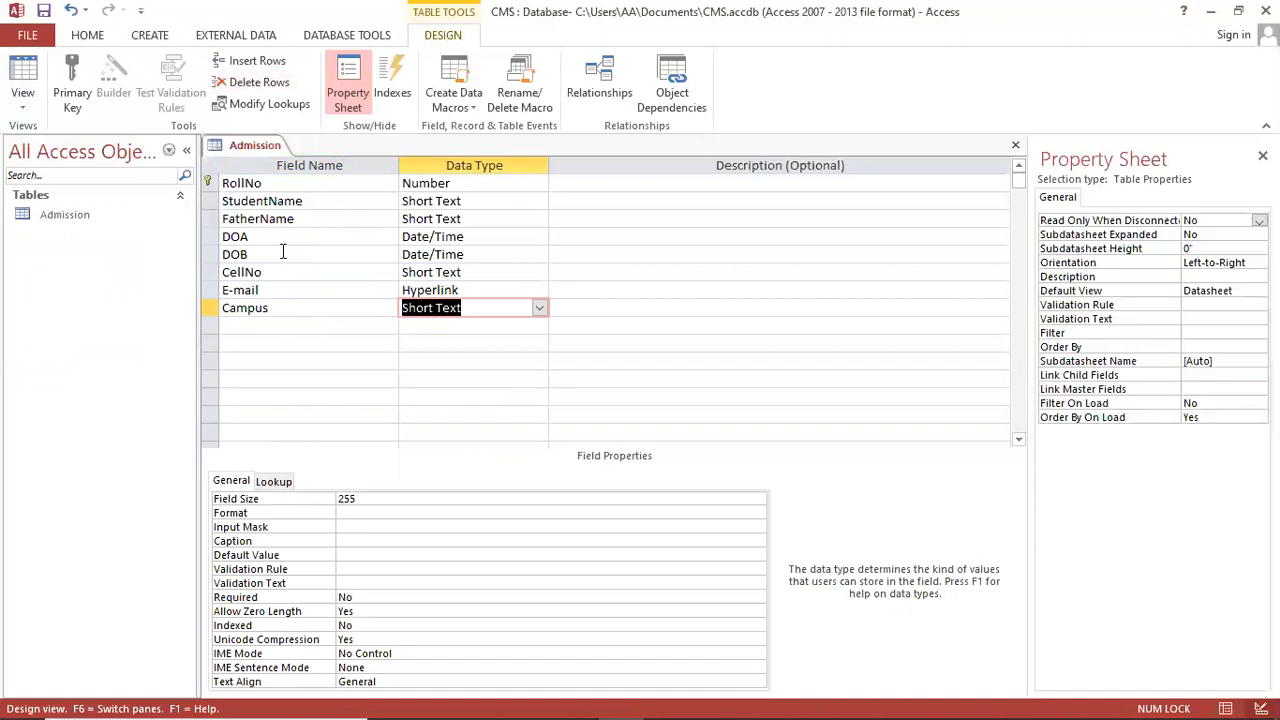
pyautogui.click(540, 309)
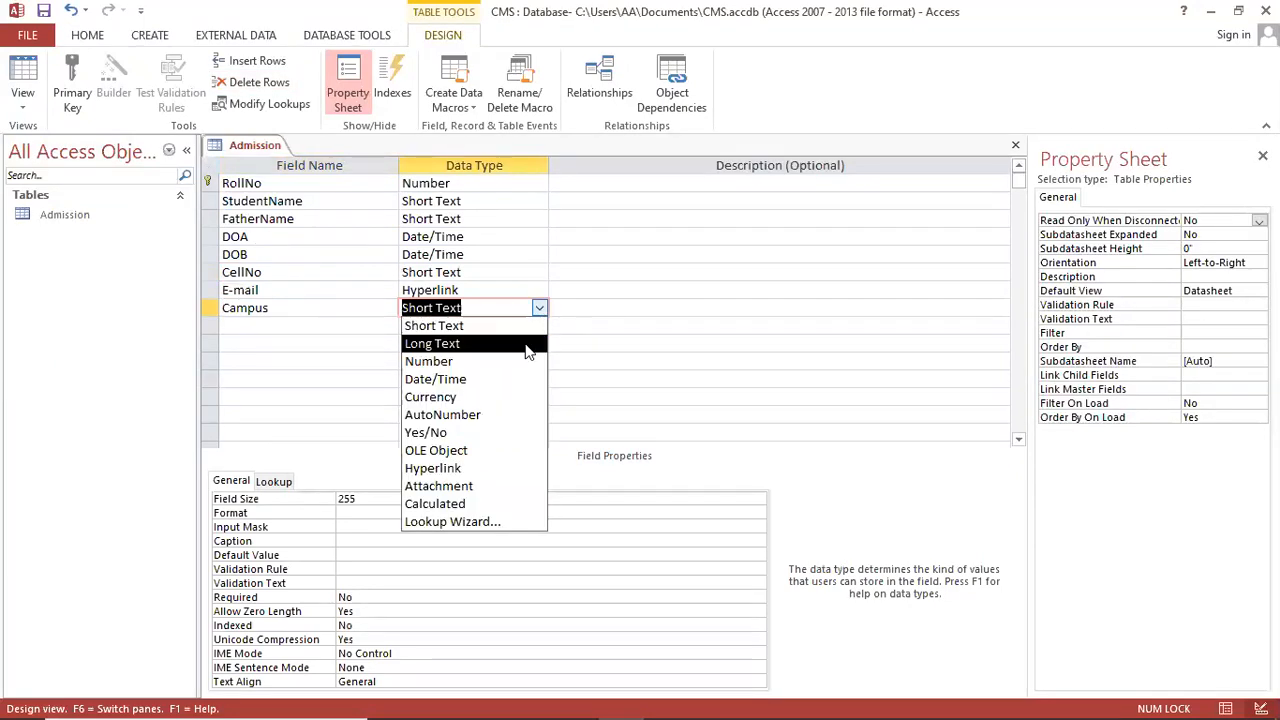
pyautogui.click(485, 521)
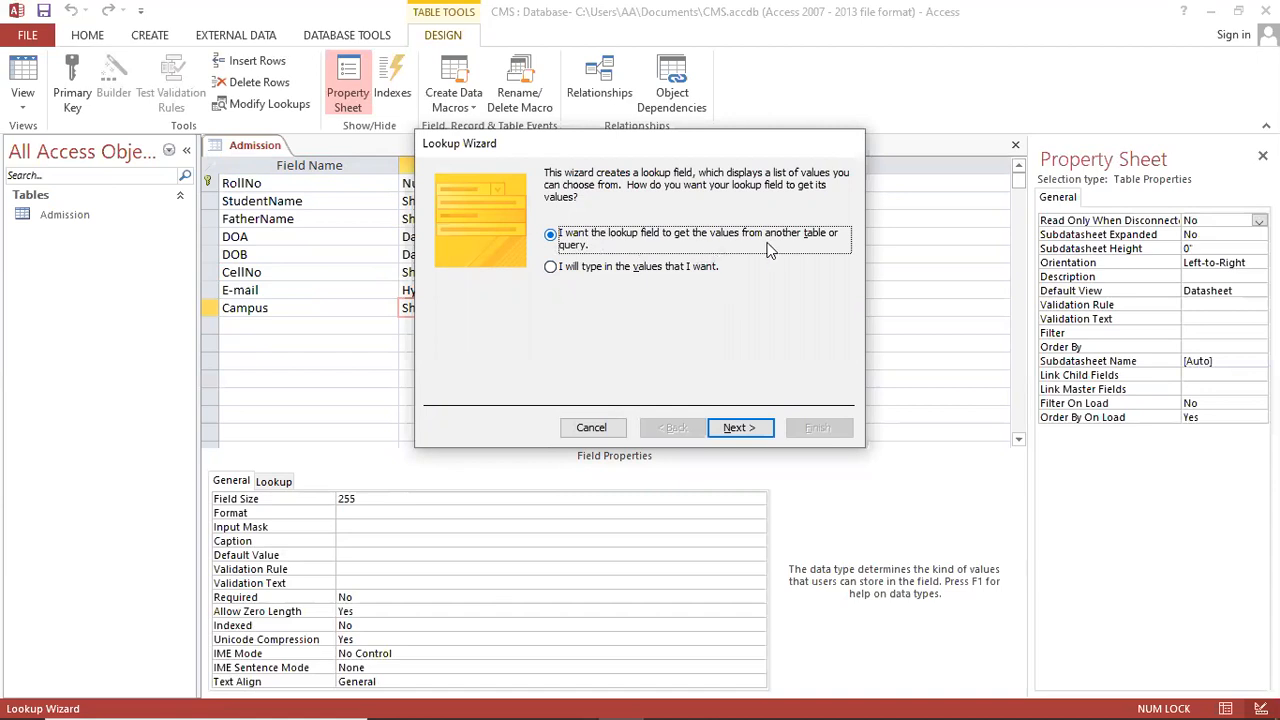
# Step: Choose to type the lookup values yourself and enter Nazimbad and Gulshan-e-Iqbal
pyautogui.click(598, 266)
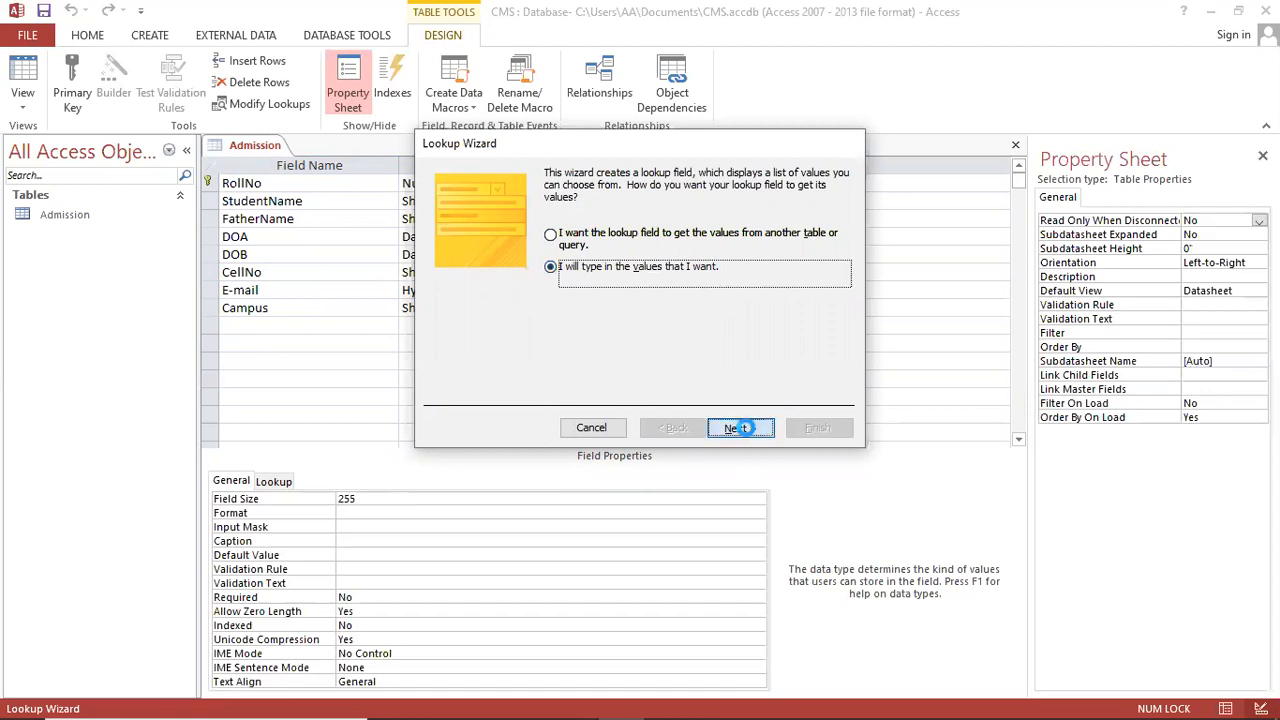
pyautogui.click(740, 428)
pyautogui.click(492, 286)
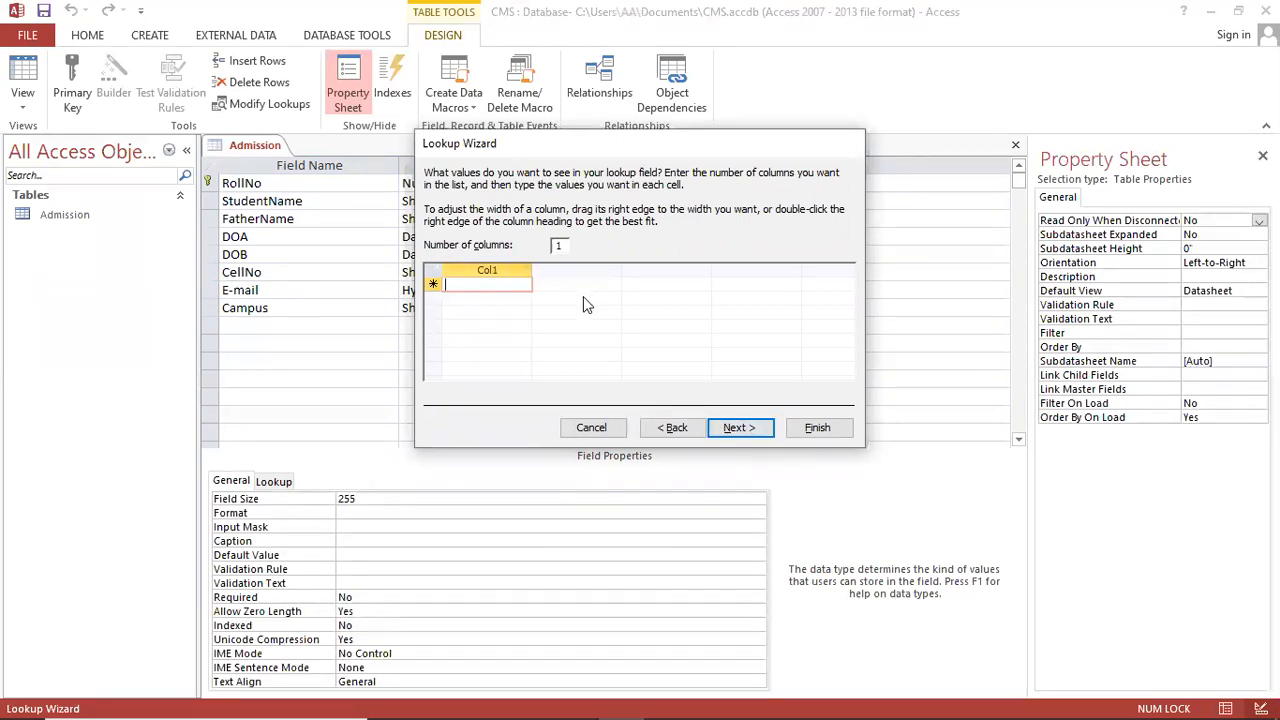
pyautogui.write('Na')
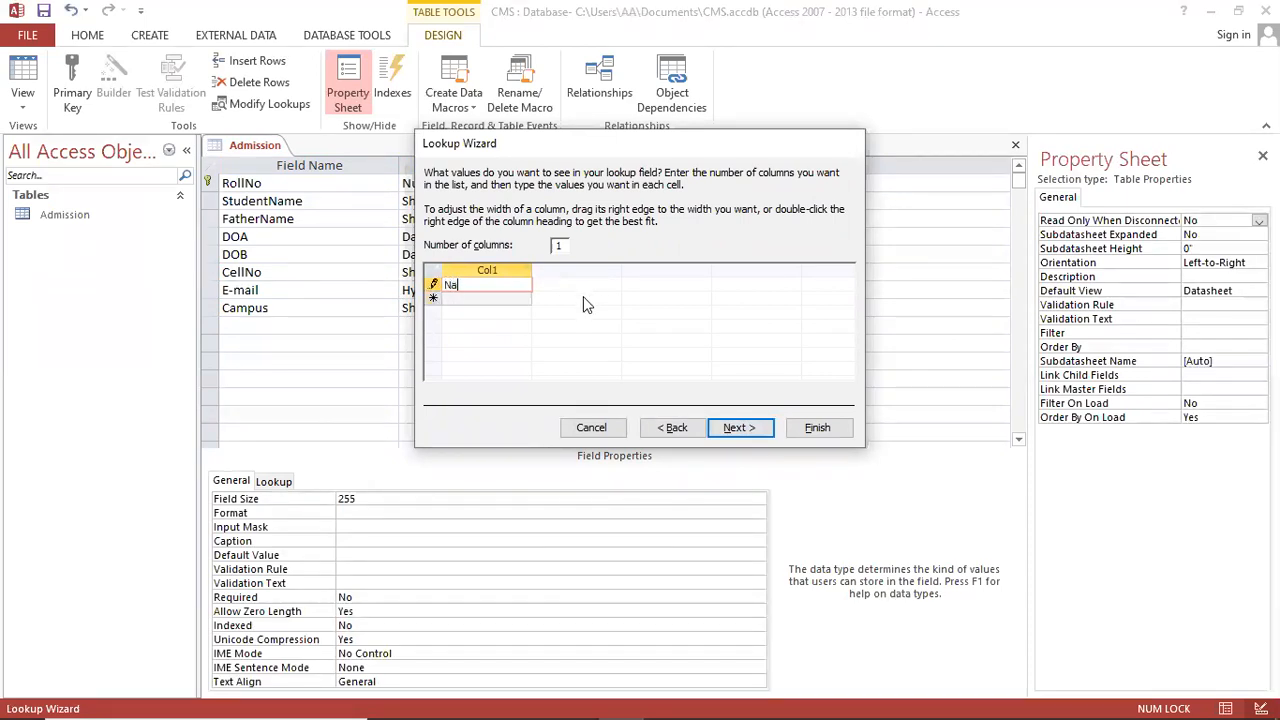
pyautogui.write('zimbad')
pyautogui.press('Return')
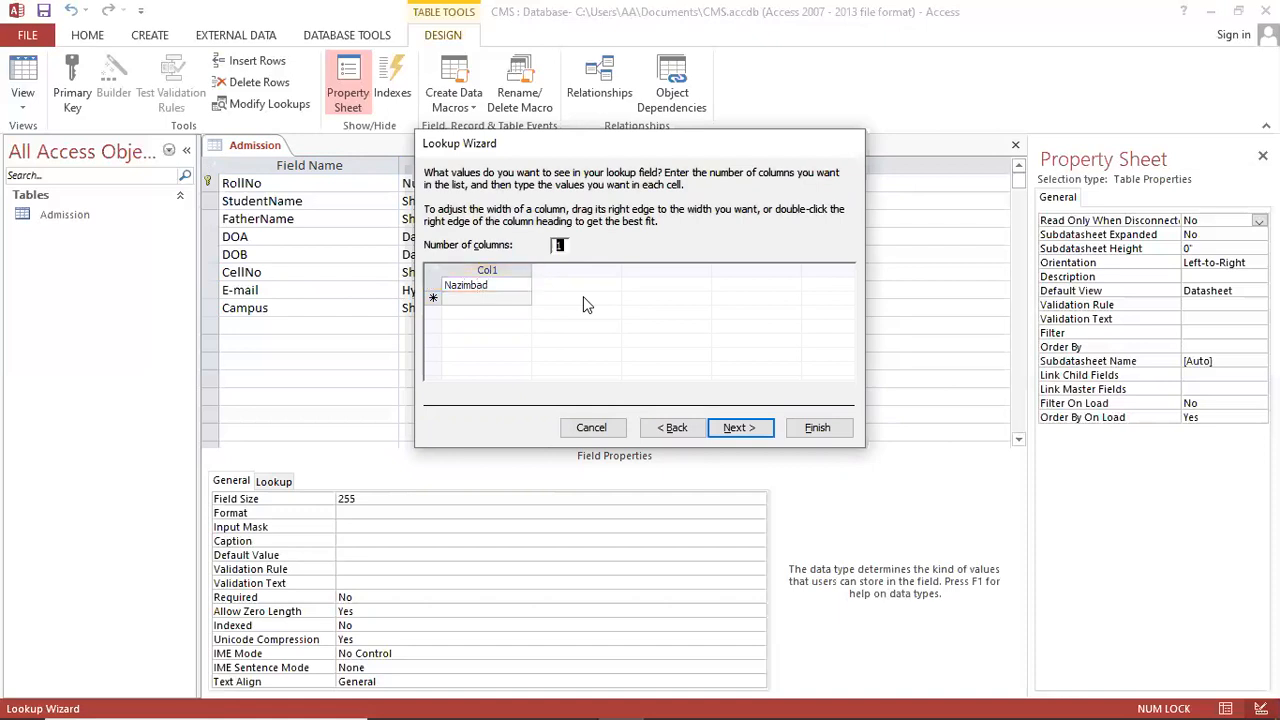
pyautogui.write('Gulsh')
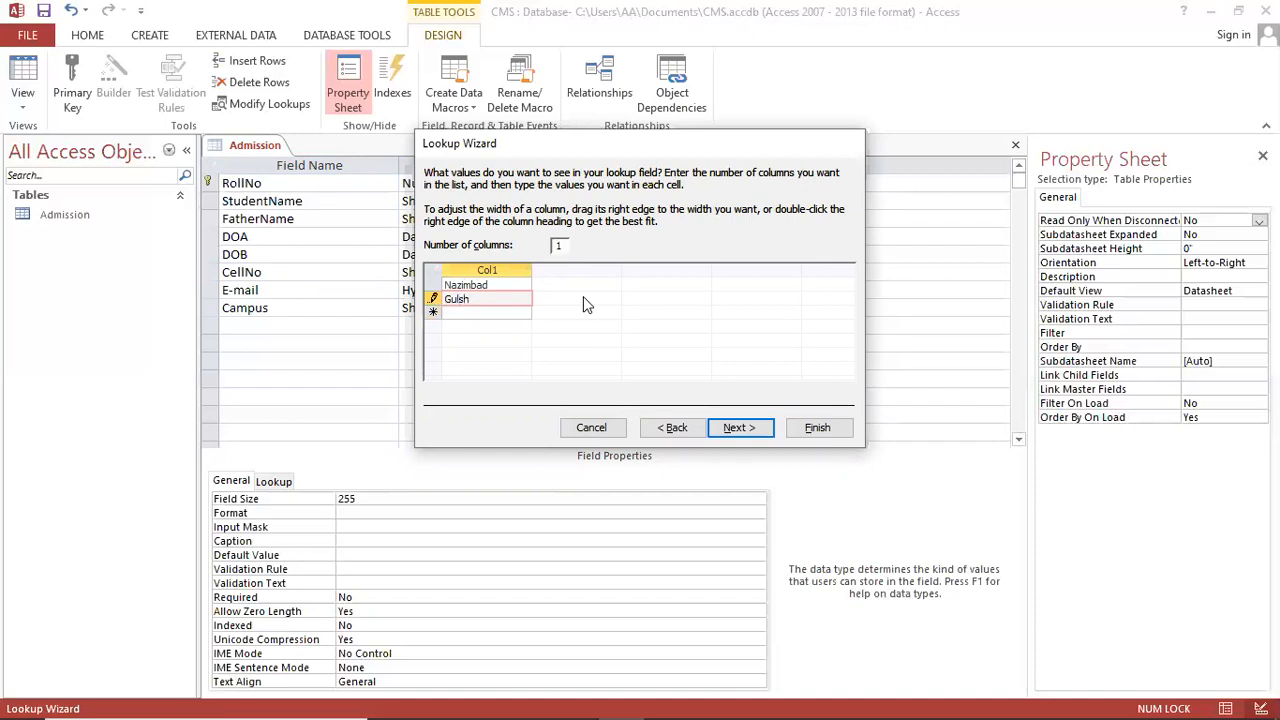
pyautogui.write('an-e-Iqbal')
pyautogui.press('Tab')
pyautogui.press('Tab')
# Step: Add Gulisan-e-Jouhar, Mali, F.B ARea and Orangi to the list and finish the wizard
pyautogui.write('Gulist')
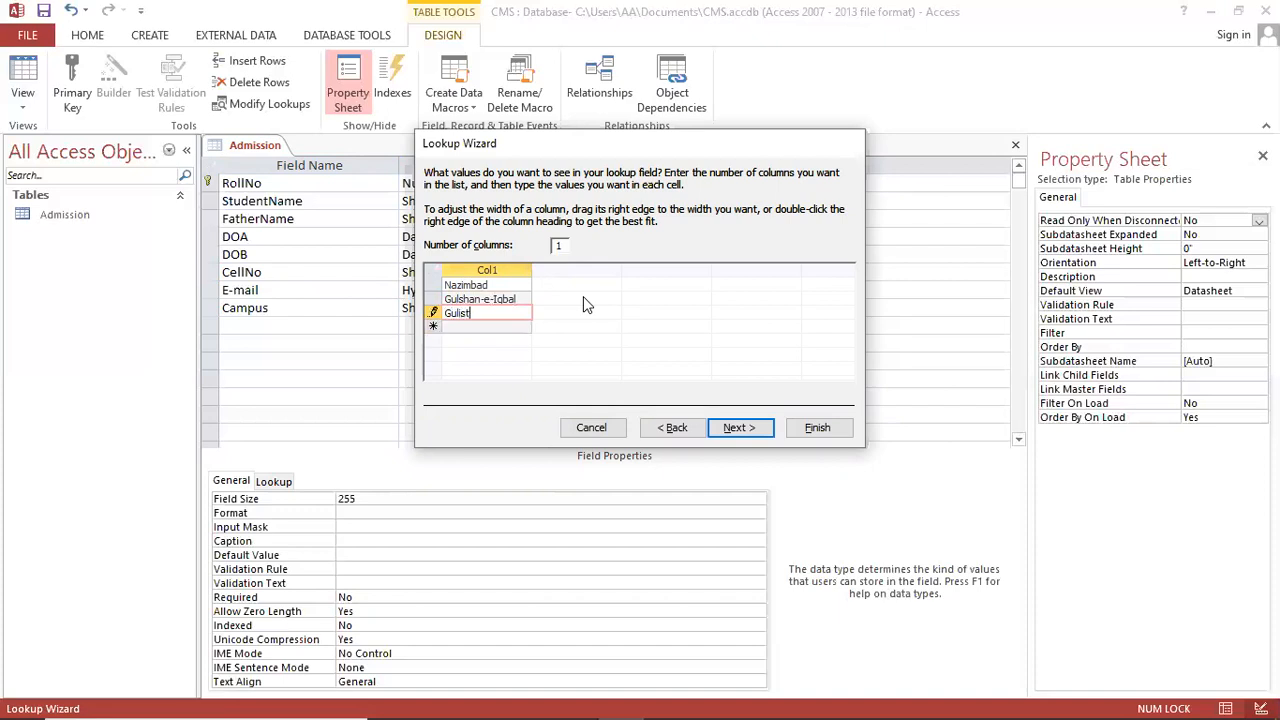
pyautogui.write('-e-')
pyautogui.press('BackSpace')
pyautogui.press('BackSpace')
pyautogui.press('BackSpace')
pyautogui.press('BackSpace')
pyautogui.write('an-er-')
pyautogui.press('BackSpace')
pyautogui.press('BackSpace')
pyautogui.write('-Jouhar')
pyautogui.press('Return')
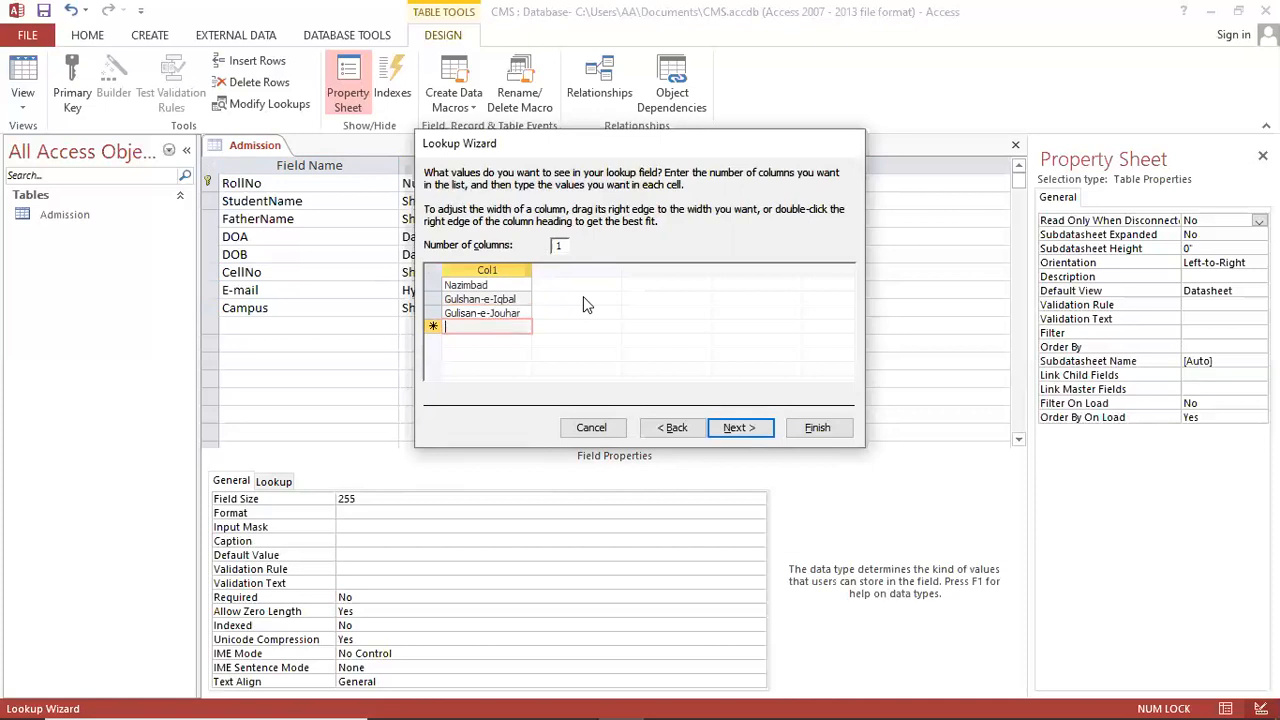
pyautogui.write('Mali')
pyautogui.press('Return')
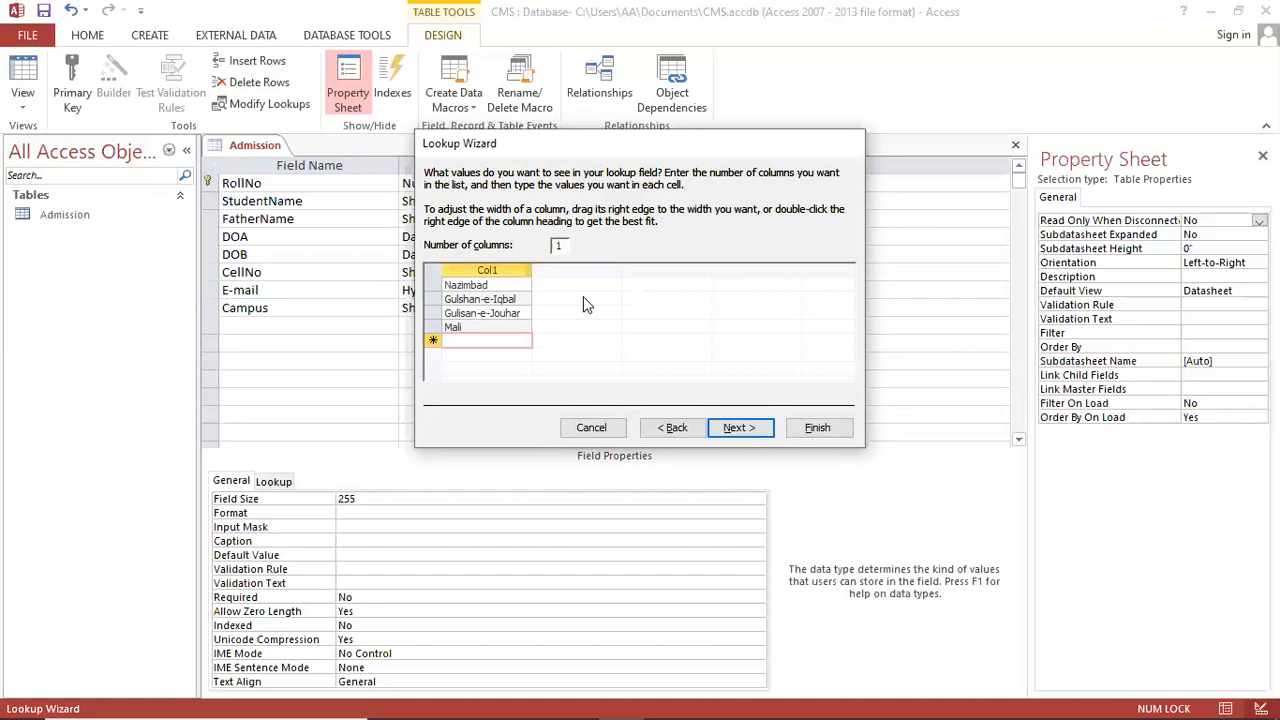
pyautogui.write('F.B ARea')
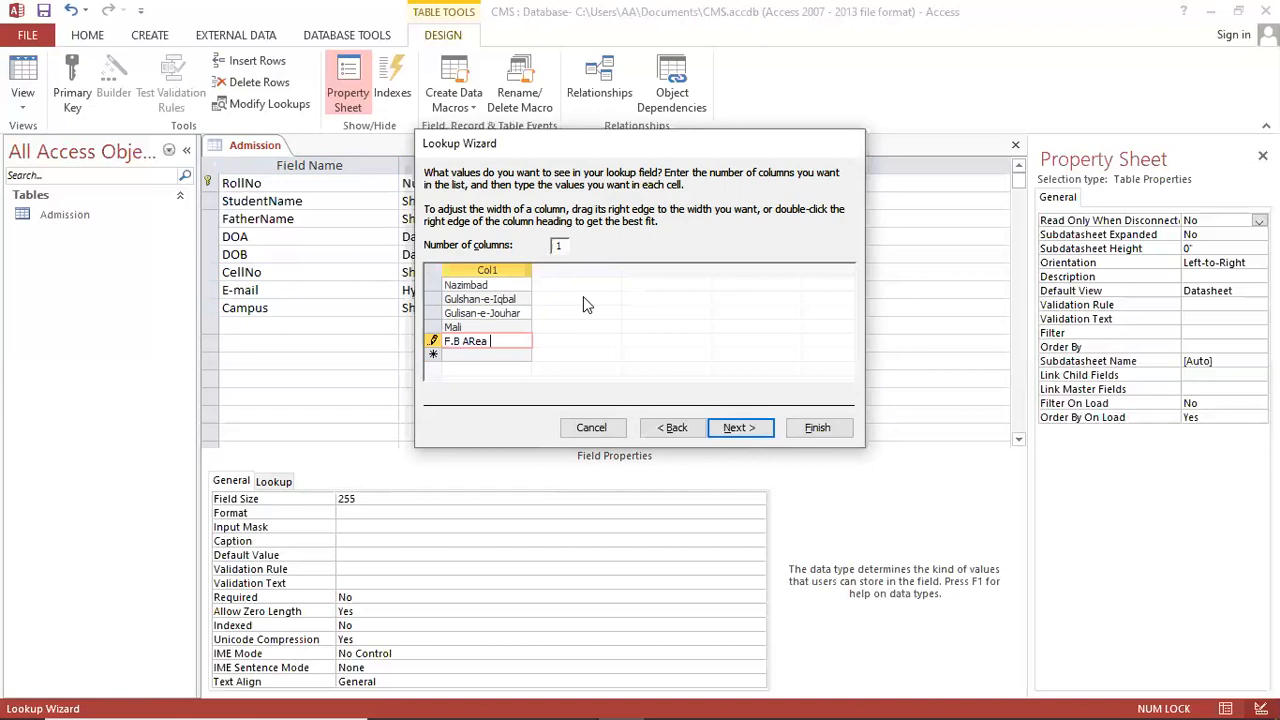
pyautogui.press('Tab')
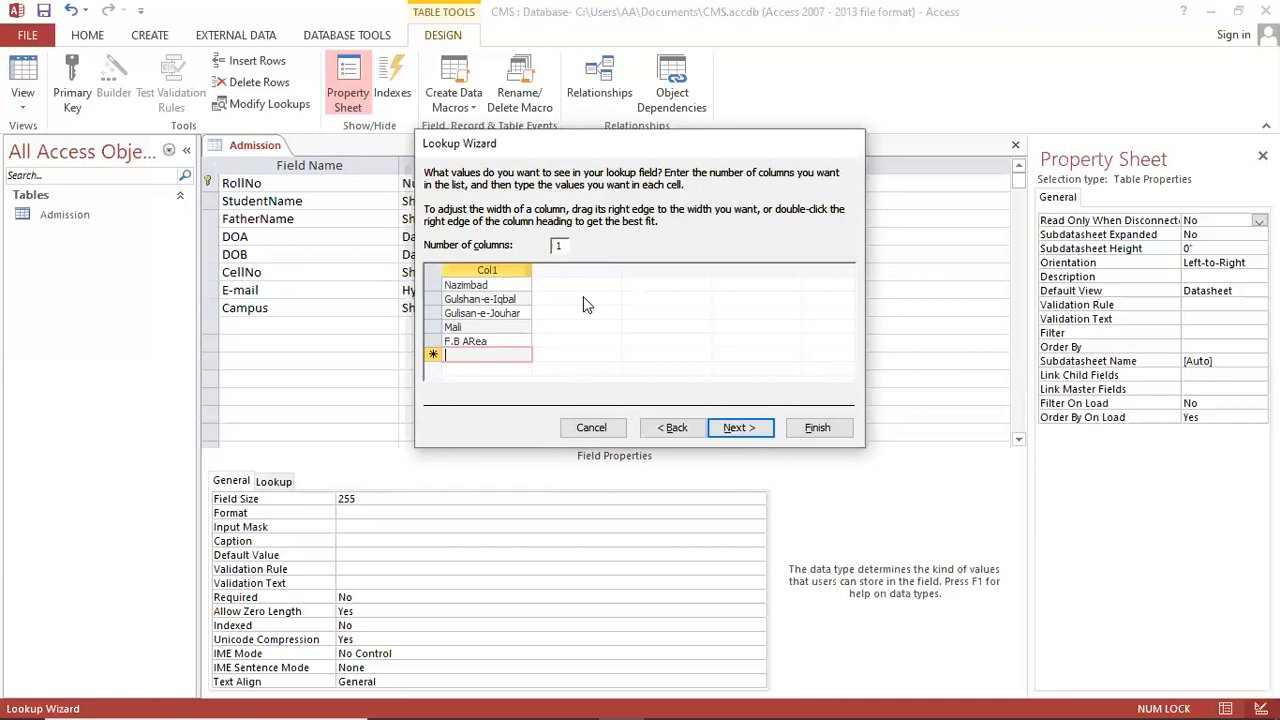
pyautogui.write('Orangi')
pyautogui.click(738, 428)
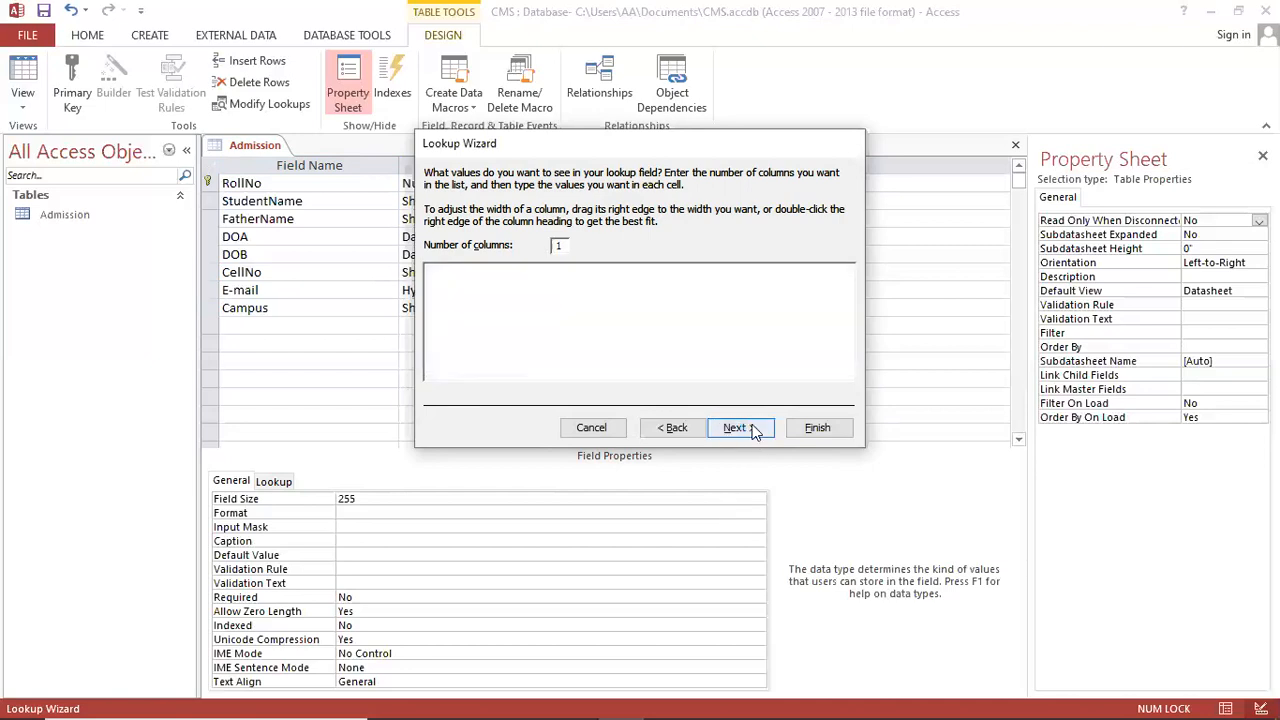
pyautogui.click(818, 428)
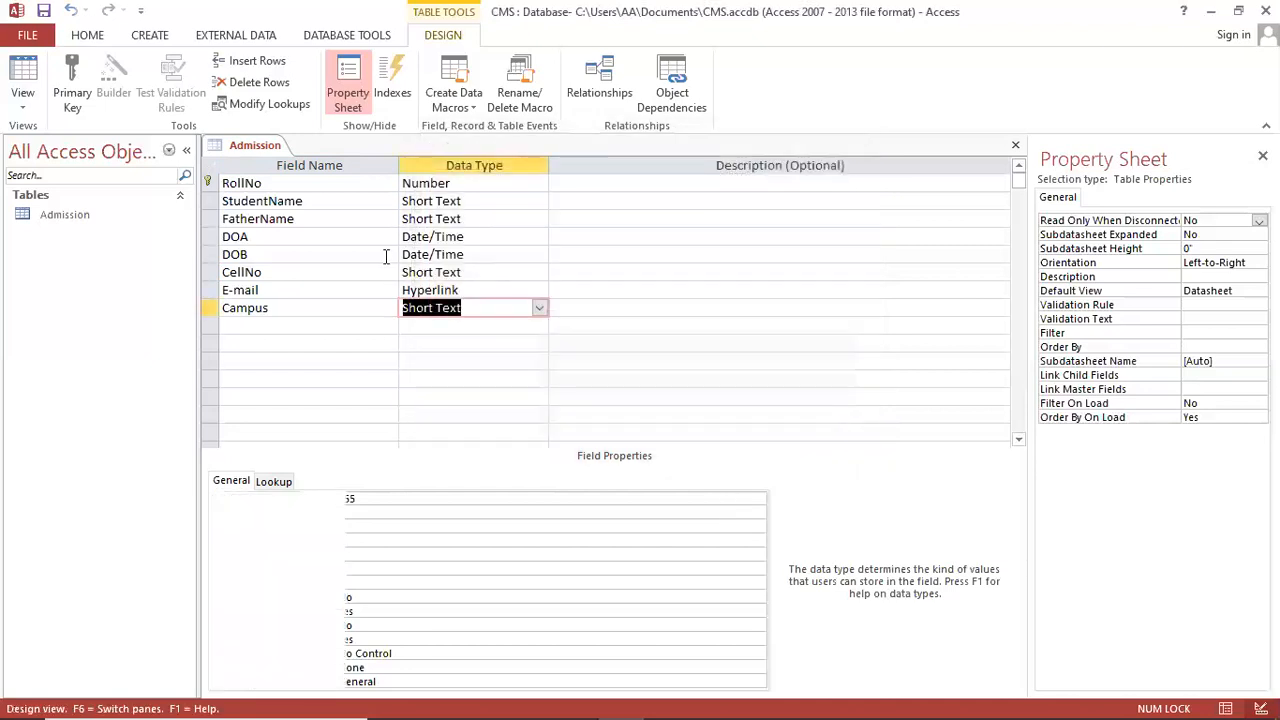
# Step: Add a Faculty field after checking the Notepad list, and start the Lookup Wizard for it
pyautogui.click(311, 322)
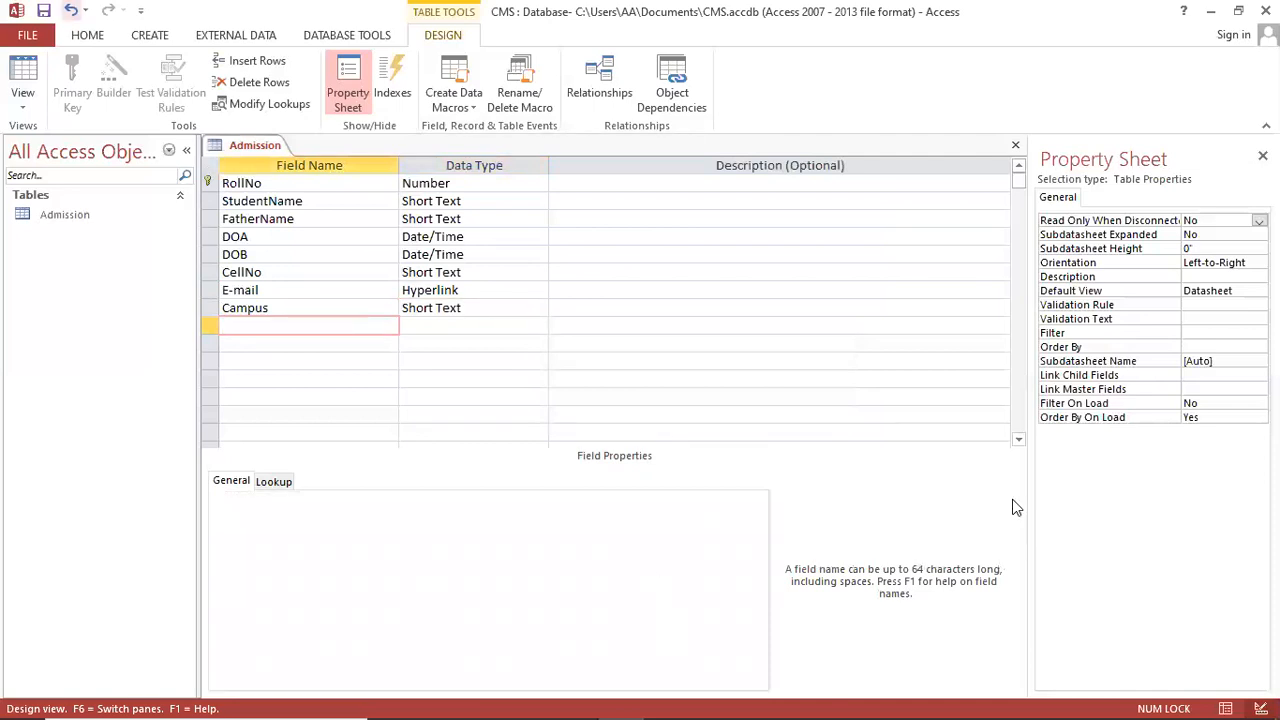
pyautogui.click(576, 701)
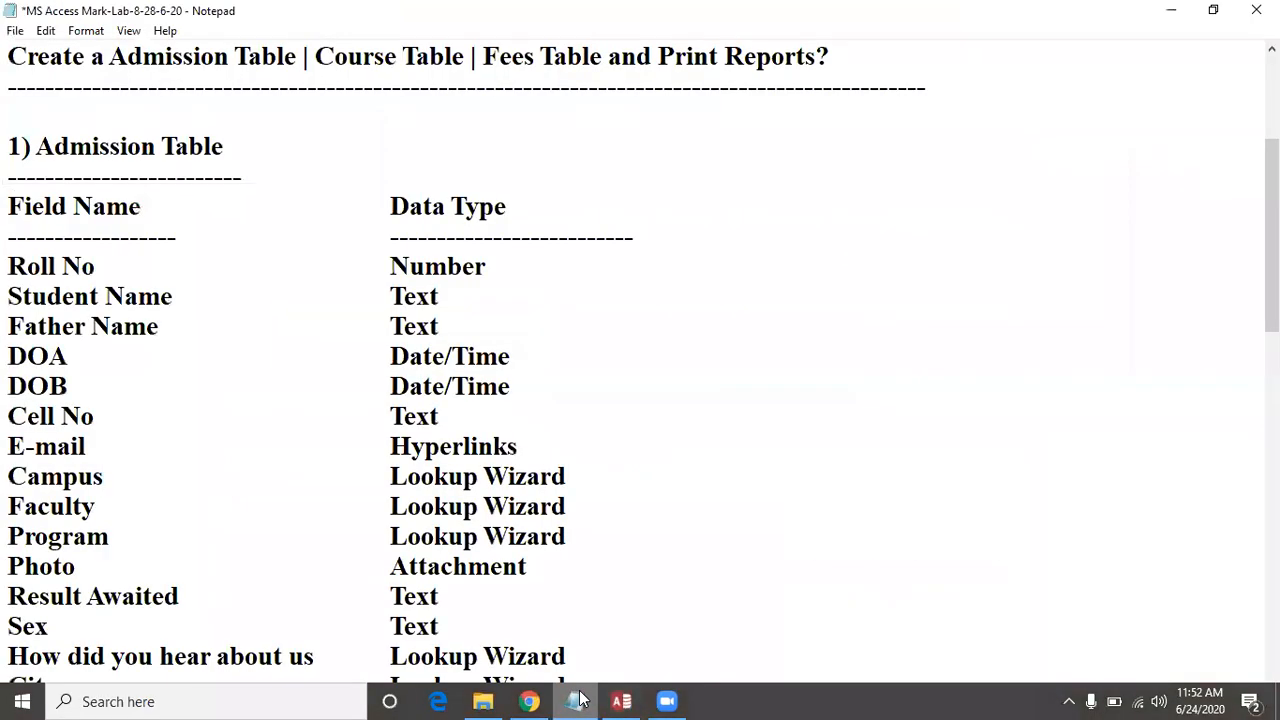
pyautogui.click(578, 701)
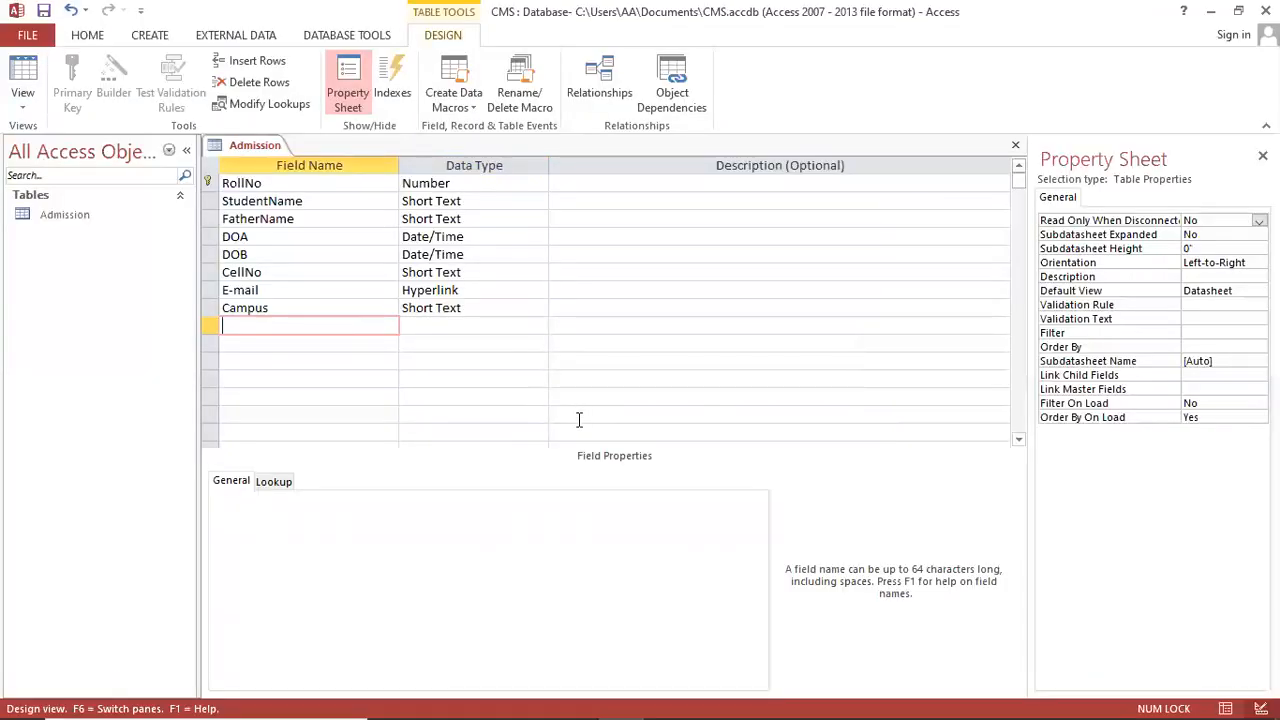
pyautogui.write('Faculty')
pyautogui.press('Tab')
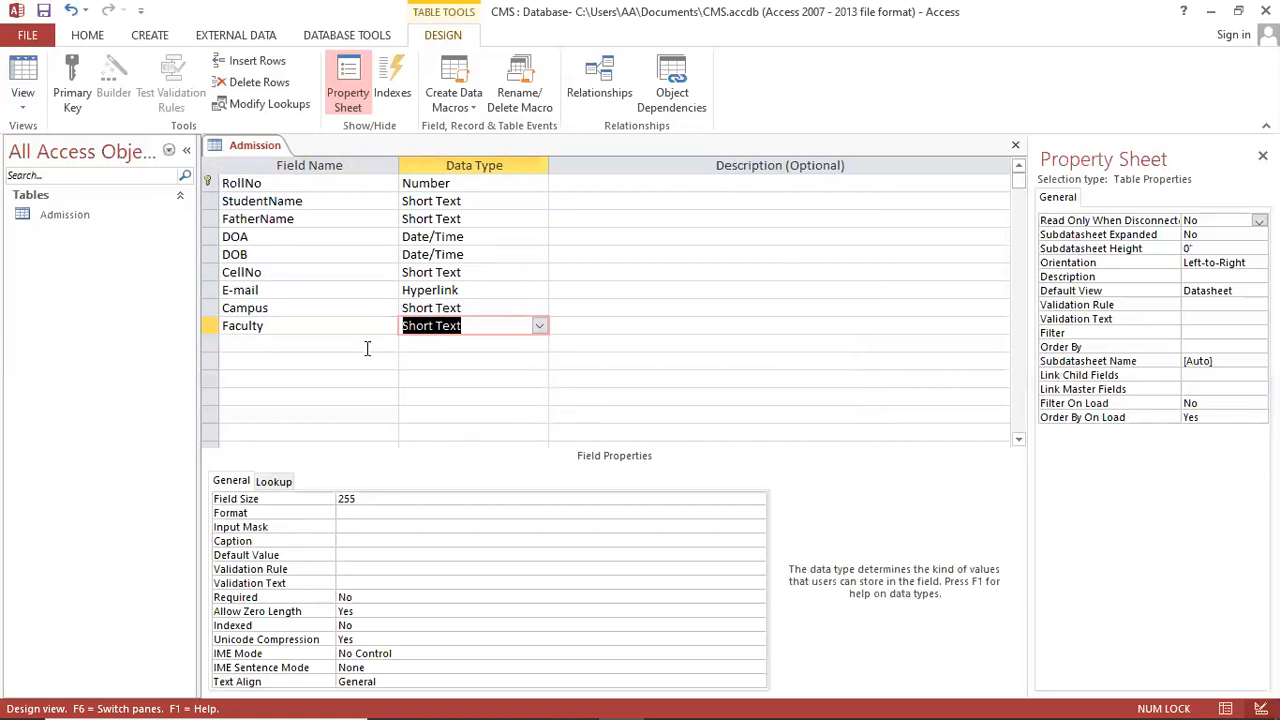
pyautogui.click(538, 326)
pyautogui.click(495, 540)
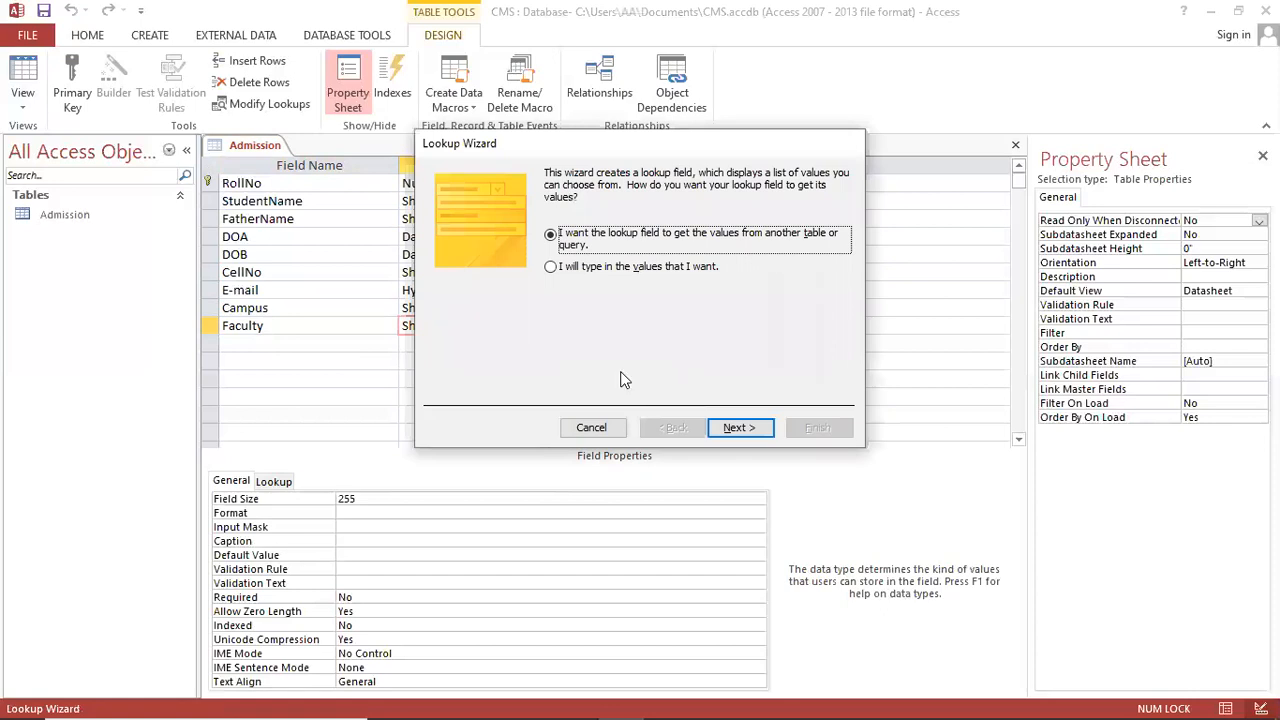
# Step: Enter FCIT, FEST, FMS, FAD and Short Courses as typed Faculty lookup values and finish
pyautogui.click(636, 268)
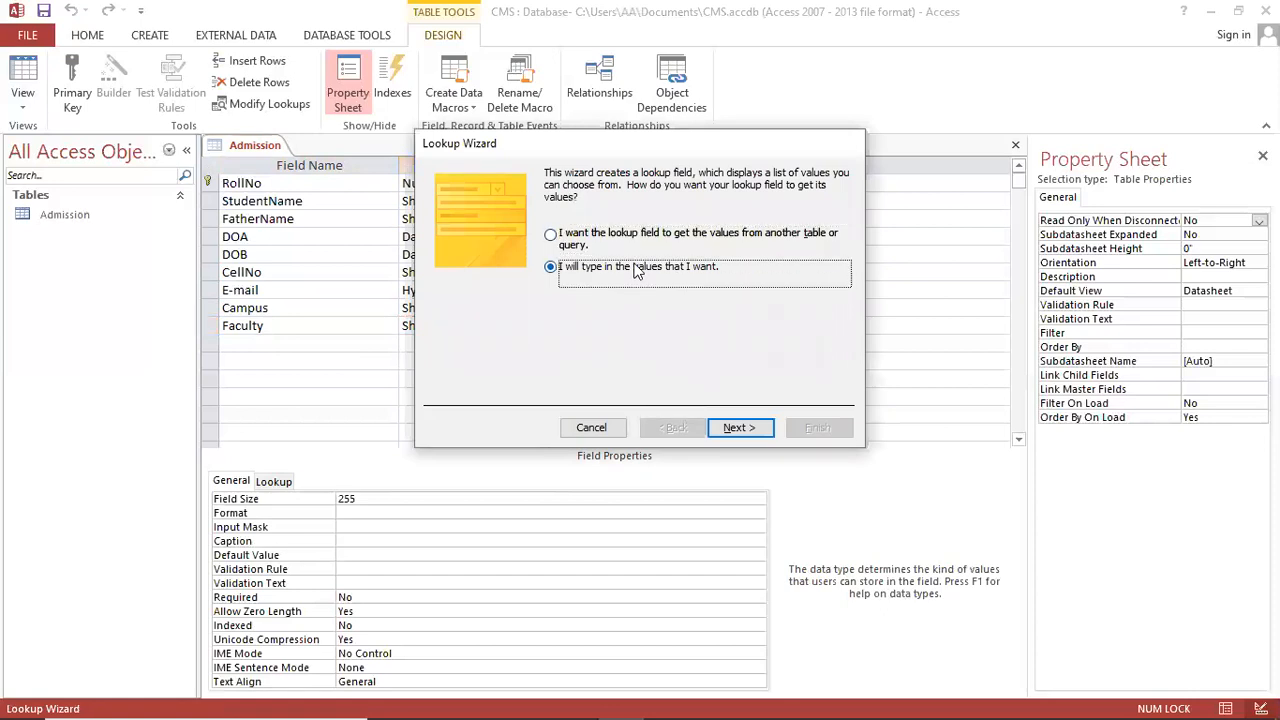
pyautogui.click(750, 428)
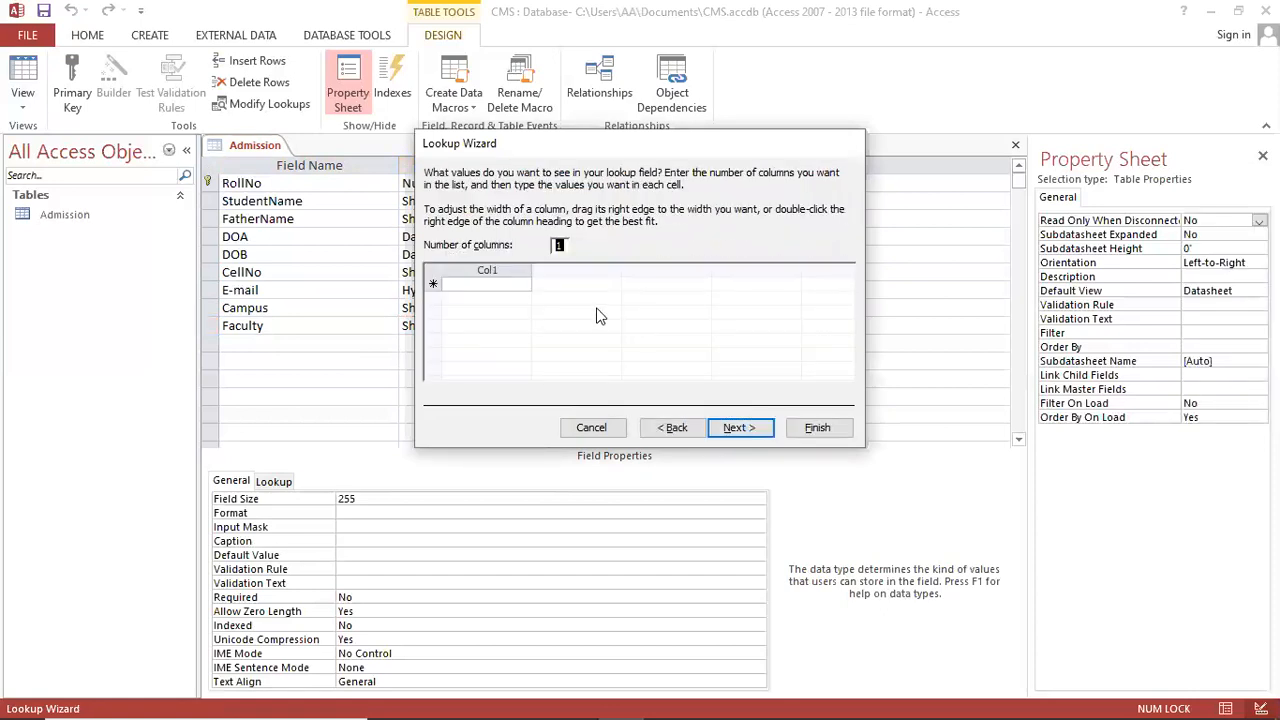
pyautogui.click(465, 284)
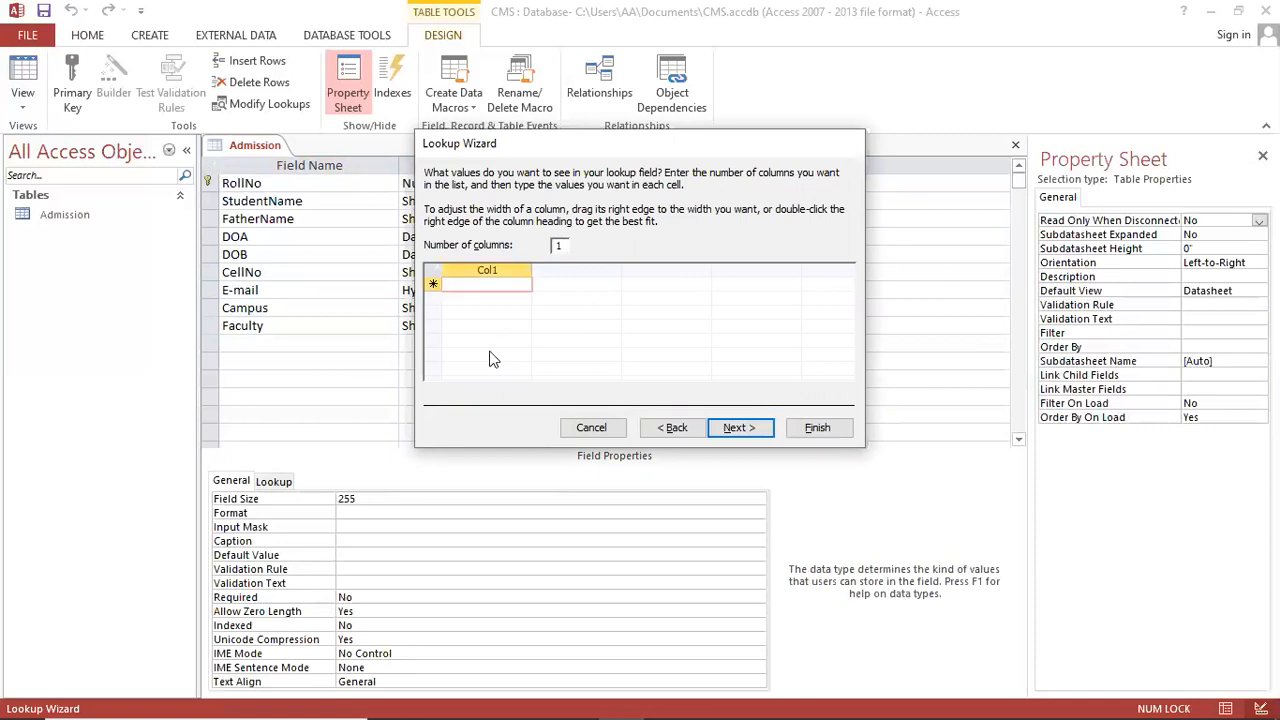
pyautogui.write('FCIT')
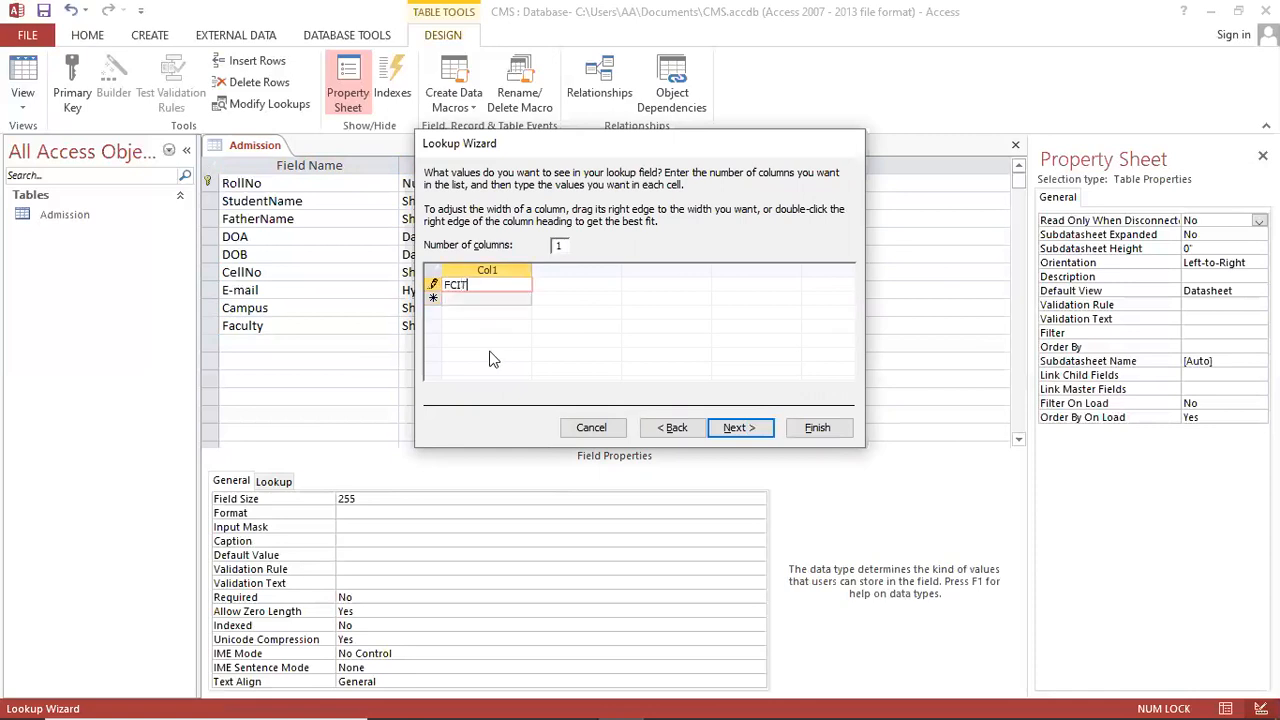
pyautogui.press('Return')
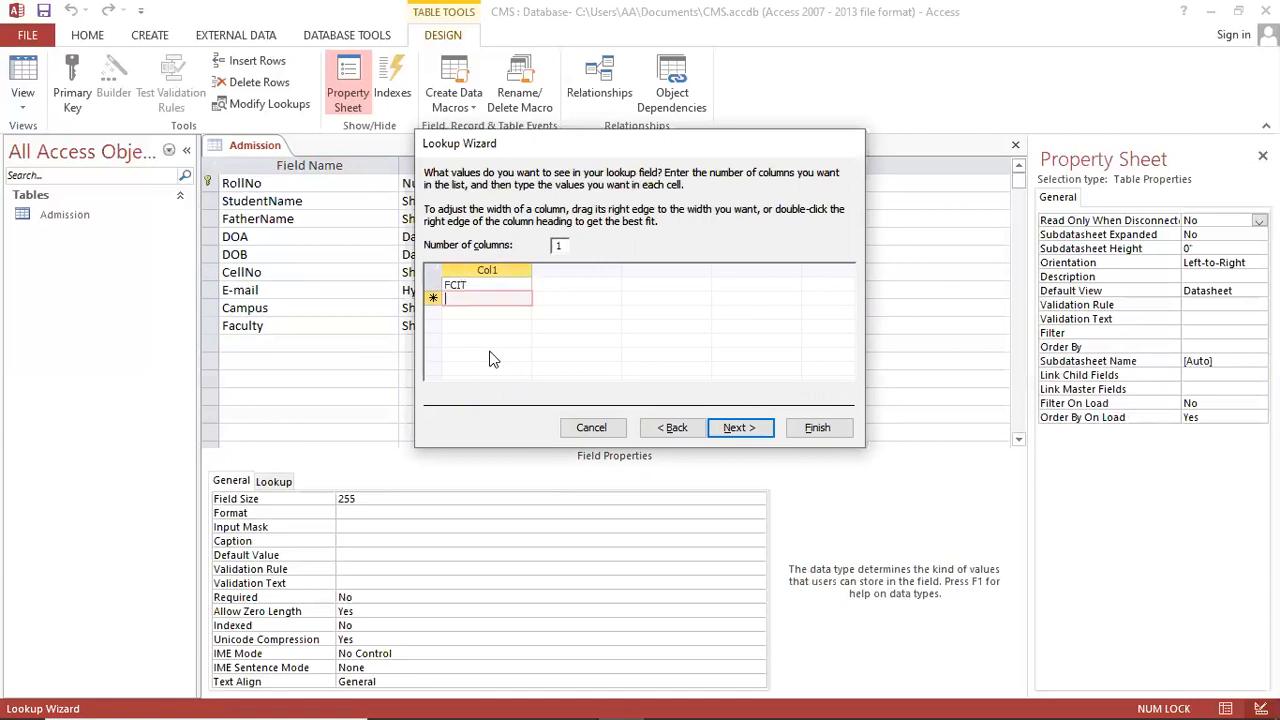
pyautogui.write('FEST')
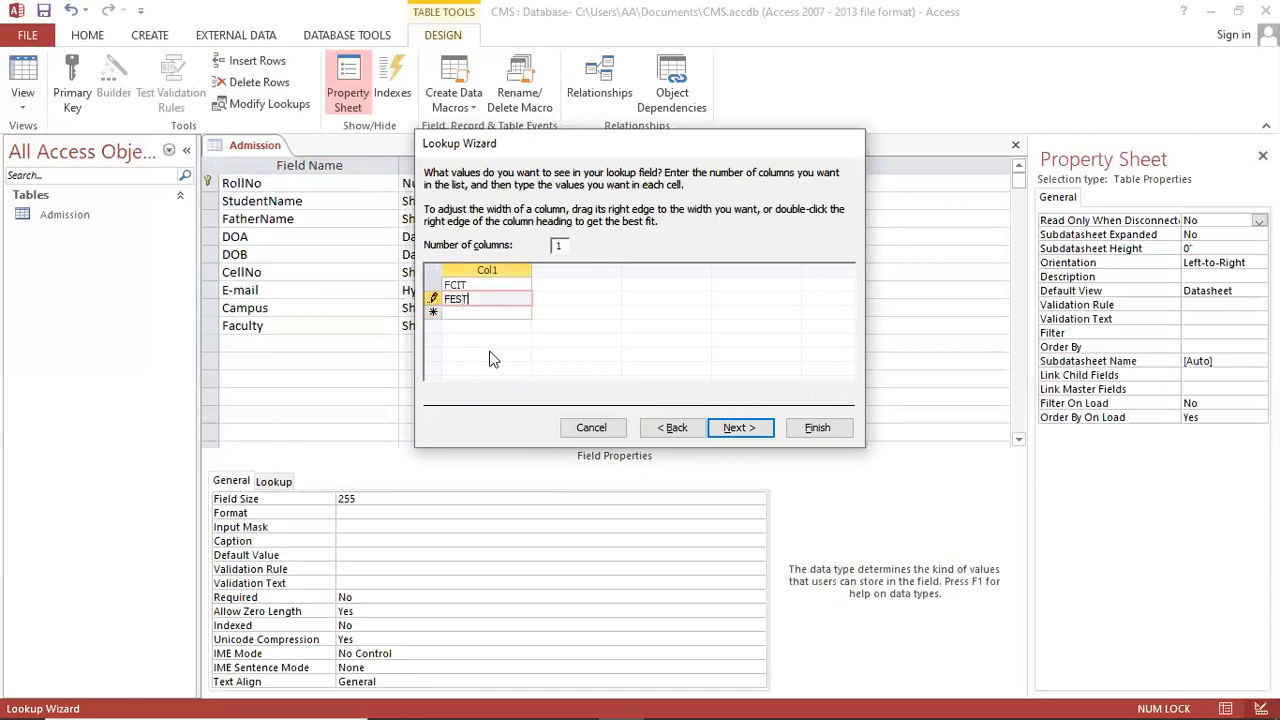
pyautogui.press('Return')
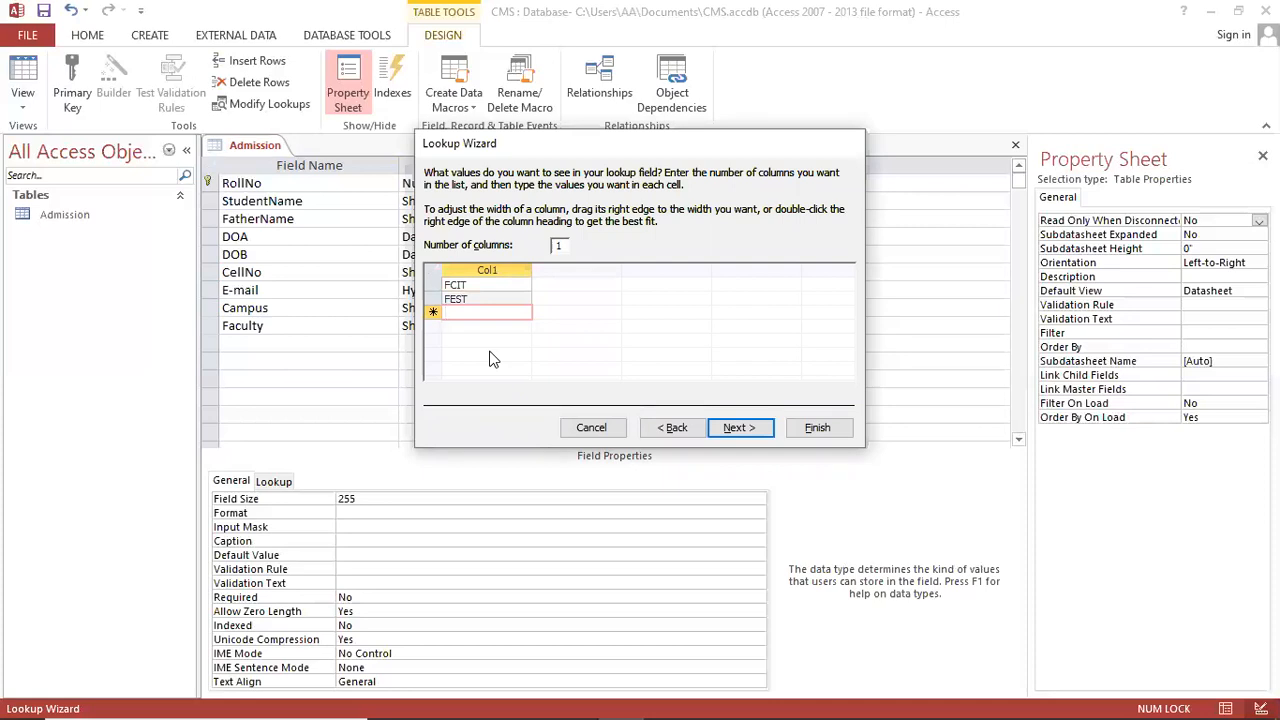
pyautogui.write('FMS')
pyautogui.press('Return')
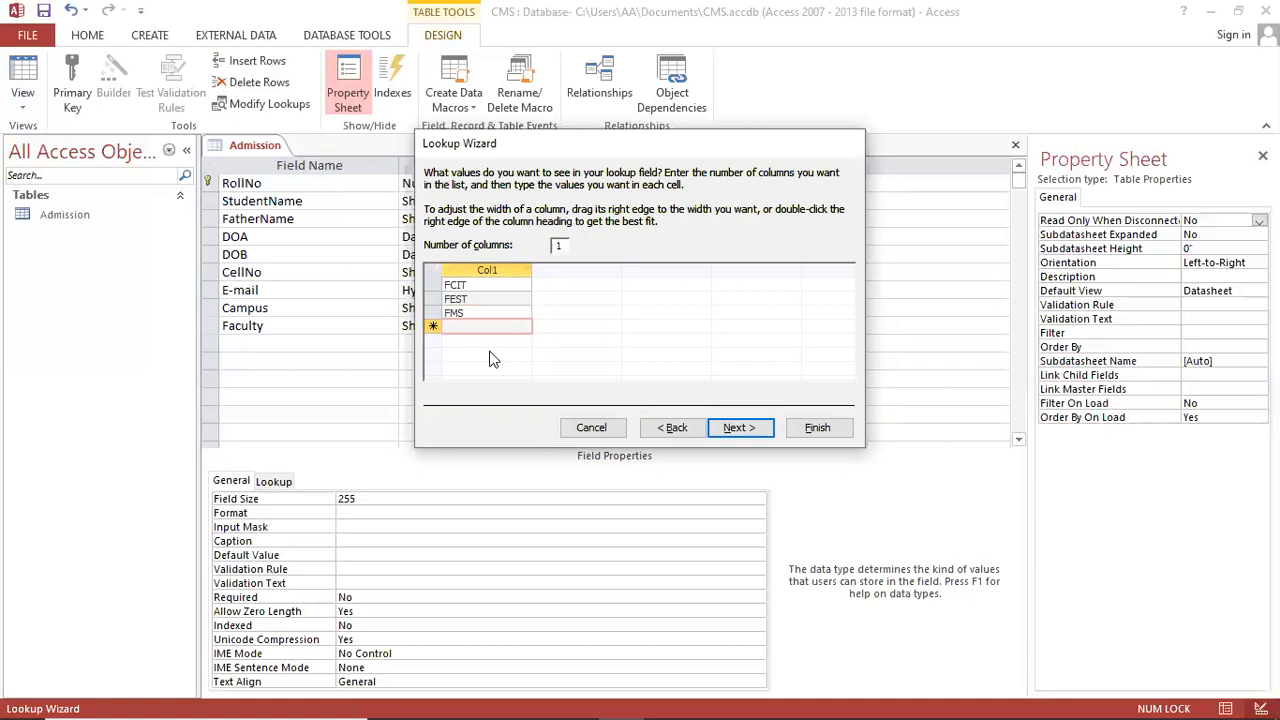
pyautogui.write('FAD')
pyautogui.press('Return')
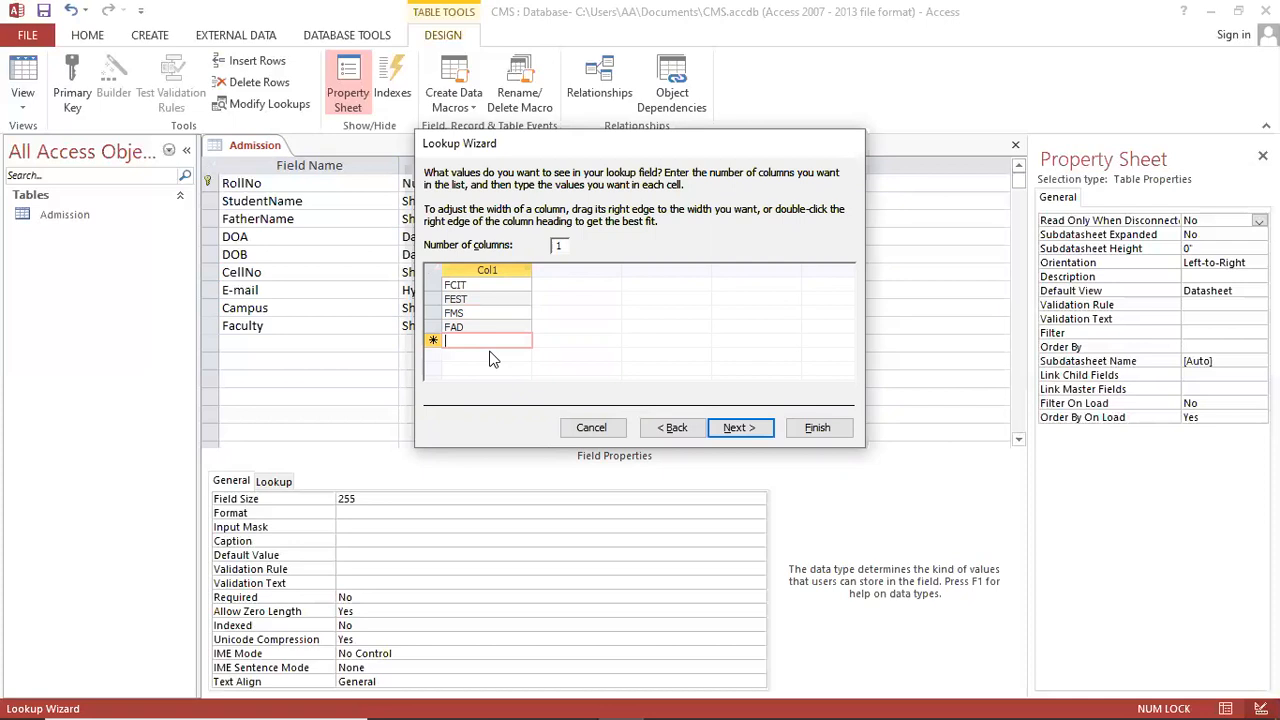
pyautogui.write('Short Courses')
pyautogui.click(748, 433)
pyautogui.click(817, 427)
# Step: Check the Notepad specification to find that Program is the field after Faculty
pyautogui.click(327, 344)
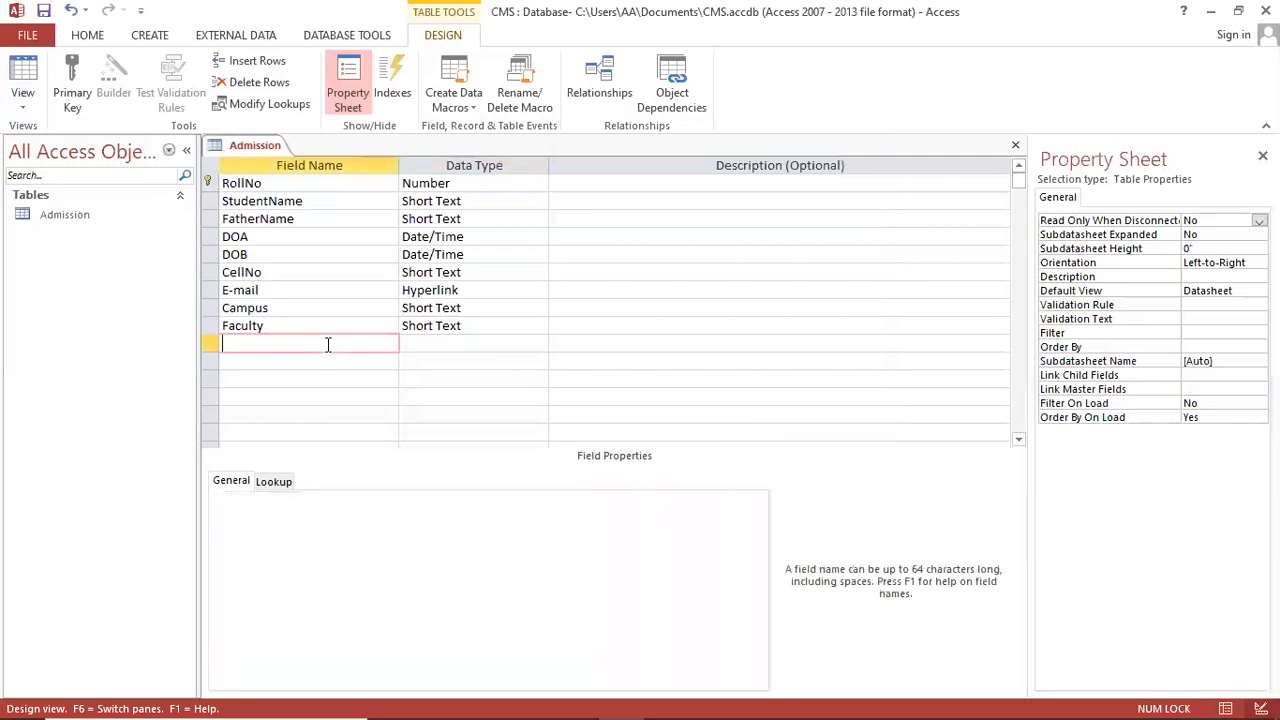
pyautogui.moveTo(560, 697)
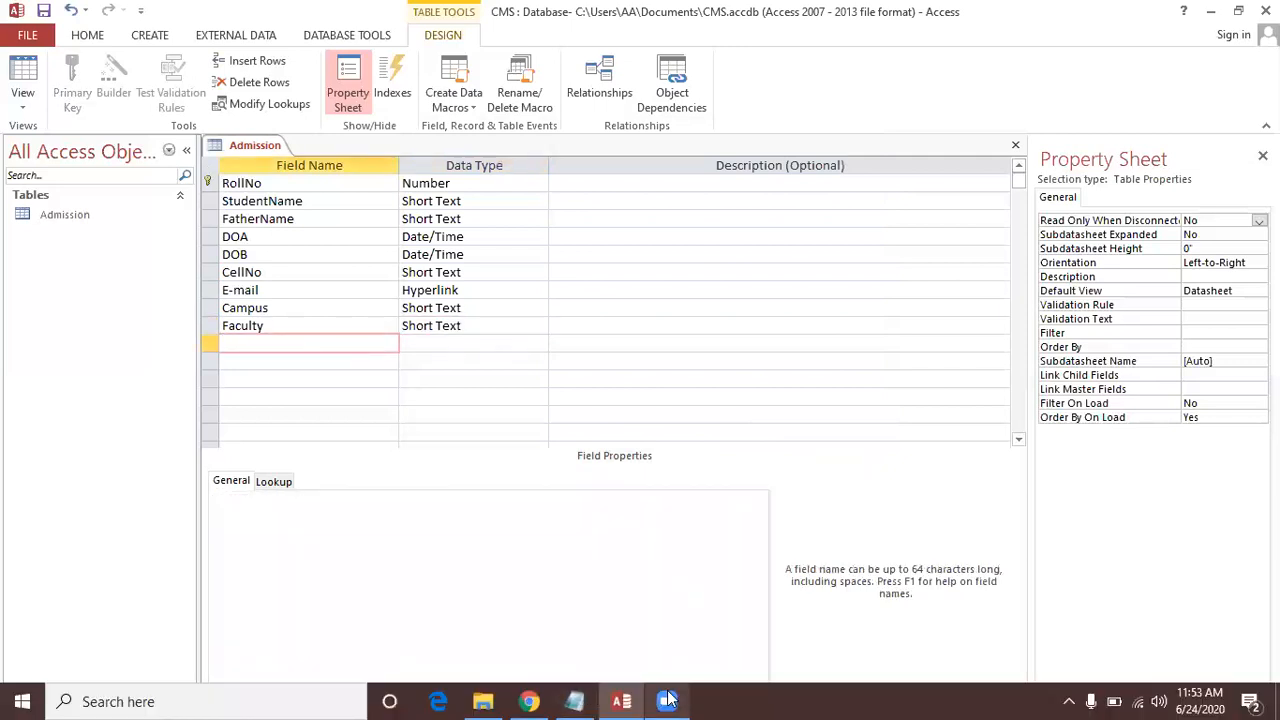
pyautogui.click(574, 701)
pyautogui.click(127, 510)
pyautogui.scroll(-1, 110, 500)
pyautogui.click(89, 448)
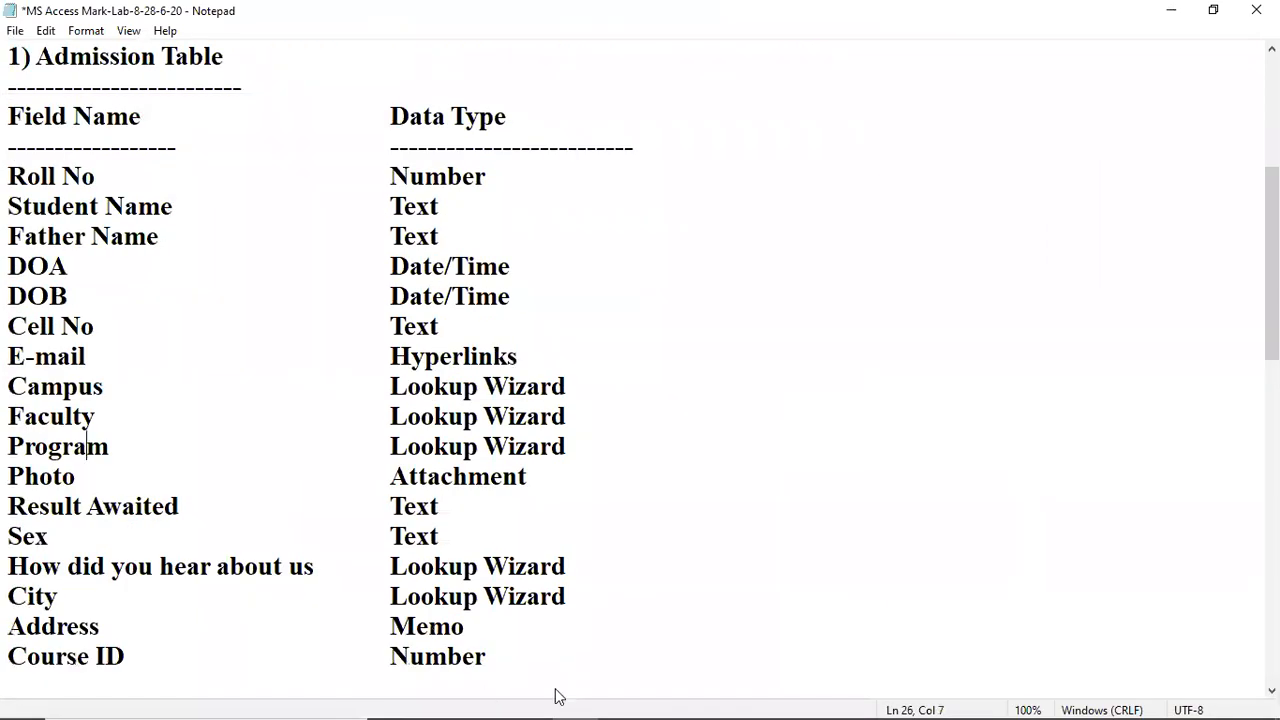
pyautogui.moveTo(558, 700)
pyautogui.click(621, 701)
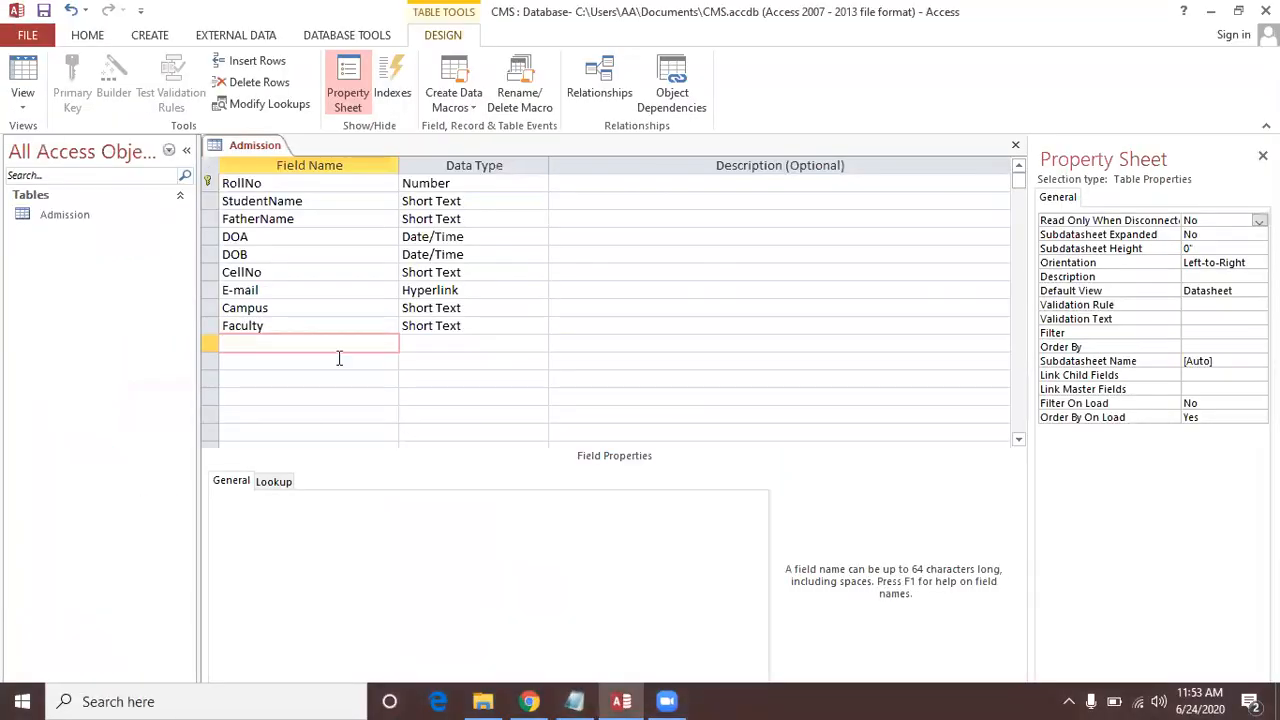
# Step: Add a Program field and choose Lookup Wizard as its data type
pyautogui.write('Program')
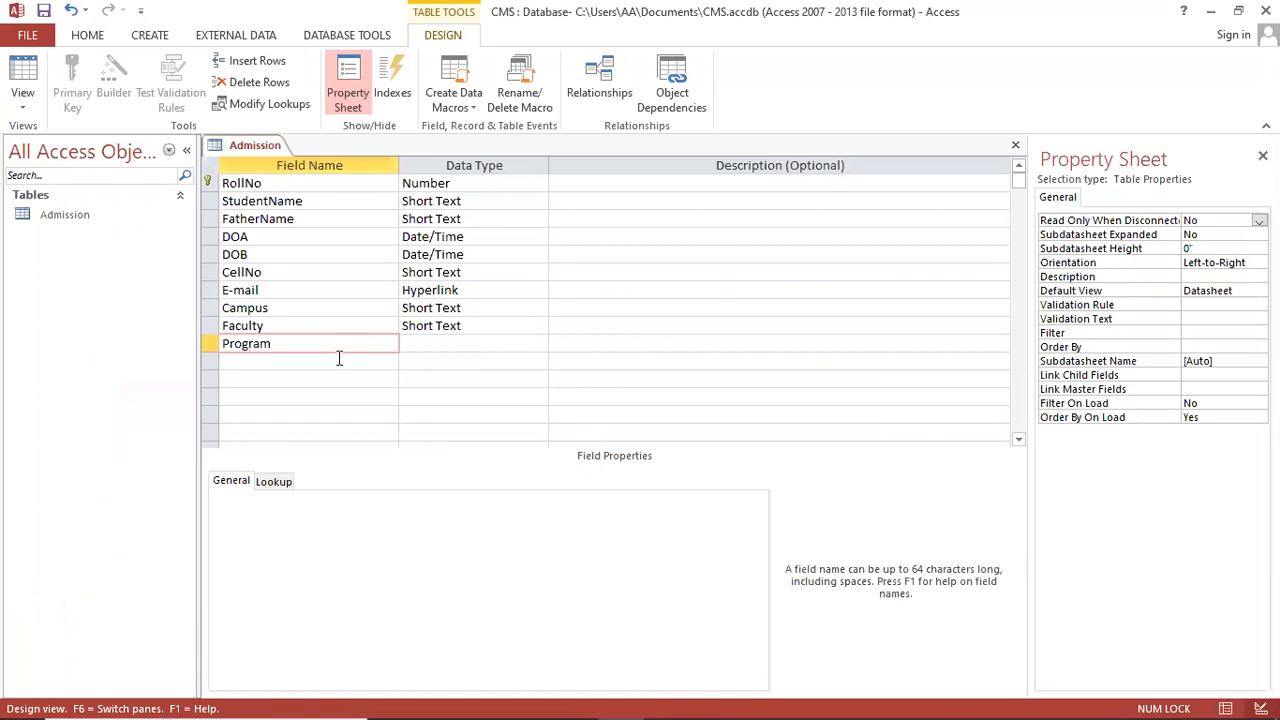
pyautogui.press('Tab')
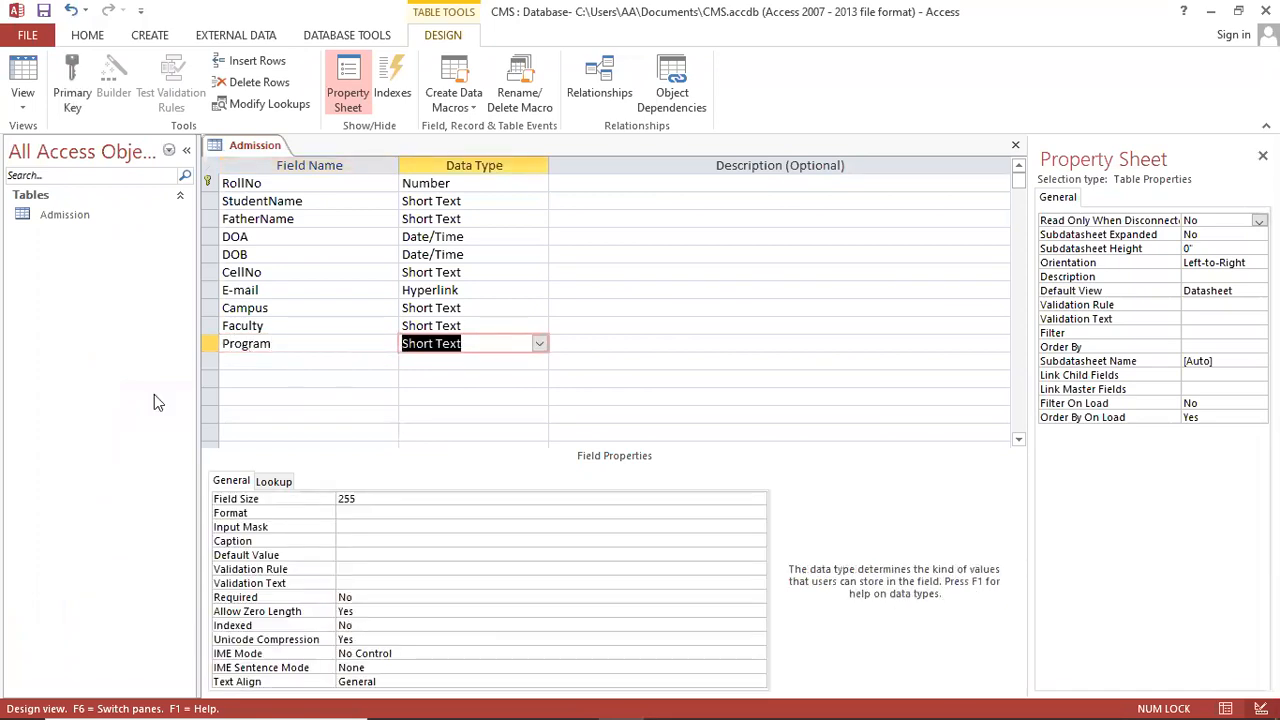
pyautogui.click(540, 344)
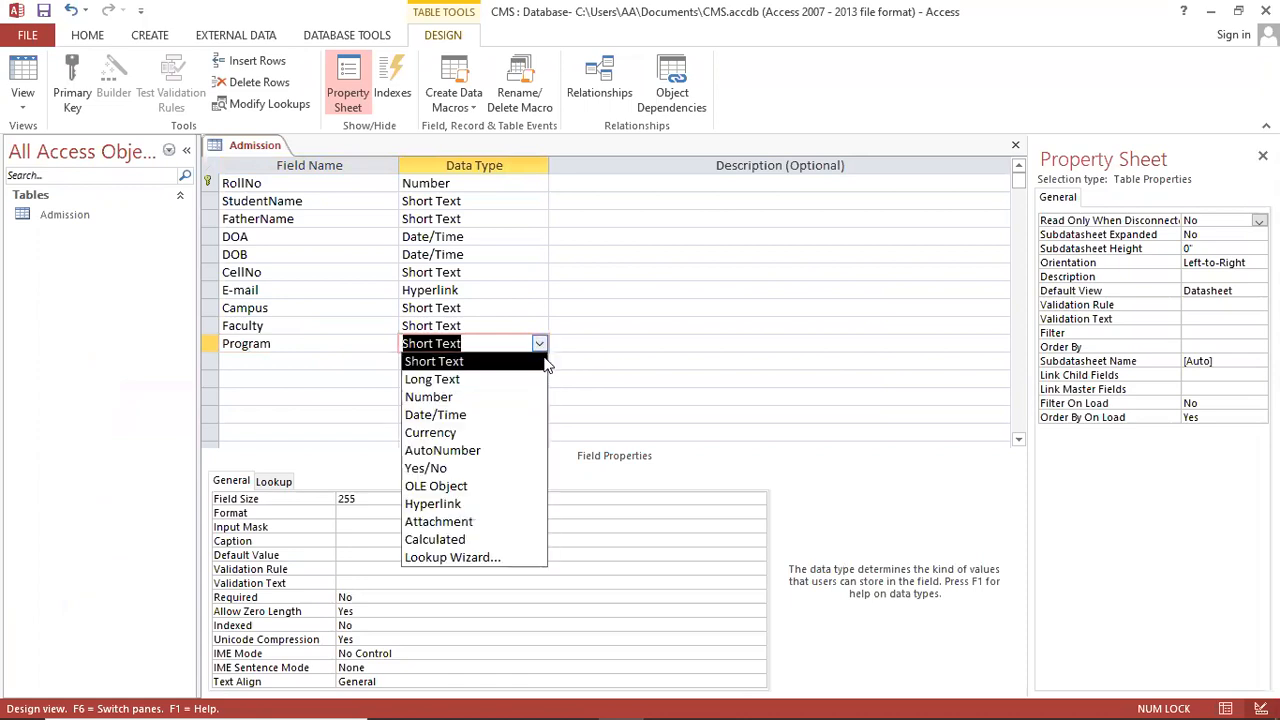
pyautogui.click(486, 557)
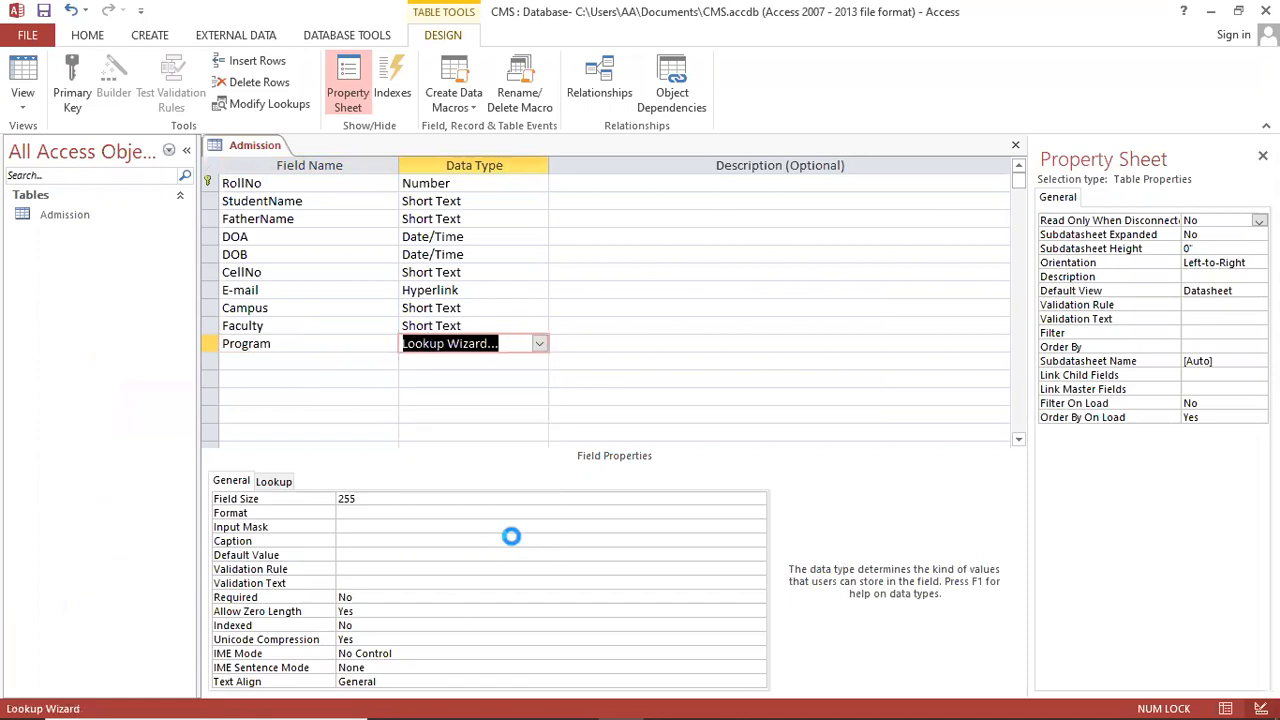
# Step: Choose typed lookup values and enter BS Software Engineering, BS Computer Science, BBA and MBA
pyautogui.click(583, 268)
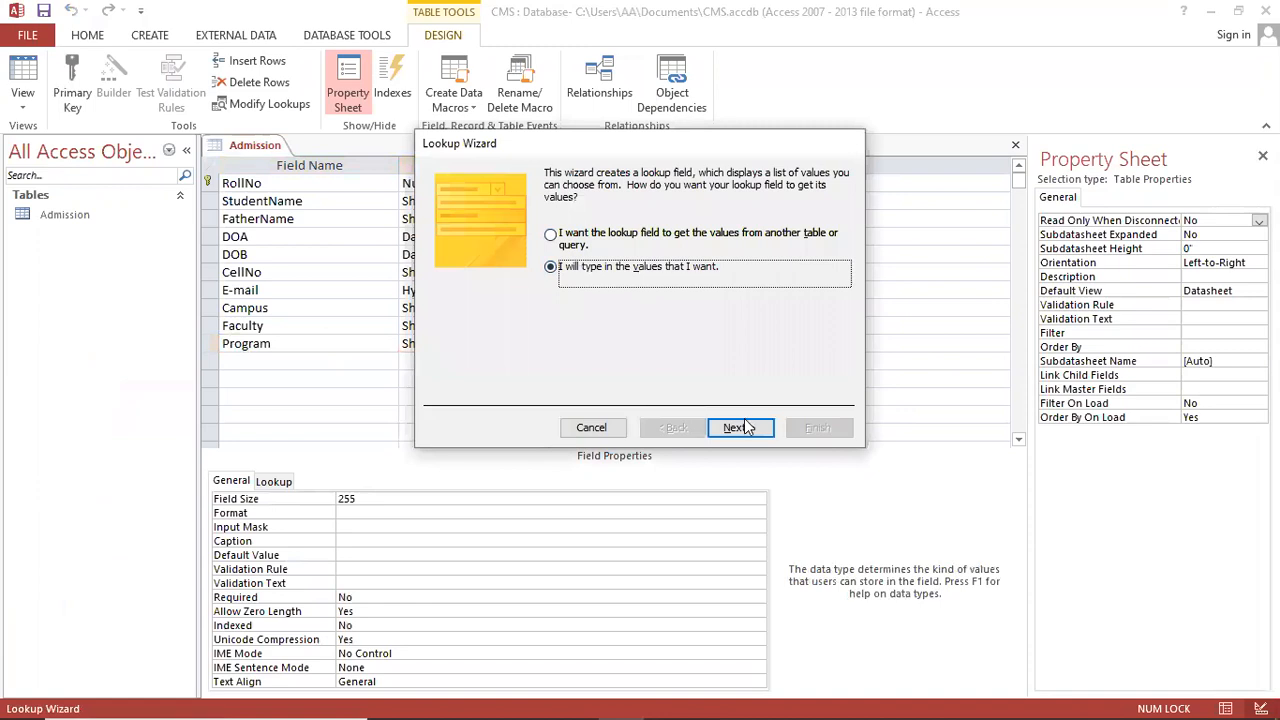
pyautogui.click(745, 428)
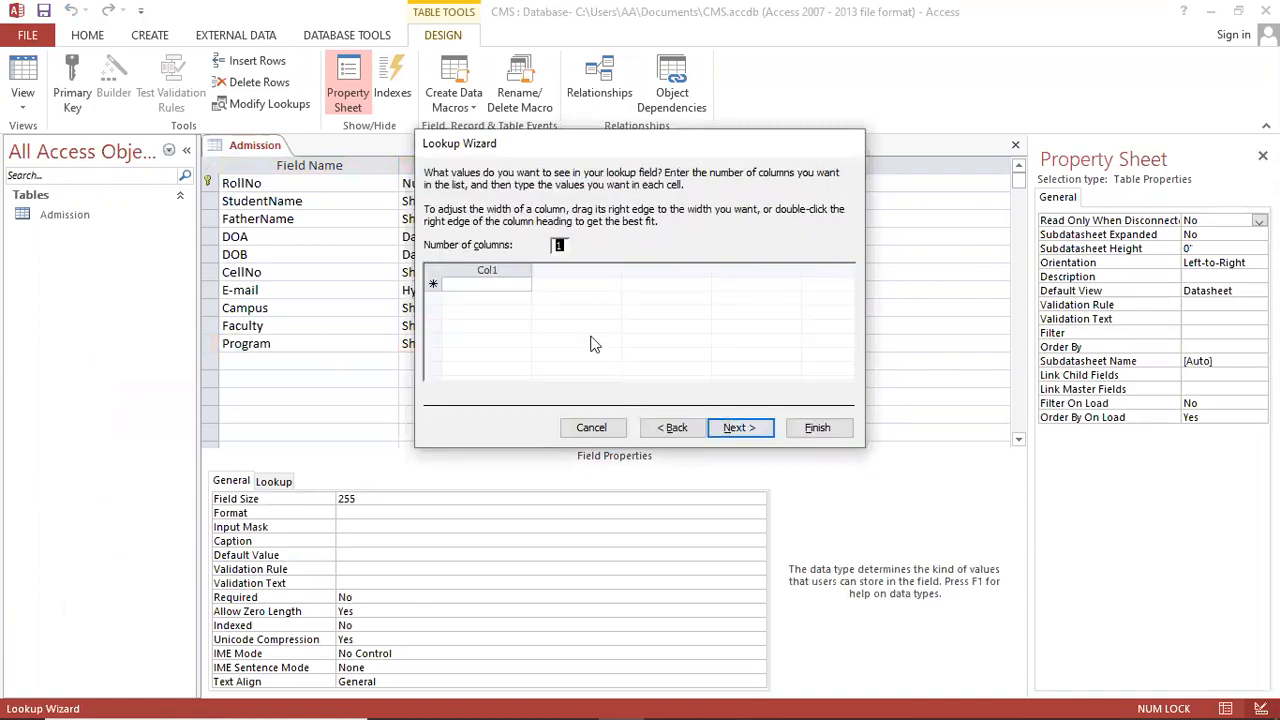
pyautogui.click(490, 284)
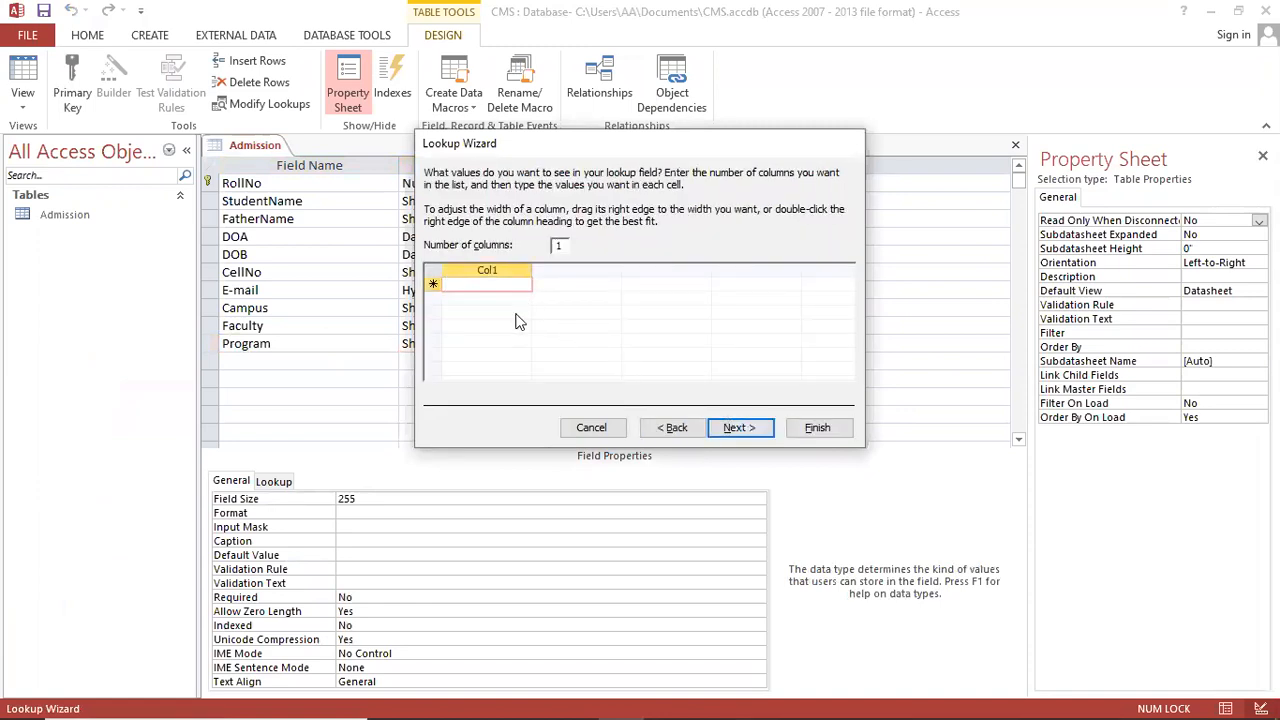
pyautogui.write('BS Computer')
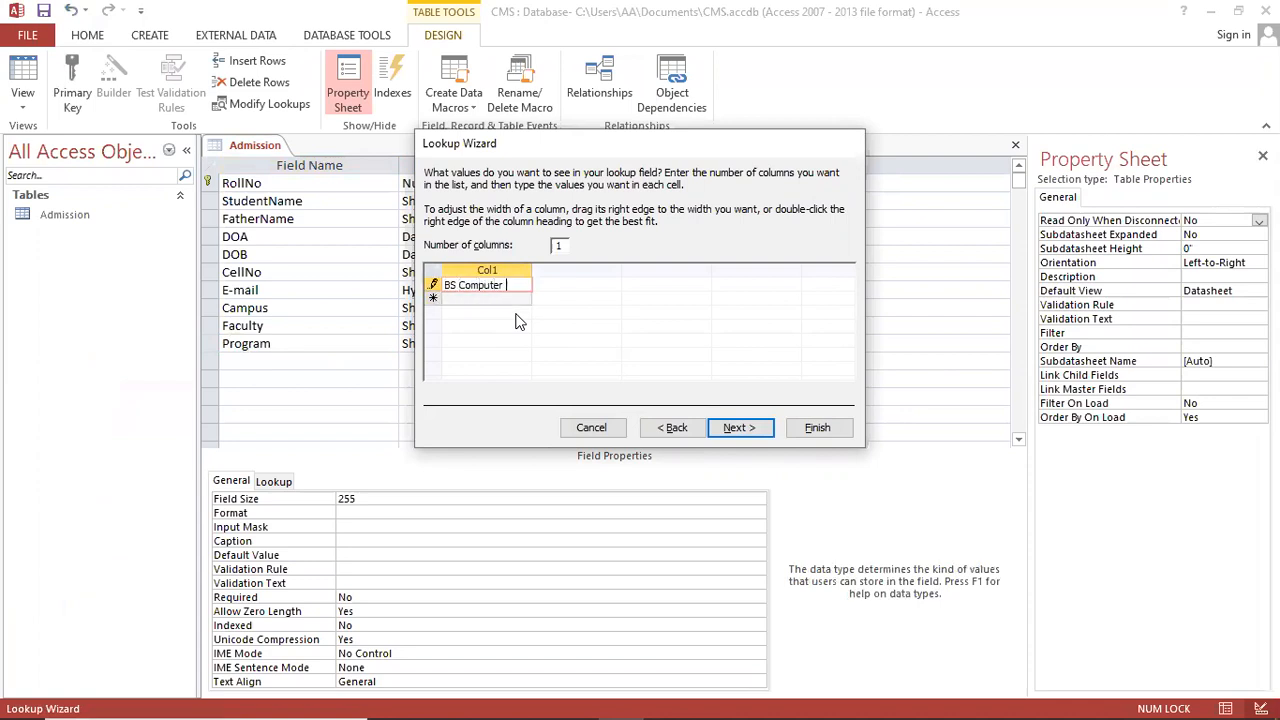
pyautogui.press('BackSpace')
pyautogui.press('BackSpace')
pyautogui.press('BackSpace')
pyautogui.press('BackSpace')
pyautogui.press('BackSpace')
pyautogui.press('BackSpace')
pyautogui.press('BackSpace')
pyautogui.press('BackSpace')
pyautogui.press('BackSpace')
pyautogui.write('Software Engineering')
pyautogui.press('Down')
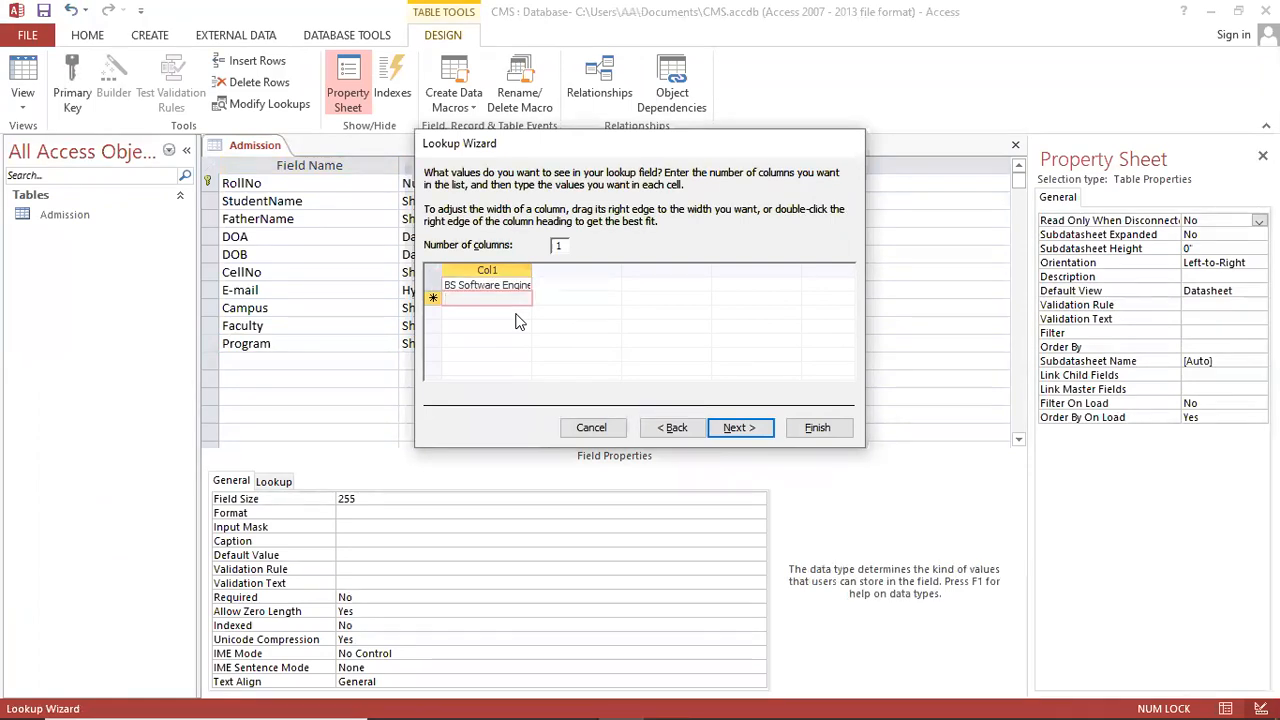
pyautogui.write('BS Comp')
pyautogui.write('uter Science')
pyautogui.press('Down')
pyautogui.write('BBA')
pyautogui.press('Down')
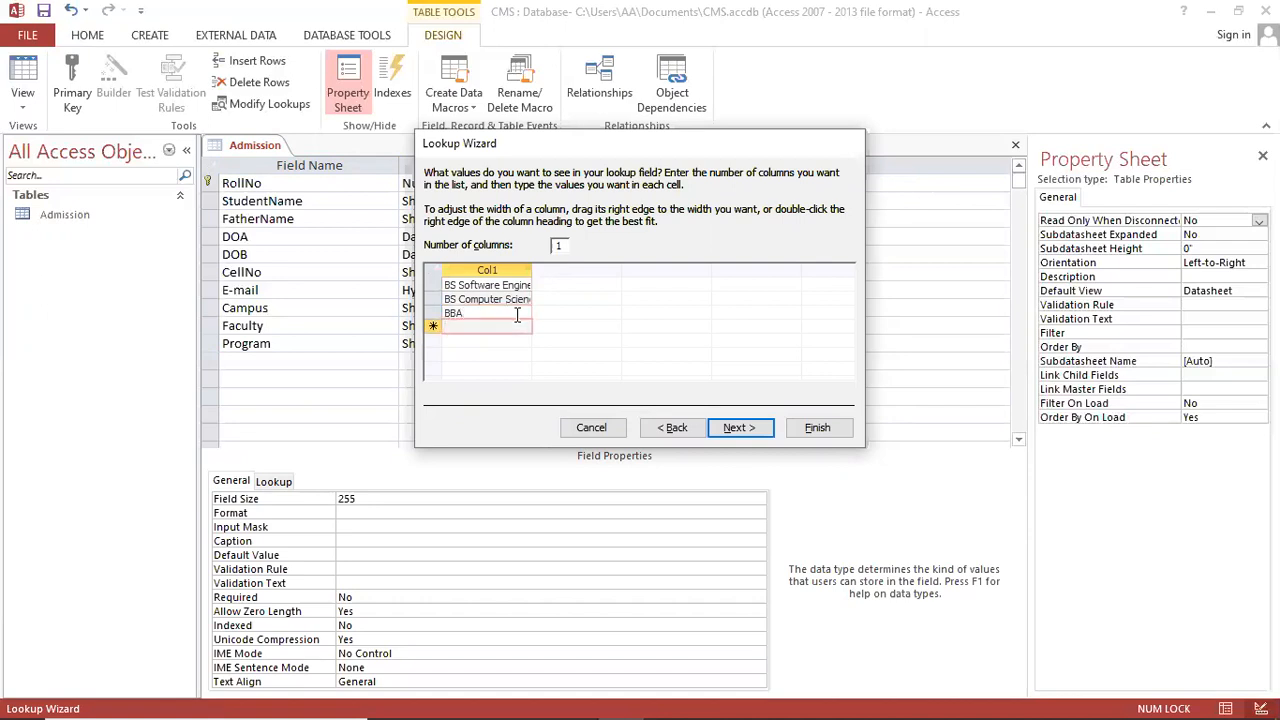
pyautogui.write('MBA')
pyautogui.press('Down')
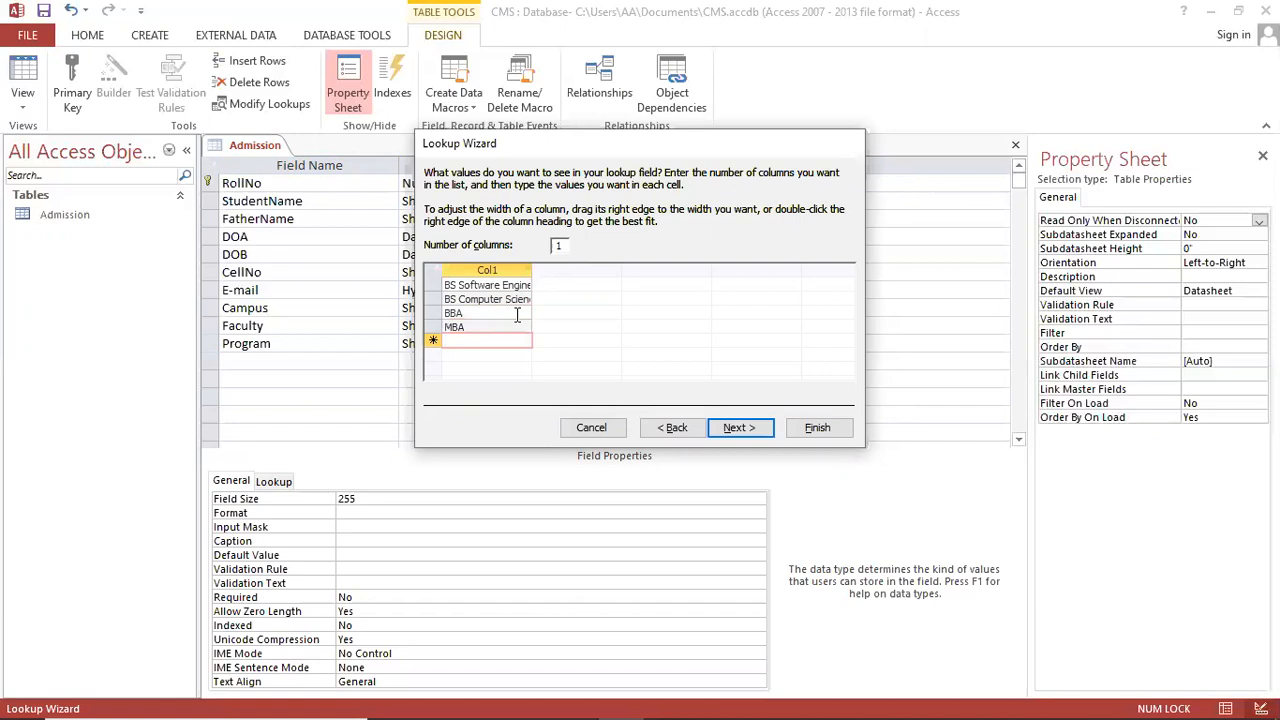
# Step: Add BS Mechanical, BS Electrical, BS Electronics, BS Civil and Media Science to the Program list
pyautogui.write('BS')
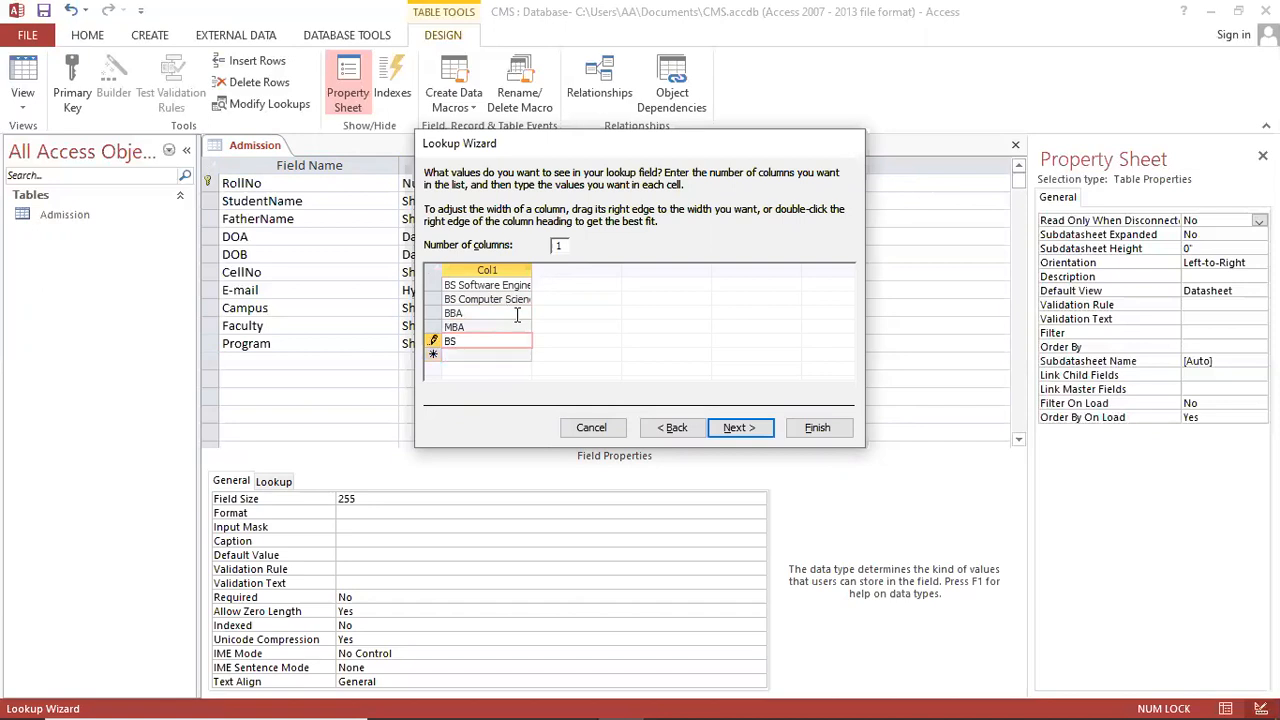
pyautogui.write(' Mechanical')
pyautogui.press('Down')
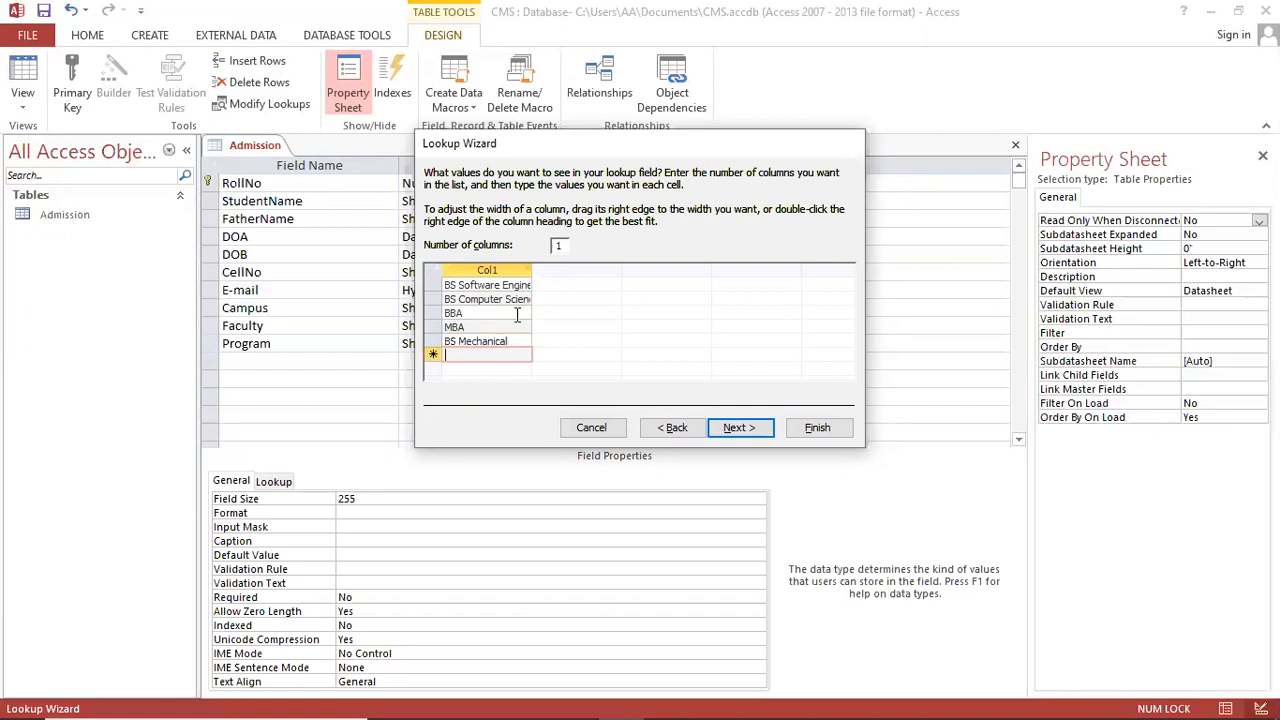
pyautogui.write('BS Electric')
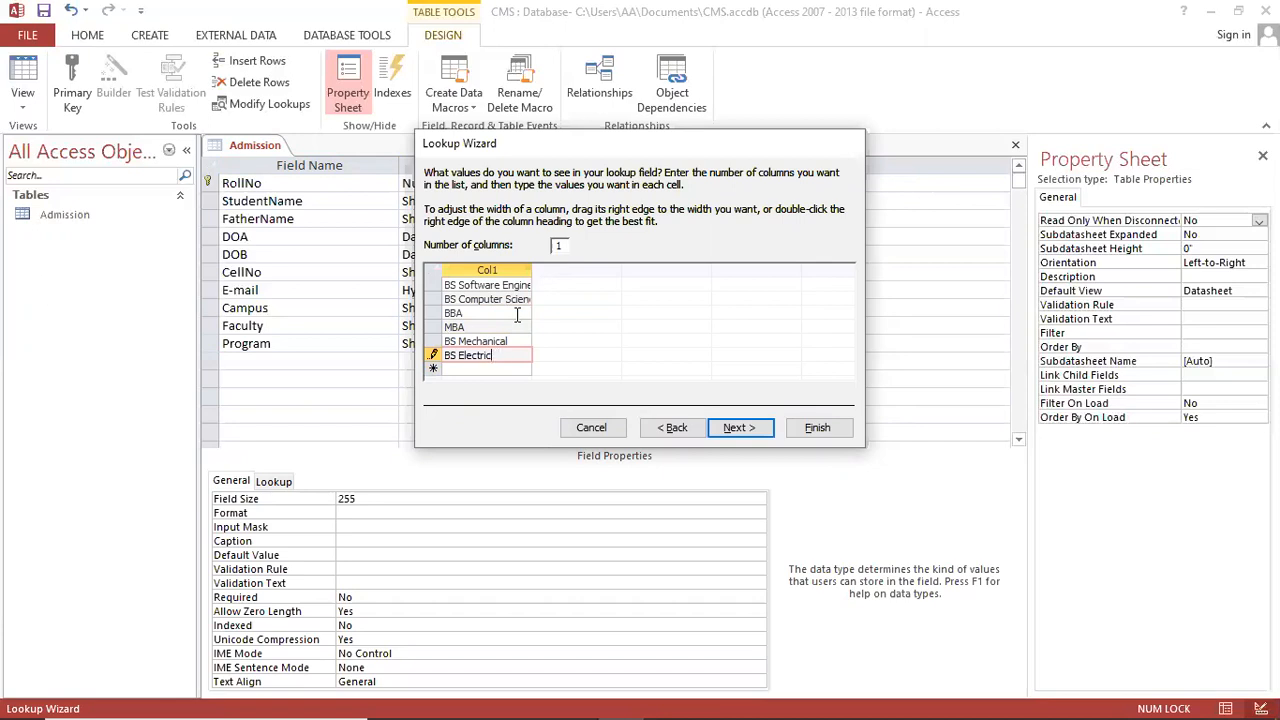
pyautogui.write('al')
pyautogui.press('Return')
pyautogui.write('BS ')
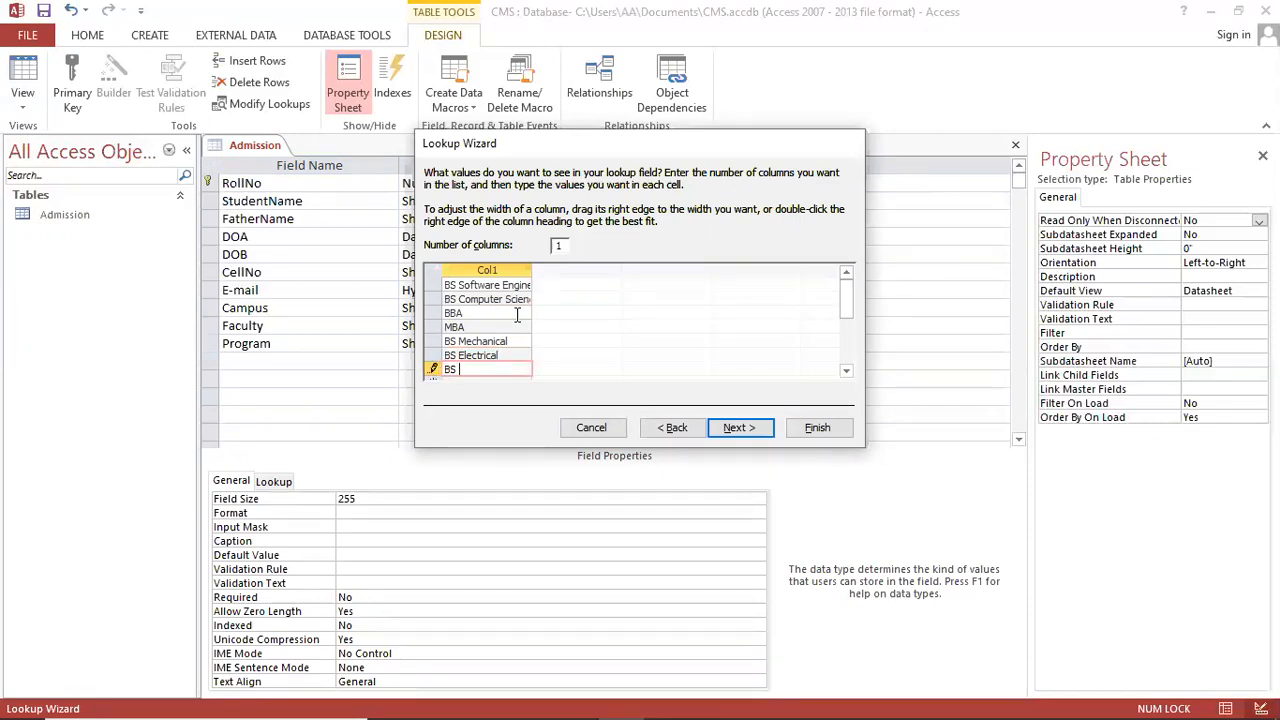
pyautogui.write('Electronics')
pyautogui.press('Return')
pyautogui.write('BS Civil')
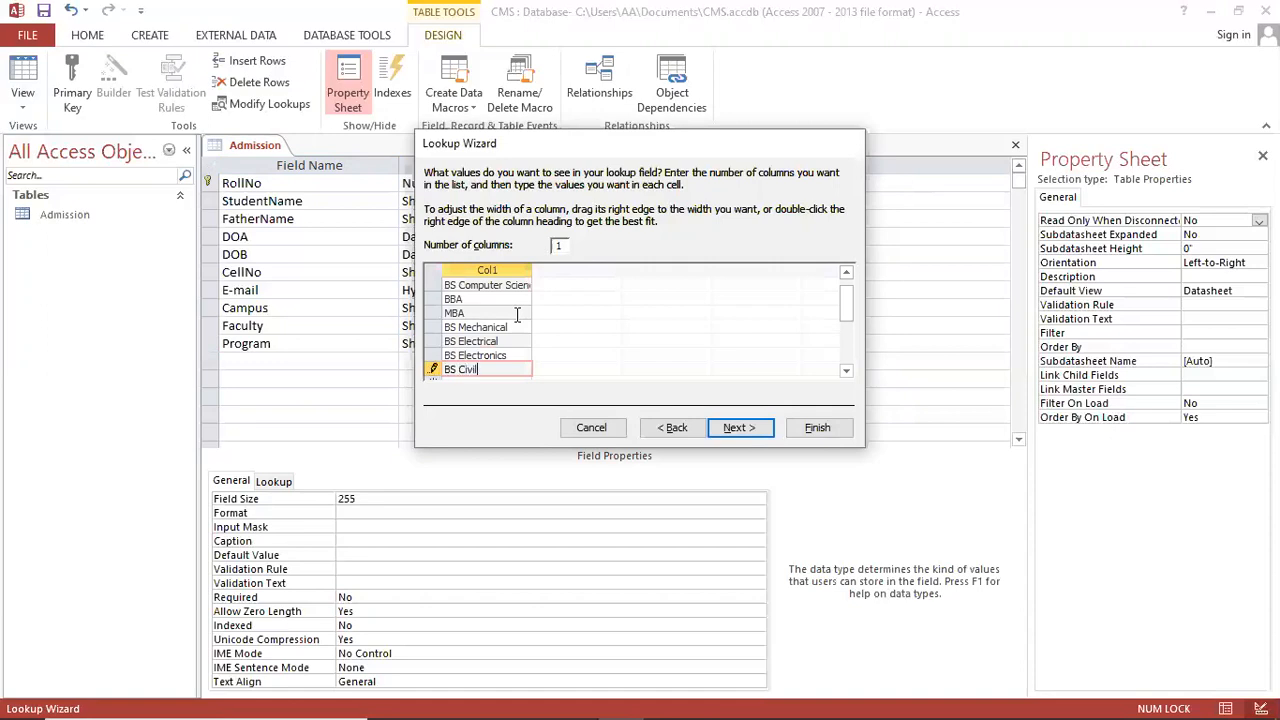
pyautogui.press('Return')
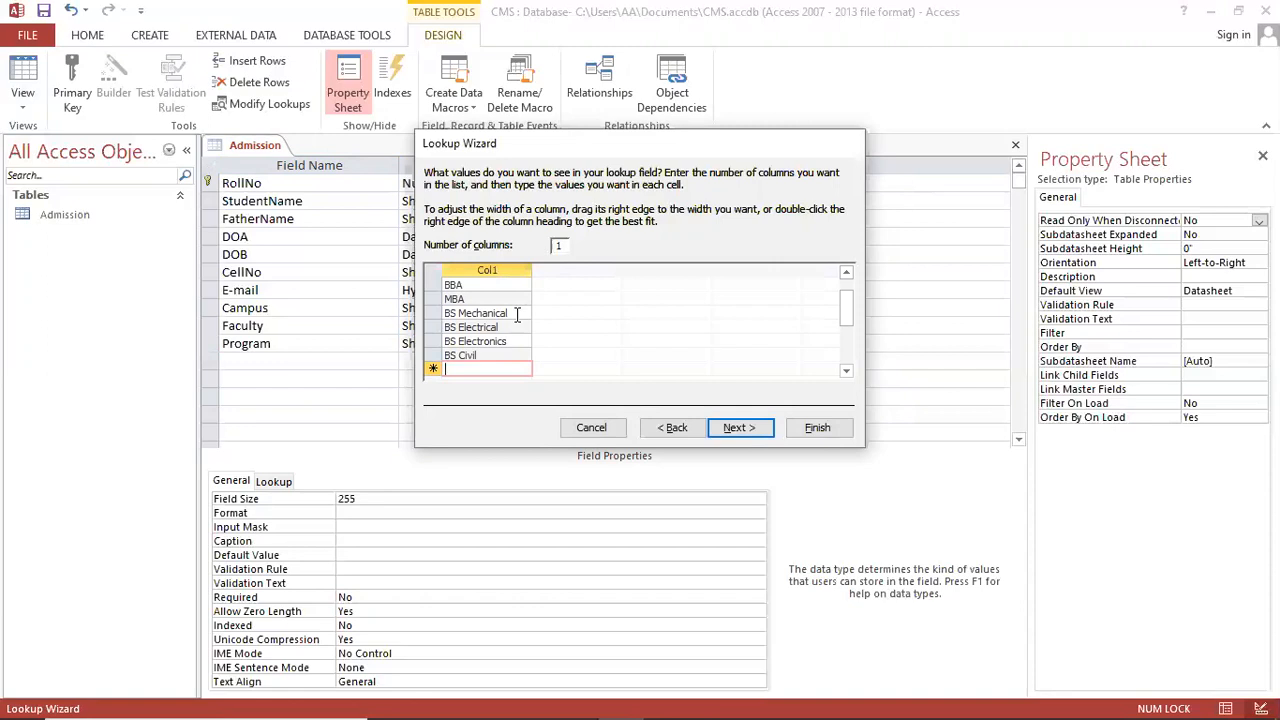
pyautogui.write('Media Science')
pyautogui.press('Return')
# Step: Add CIT, DIT, Graphic Designing and Interior Designing, then finish the Program lookup
pyautogui.write('CIT')
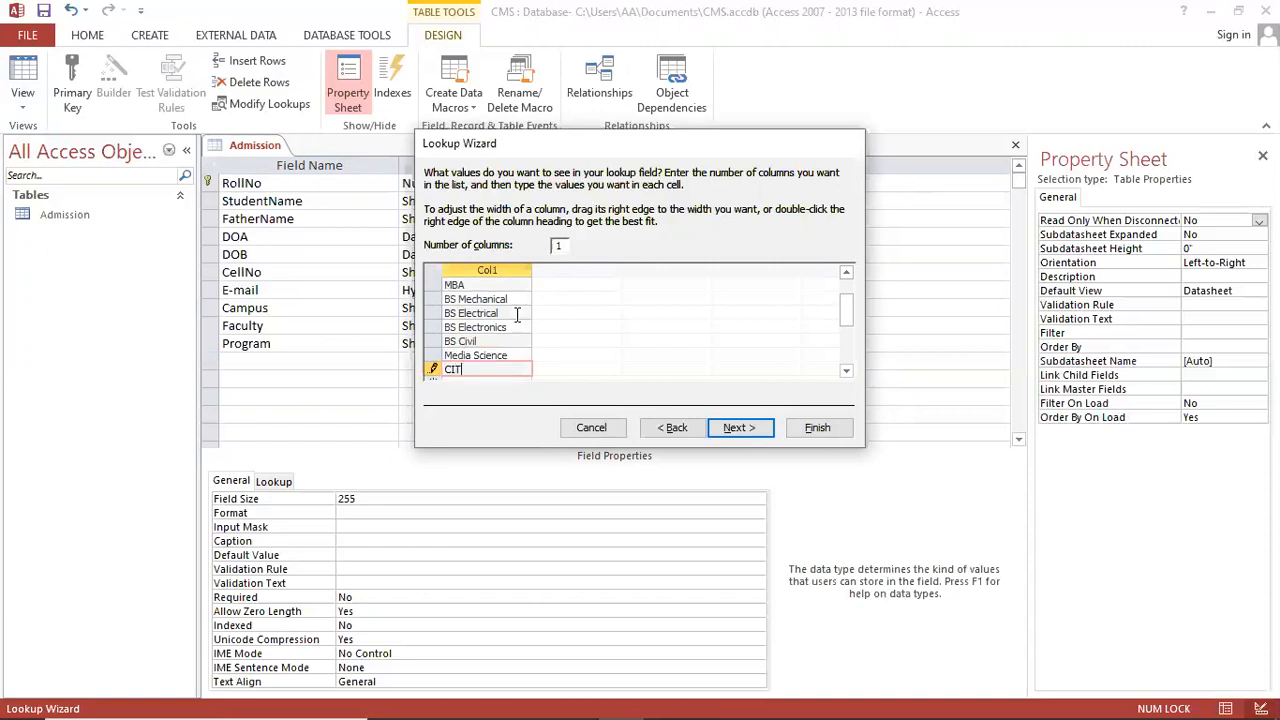
pyautogui.press('Return')
pyautogui.write('DIT')
pyautogui.press('Return')
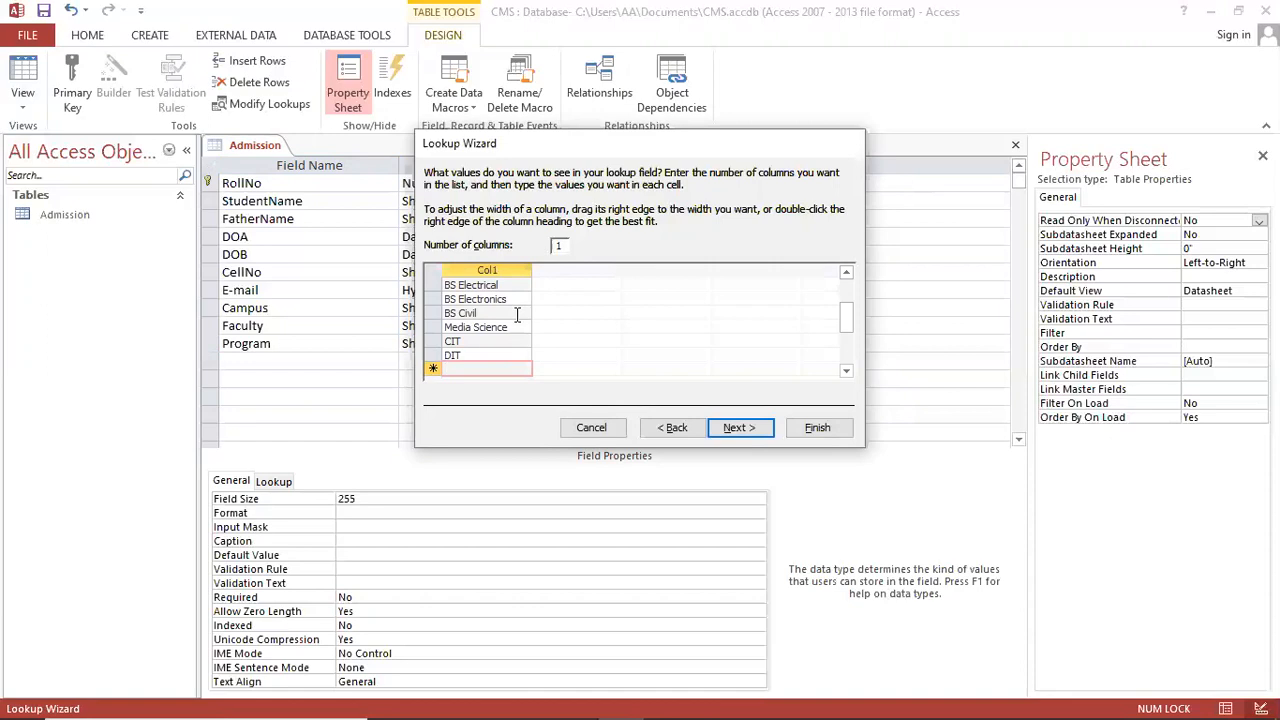
pyautogui.write('Graphic Designing')
pyautogui.press('Return')
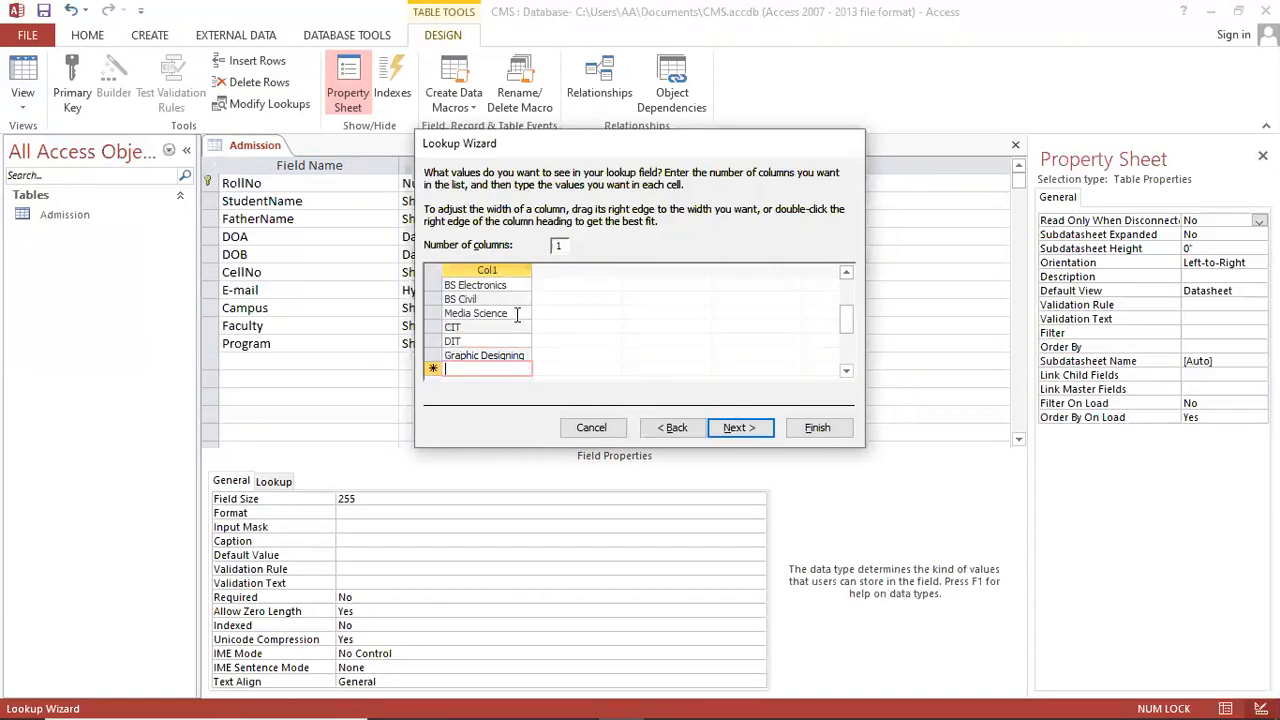
pyautogui.write('Interior Designing')
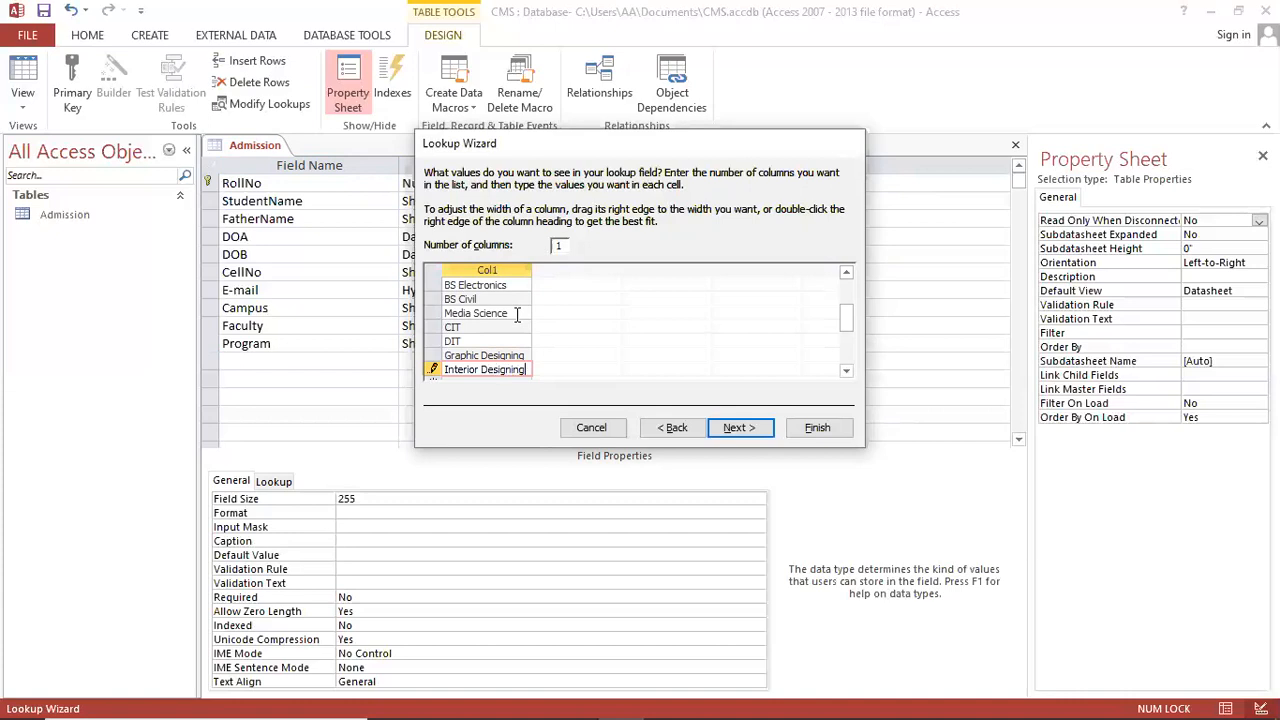
pyautogui.click(733, 427)
pyautogui.click(820, 428)
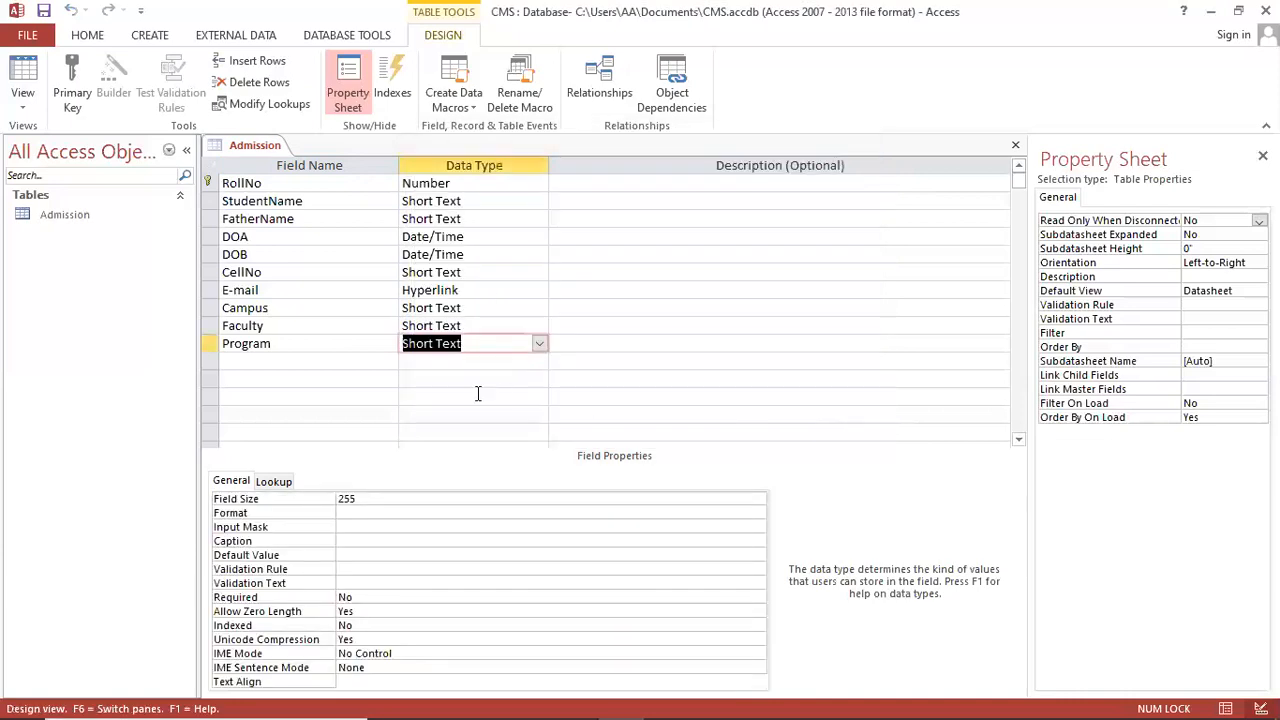
pyautogui.click(314, 363)
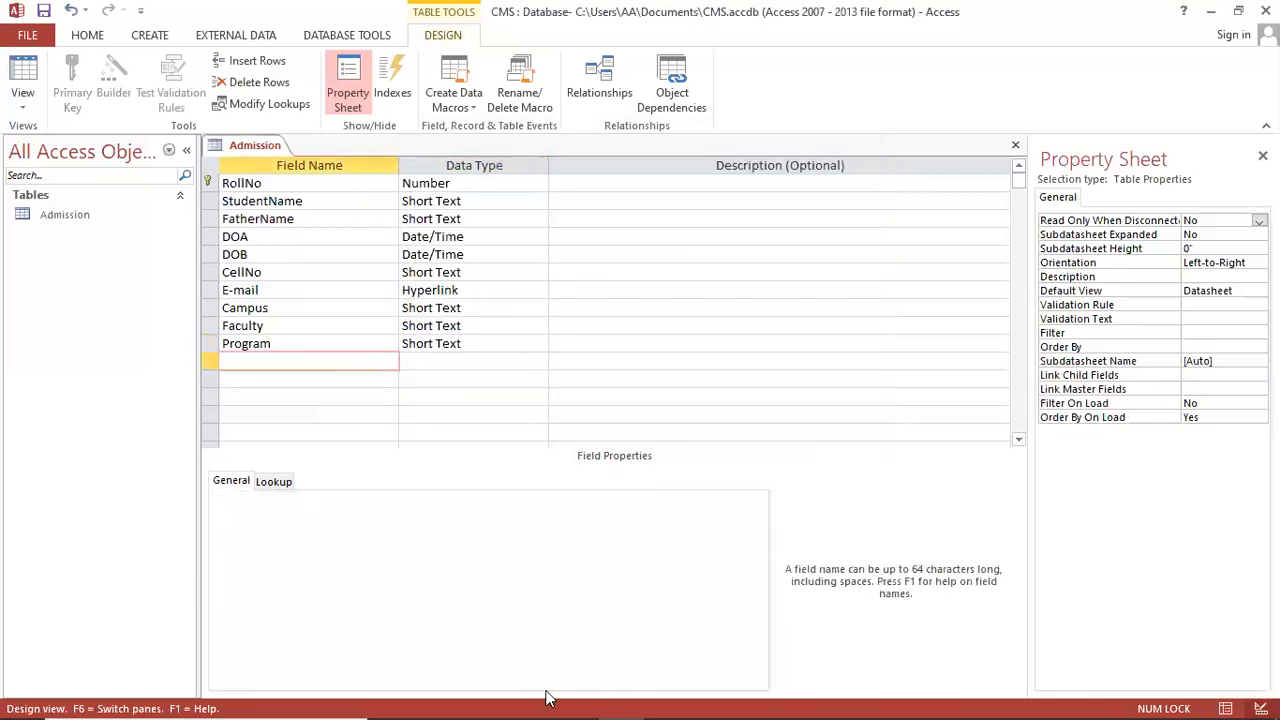
pyautogui.click(588, 701)
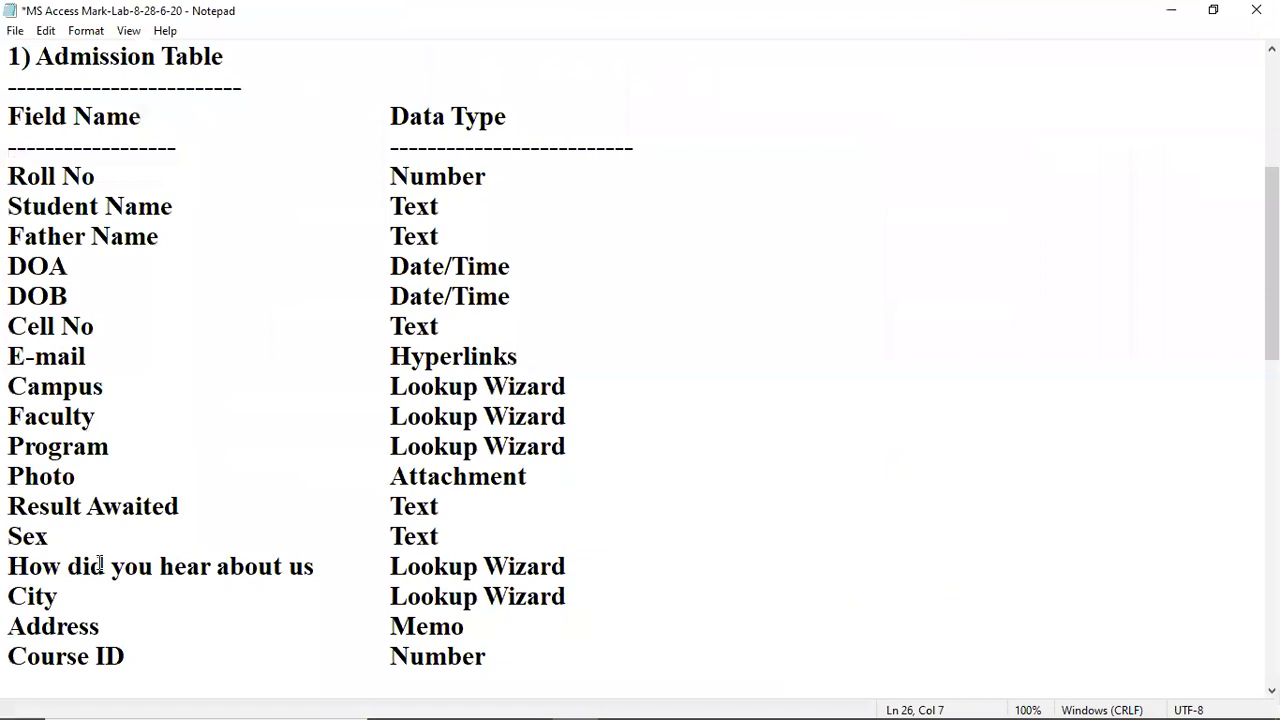
pyautogui.click(90, 478)
pyautogui.click(87, 506)
pyautogui.click(56, 532)
pyautogui.click(252, 510)
pyautogui.moveTo(410, 700)
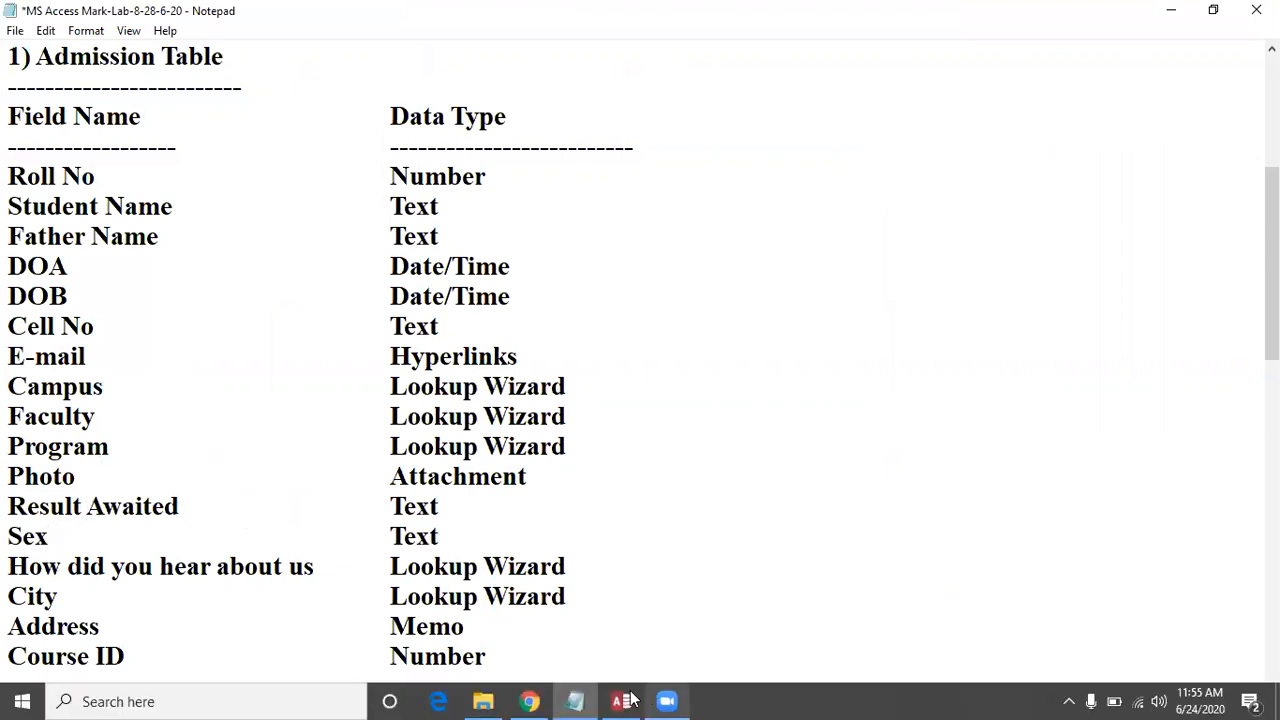
pyautogui.moveTo(630, 699)
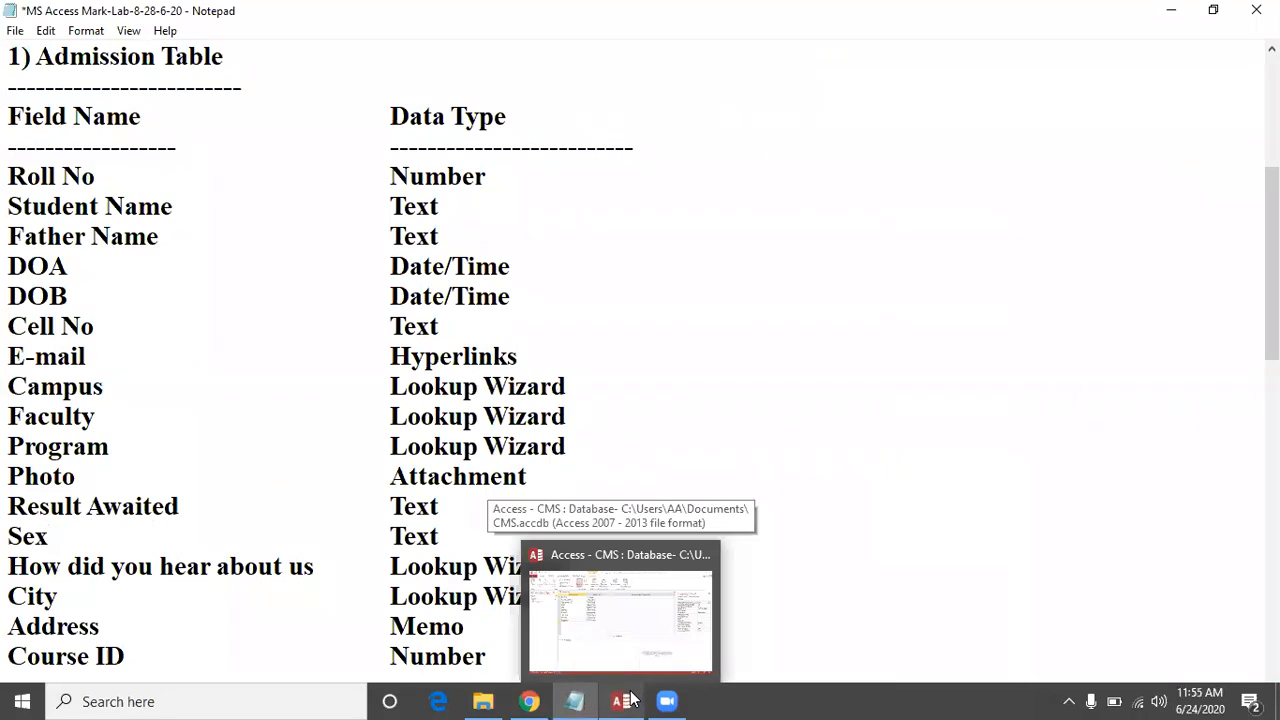
# Step: Add a Photo field with the Attachment data type
pyautogui.click(622, 699)
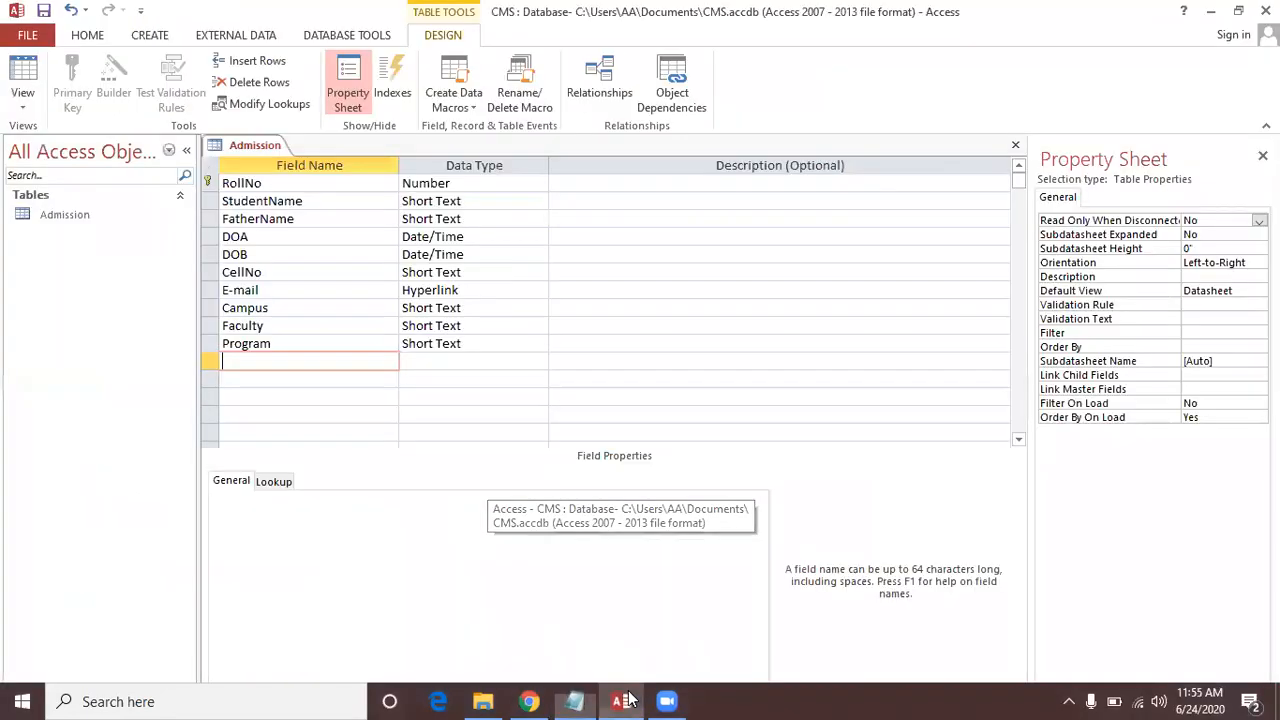
pyautogui.write('Photo')
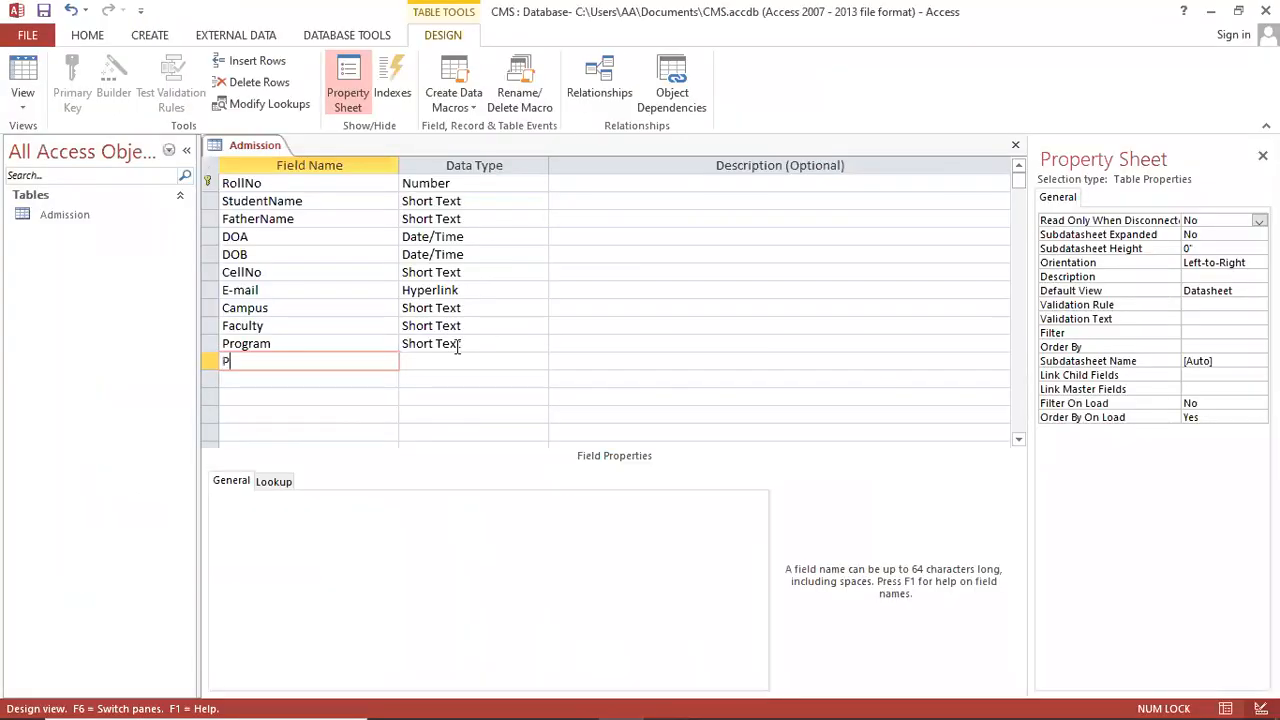
pyautogui.press('Tab')
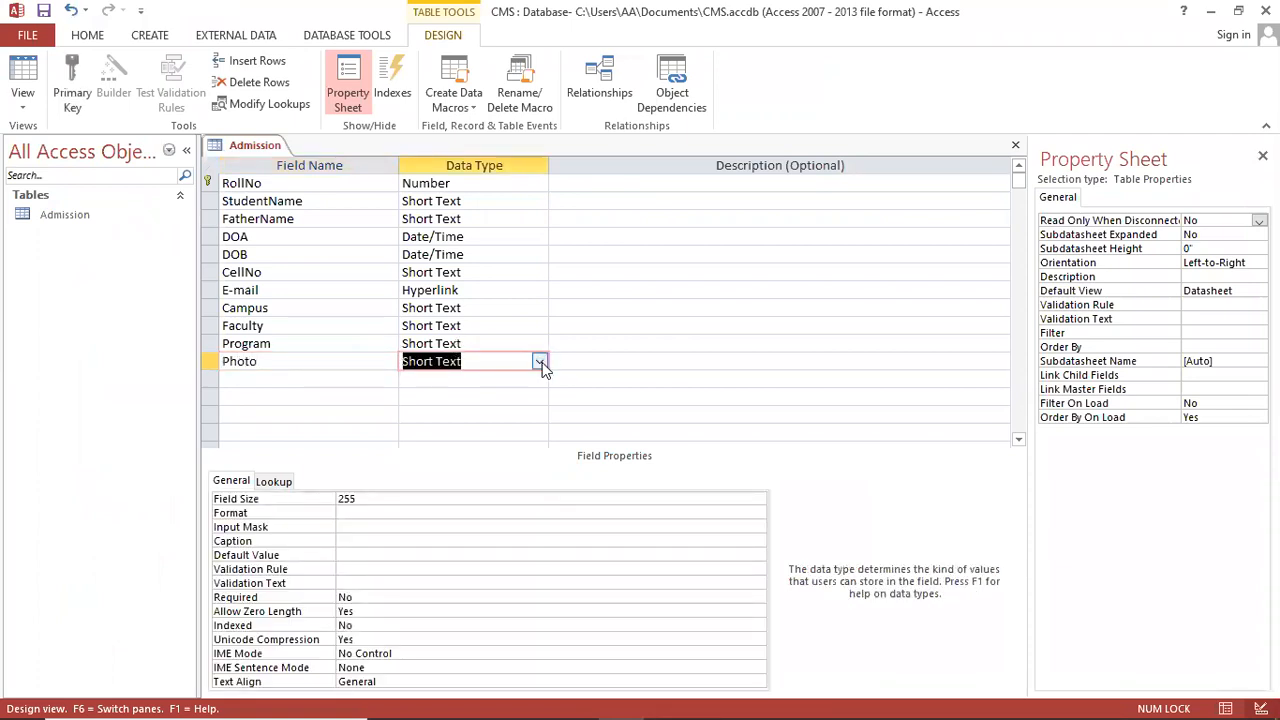
pyautogui.click(539, 361)
pyautogui.click(471, 541)
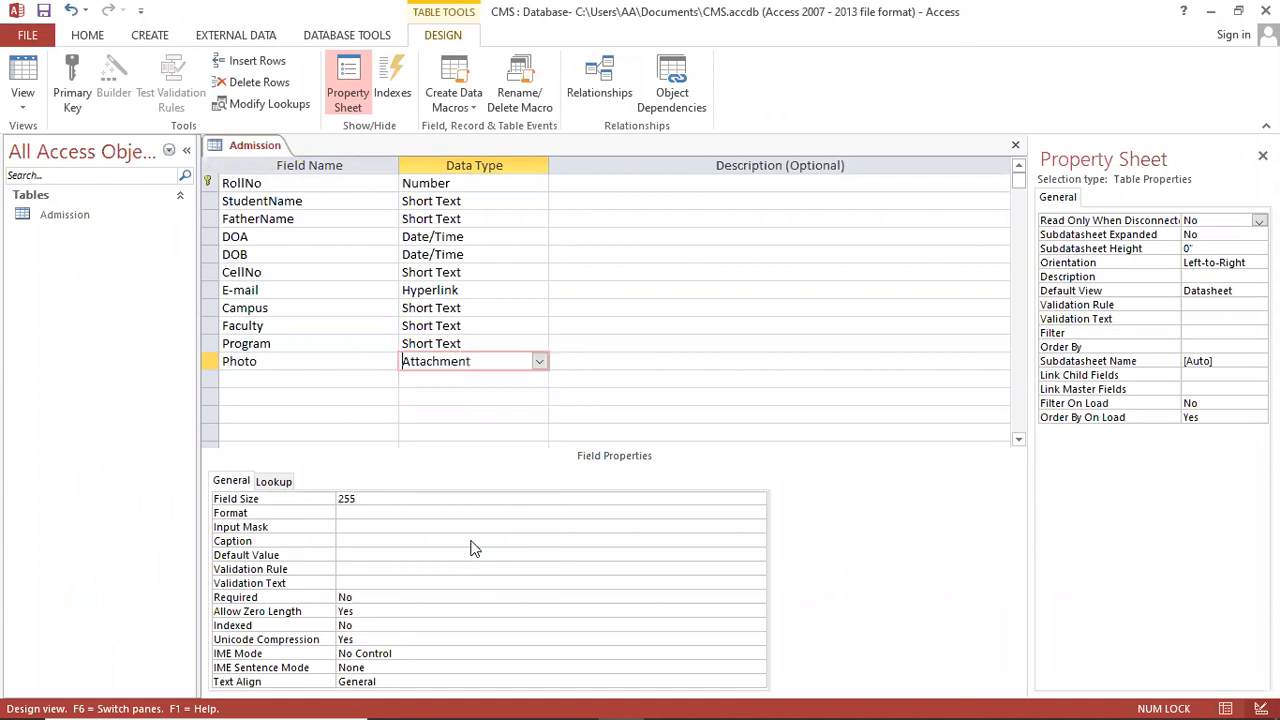
# Step: Copy Result Awaited from the Notepad list and add it as a Short Text field
pyautogui.click(271, 379)
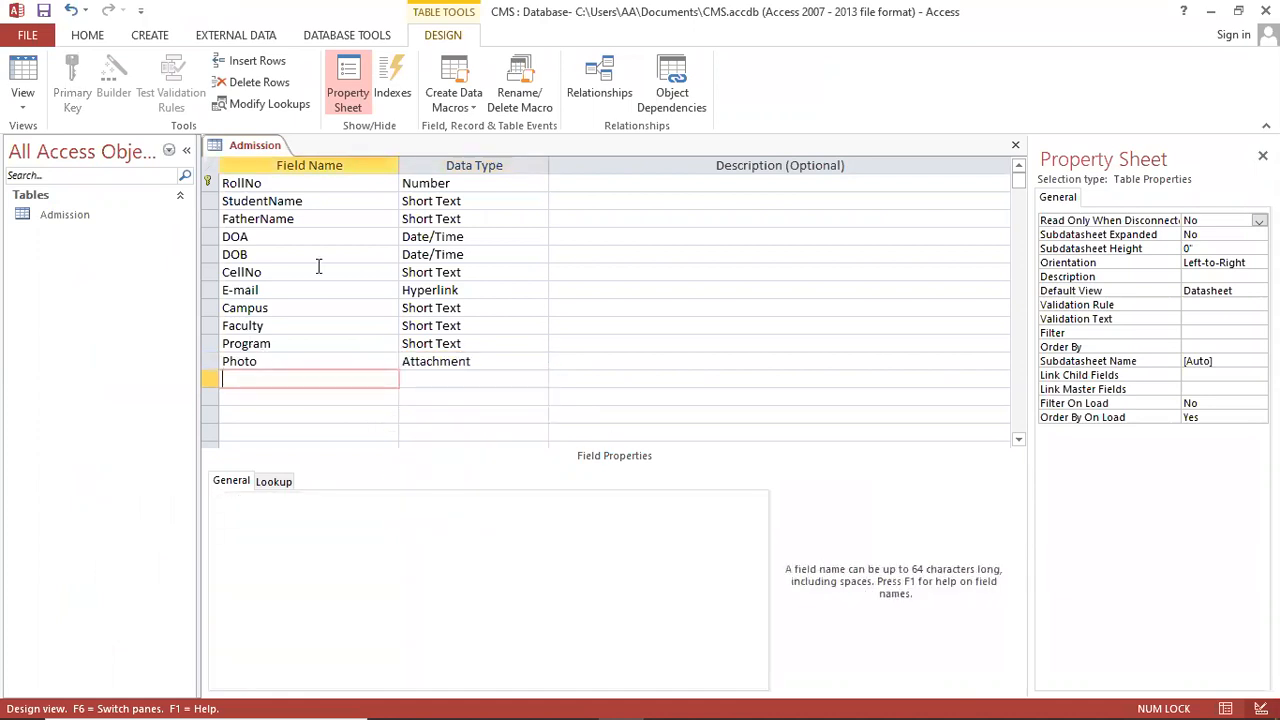
pyautogui.click(586, 700)
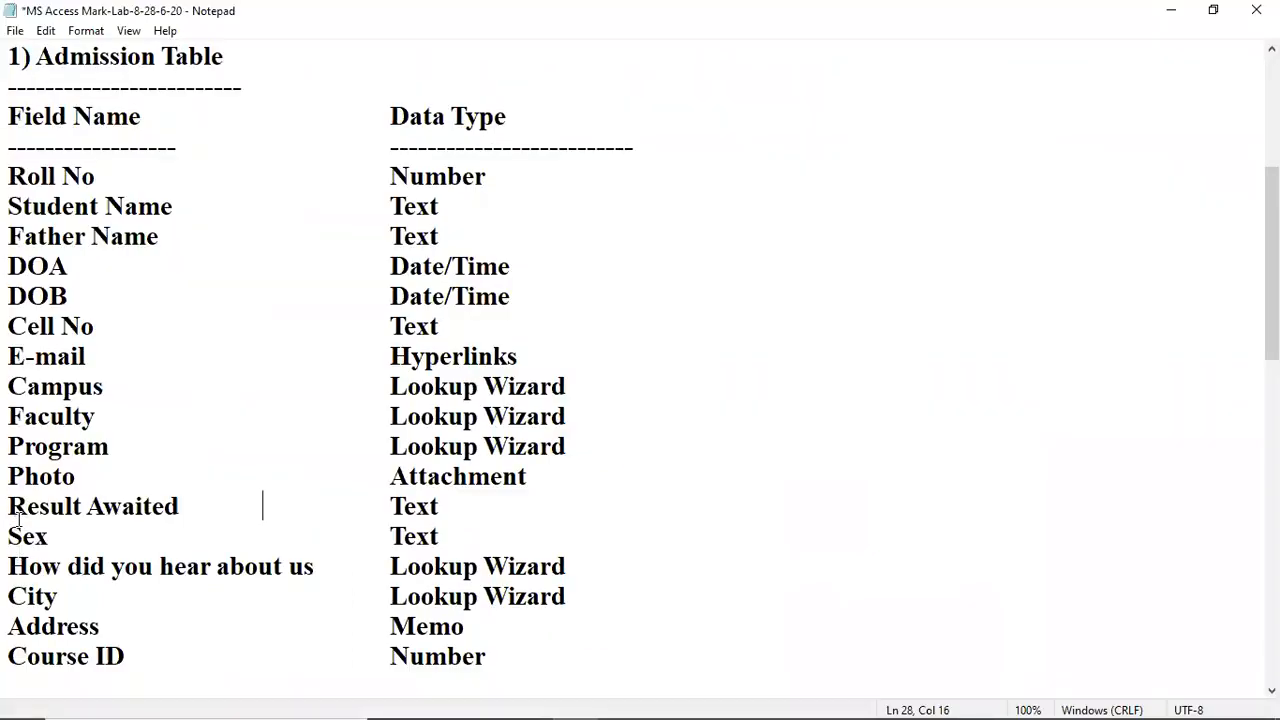
pyautogui.moveTo(17, 519); pyautogui.dragTo(212, 517)
pyautogui.hotkey('ctrl', 'c')
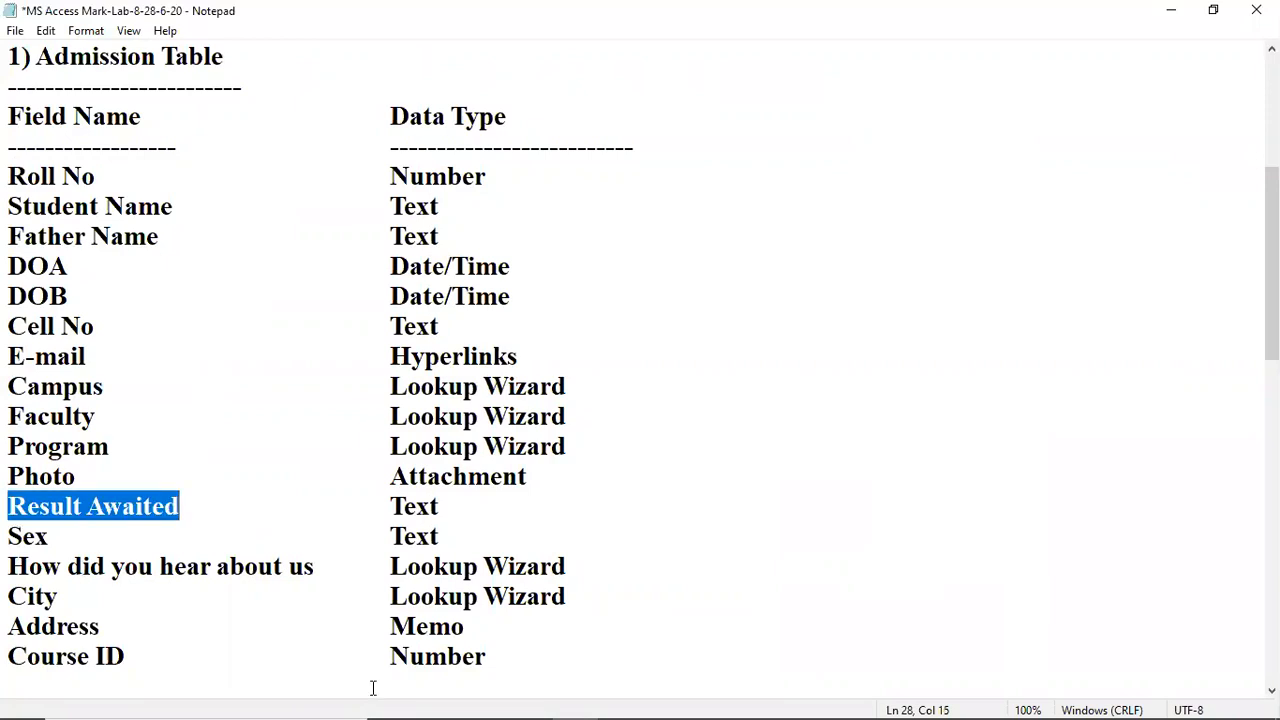
pyautogui.click(609, 697)
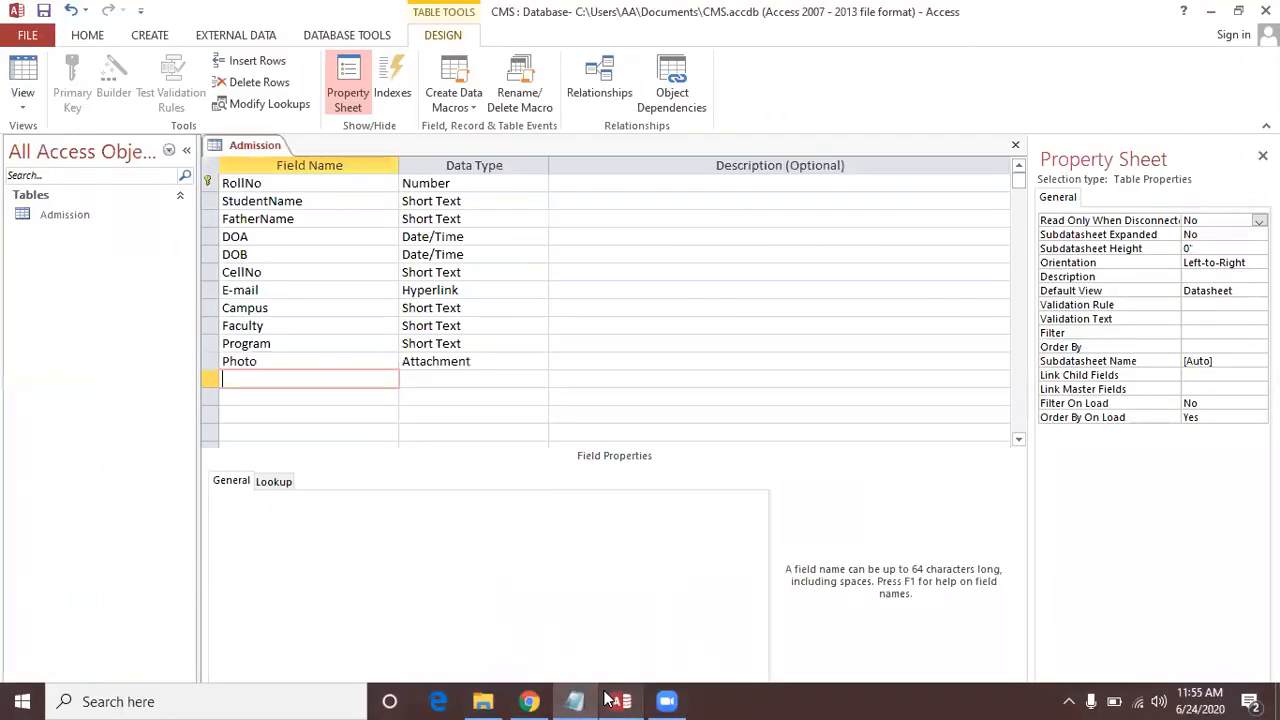
pyautogui.hotkey('ctrl', 'v')
pyautogui.press('Tab')
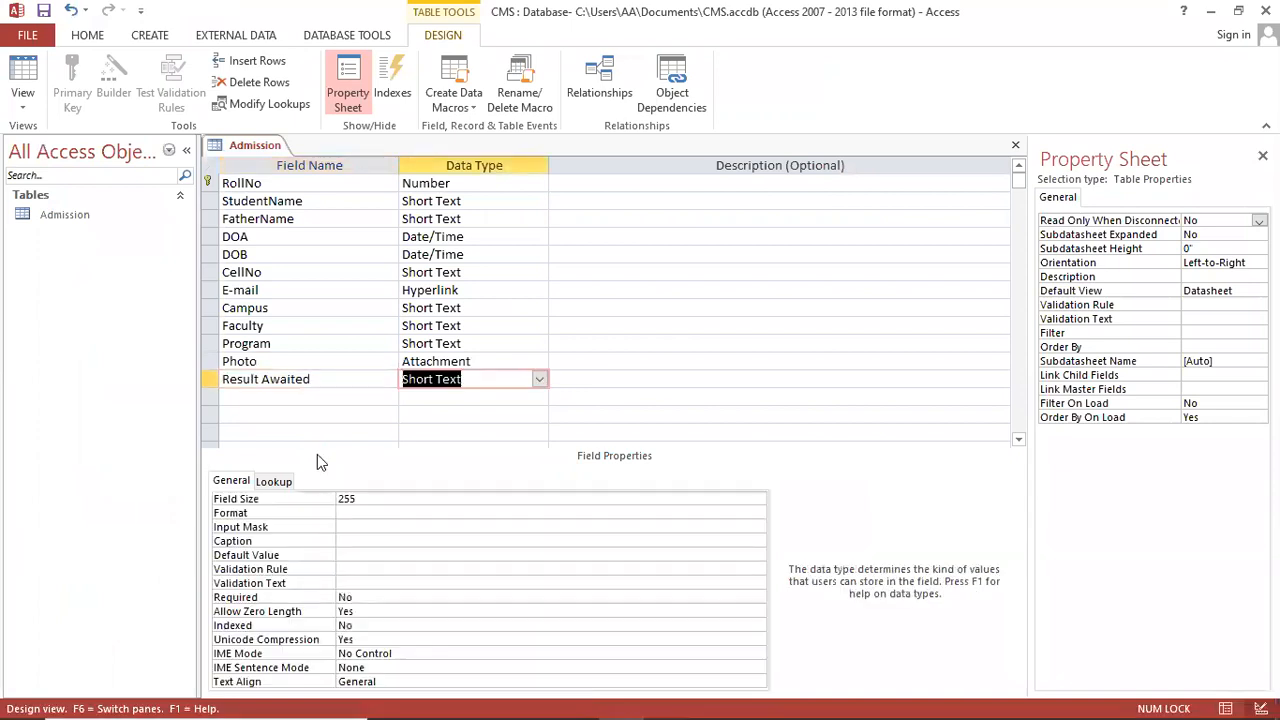
# Step: Add a SEX field as Short Text, correcting the misspelled name
pyautogui.click(314, 399)
pyautogui.write('DEx')
pyautogui.press('Tab')
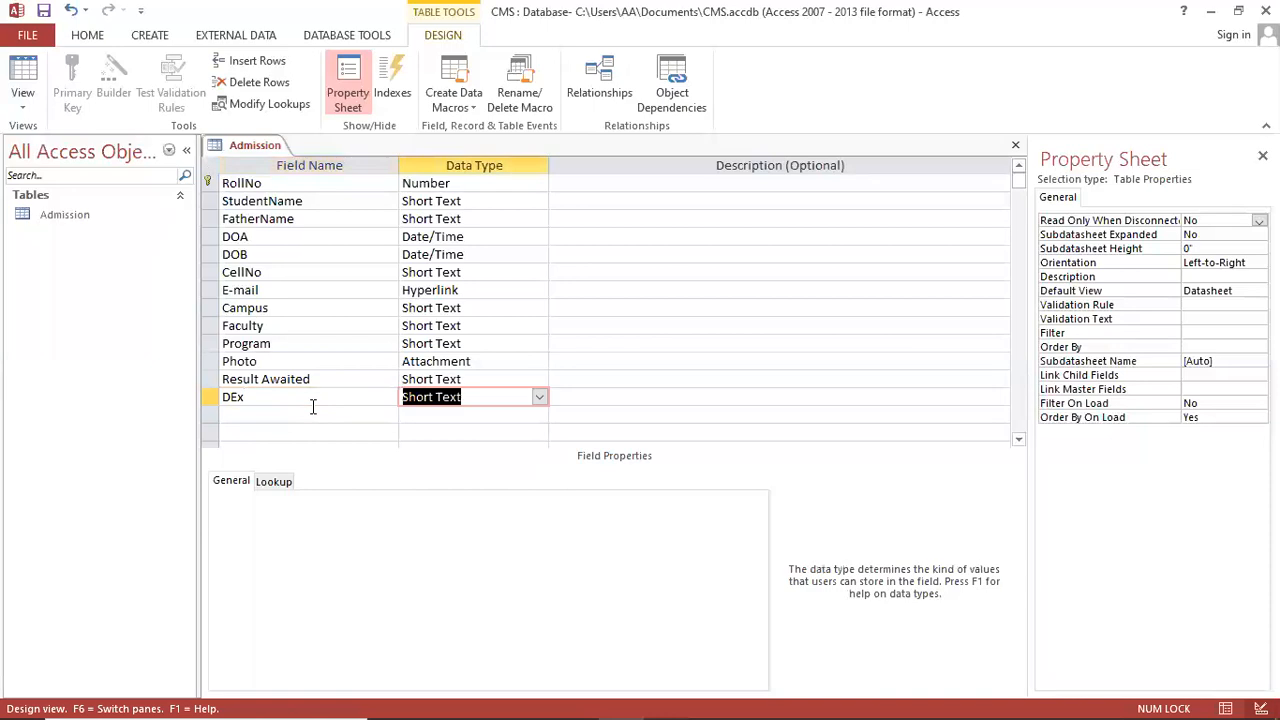
pyautogui.hotkey('shift', 'Tab')
pyautogui.press('BackSpace')
pyautogui.write('SEX')
pyautogui.press('Tab')
# Step: Select the 'How did you hear about us' field name in the Notepad list
pyautogui.click(313, 407)
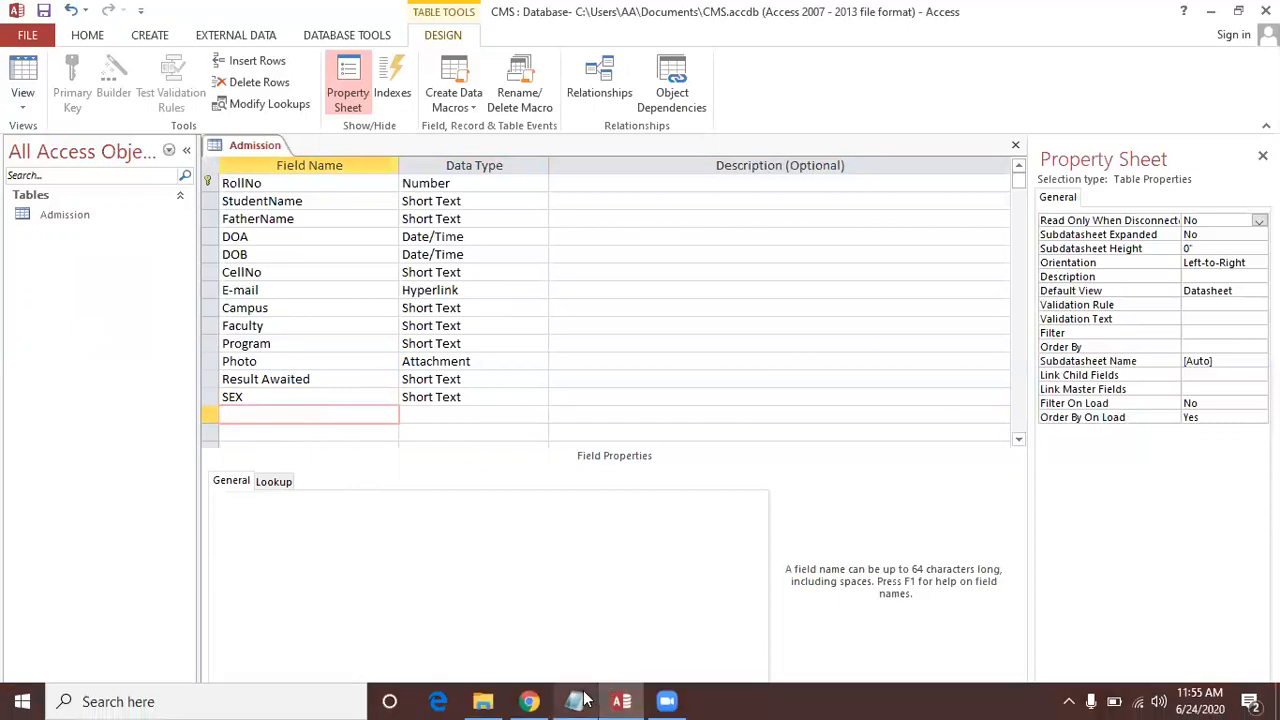
pyautogui.click(574, 701)
pyautogui.scroll(-1, 215, 527)
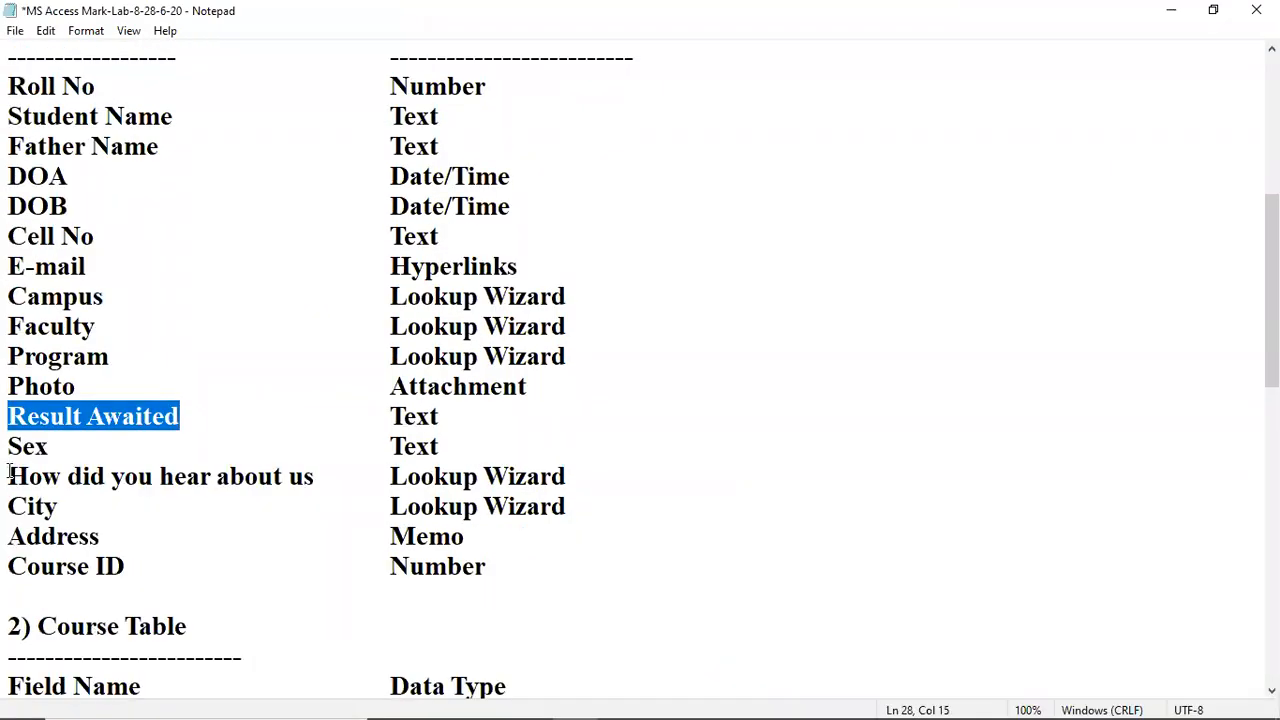
pyautogui.moveTo(10, 476); pyautogui.dragTo(322, 481)
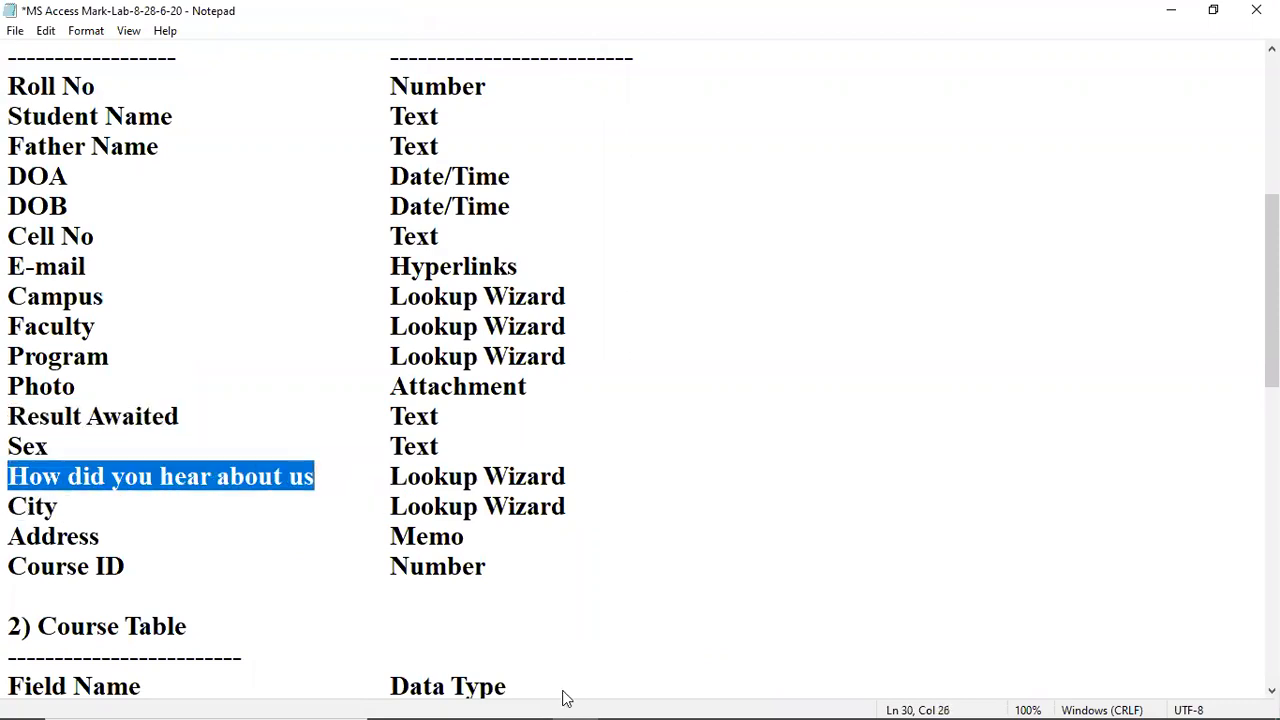
# Step: Set the new field's data type to Lookup Wizard with typed-in values
pyautogui.moveTo(570, 700)
pyautogui.click(621, 701)
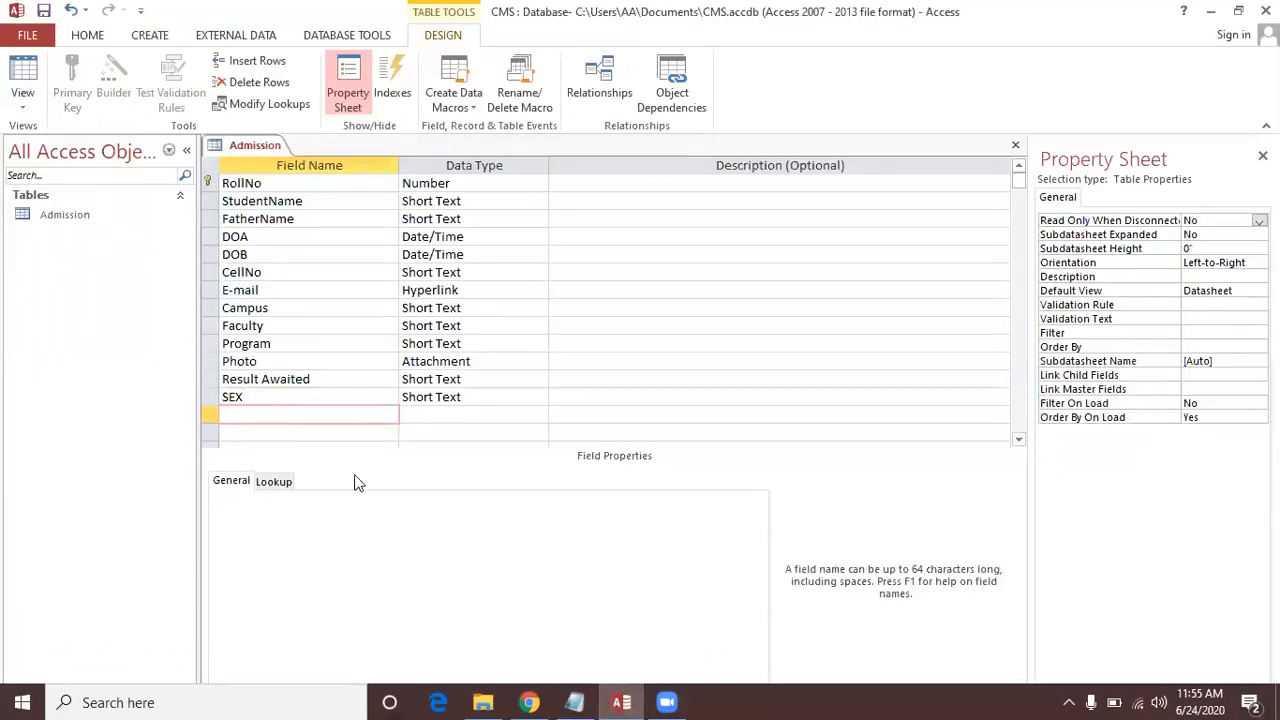
pyautogui.click(530, 414)
pyautogui.click(538, 414)
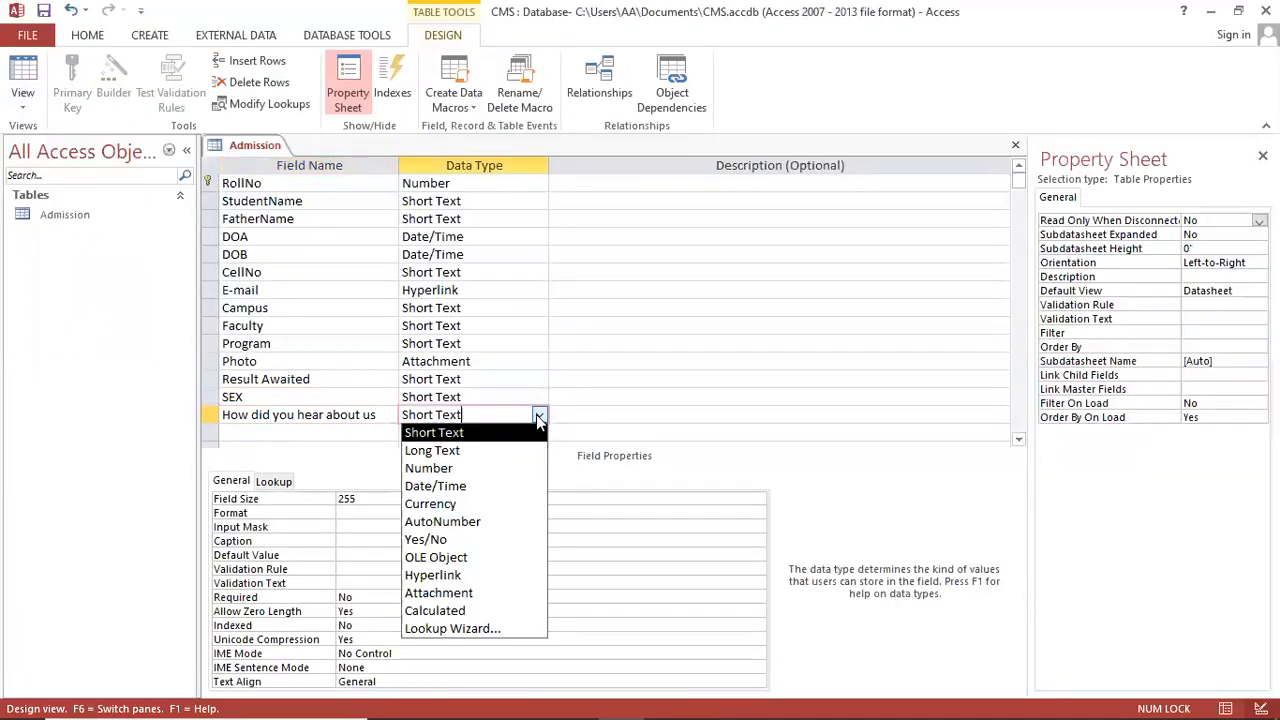
pyautogui.click(493, 630)
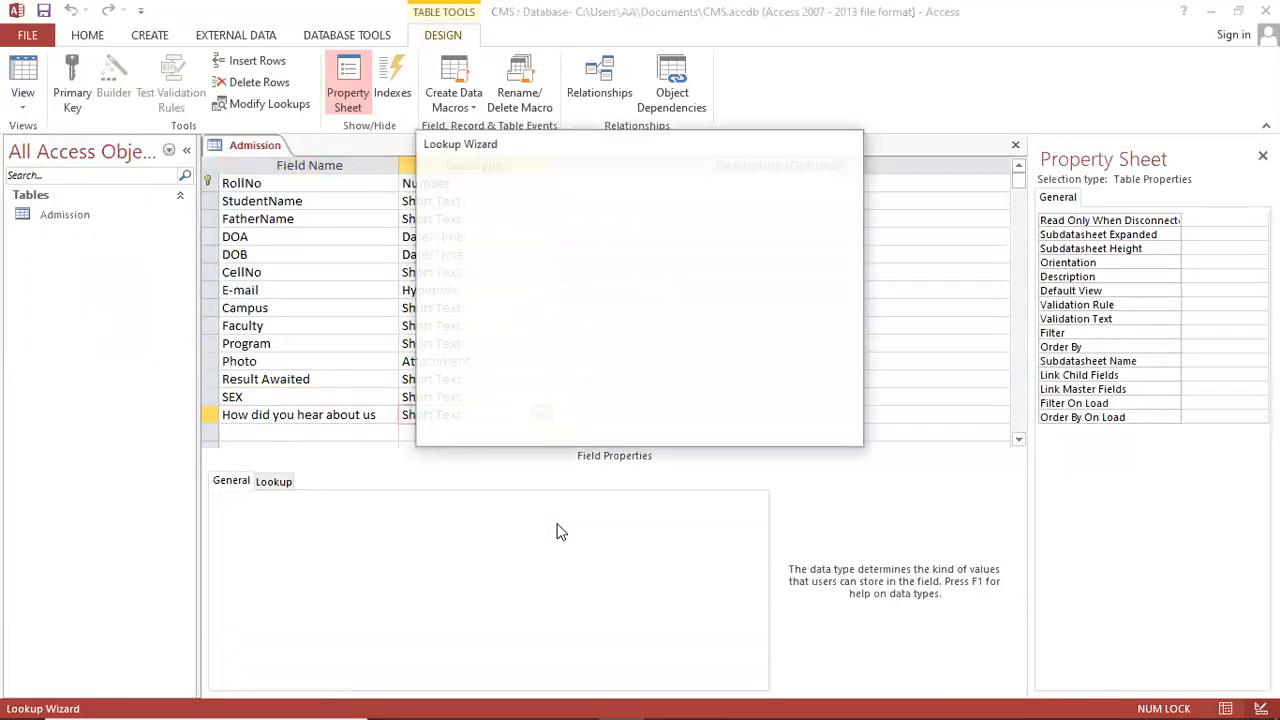
pyautogui.click(604, 268)
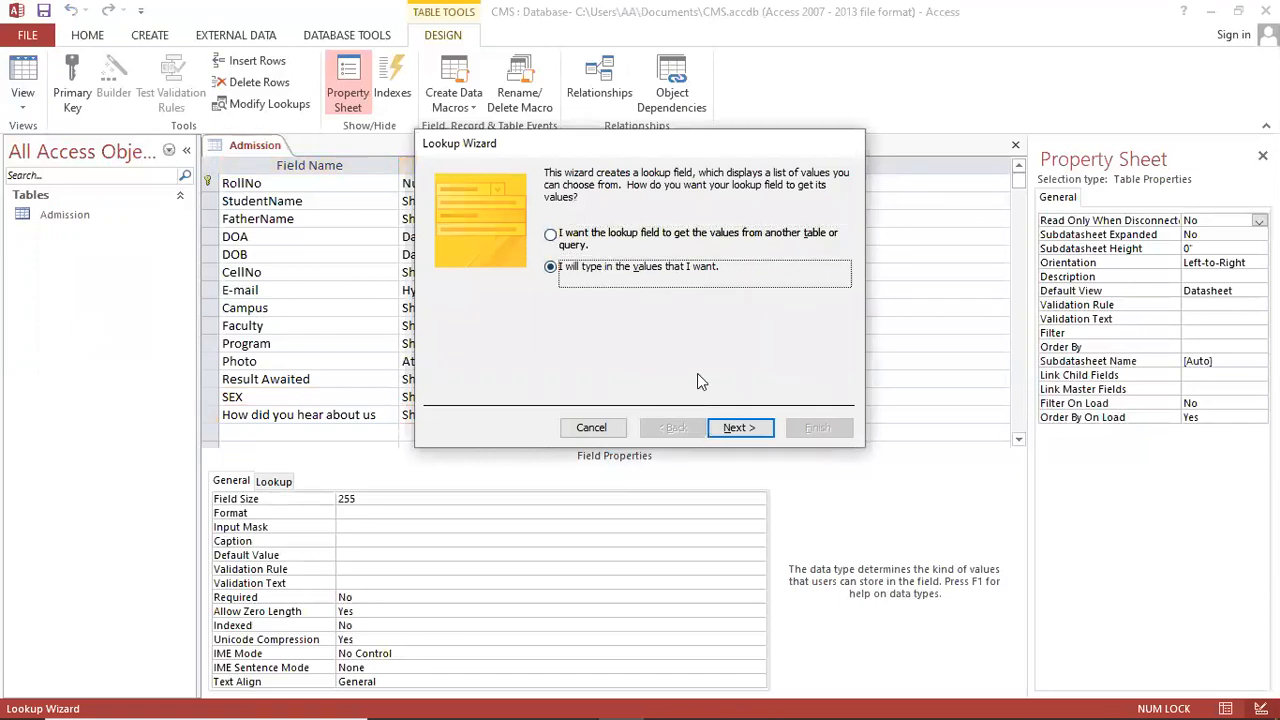
pyautogui.click(738, 427)
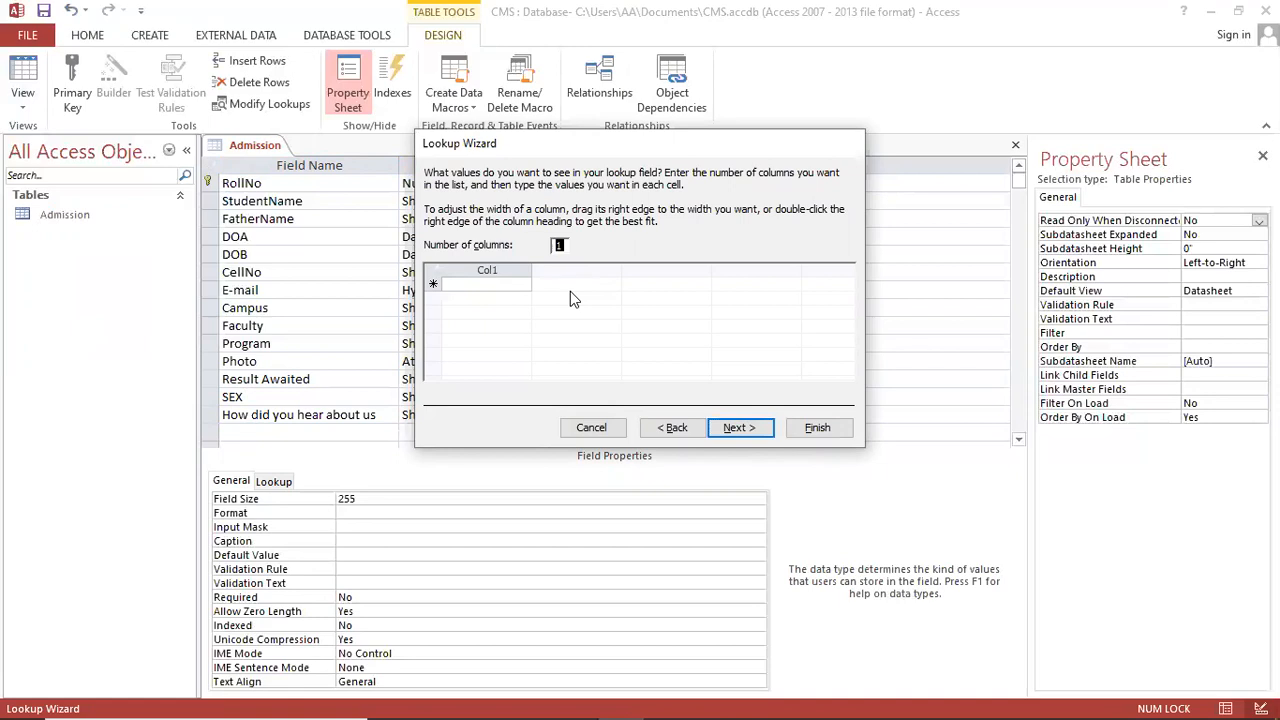
# Step: Enter Friends, News Papers and Web Site as the first lookup values
pyautogui.click(496, 286)
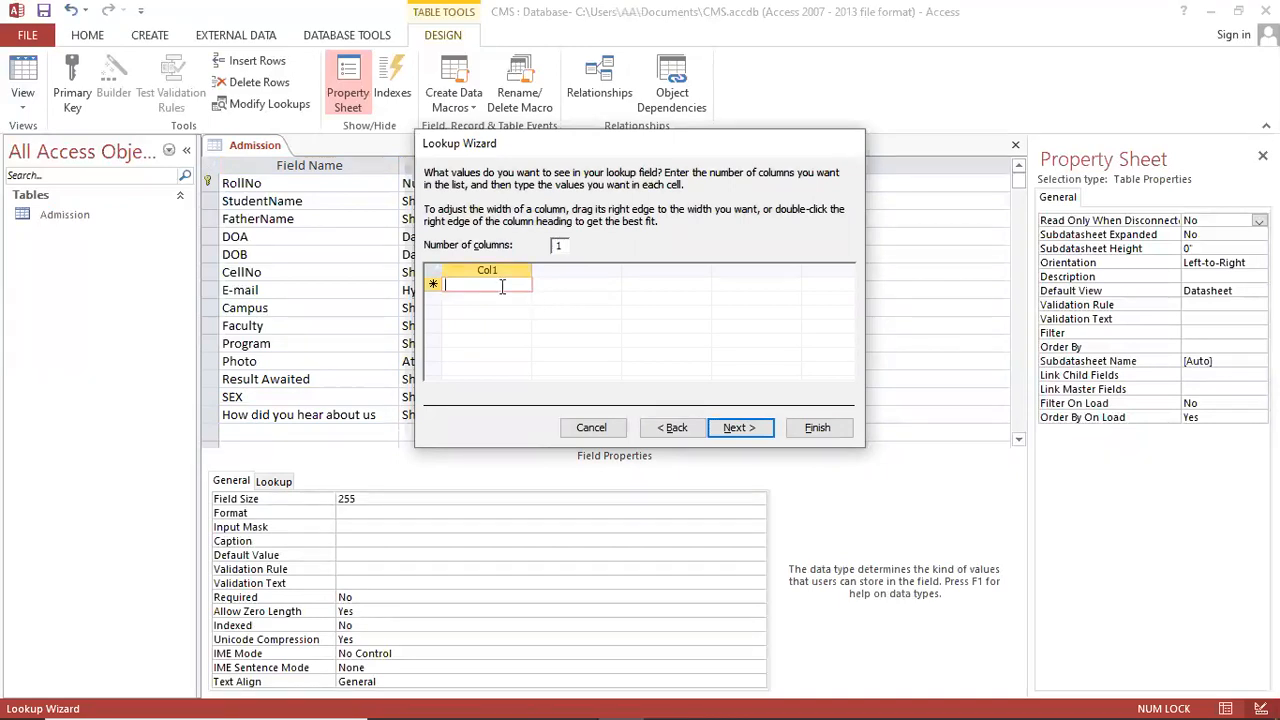
pyautogui.write('F')
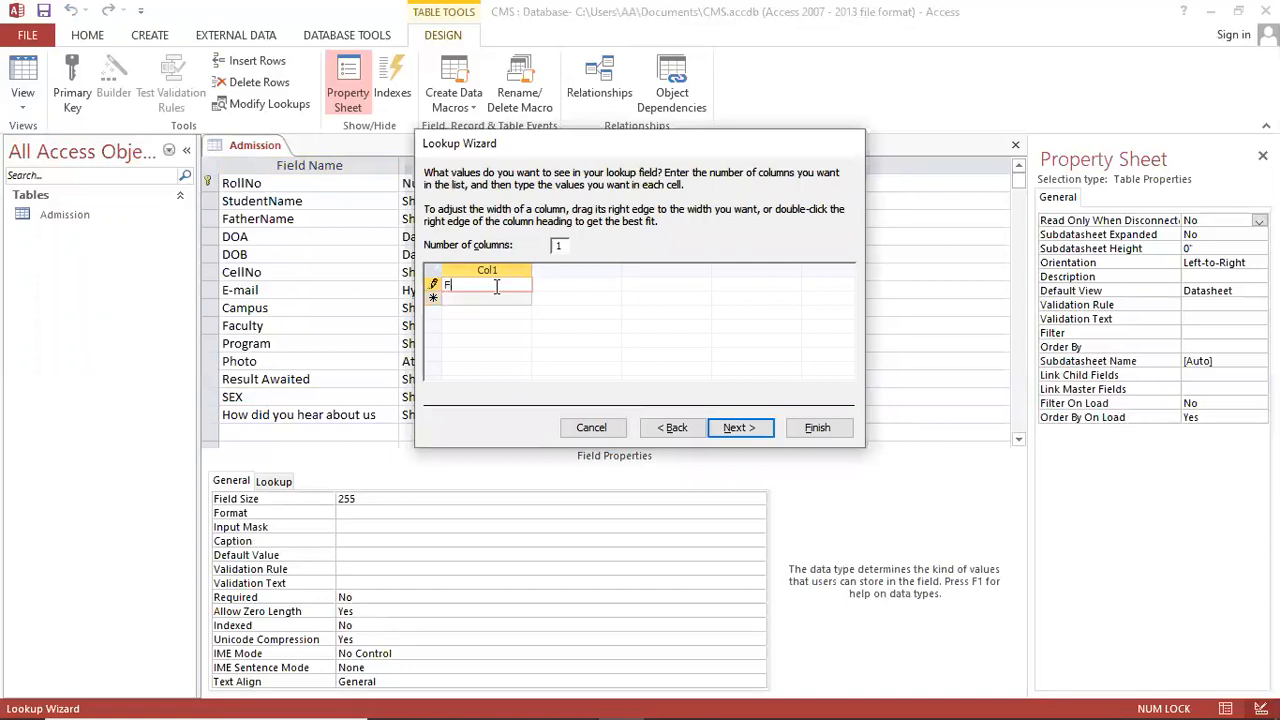
pyautogui.write('riends')
pyautogui.press('Down')
pyautogui.write('N')
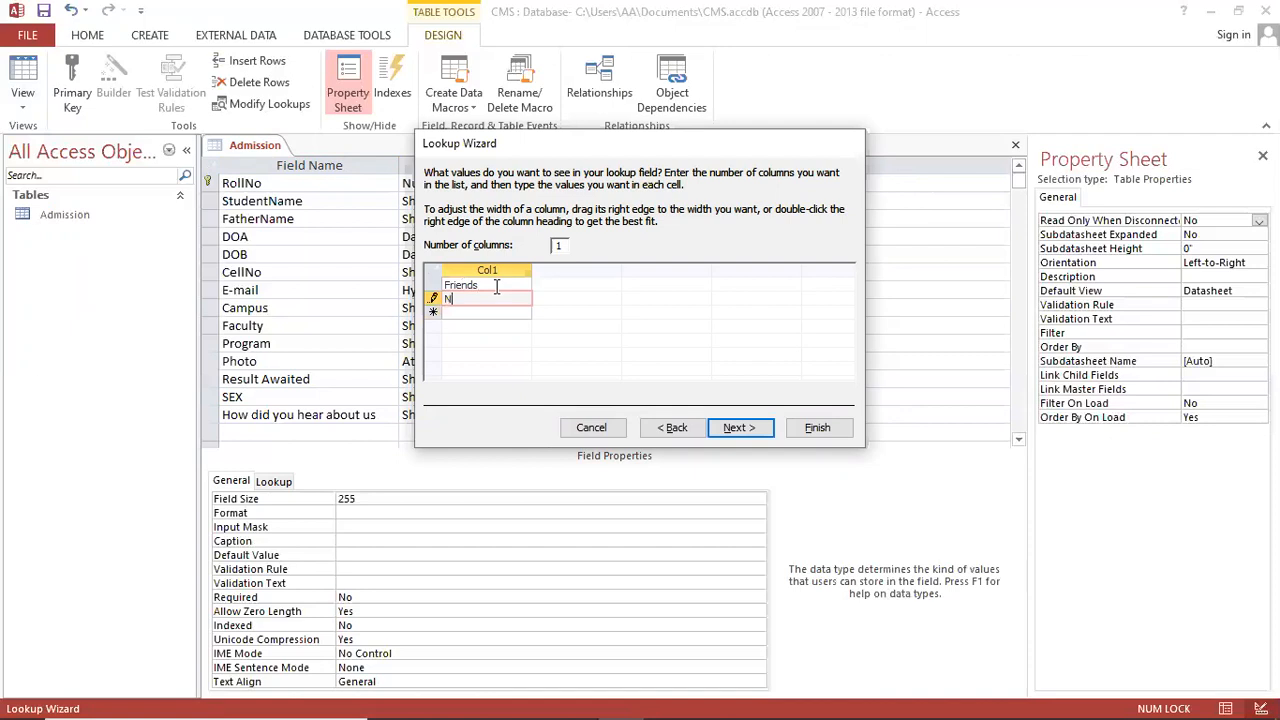
pyautogui.write('ews Papersd')
pyautogui.press('BackSpace')
pyautogui.press('Down')
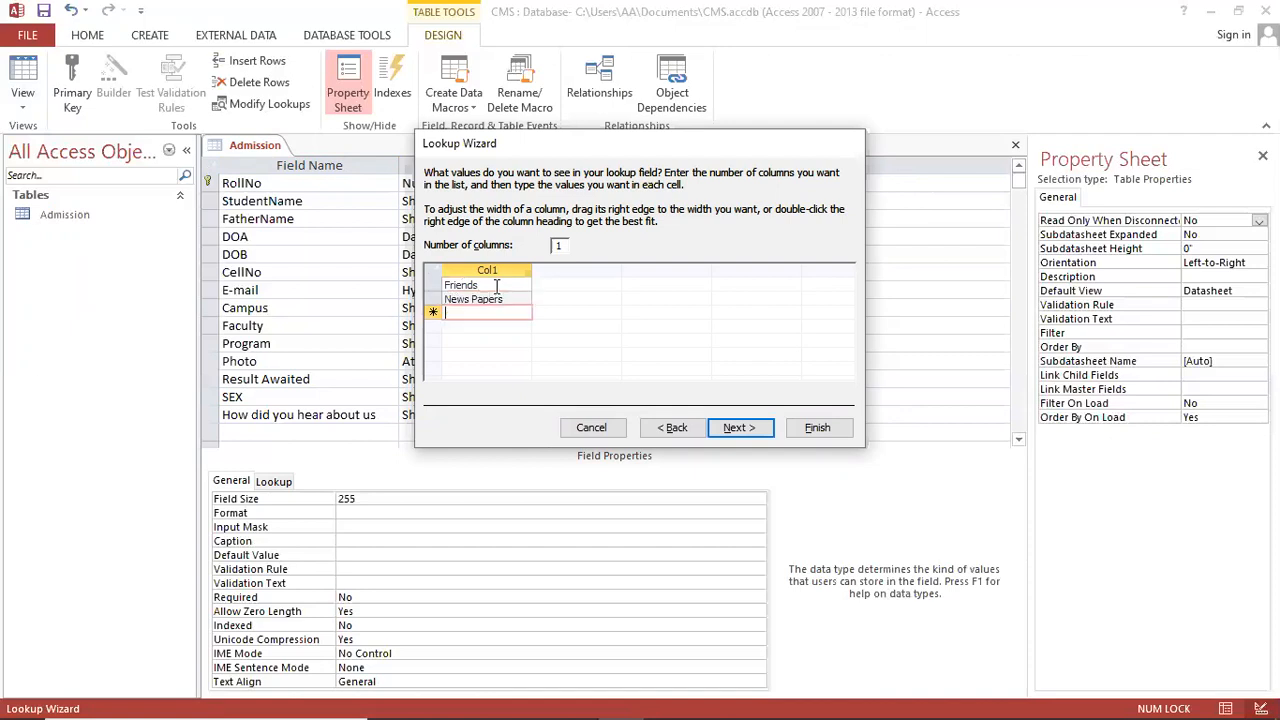
pyautogui.write('W')
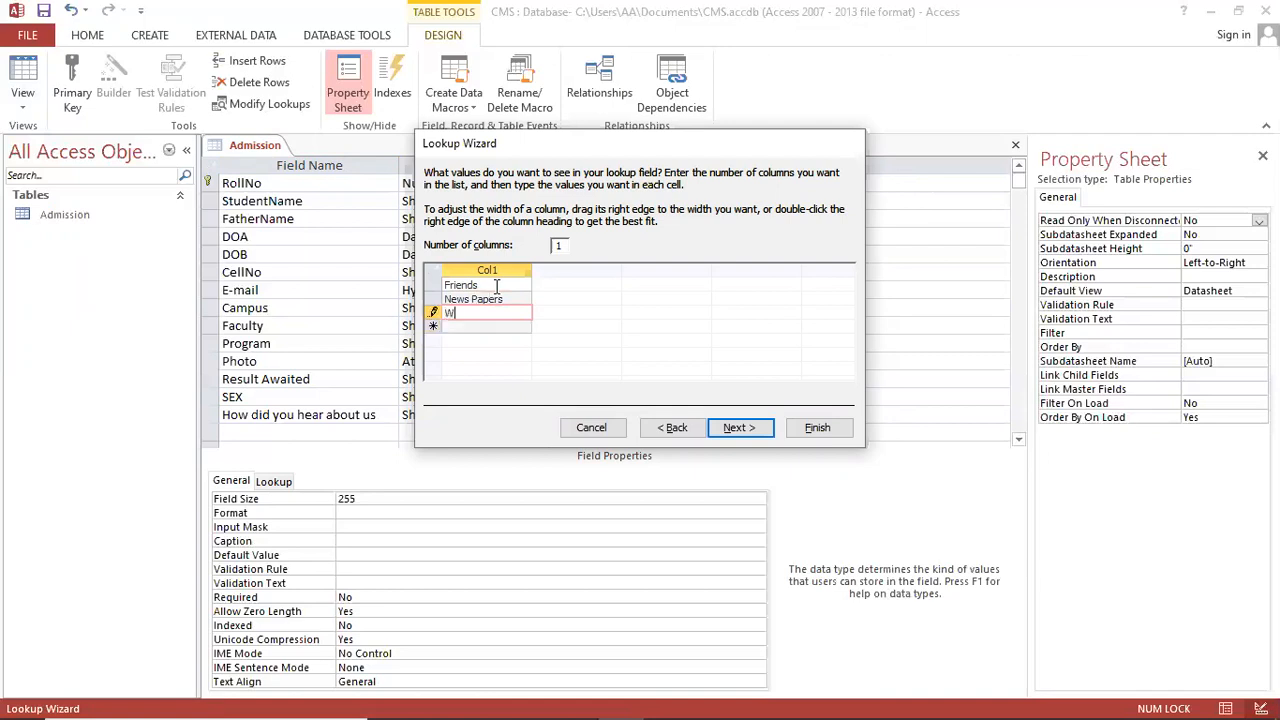
pyautogui.write('eb Site')
pyautogui.press('Down')
# Step: Add Message, E-mail and Bill Board to the list and finish the wizard
pyautogui.write('MSG')
pyautogui.press('BackSpace')
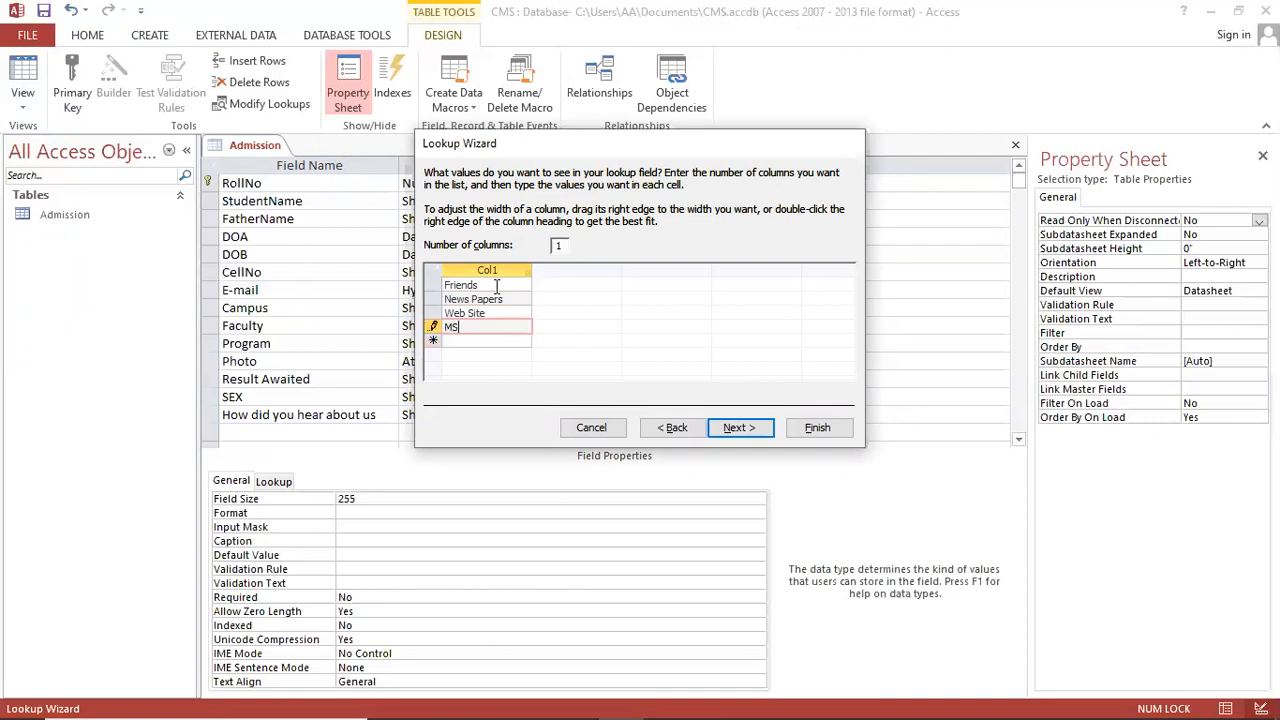
pyautogui.press('BackSpace')
pyautogui.write('essage')
pyautogui.press('Down')
pyautogui.write('E-mail')
pyautogui.press('Down')
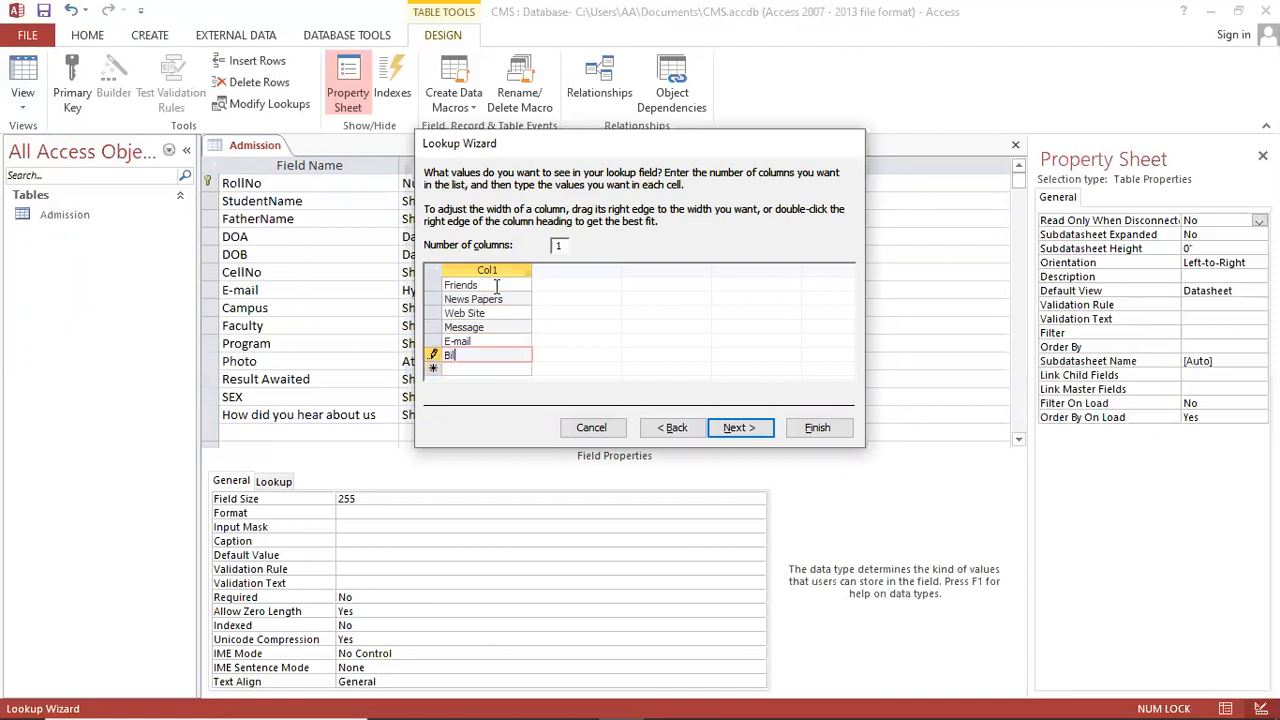
pyautogui.write('ard')
pyautogui.click(737, 427)
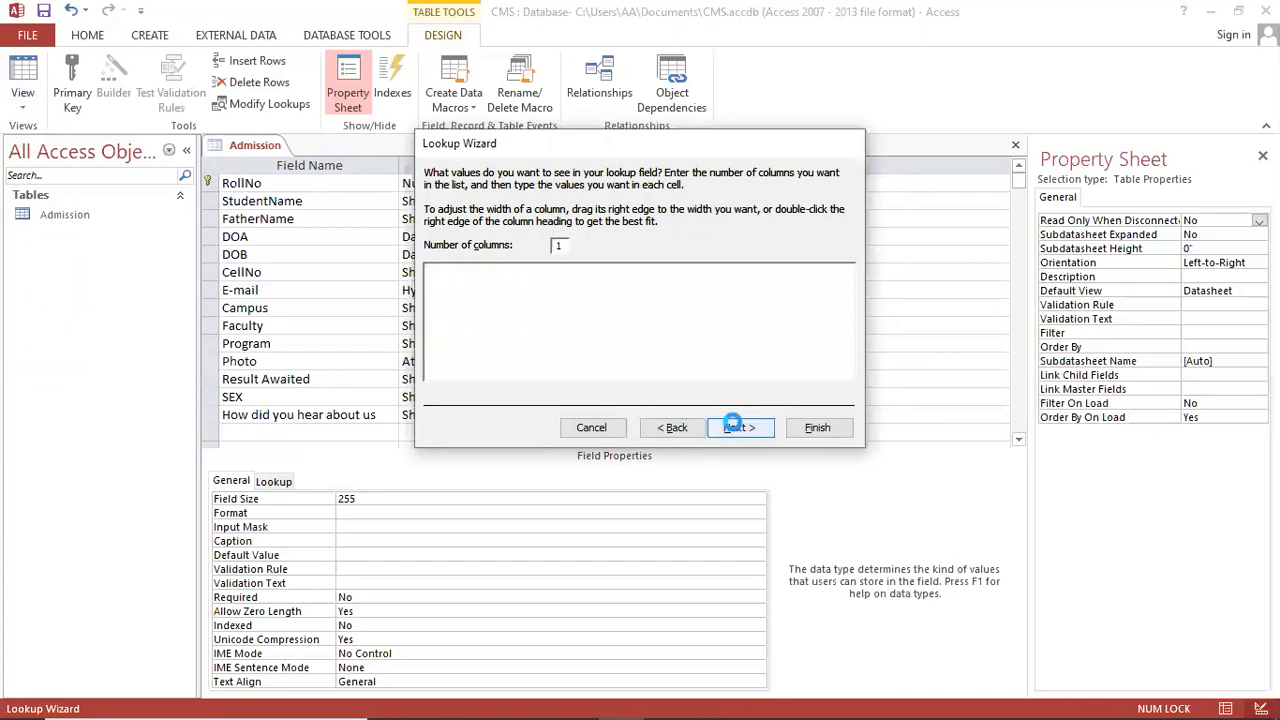
pyautogui.click(818, 427)
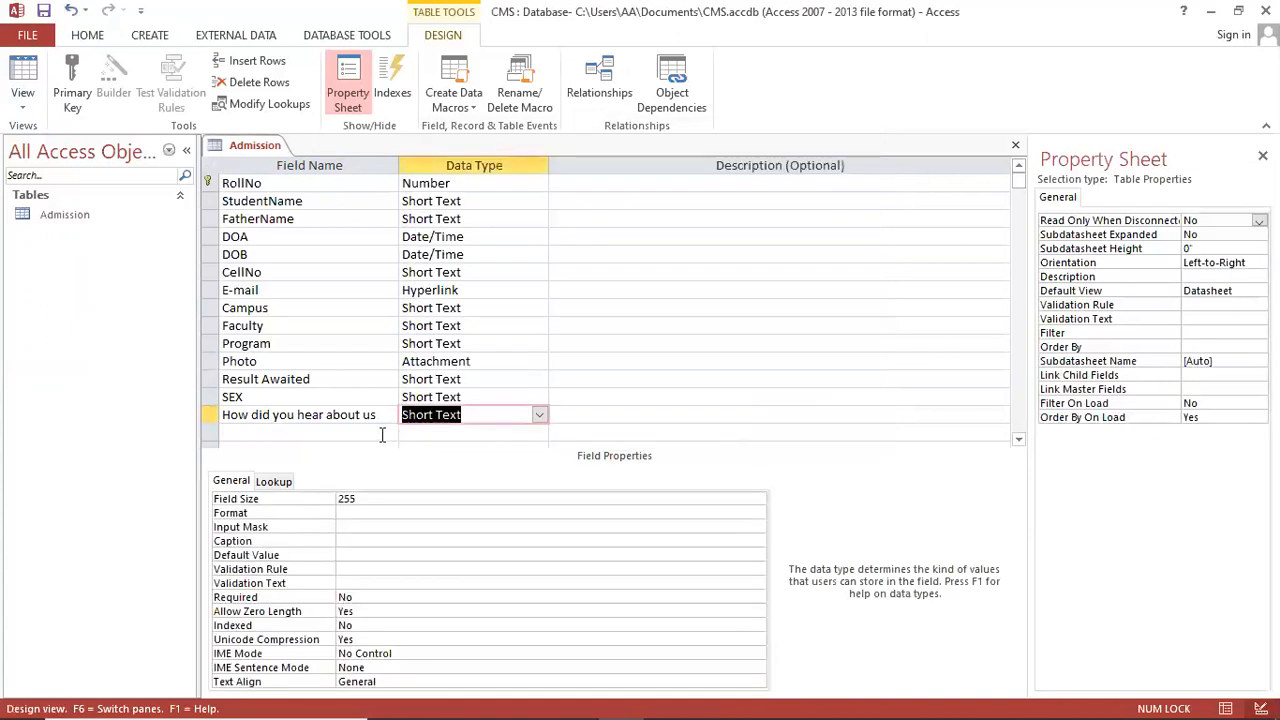
# Step: Add a City field and start a Lookup Wizard set to 'I will type in the values'
pyautogui.click(575, 701)
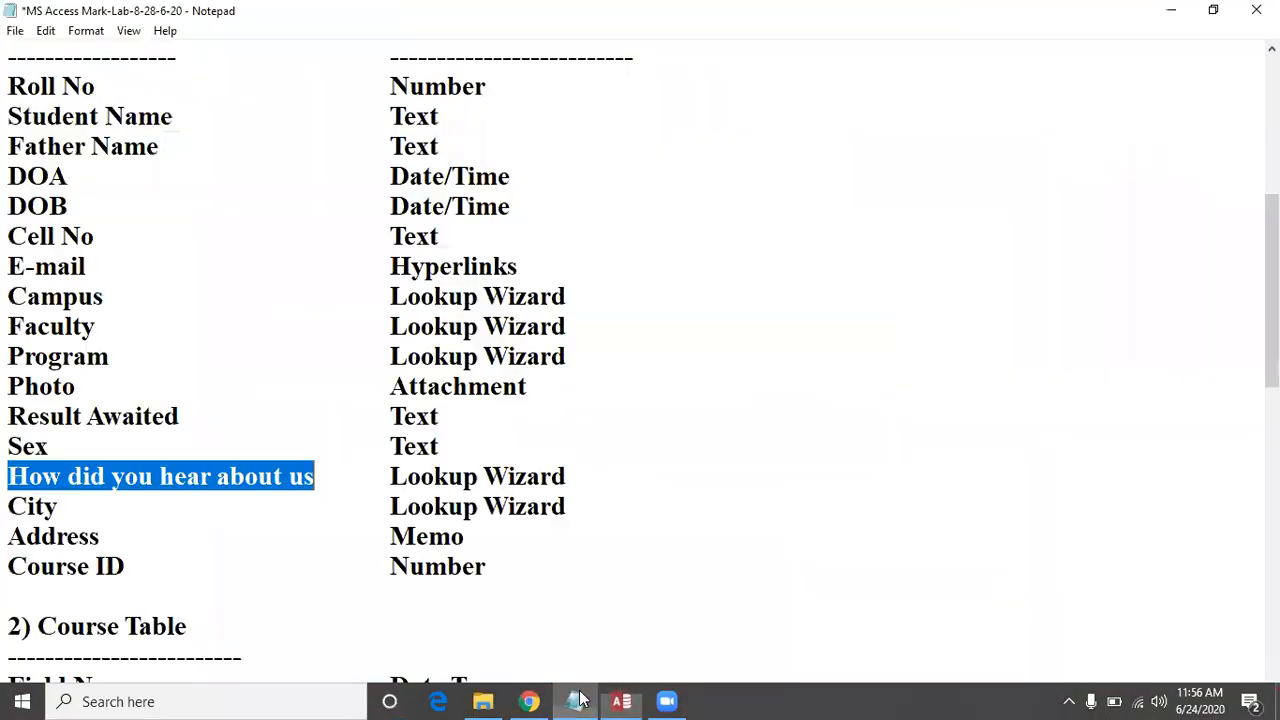
pyautogui.click(140, 508)
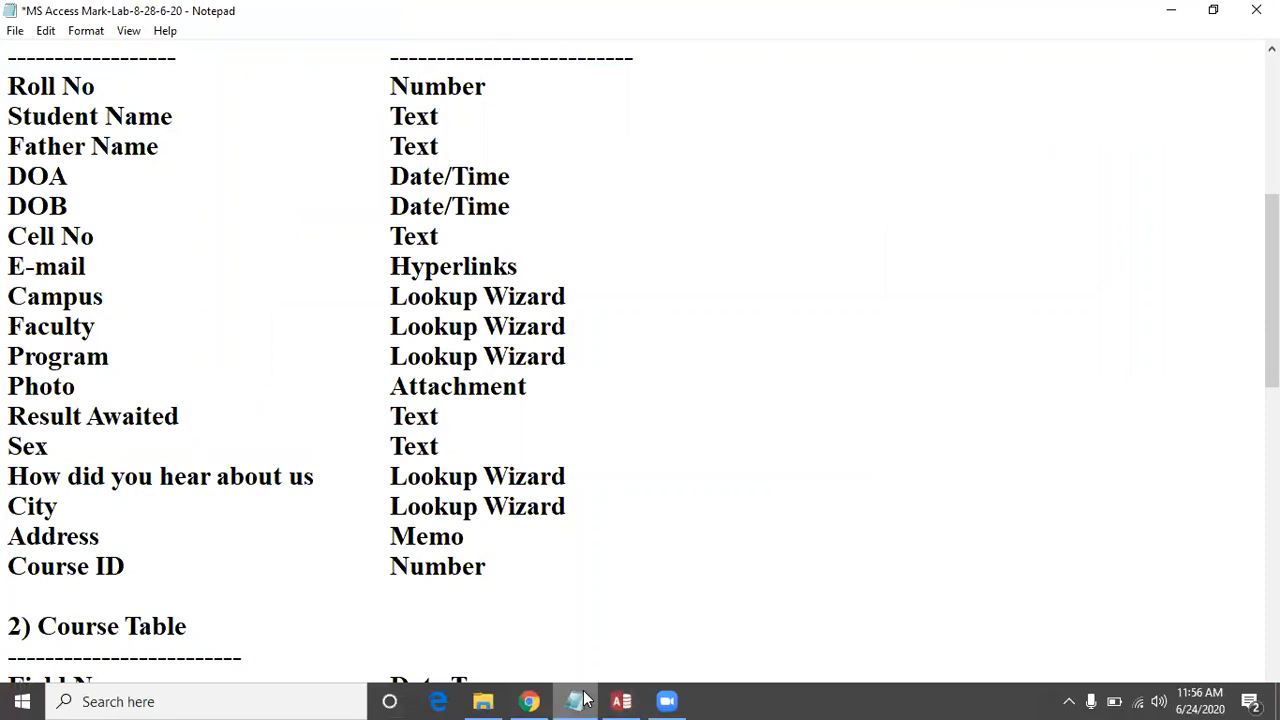
pyautogui.click(580, 700)
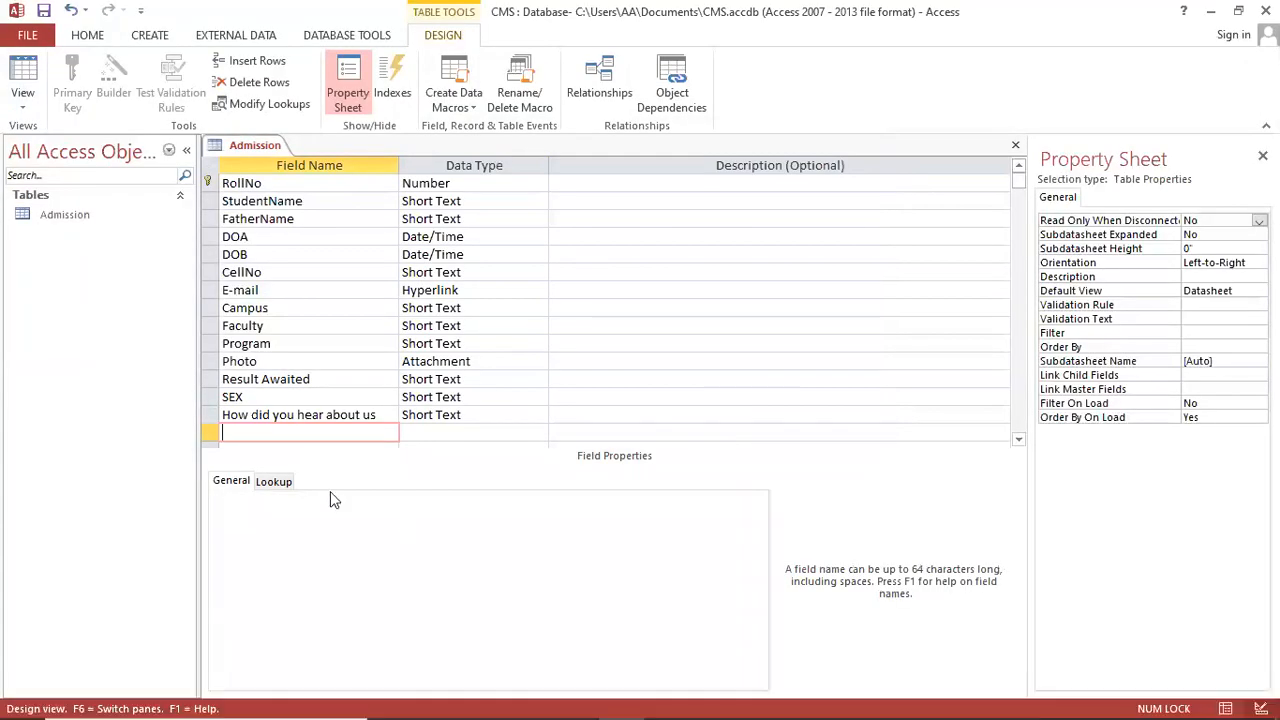
pyautogui.write('City')
pyautogui.press('Tab')
pyautogui.scroll(-1, 526, 375)
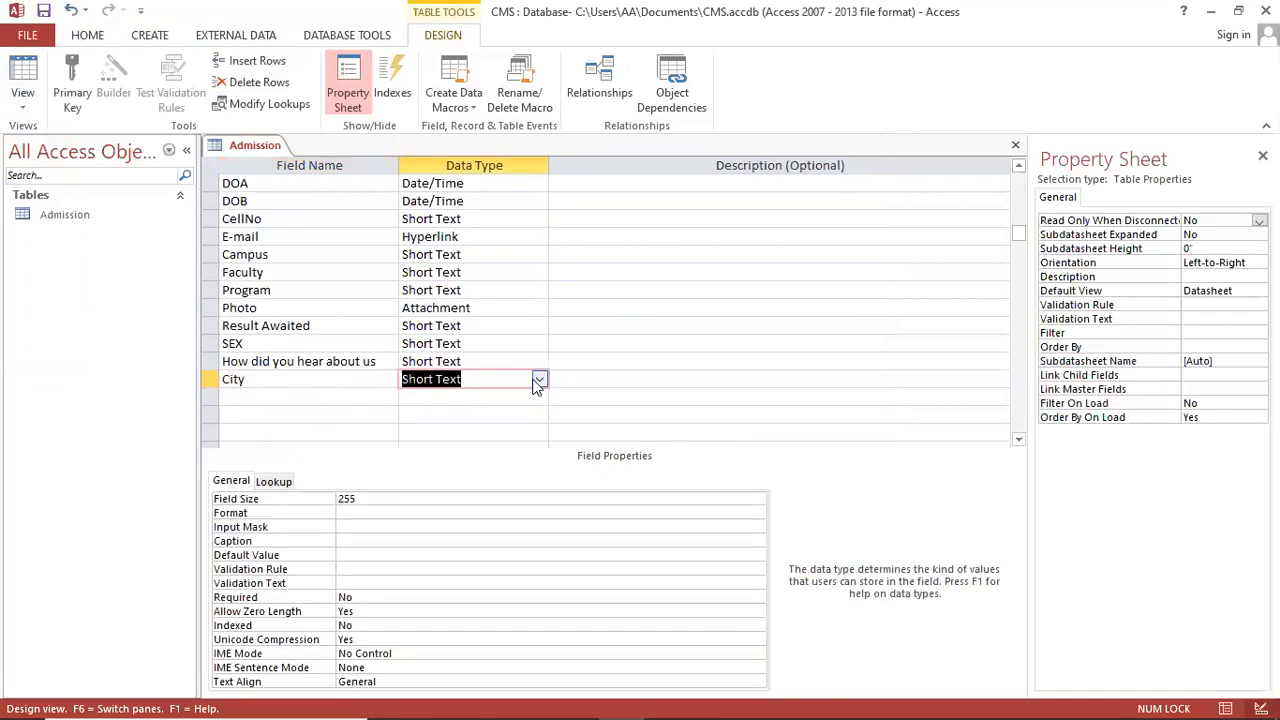
pyautogui.click(539, 379)
pyautogui.click(478, 593)
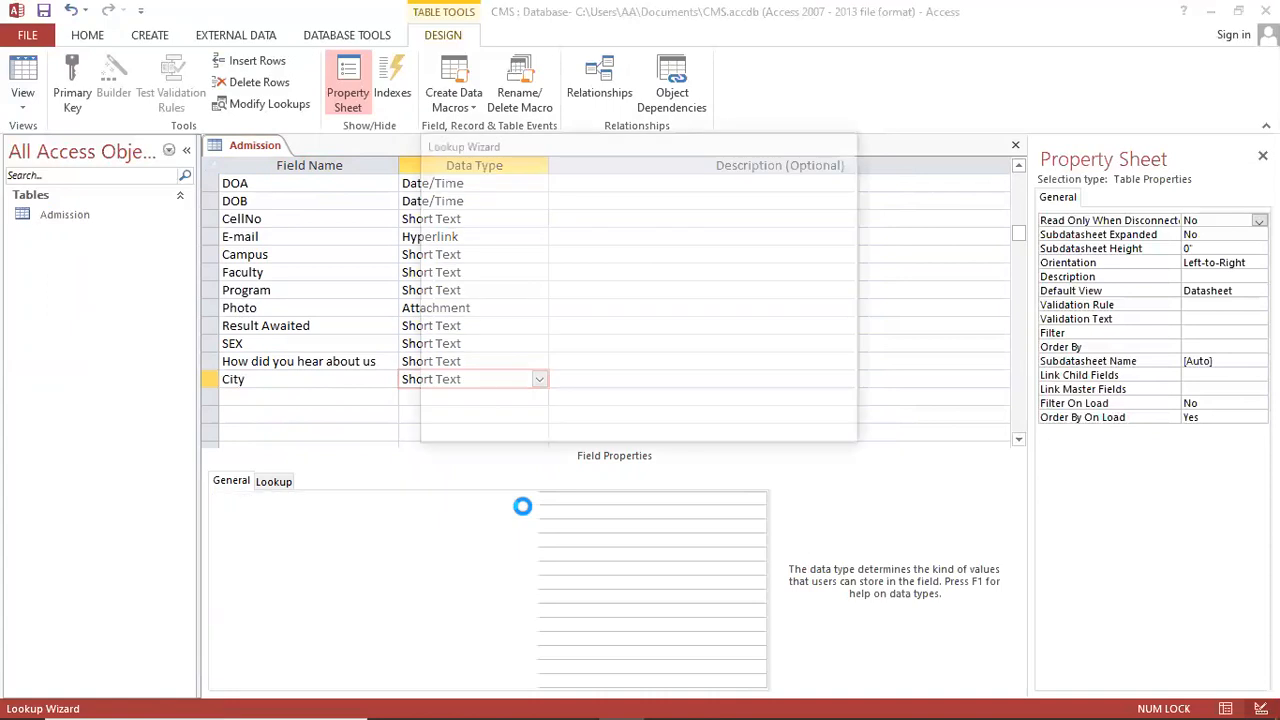
pyautogui.click(615, 267)
pyautogui.click(738, 428)
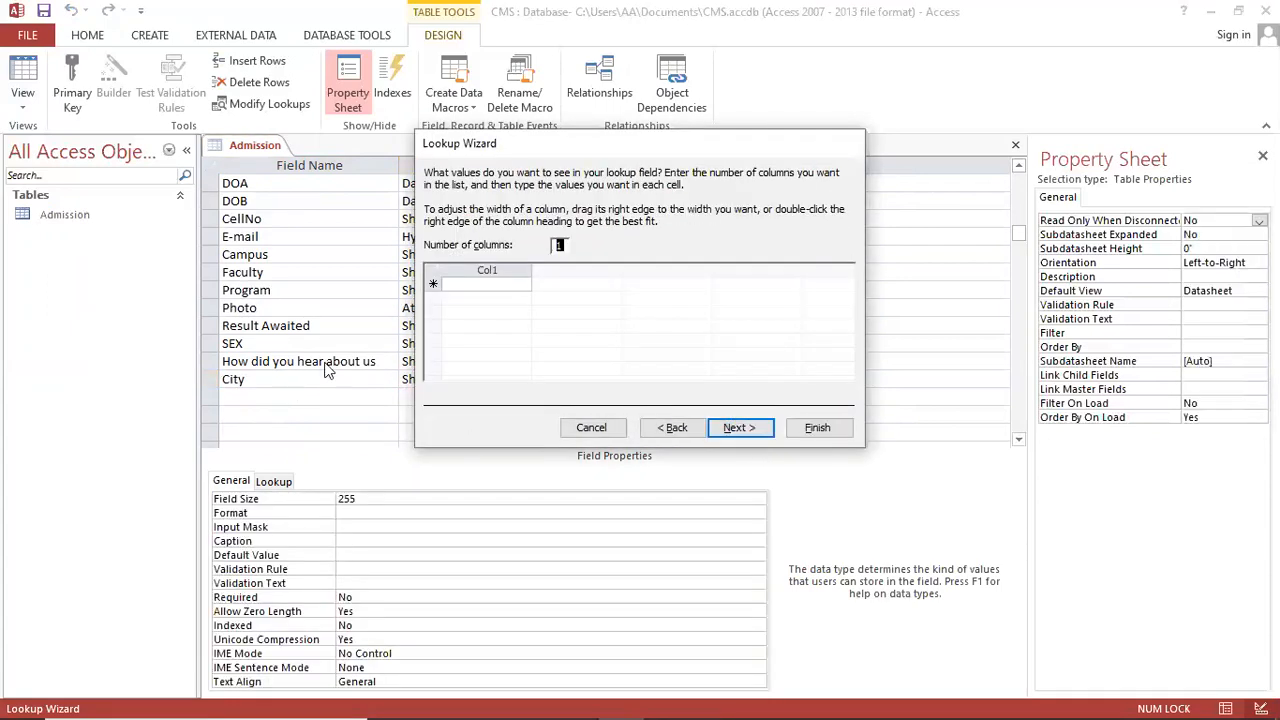
# Step: Enter the lookup cities: Karachi, Hyderabad, Sakkar, Nawabshah, Lahore, Isalamabad, Quetta, Peshawar, Gilgit, Multan, Faisalabad
pyautogui.click(468, 285)
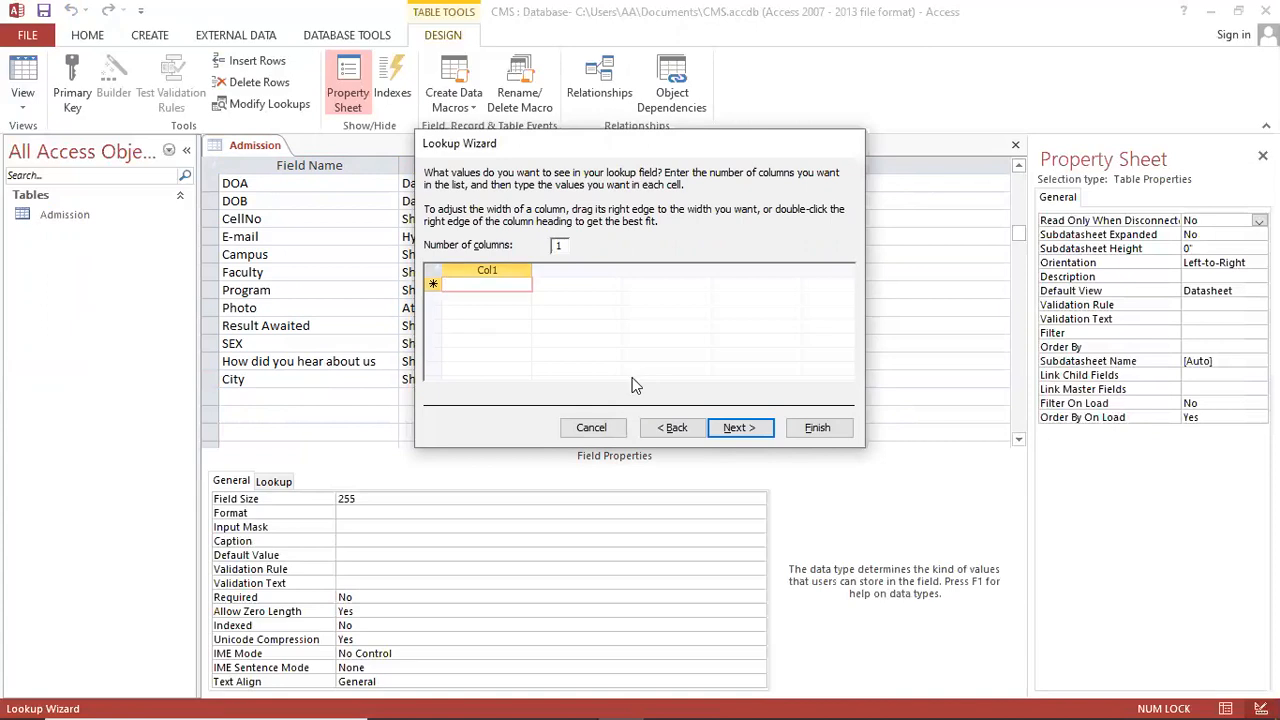
pyautogui.write('Kar')
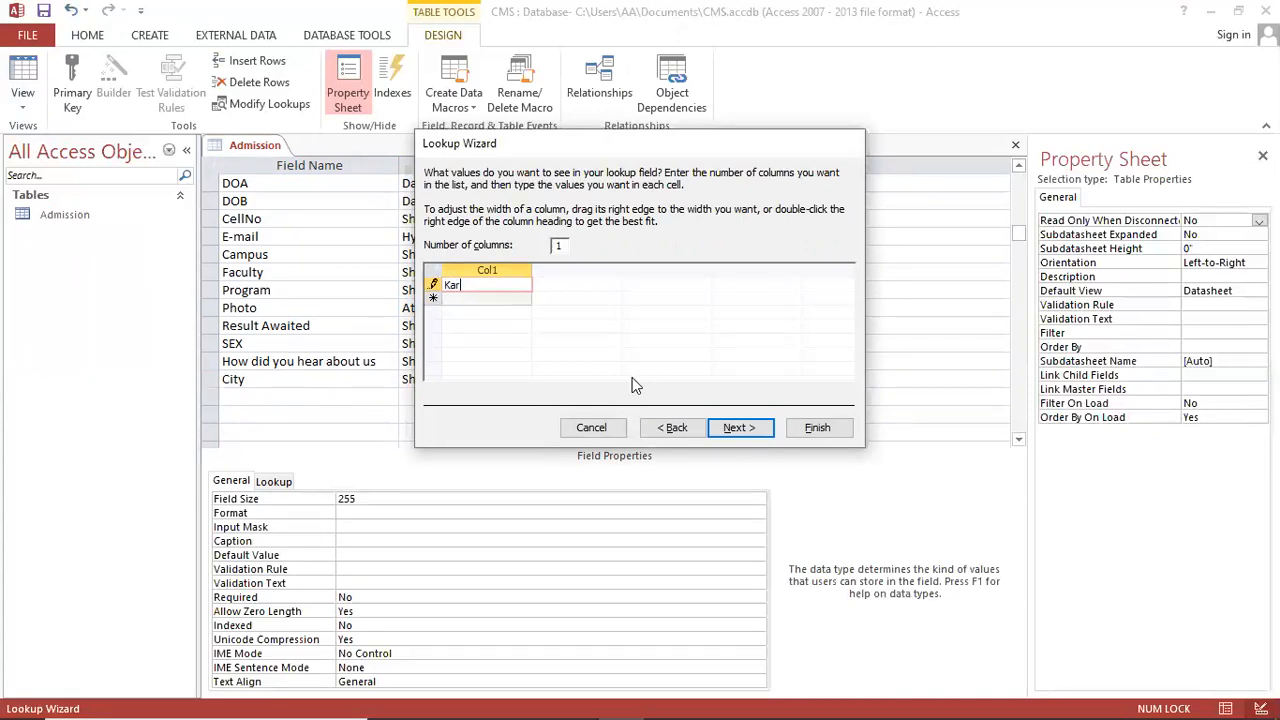
pyautogui.write('achi')
pyautogui.press('Return')
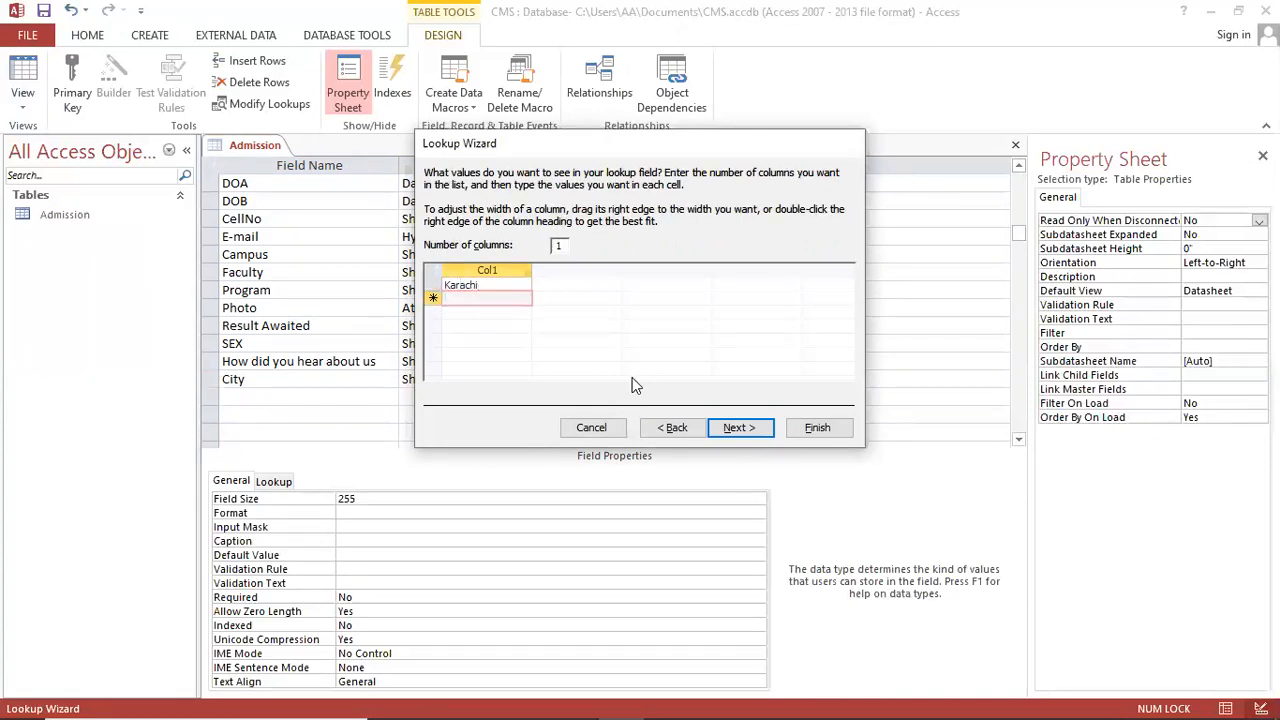
pyautogui.write('Hyderabad')
pyautogui.press('Return')
pyautogui.write('Sakkar')
pyautogui.press('Return')
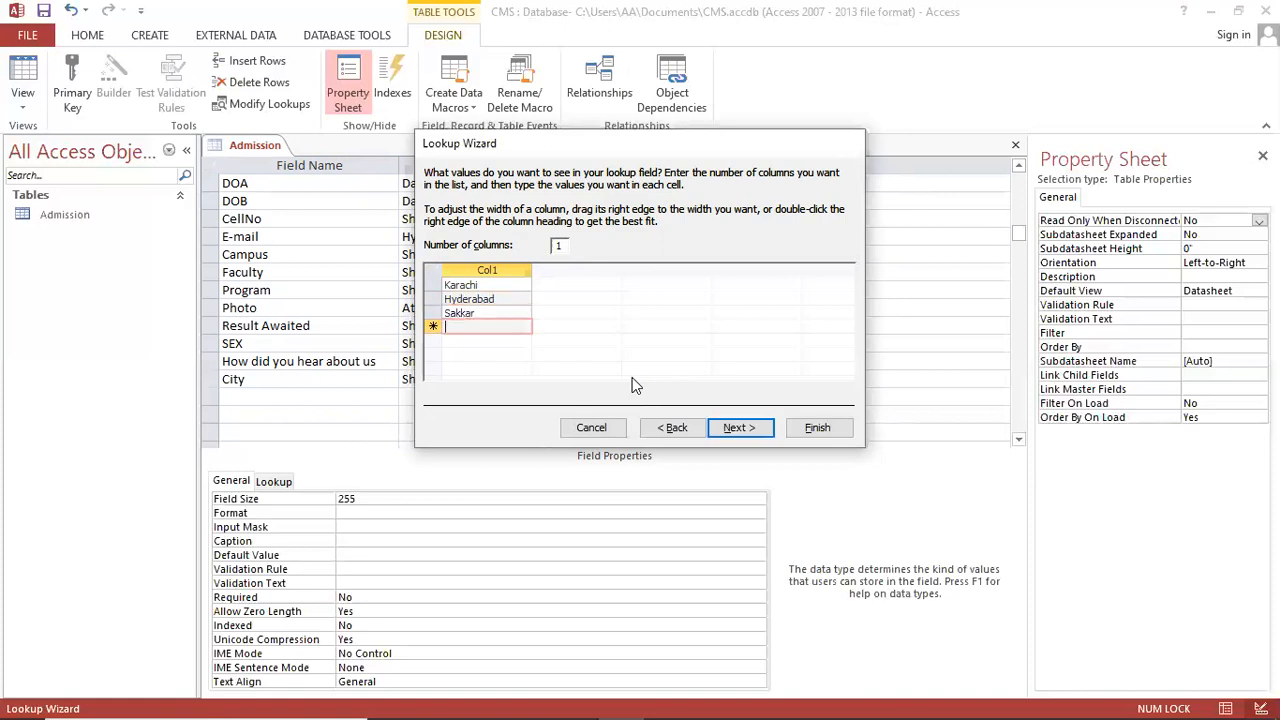
pyautogui.write('Nawabshah')
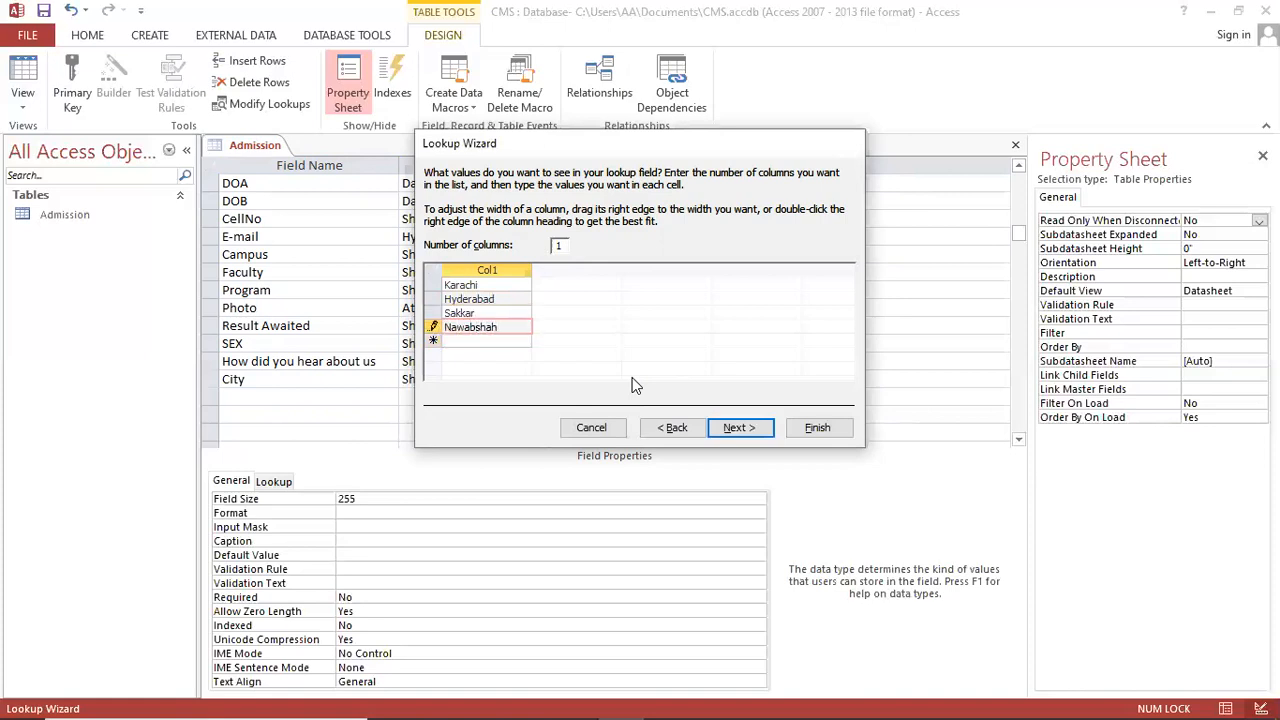
pyautogui.press('Return')
pyautogui.write('Lahore')
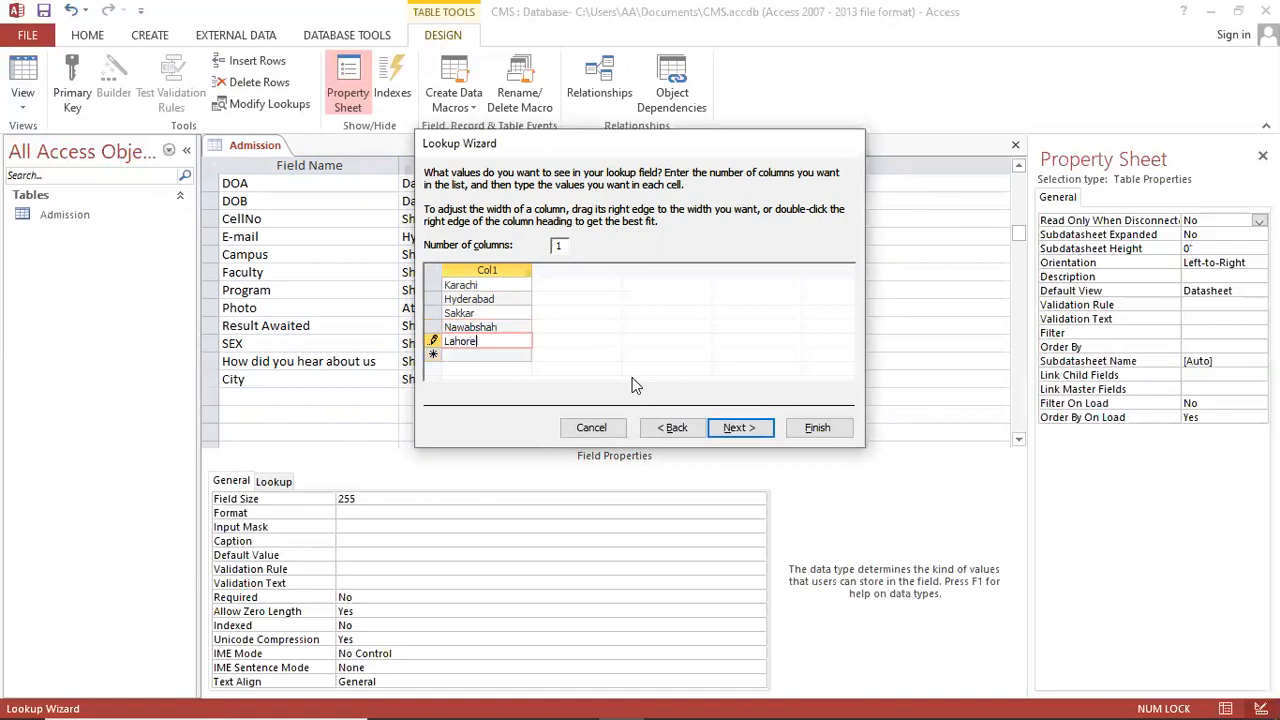
pyautogui.press('Return')
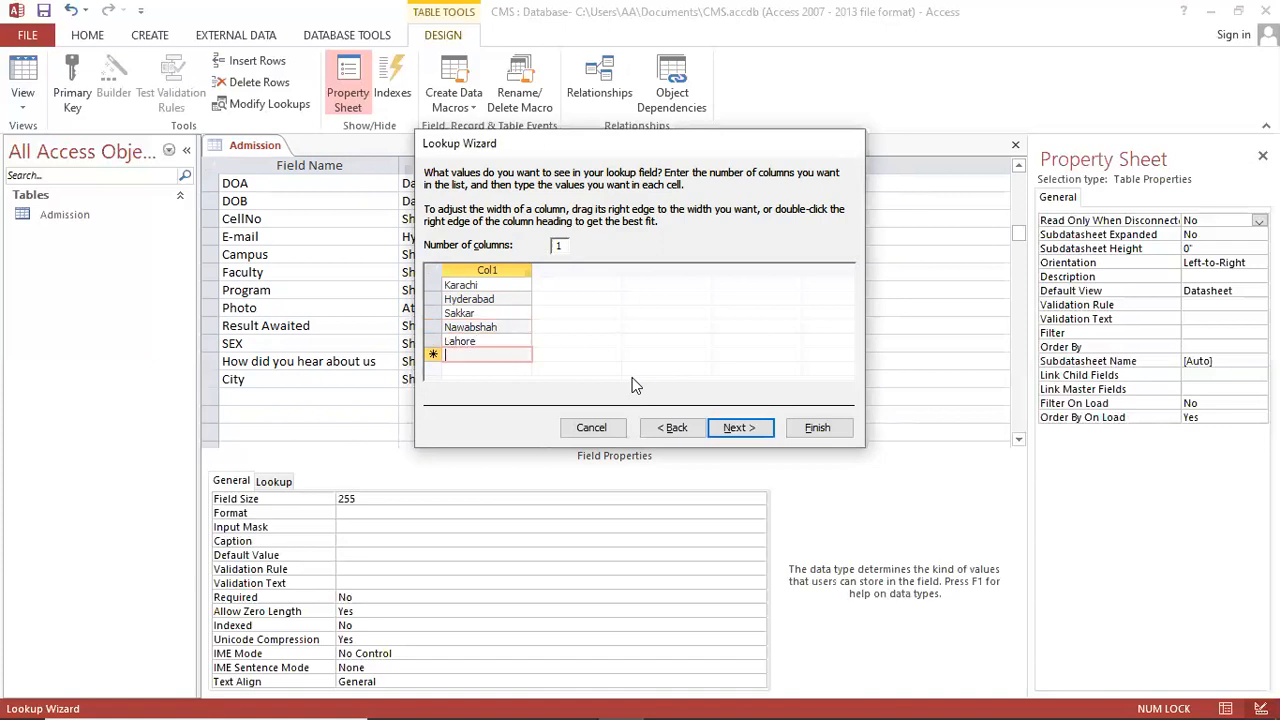
pyautogui.write('Isalamabad')
pyautogui.press('Return')
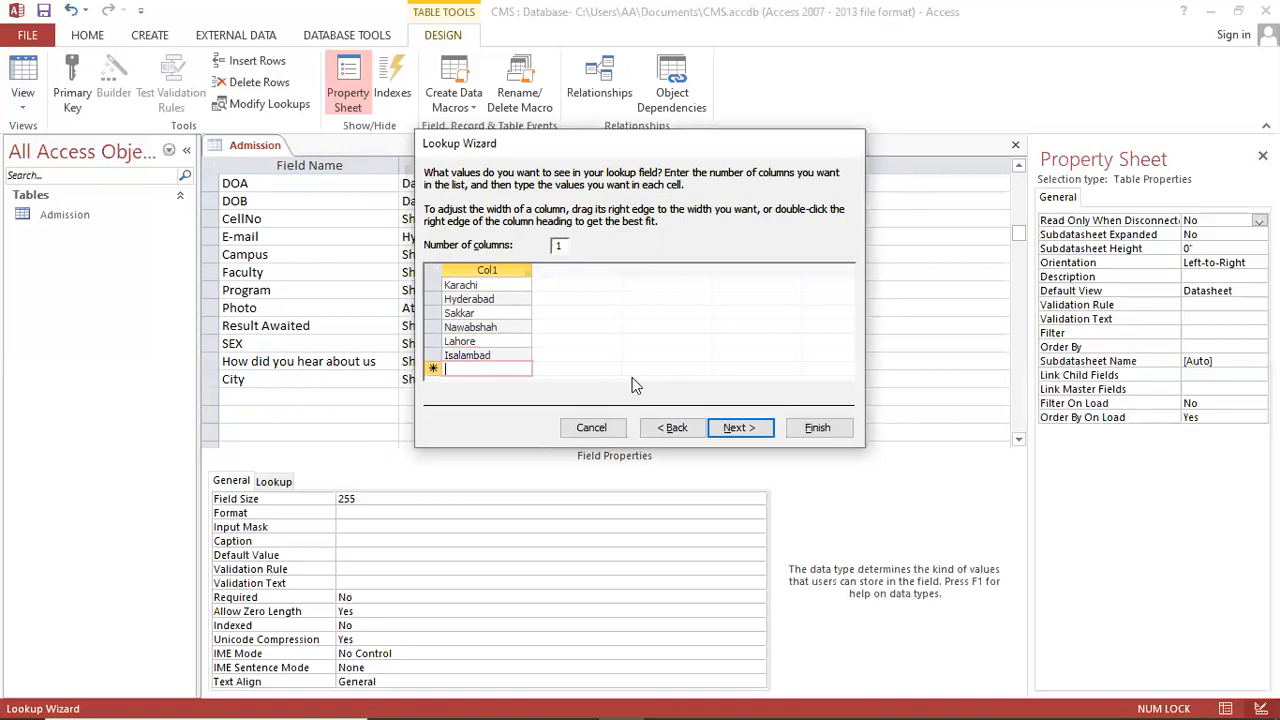
pyautogui.write('Quetta')
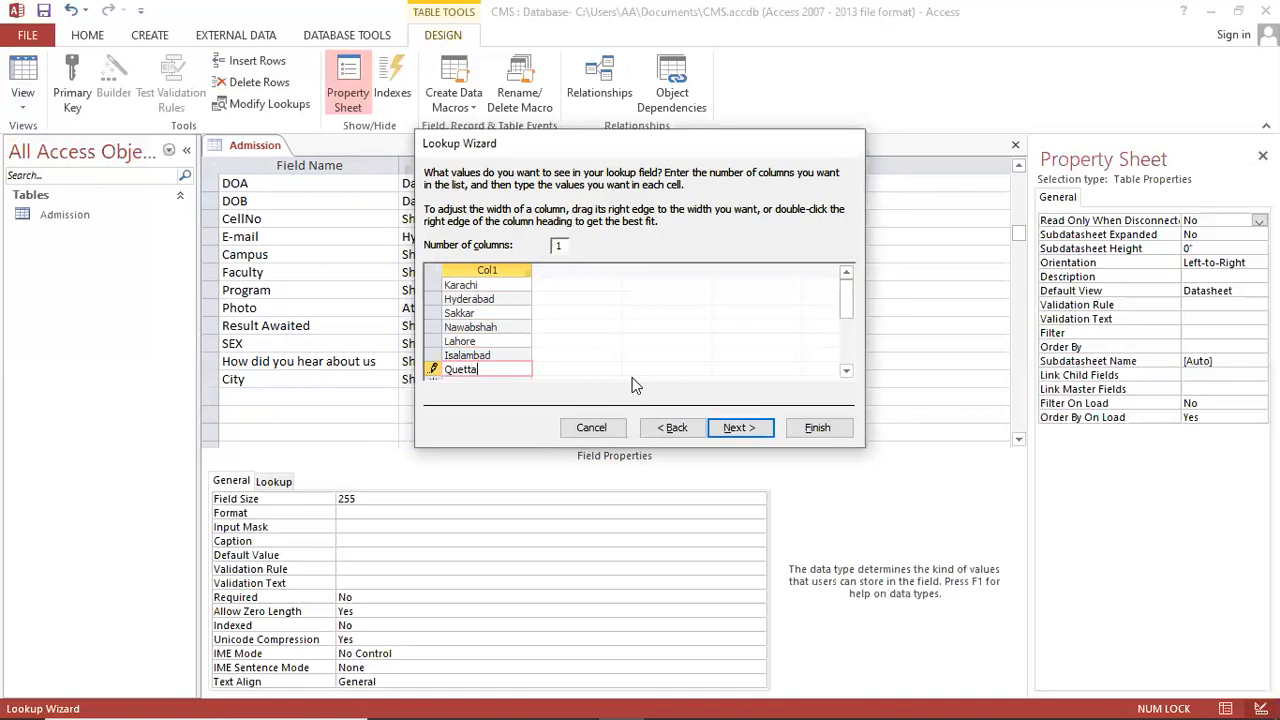
pyautogui.press('Return')
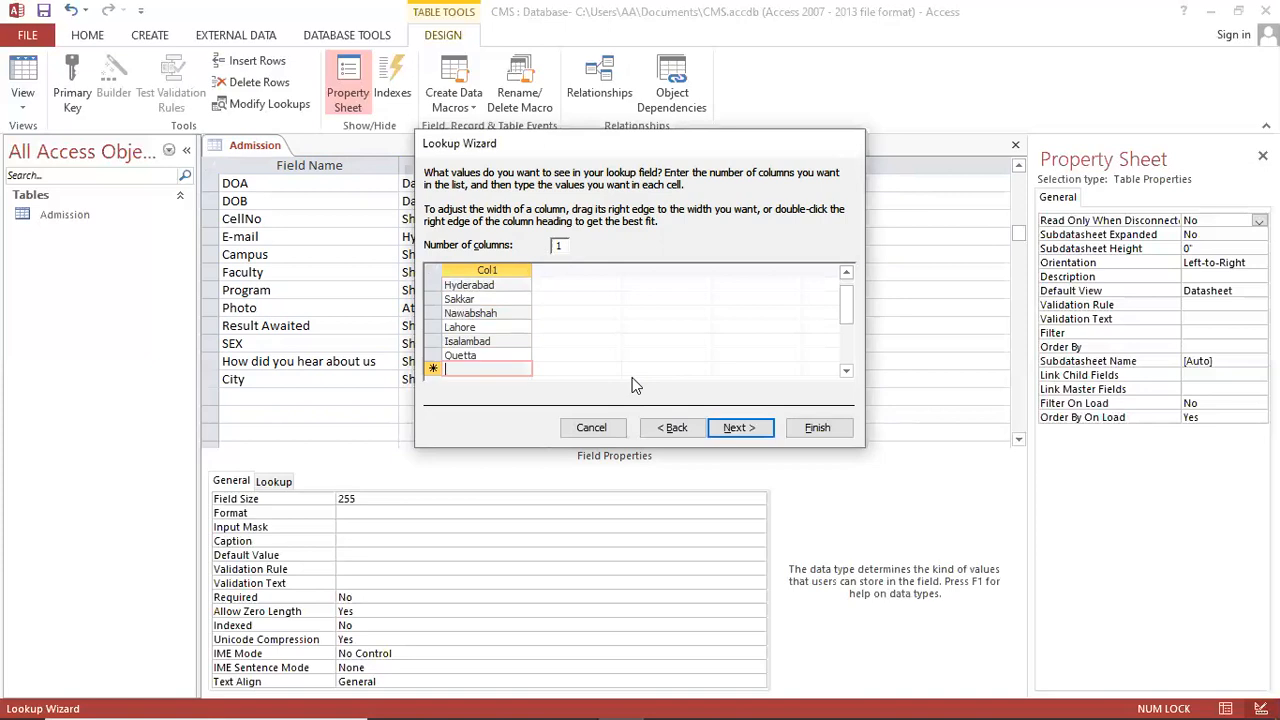
pyautogui.write('Peshawar')
pyautogui.press('Return')
pyautogui.write('G')
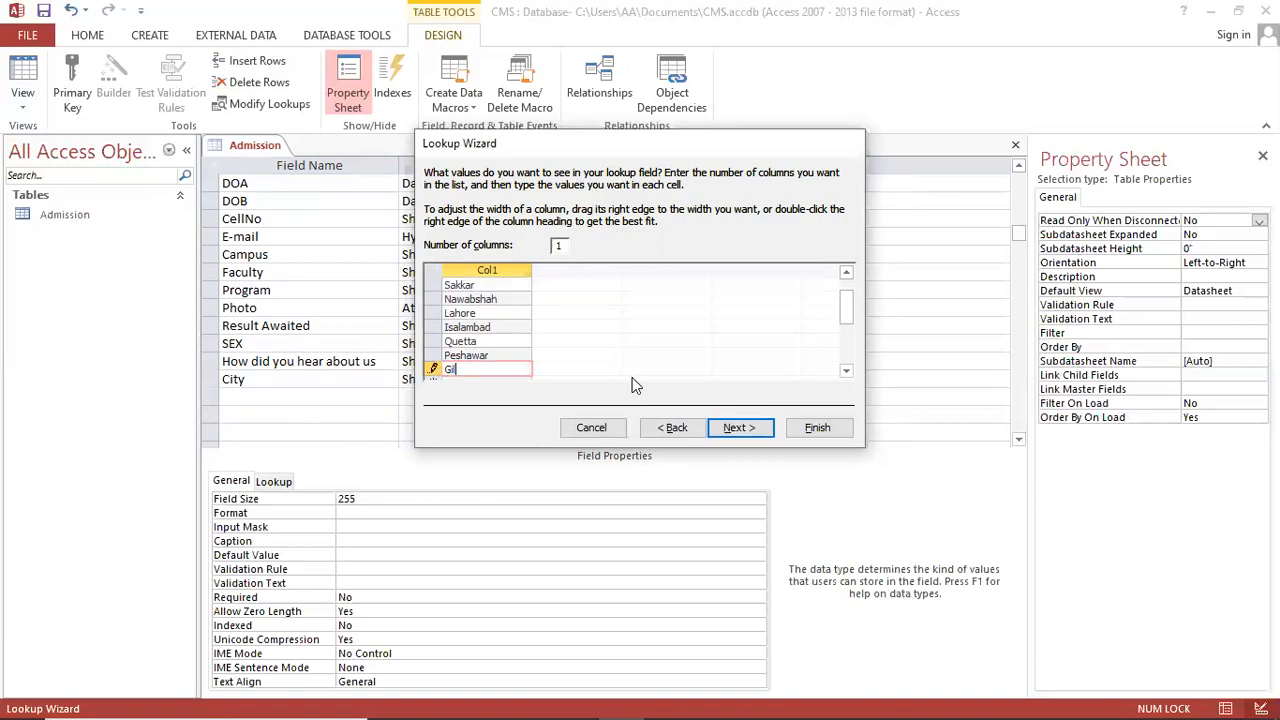
pyautogui.write('ilgit Biltistan')
pyautogui.press('Return')
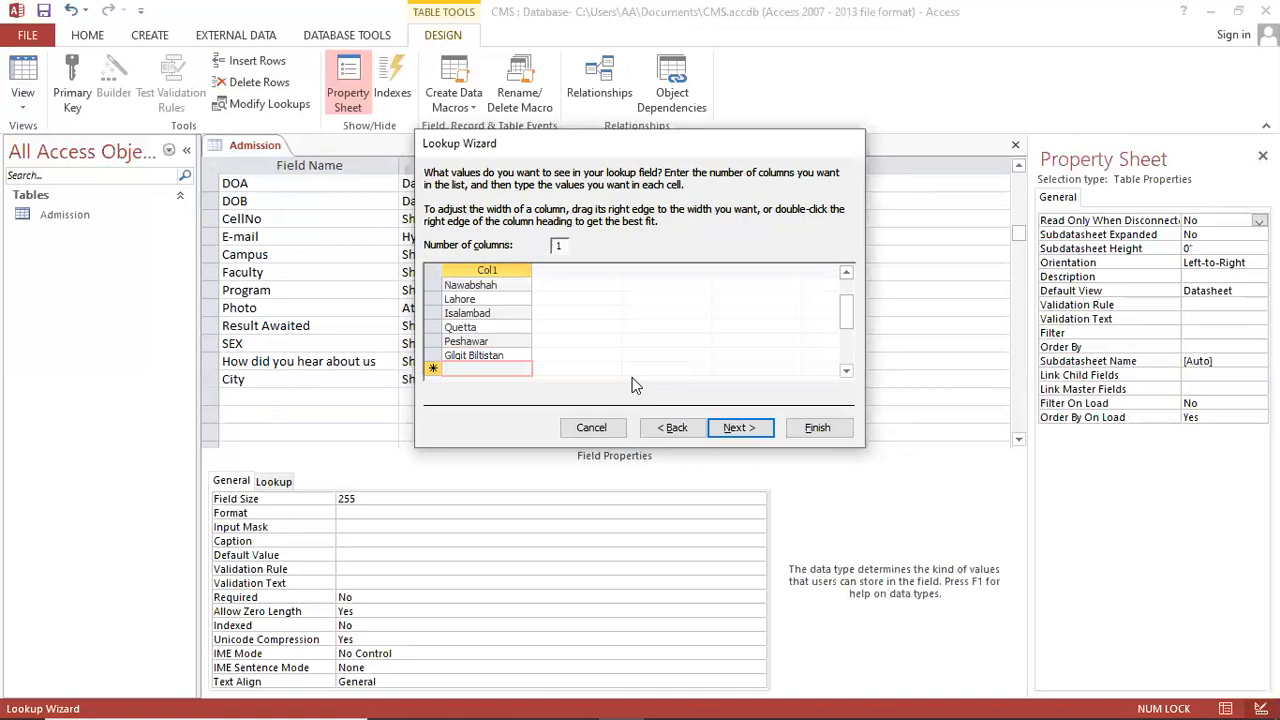
pyautogui.write('Multan')
pyautogui.press('Return')
pyautogui.write('Fai')
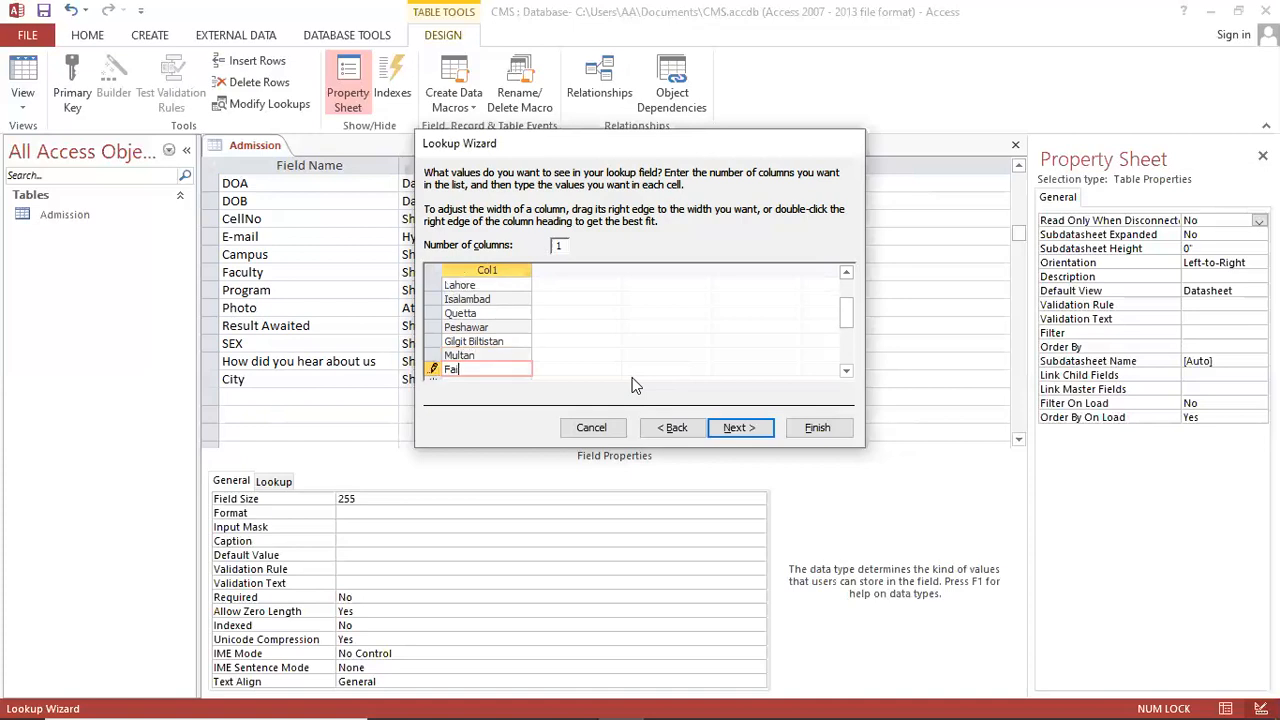
pyautogui.write('salabad')
pyautogui.press('Return')
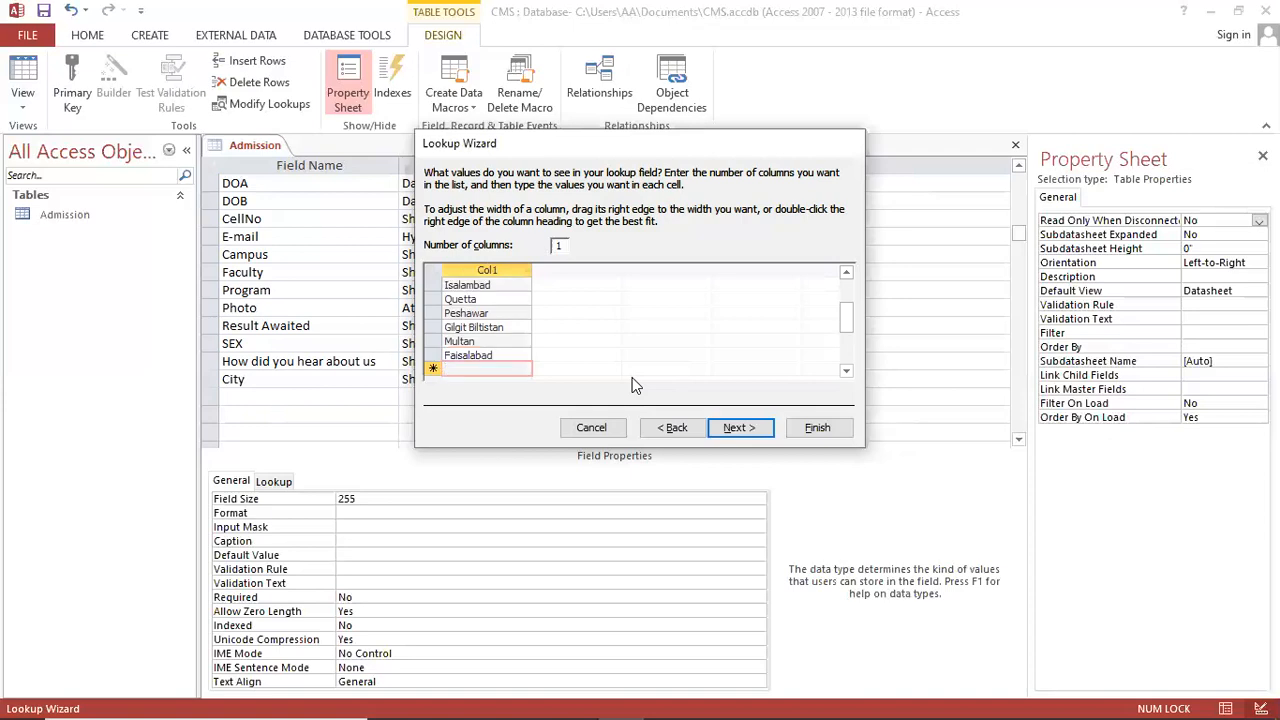
# Step: Finish the City lookup wizard and move to the next empty field row
pyautogui.scroll(2, 737, 304)
pyautogui.click(737, 428)
pyautogui.click(817, 427)
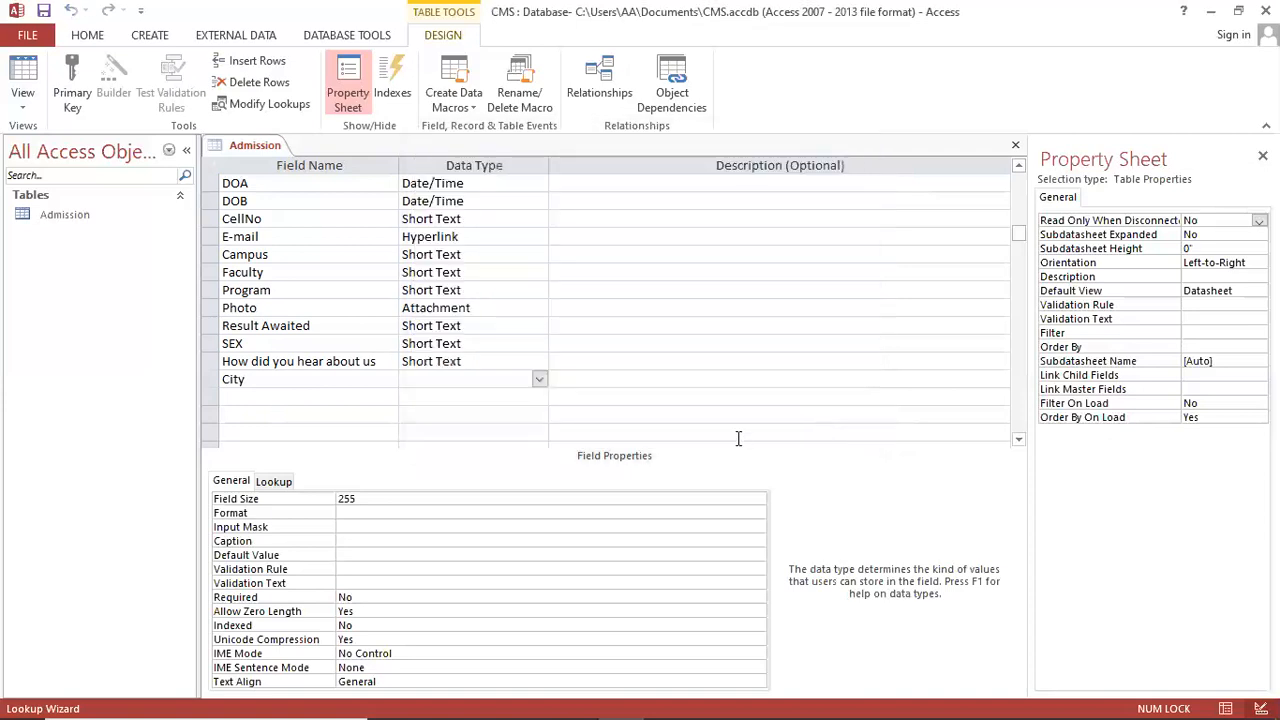
pyautogui.click(346, 393)
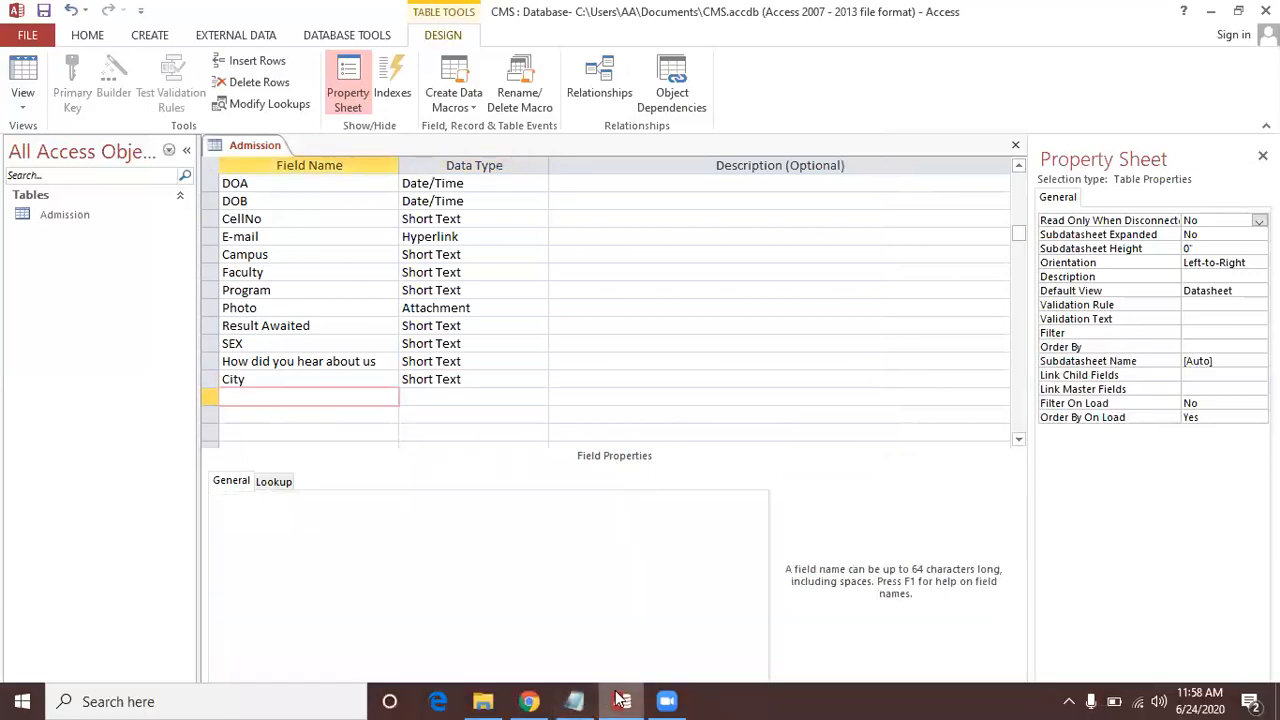
# Step: After checking the Notepad field list, name a new field Address below City and open its Data Type choices
pyautogui.click(620, 700)
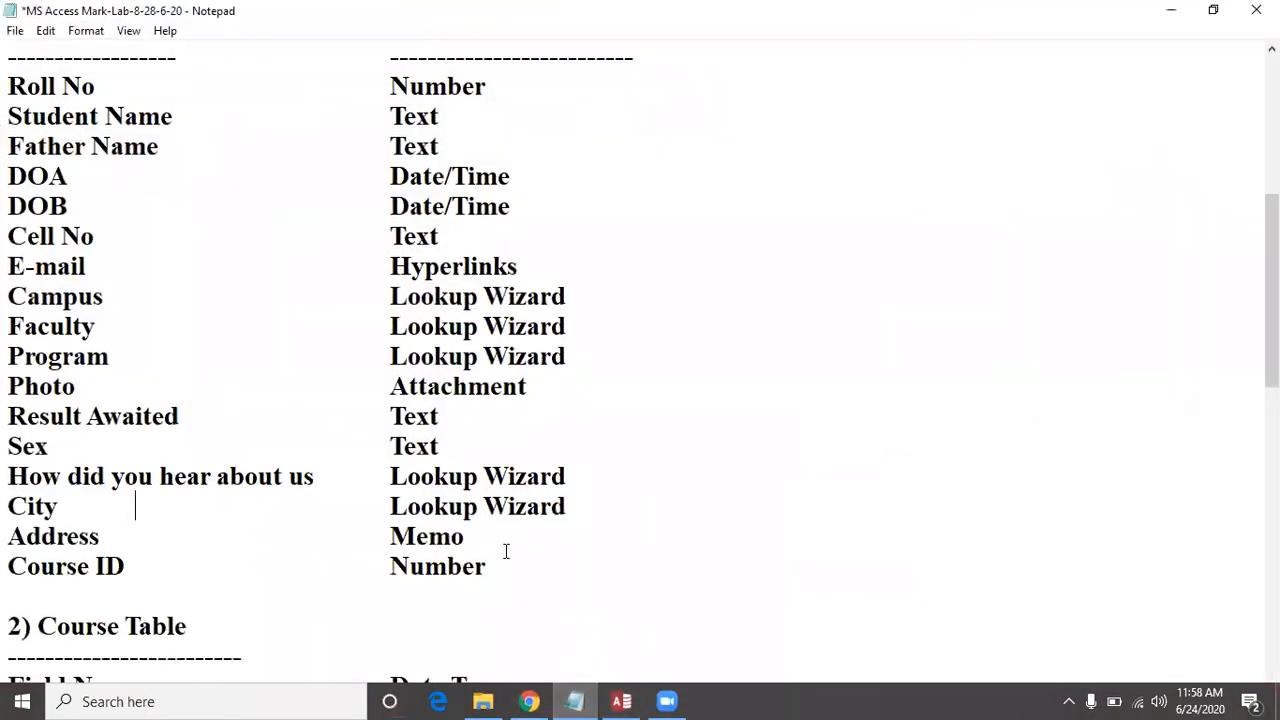
pyautogui.click(140, 569)
pyautogui.moveTo(580, 700)
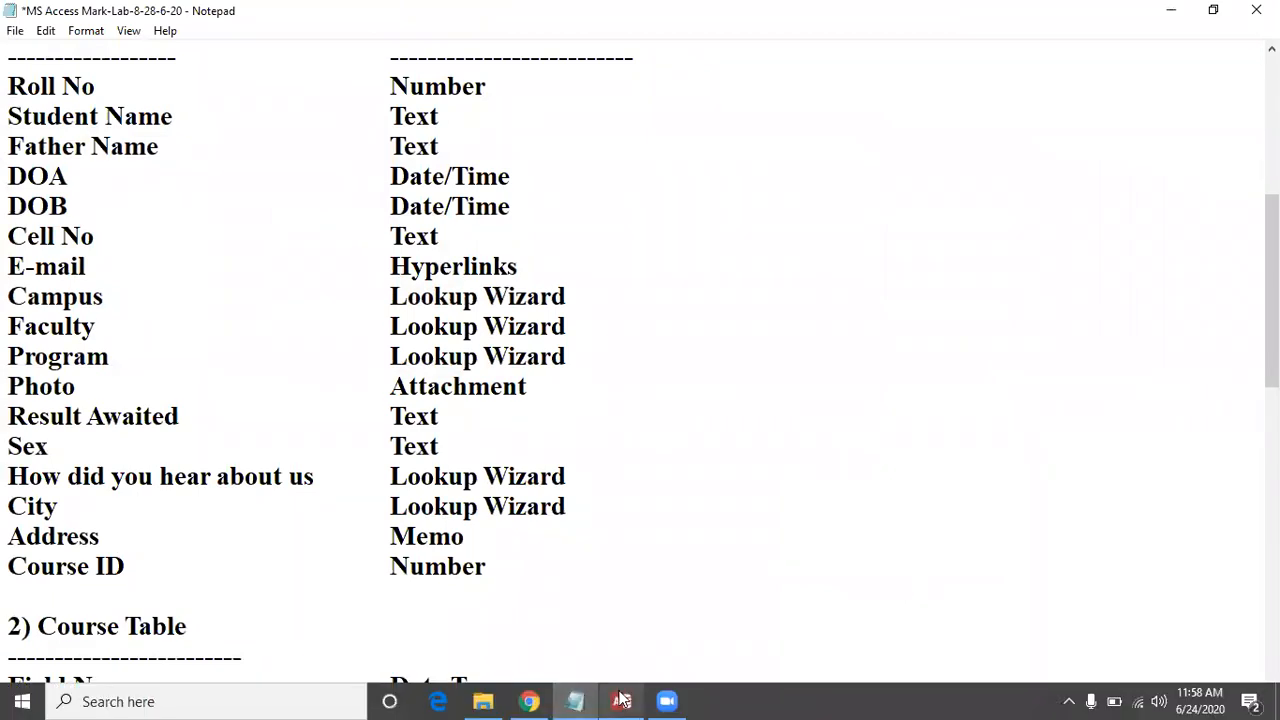
pyautogui.click(620, 700)
pyautogui.write('Address')
pyautogui.press('Tab')
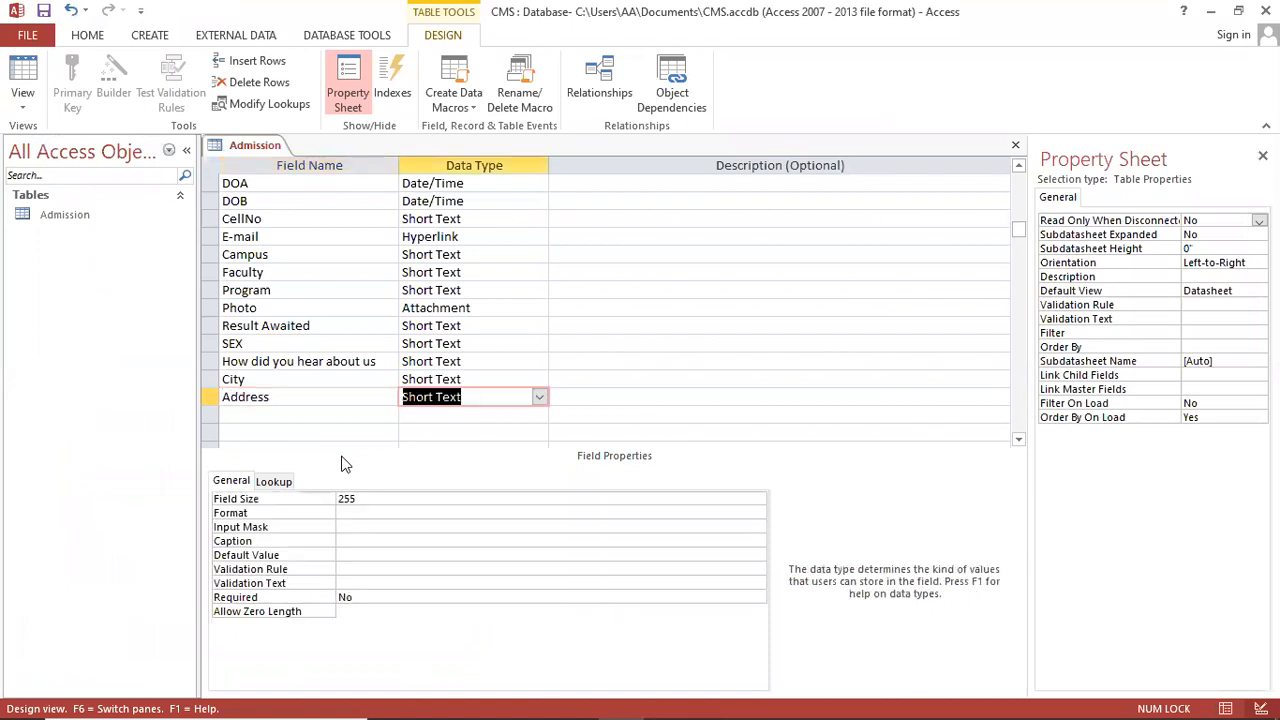
pyautogui.write('m')
pyautogui.press('BackSpace')
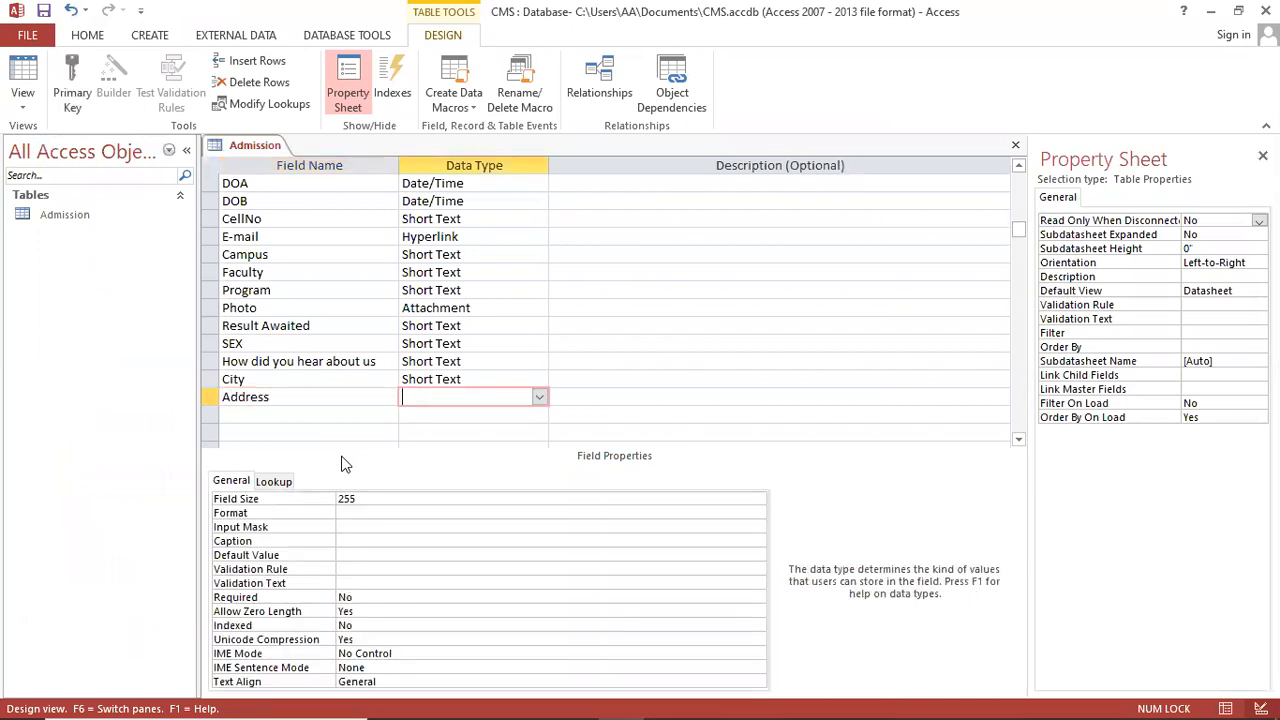
pyautogui.click(539, 397)
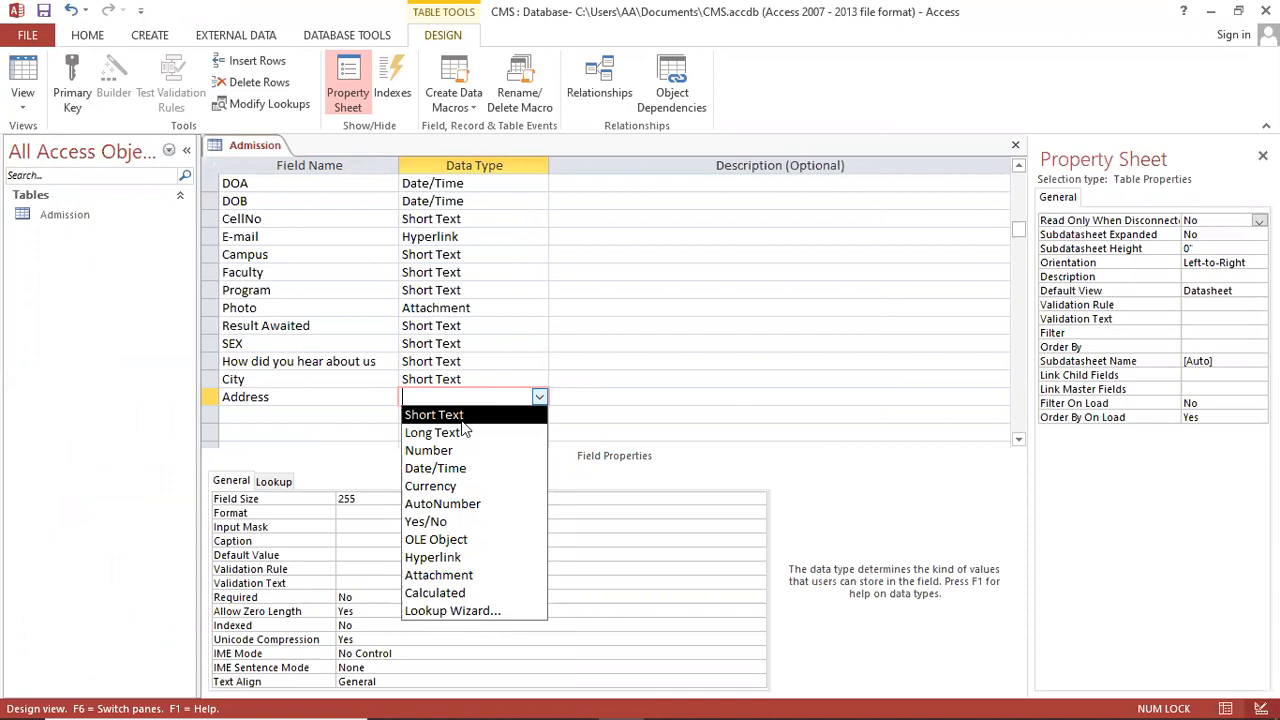
# Step: Keep Address as Short Text and add a CourseID field with the Number data type
pyautogui.click(463, 418)
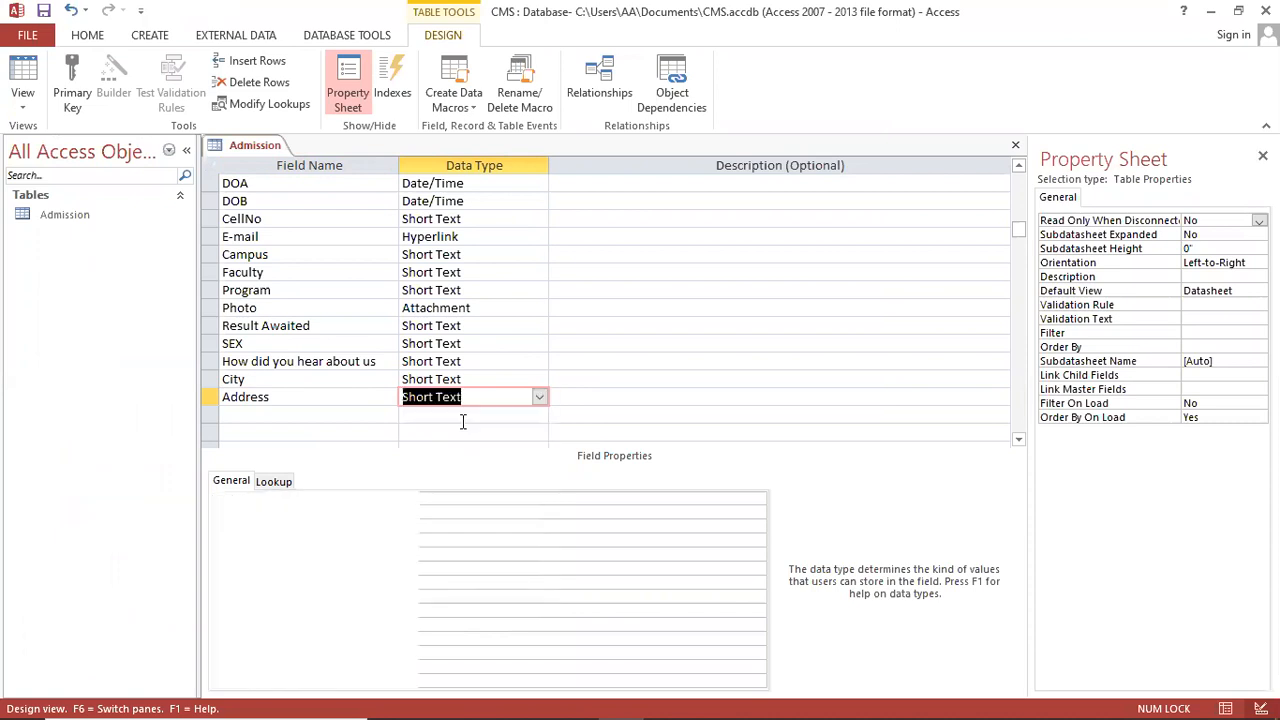
pyautogui.click(329, 415)
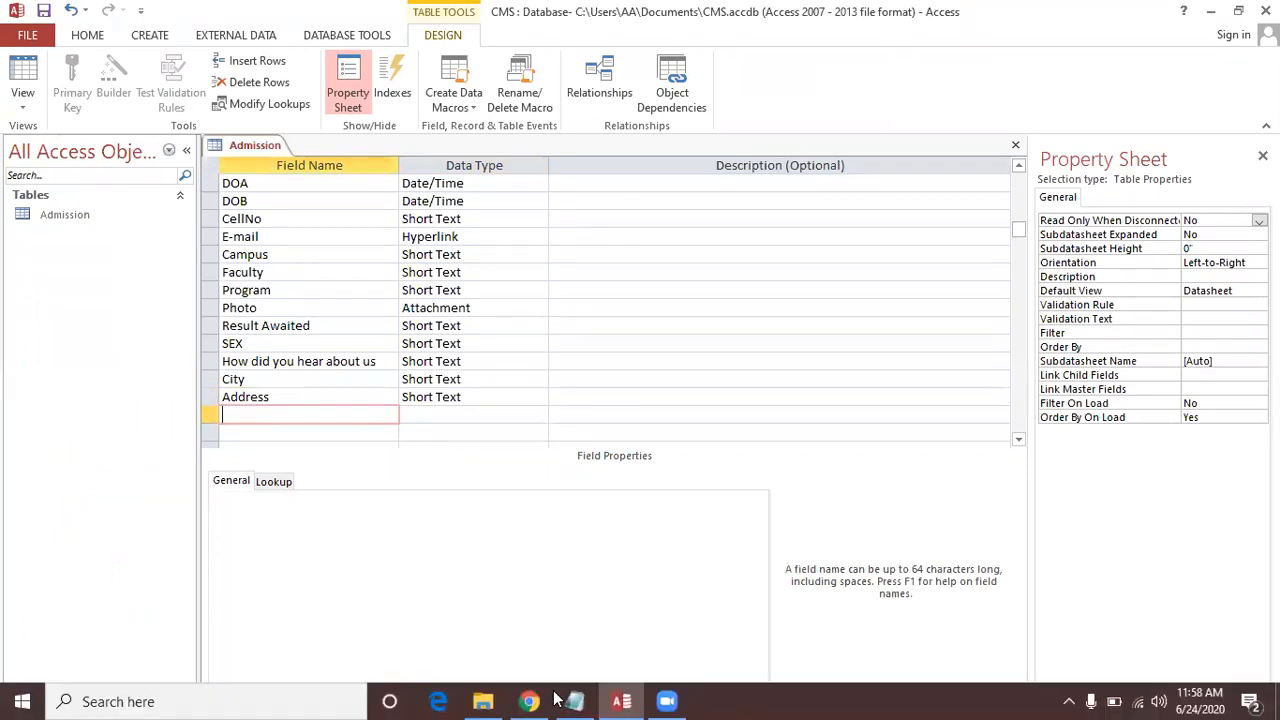
pyautogui.click(574, 700)
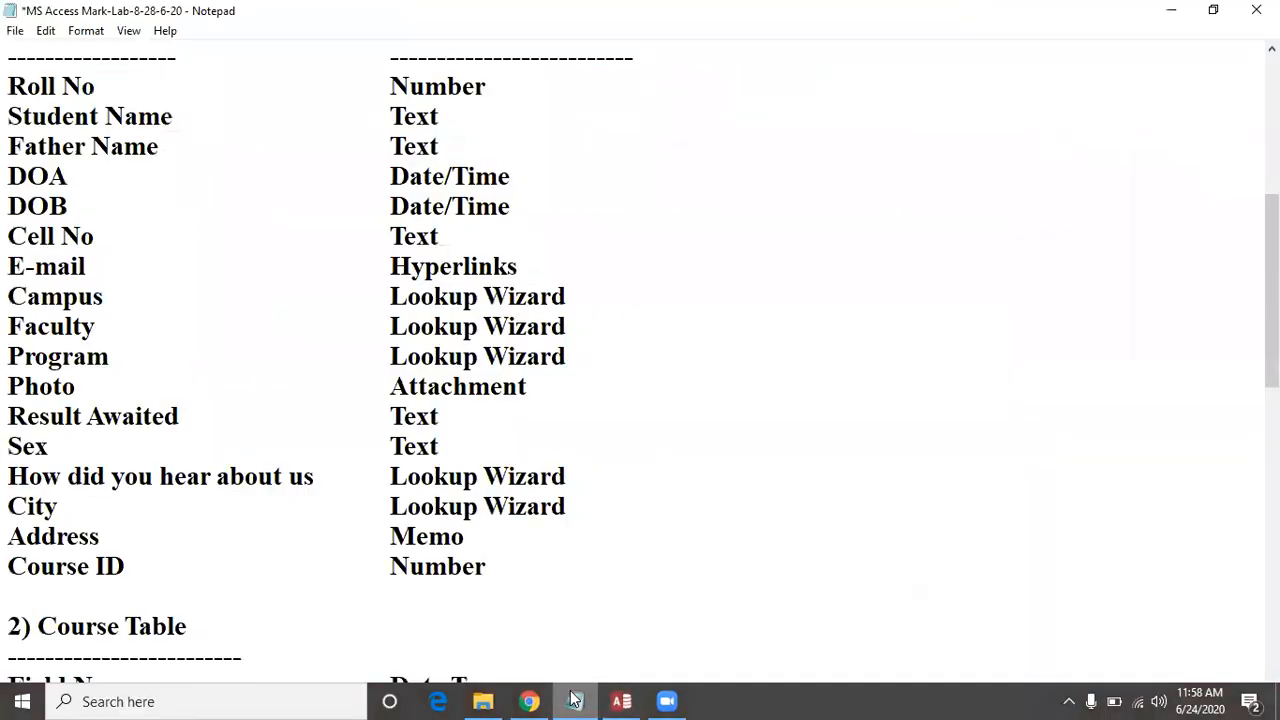
pyautogui.click(574, 700)
pyautogui.write('CourseID')
pyautogui.press('Tab')
pyautogui.write('n')
pyautogui.press('Tab')
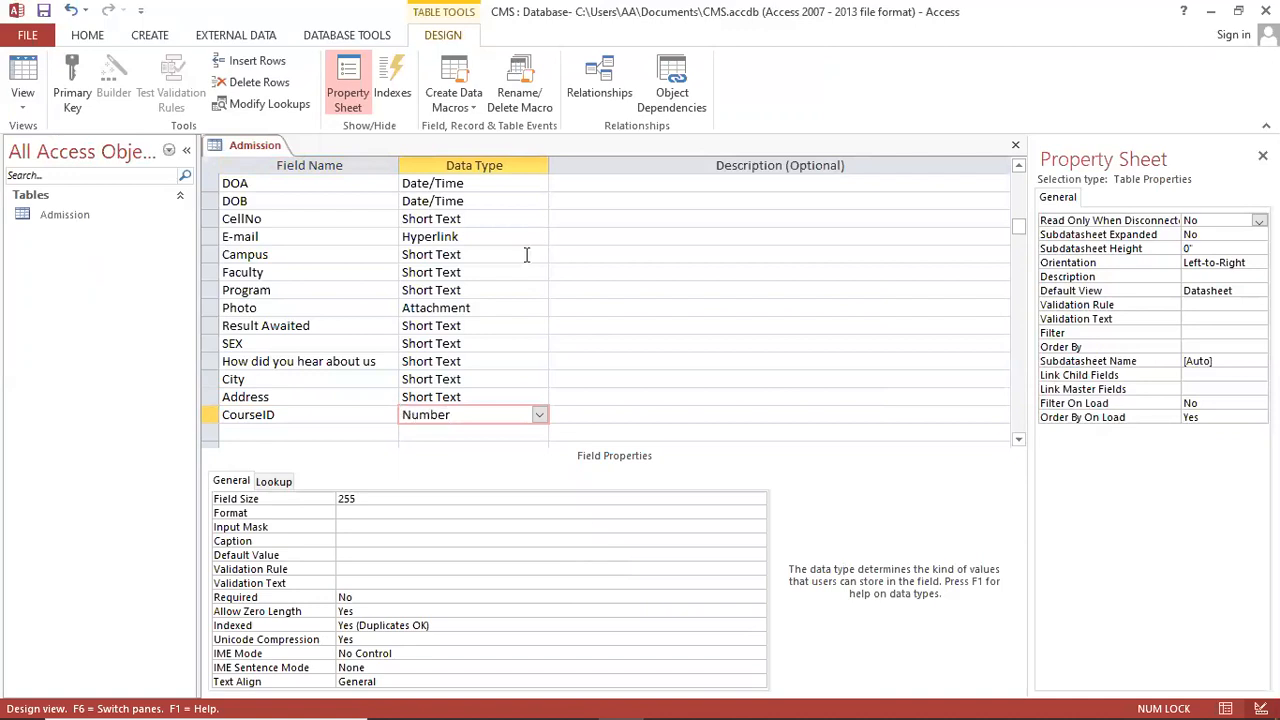
# Step: Review the CellNo and StudentName fields, then close the Property Sheet and Admission design
pyautogui.scroll(1, 500, 265)
pyautogui.click(372, 275)
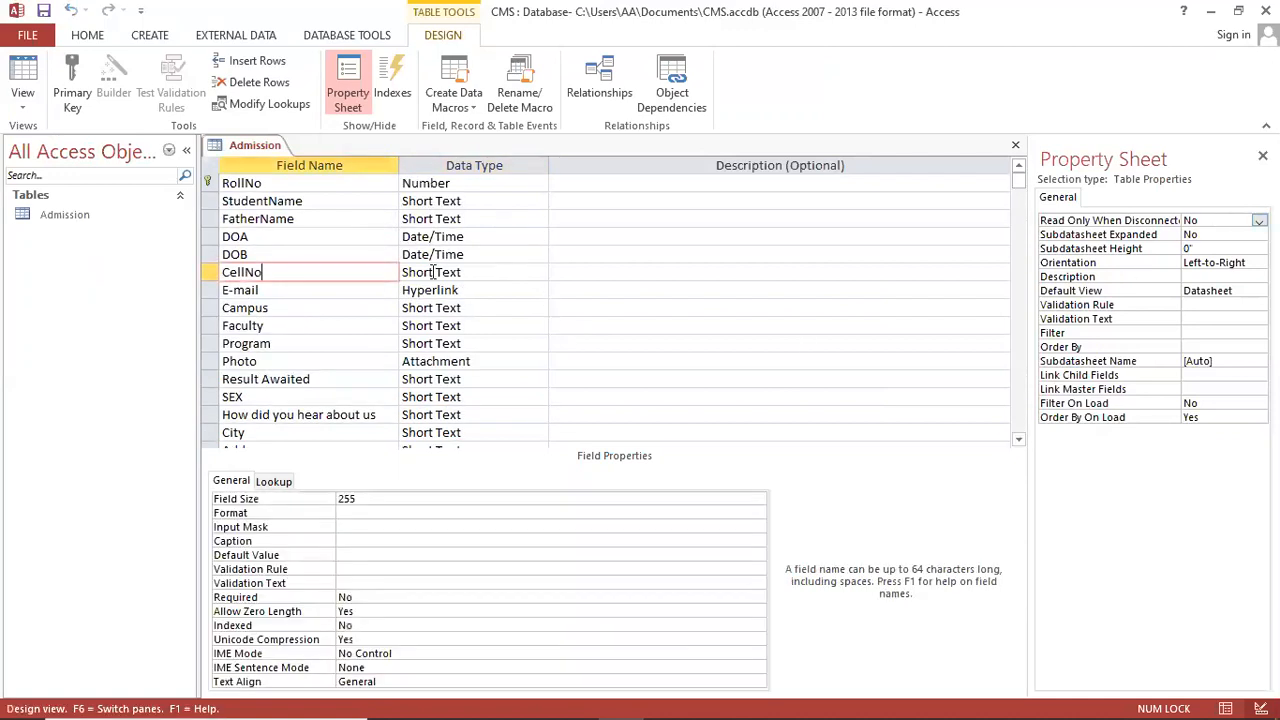
pyautogui.click(387, 203)
pyautogui.scroll(-2, 374, 222)
pyautogui.scroll(2, 372, 220)
pyautogui.press('Up')
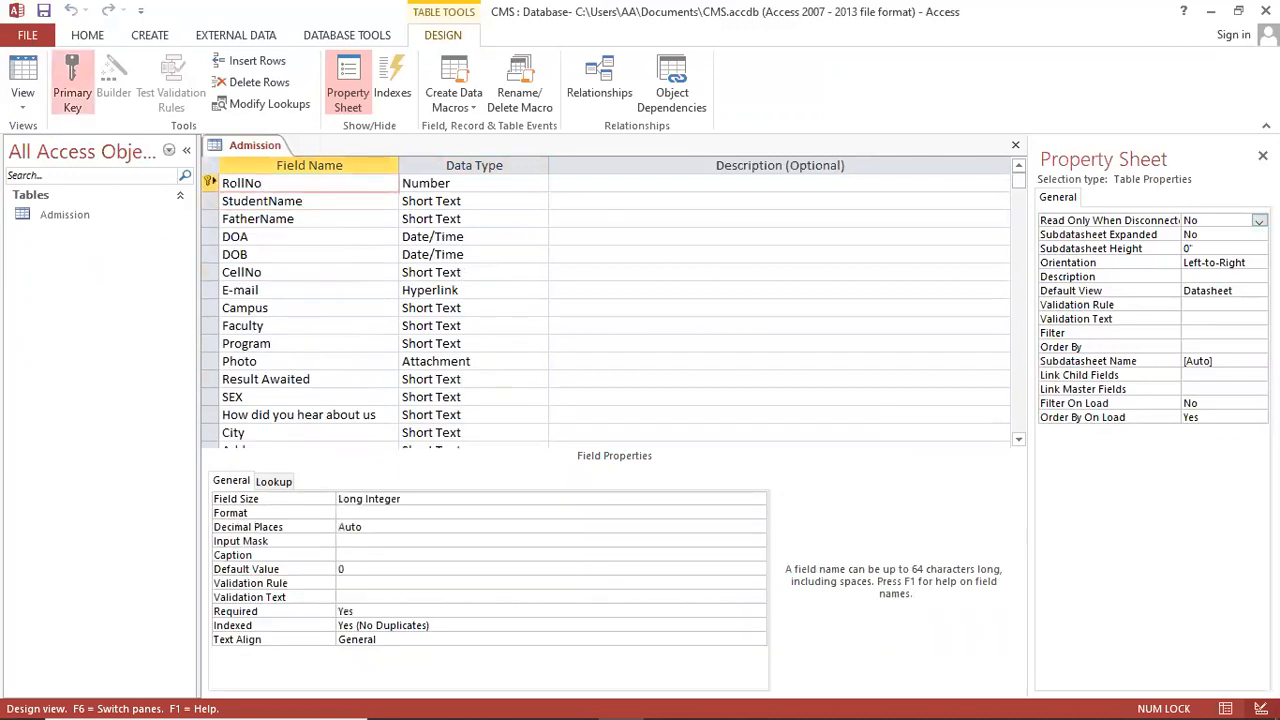
pyautogui.click(1262, 156)
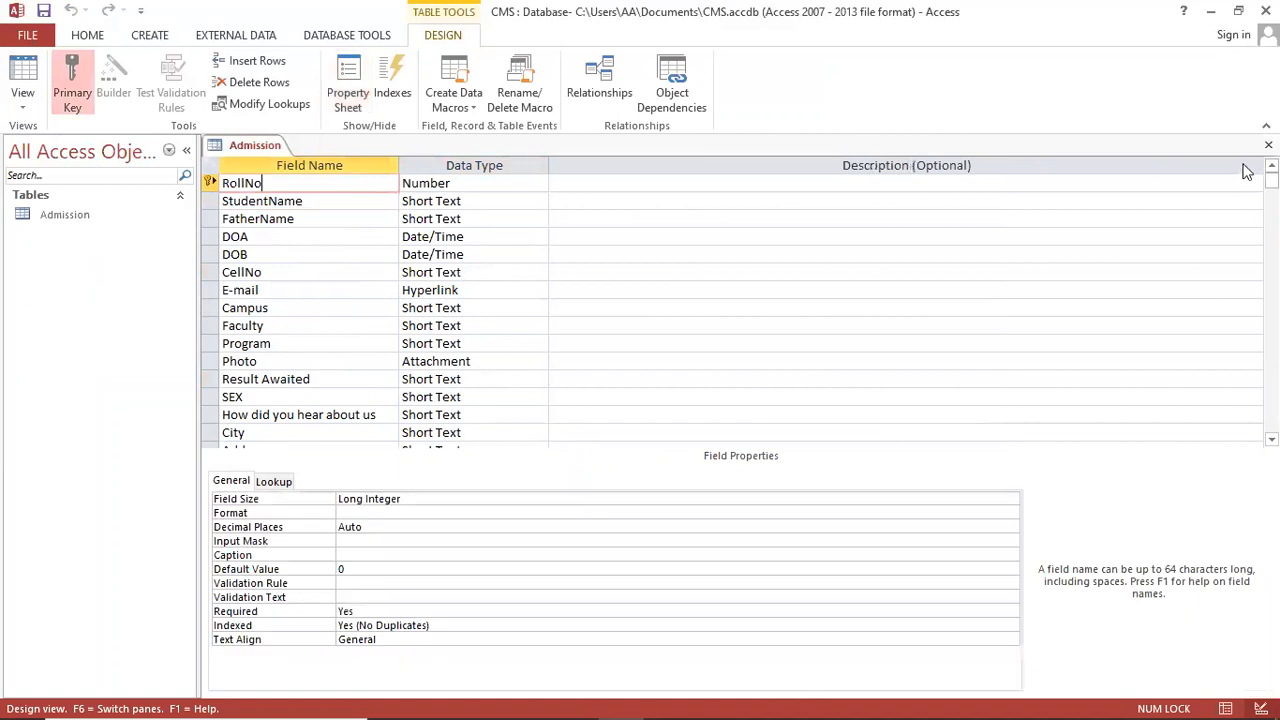
pyautogui.click(1269, 146)
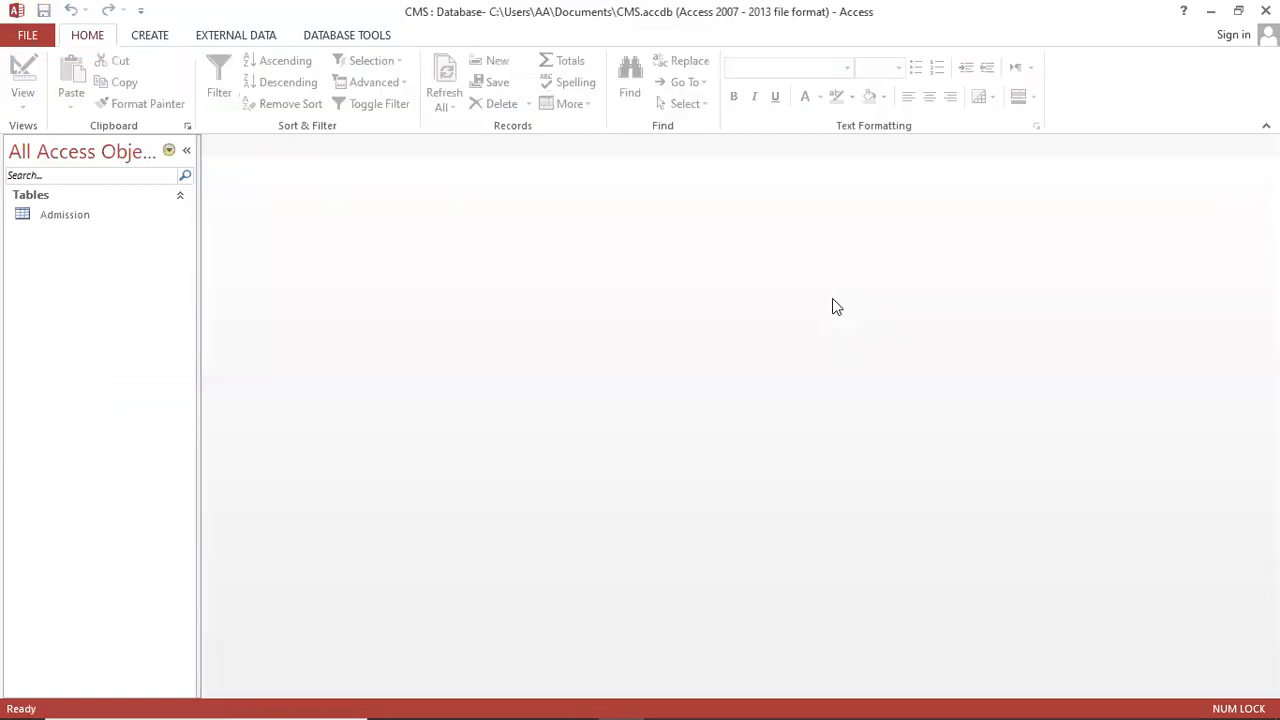
# Step: Open the Admission table and enter RollNo 1 with the student's and father's names
pyautogui.click(73, 219)
pyautogui.doubleClick(72, 219)
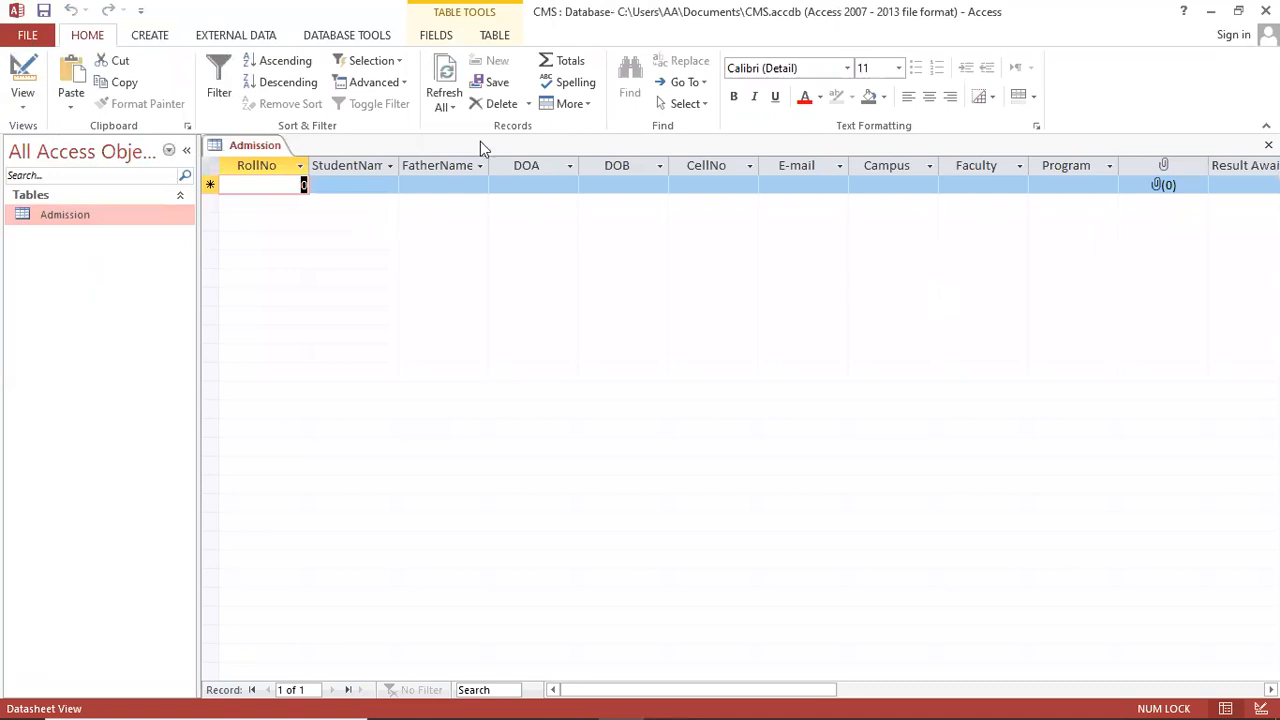
pyautogui.write('1')
pyautogui.press('Tab')
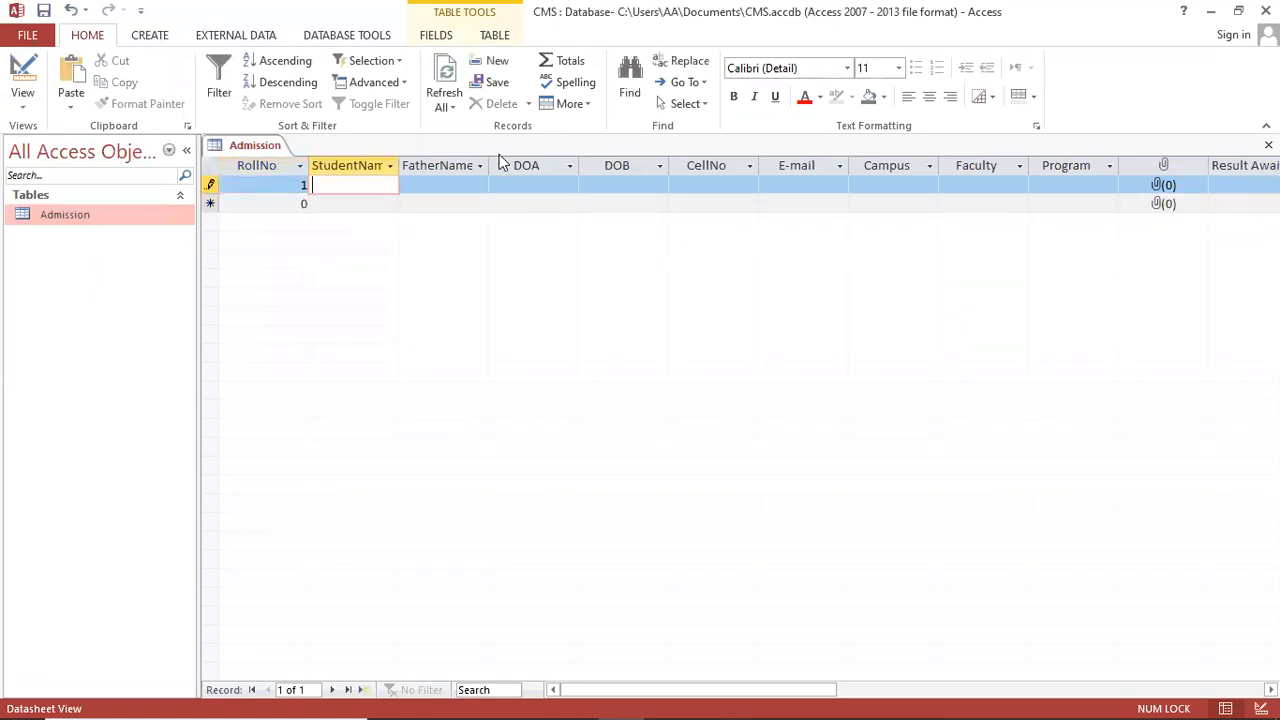
pyautogui.write('Asim')
pyautogui.press('Tab')
pyautogui.write('Basit')
pyautogui.press('Tab')
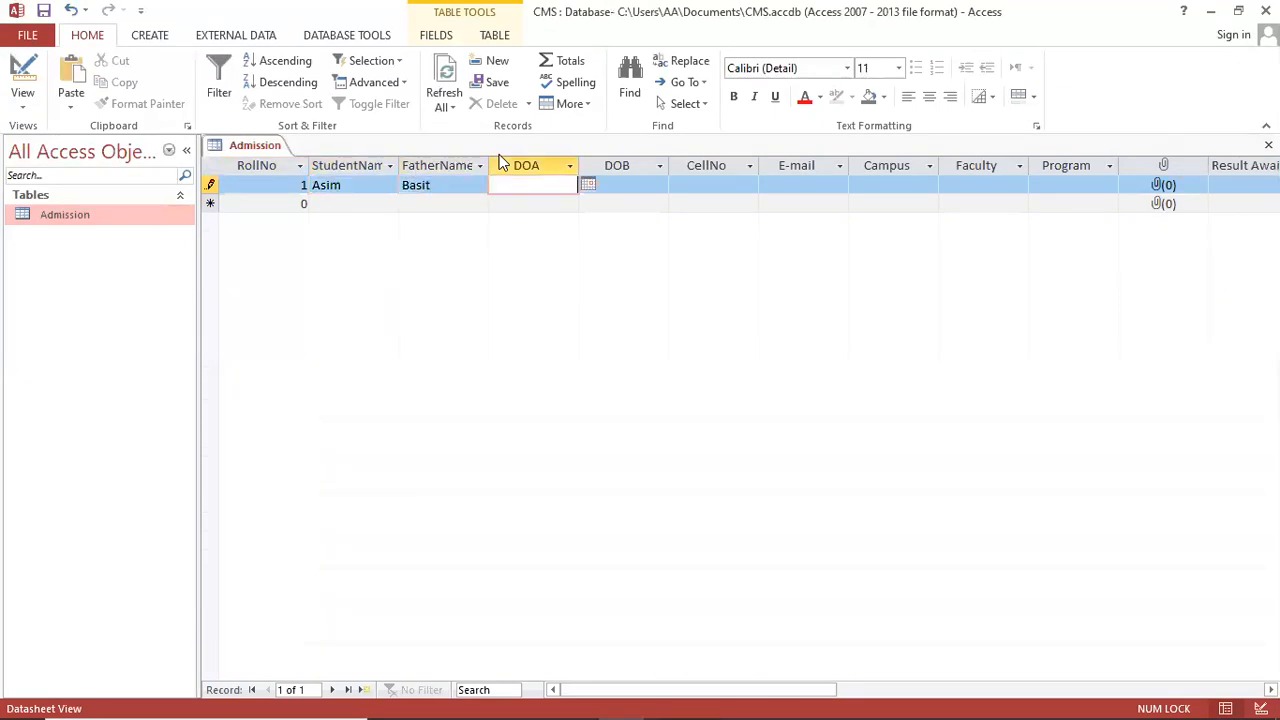
pyautogui.write('1/1/2020')
pyautogui.press('Tab')
pyautogui.write('14-5-')
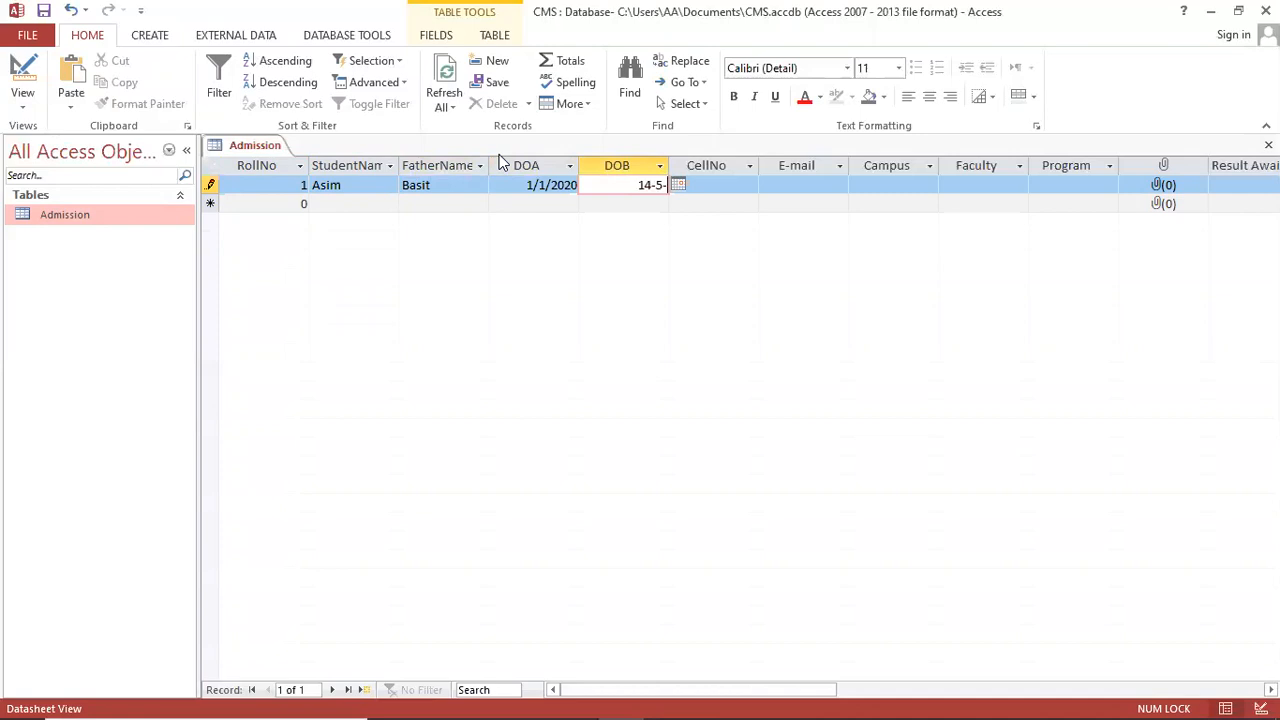
pyautogui.write('90')
pyautogui.press('Tab')
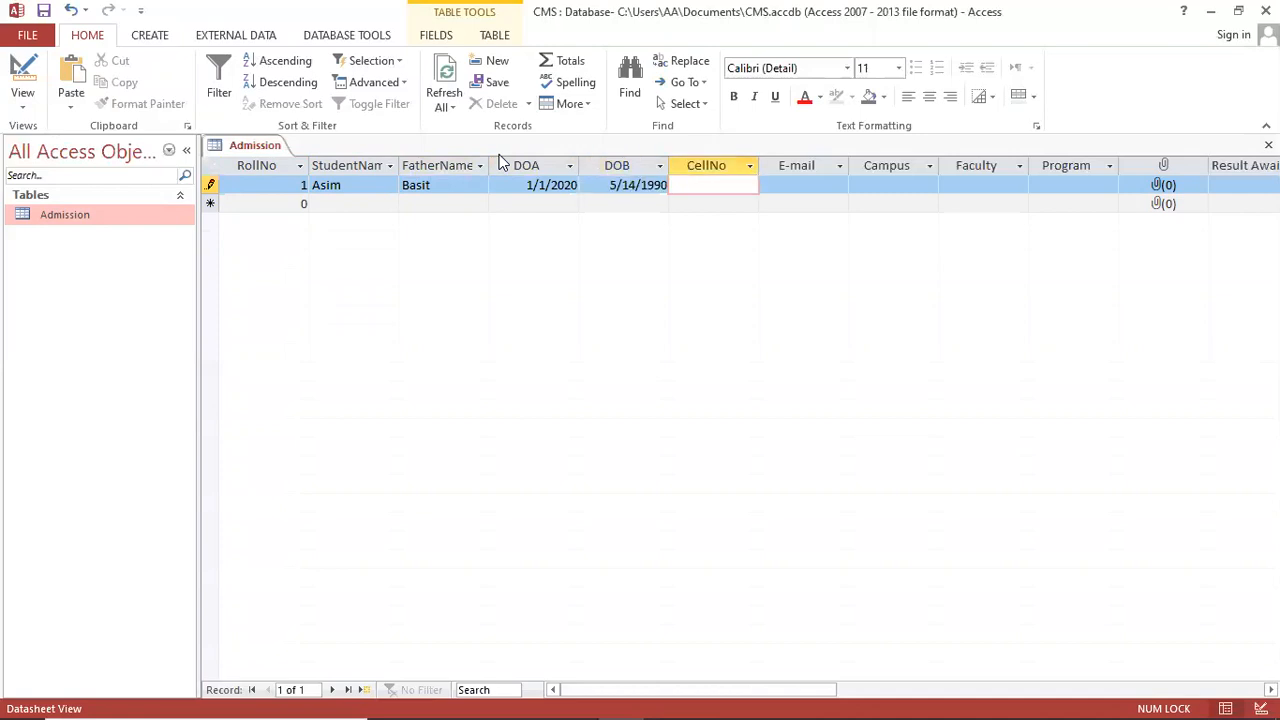
pyautogui.press('Tab')
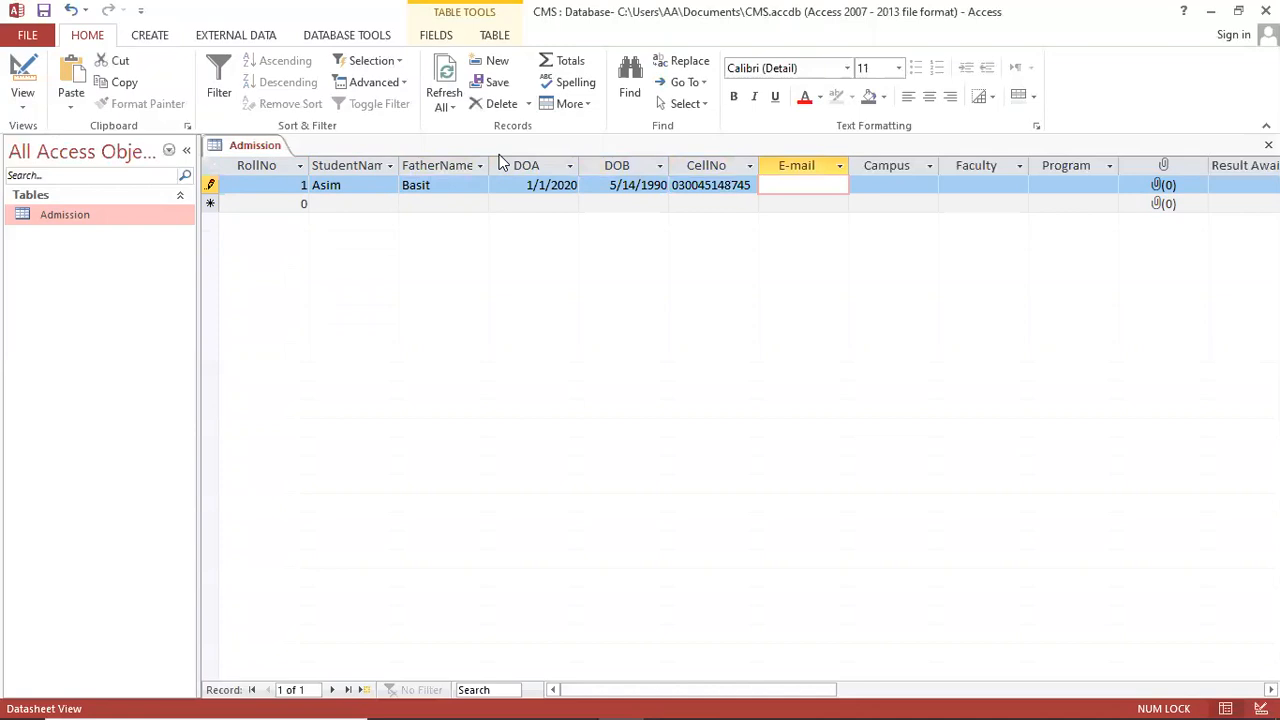
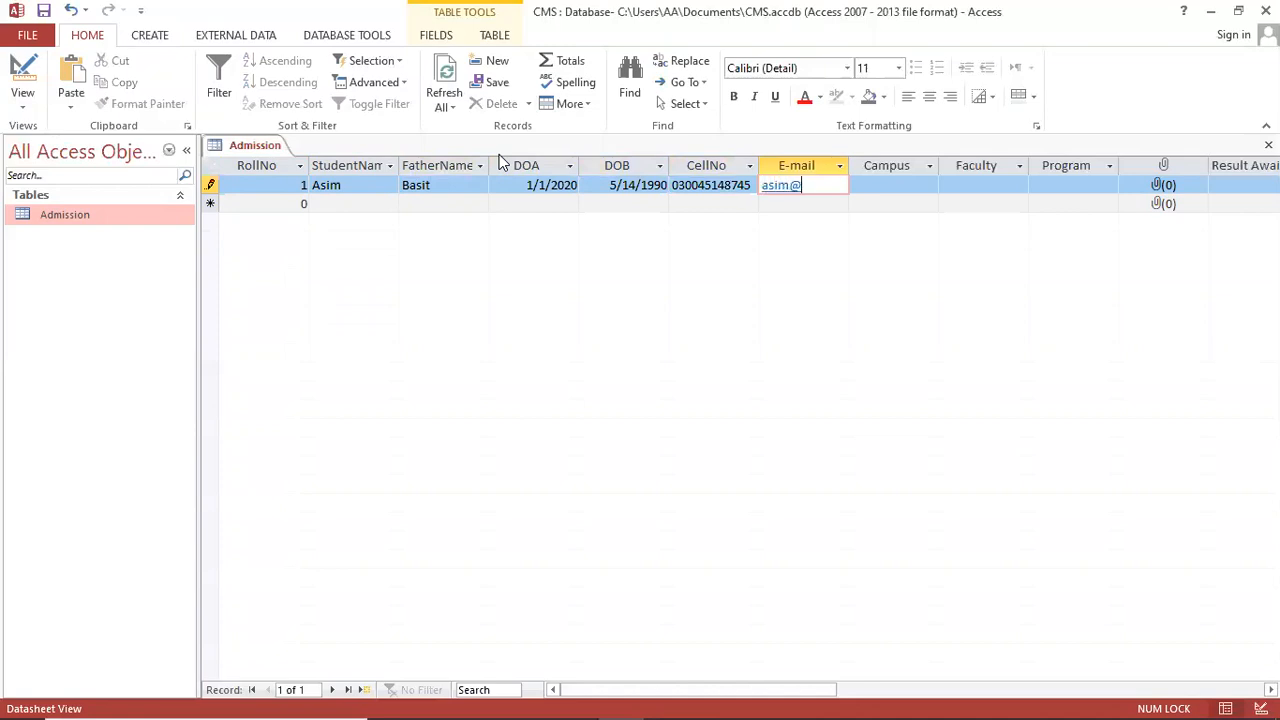
pyautogui.press('Tab')
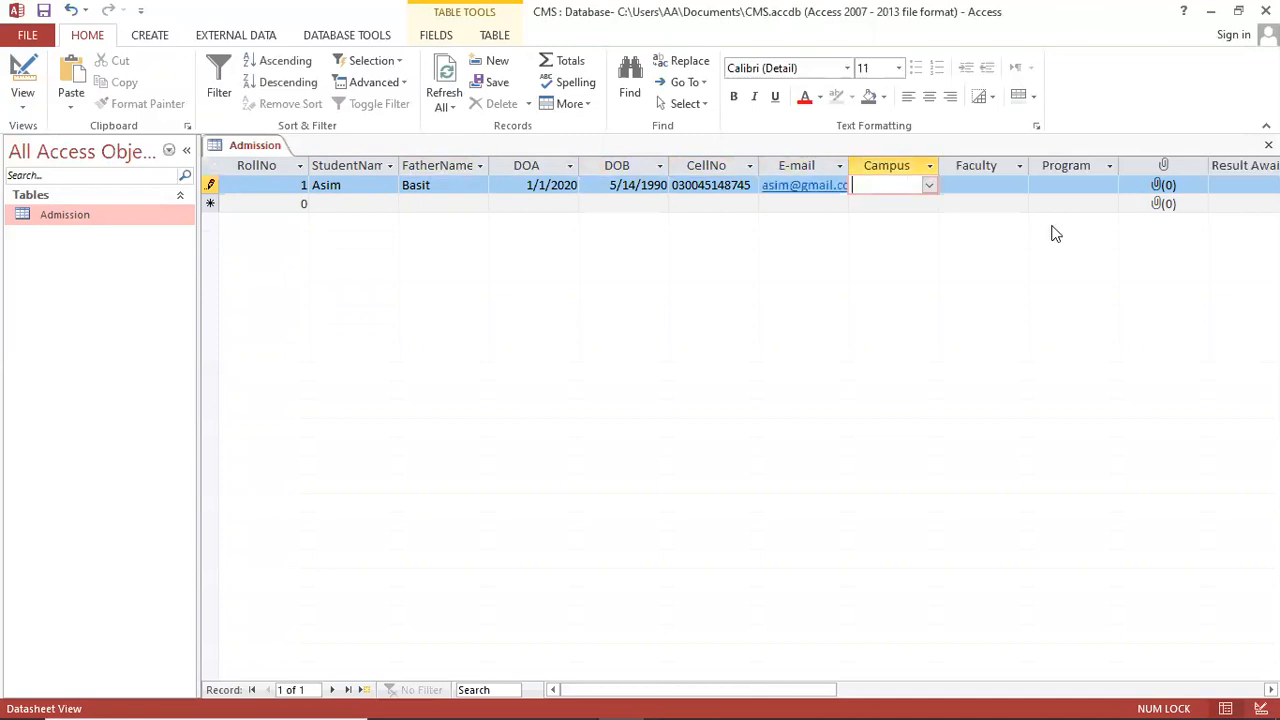
# Step: Set record 1's Campus to Nazimbad and Faculty to FEST
pyautogui.click(928, 188)
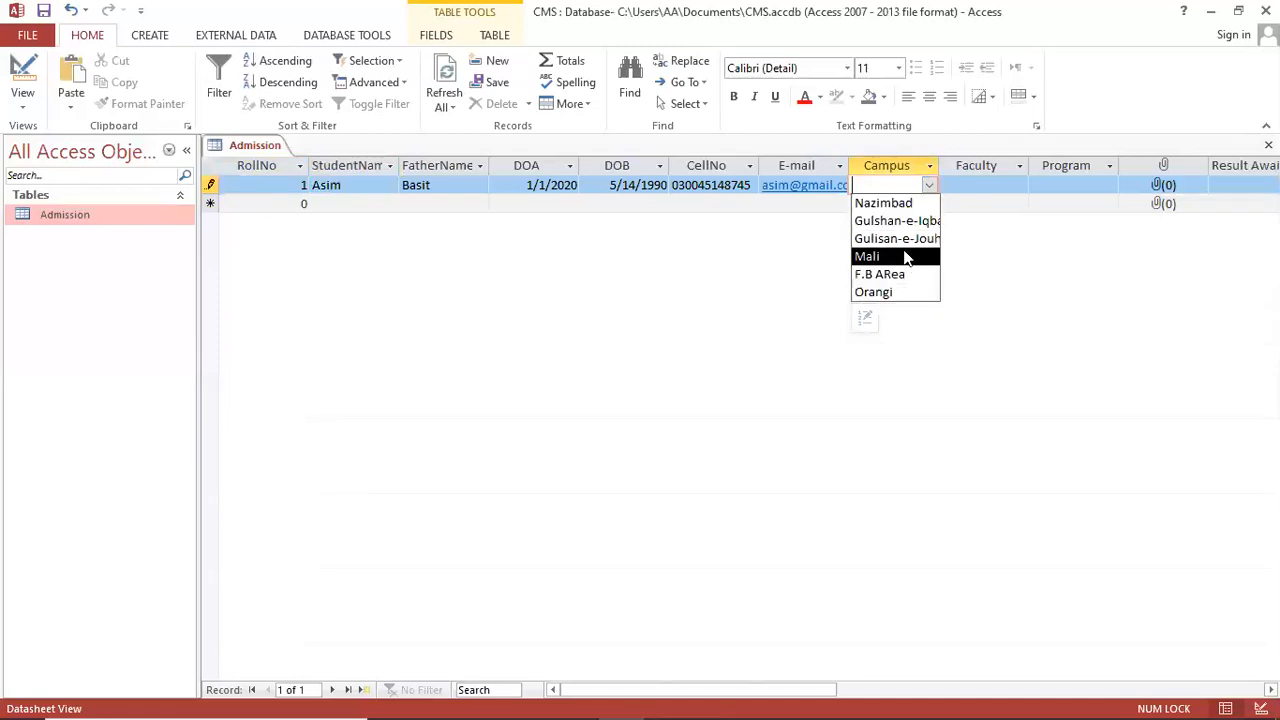
pyautogui.click(898, 203)
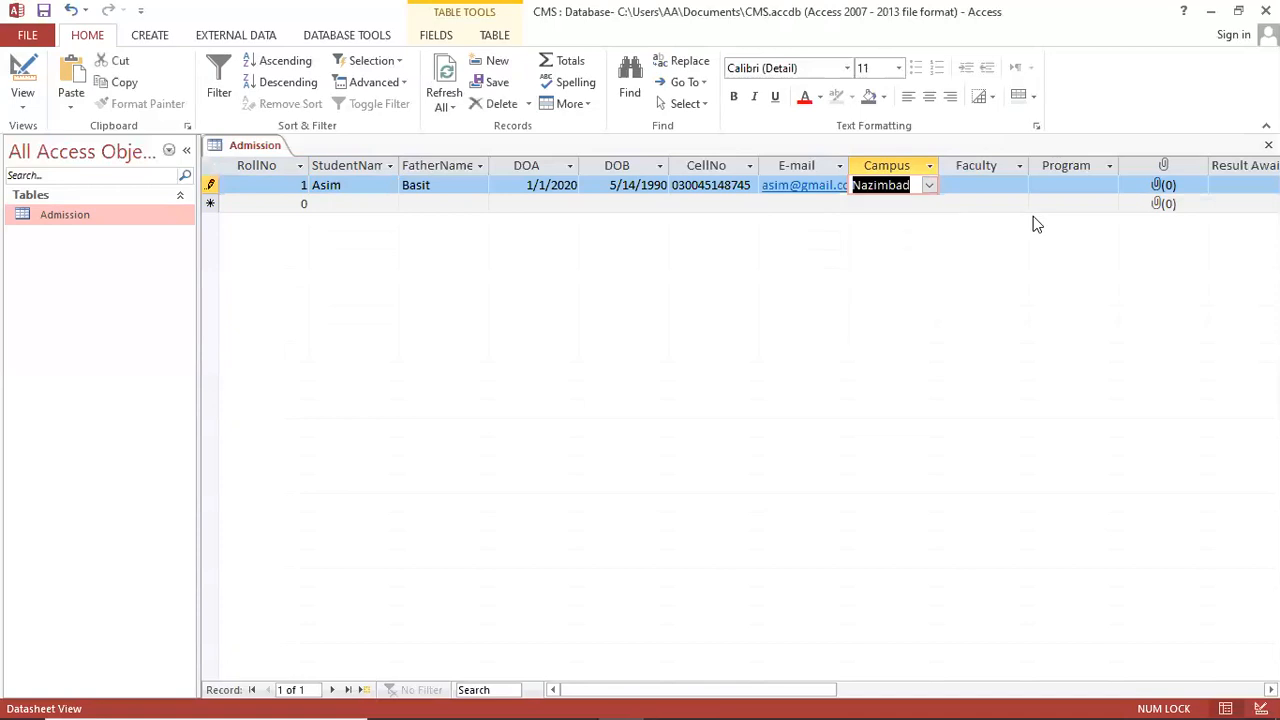
pyautogui.click(1002, 184)
pyautogui.click(1018, 184)
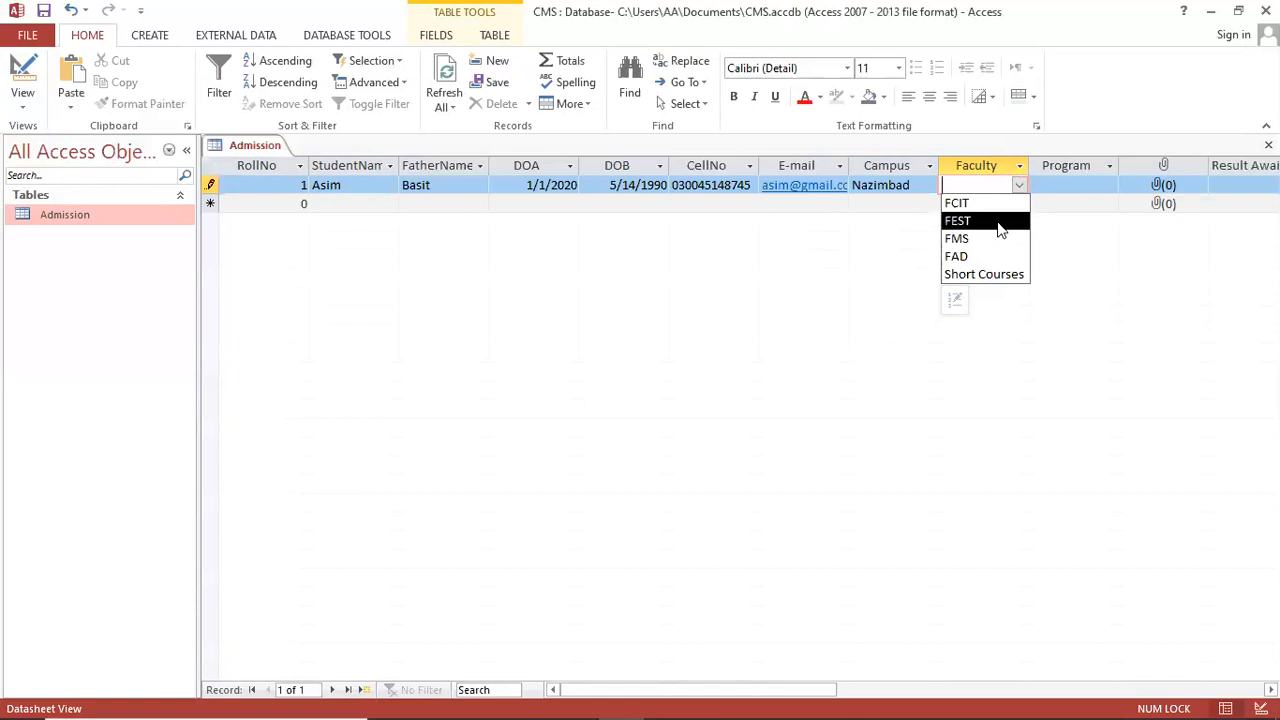
pyautogui.click(998, 222)
# Step: Widen the Program column and set Program to BS Mechanical
pyautogui.click(1094, 191)
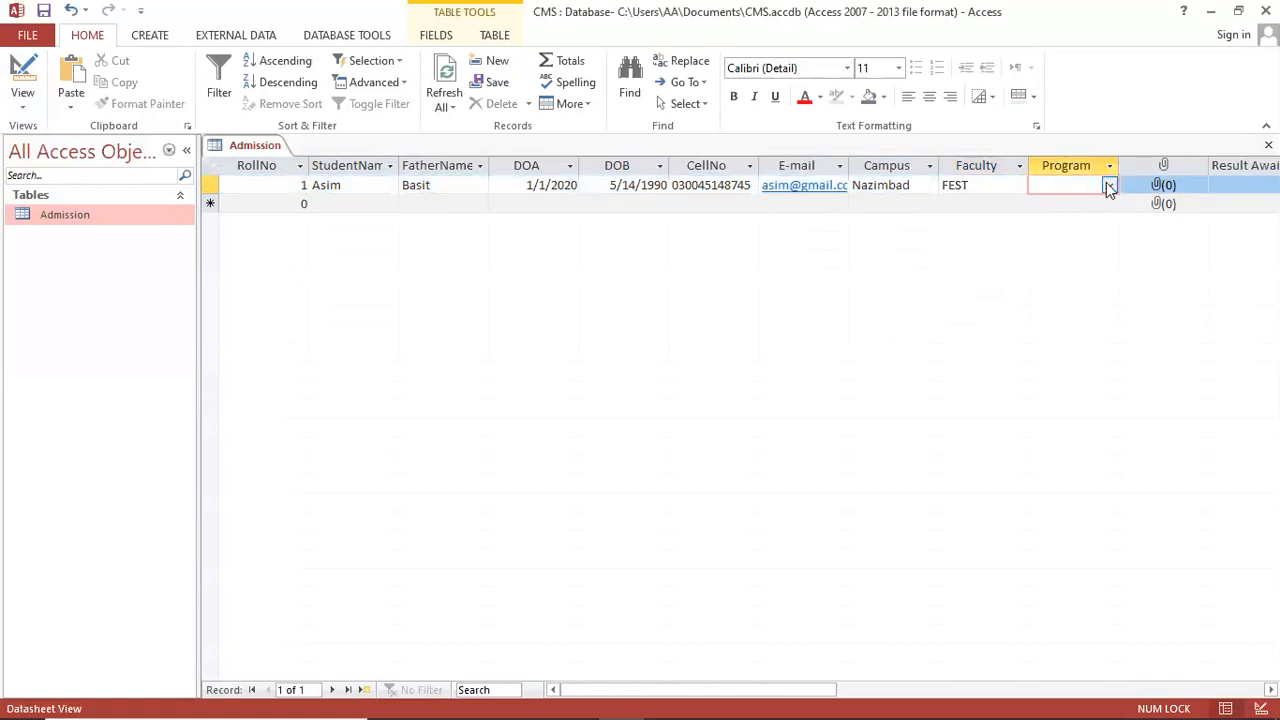
pyautogui.click(1108, 188)
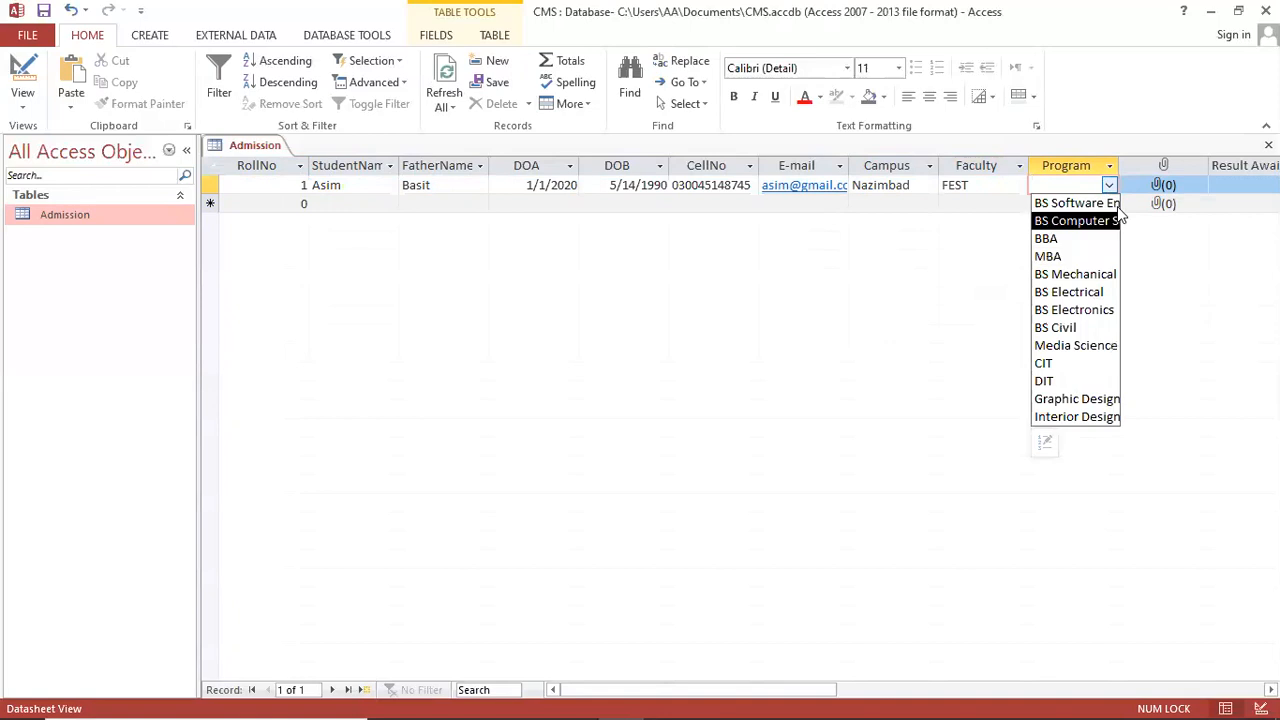
pyautogui.moveTo(1158, 168); pyautogui.dragTo(1156, 169)
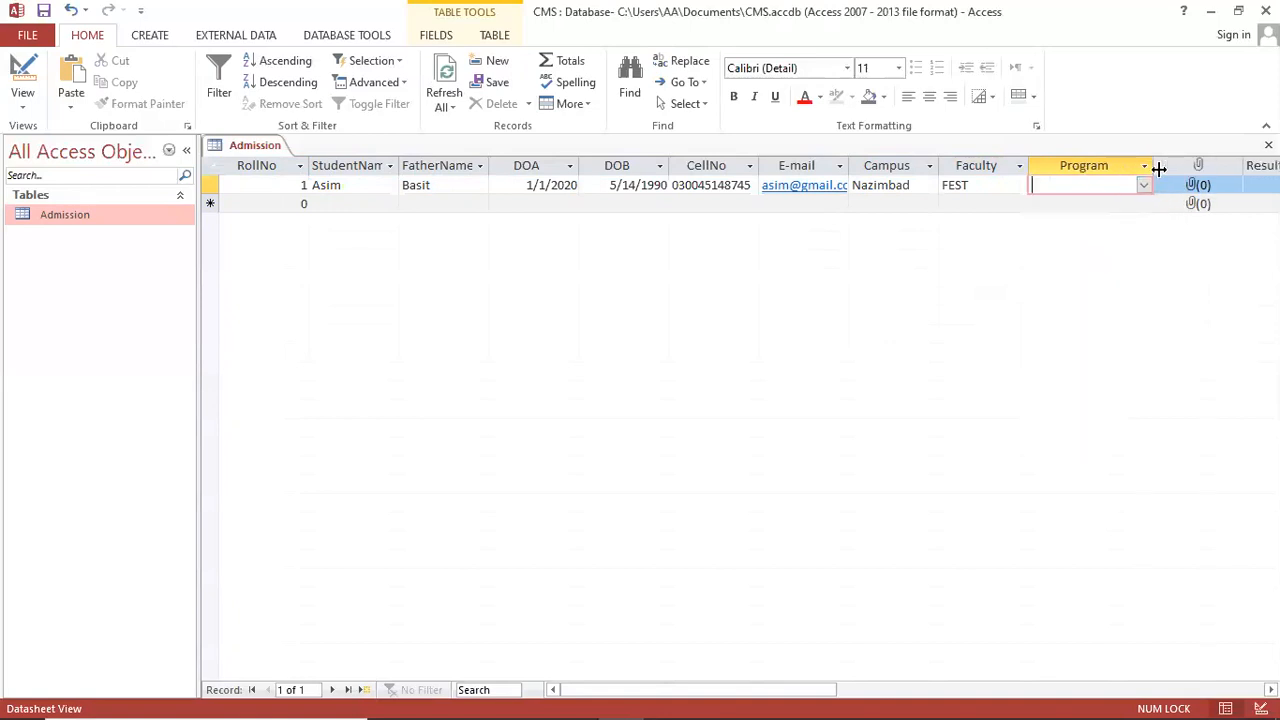
pyautogui.click(1143, 186)
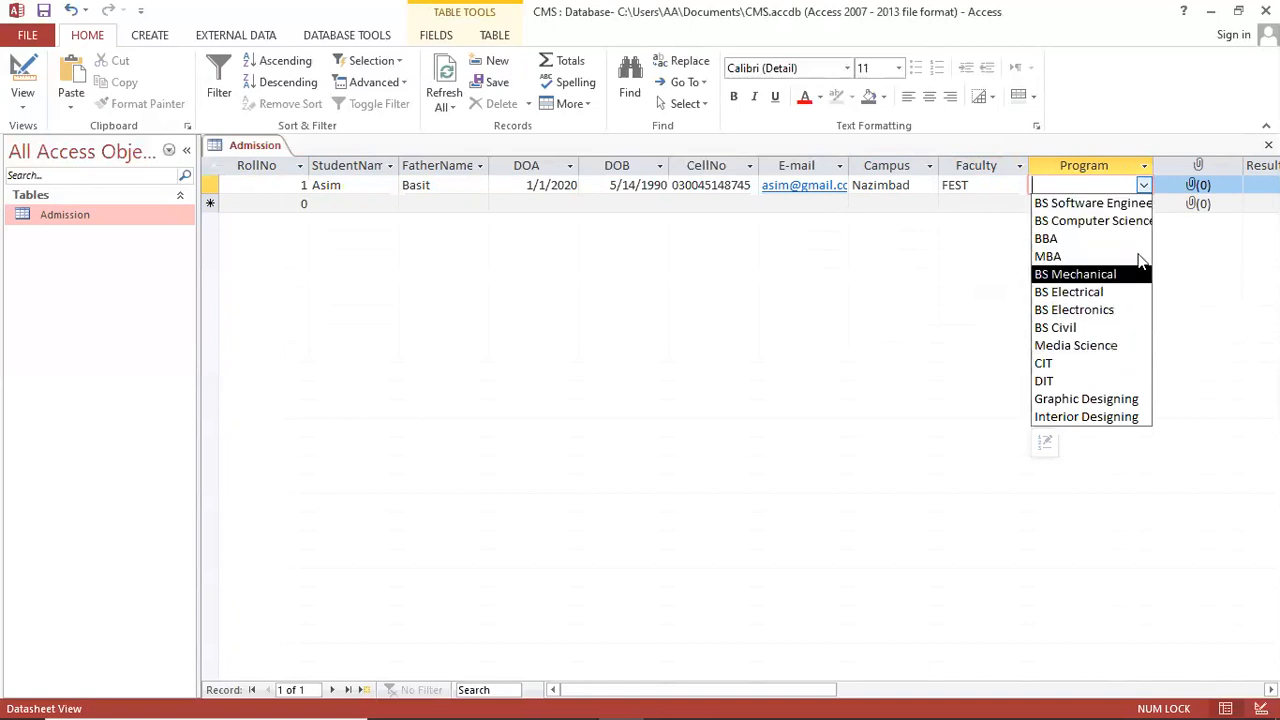
pyautogui.click(1120, 274)
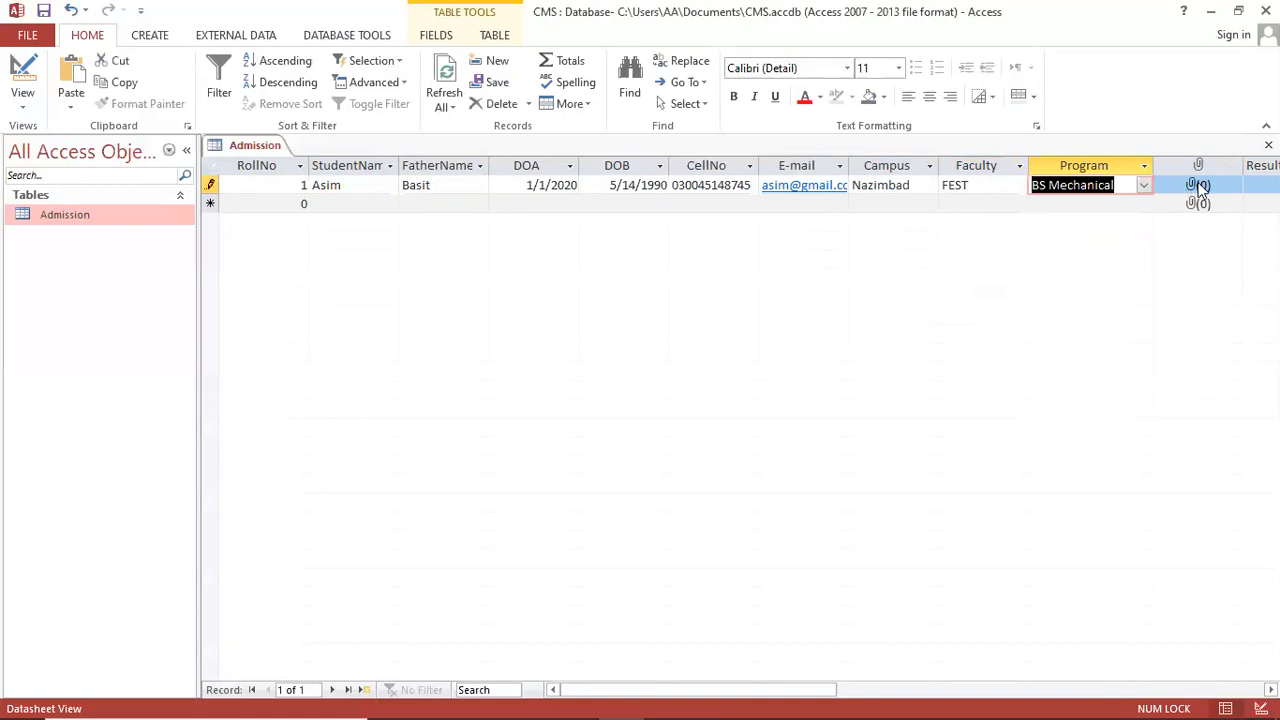
pyautogui.doubleClick(1199, 186)
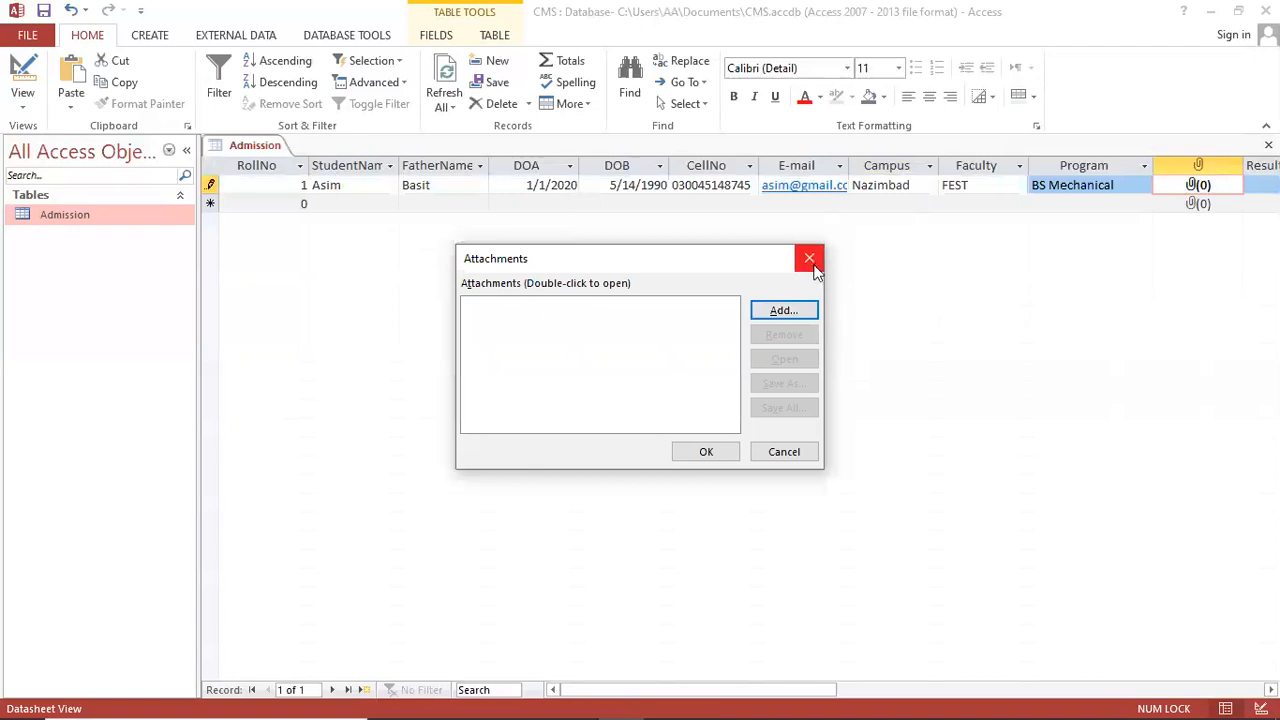
# Step: Attach a student photo from D:\MY DESKTOP 2020\cover pics to record 1
pyautogui.click(799, 311)
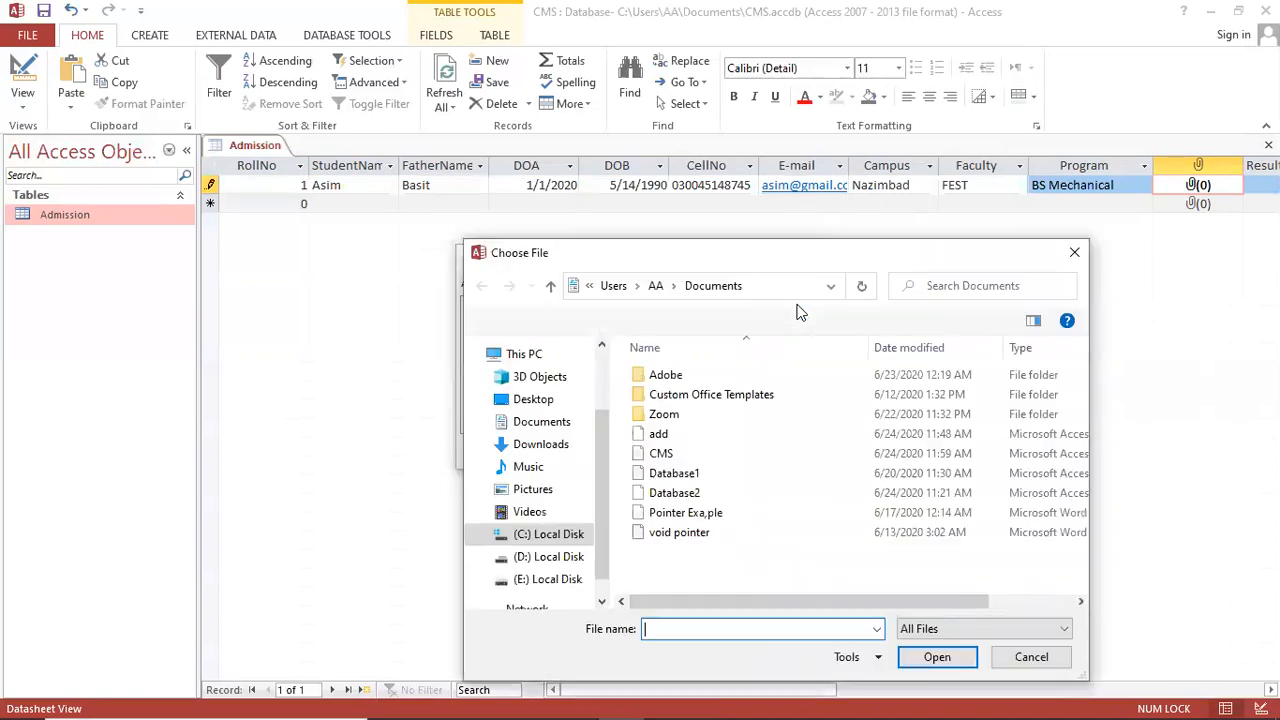
pyautogui.moveTo(740, 262); pyautogui.dragTo(735, 172)
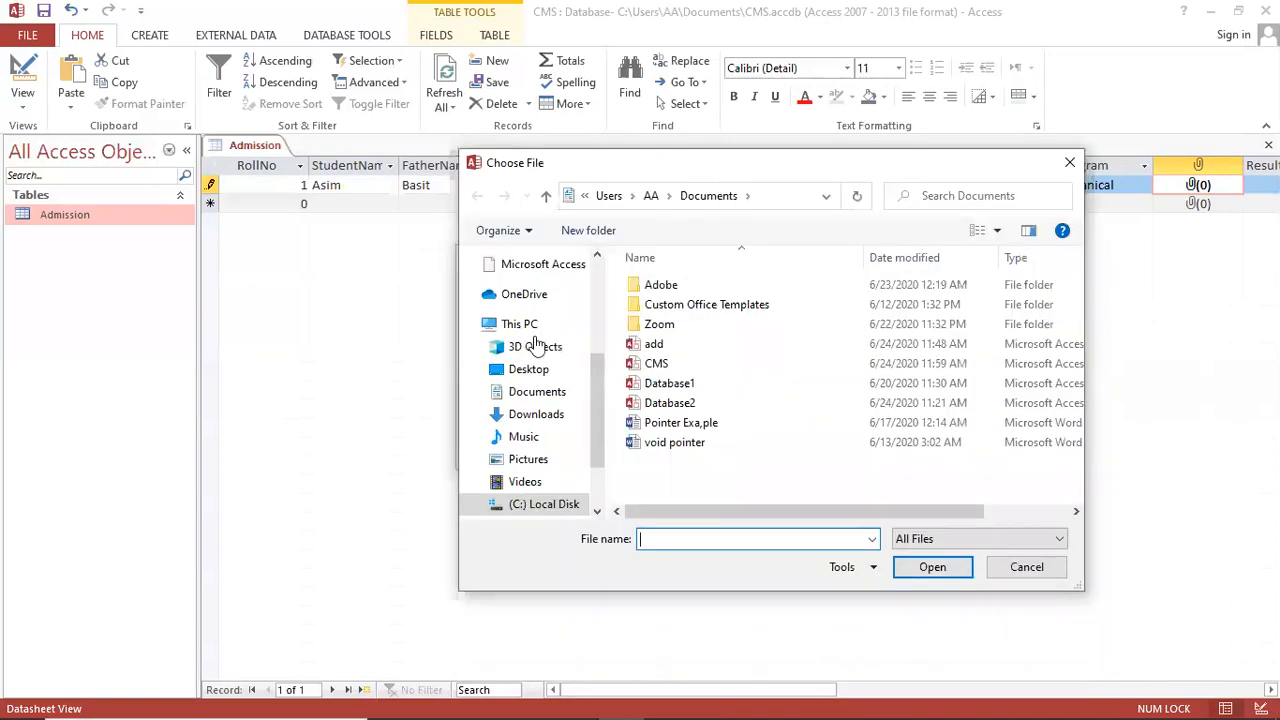
pyautogui.click(518, 332)
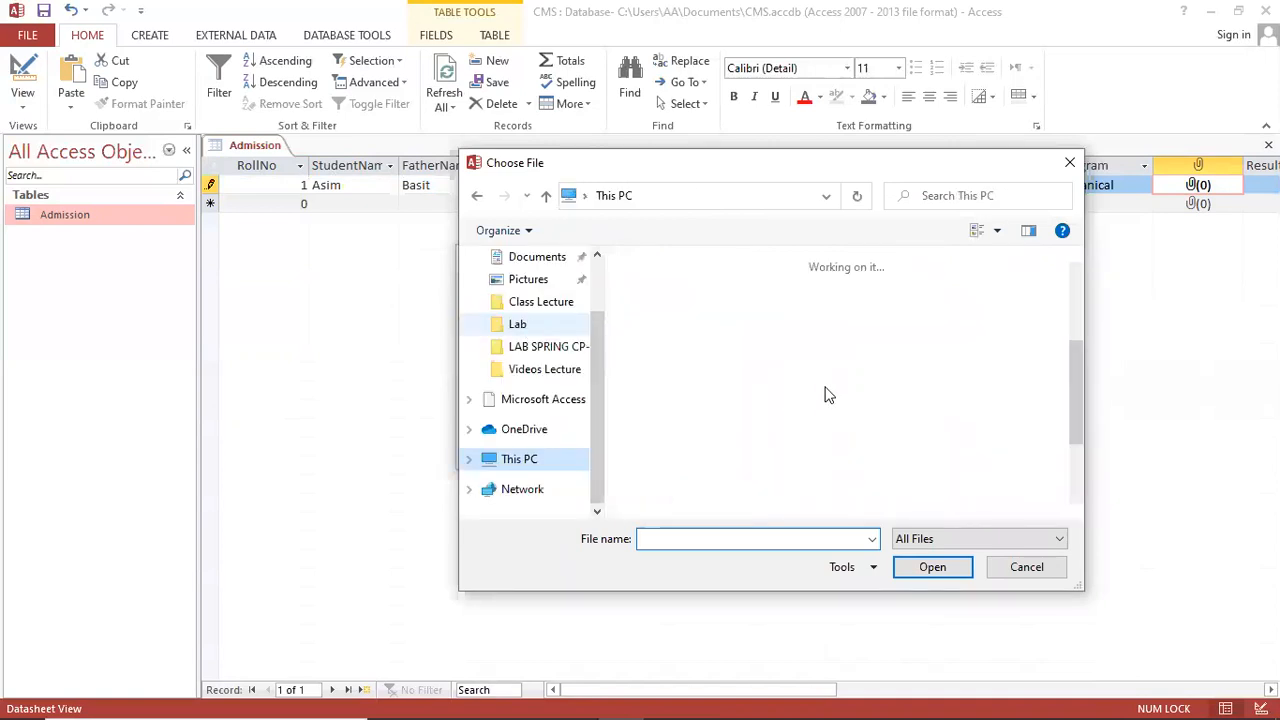
pyautogui.scroll(-5, 790, 440)
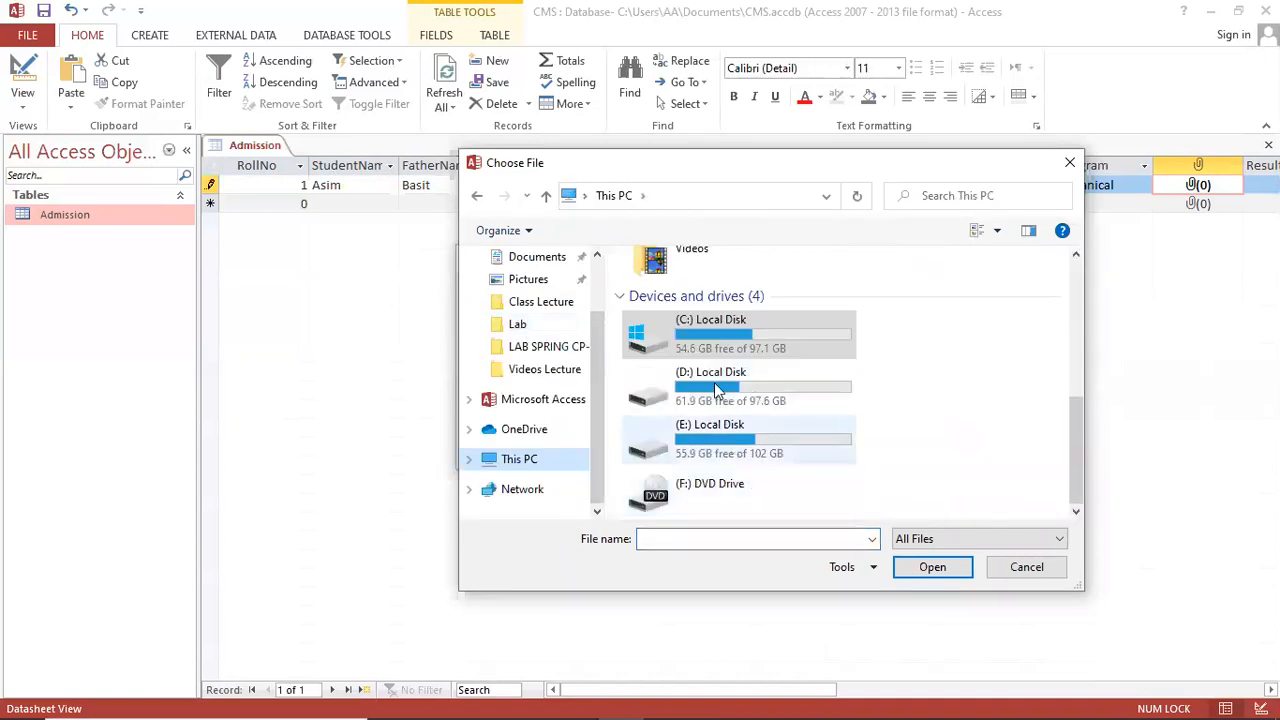
pyautogui.doubleClick(714, 378)
pyautogui.scroll(-2, 727, 457)
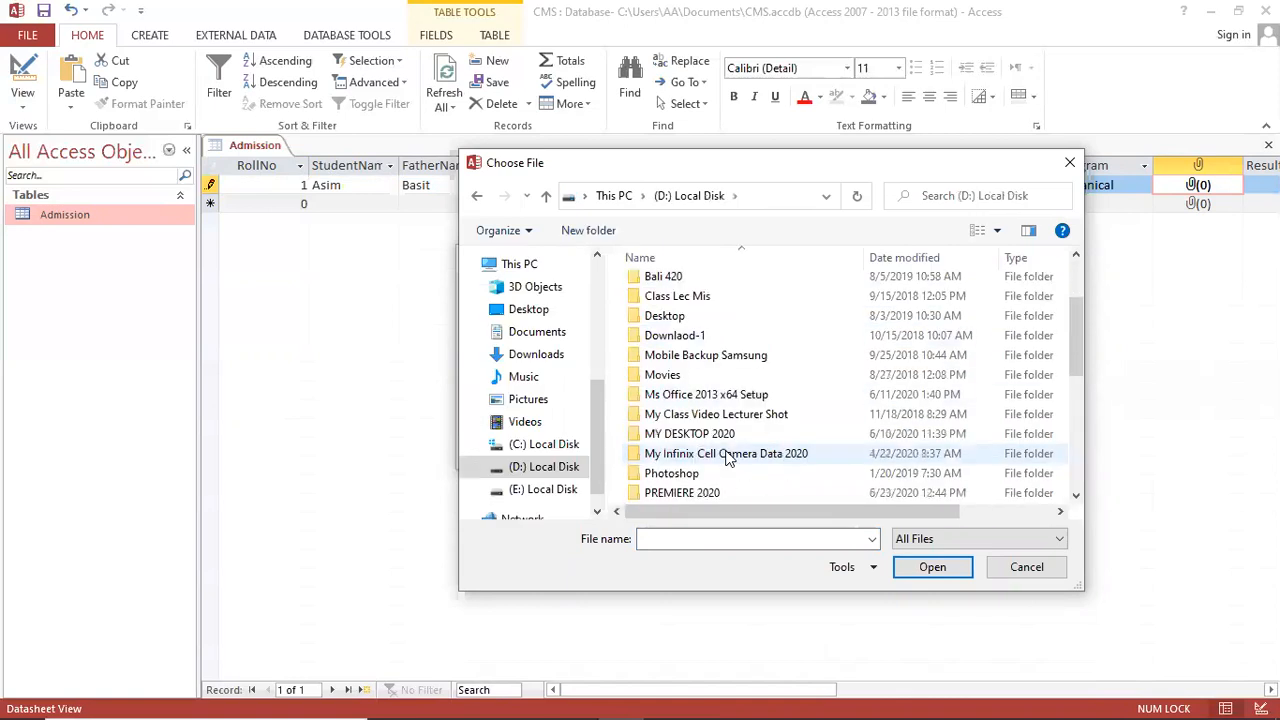
pyautogui.doubleClick(730, 434)
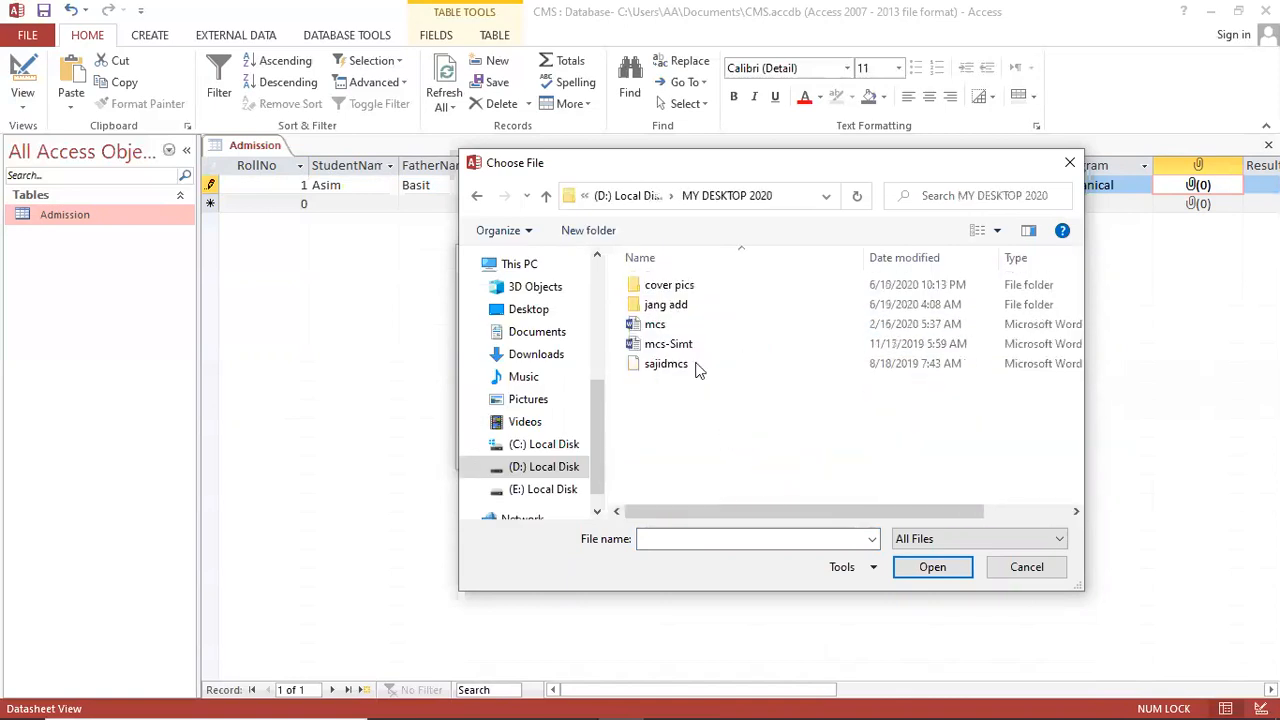
pyautogui.doubleClick(674, 286)
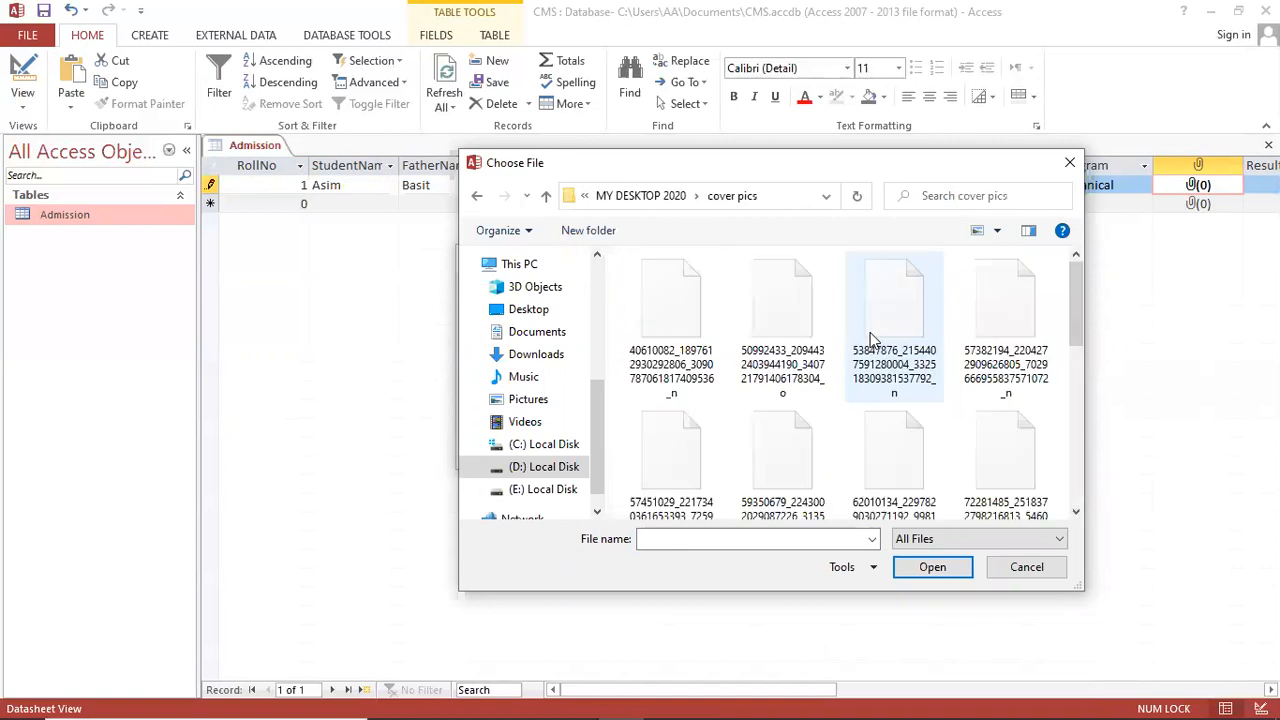
pyautogui.moveTo(1070, 324); pyautogui.dragTo(1076, 360)
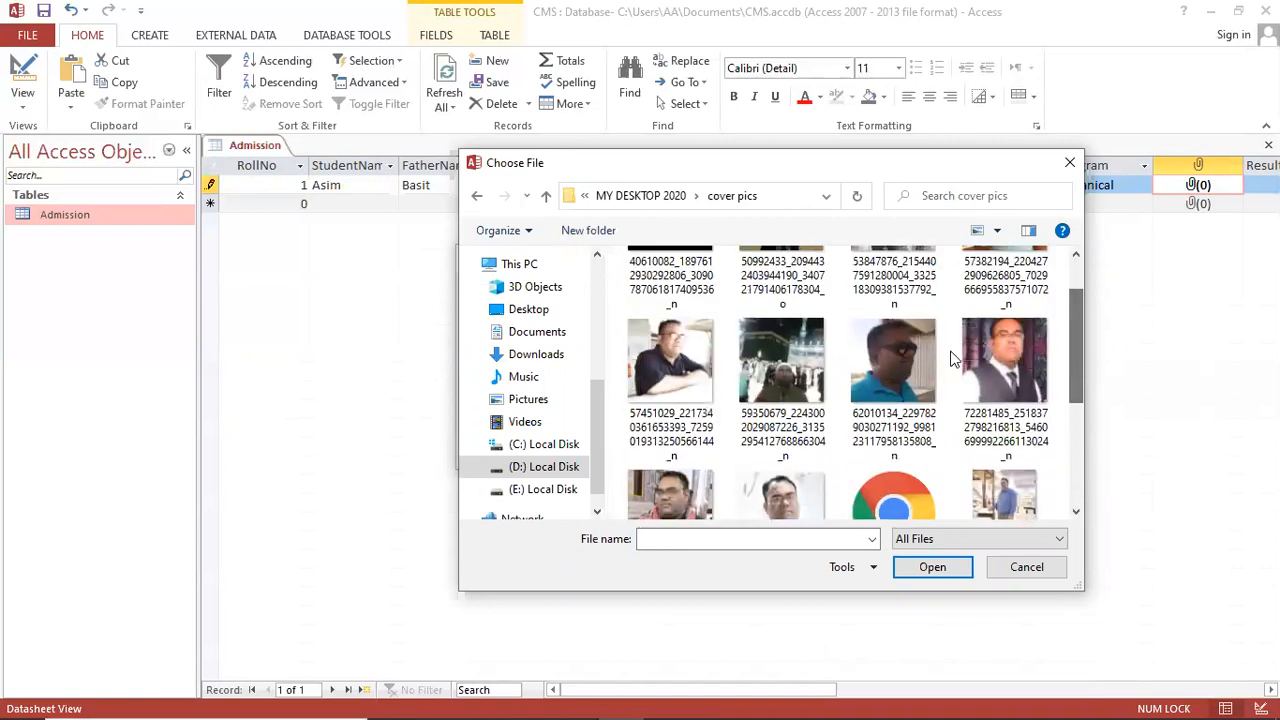
pyautogui.click(993, 355)
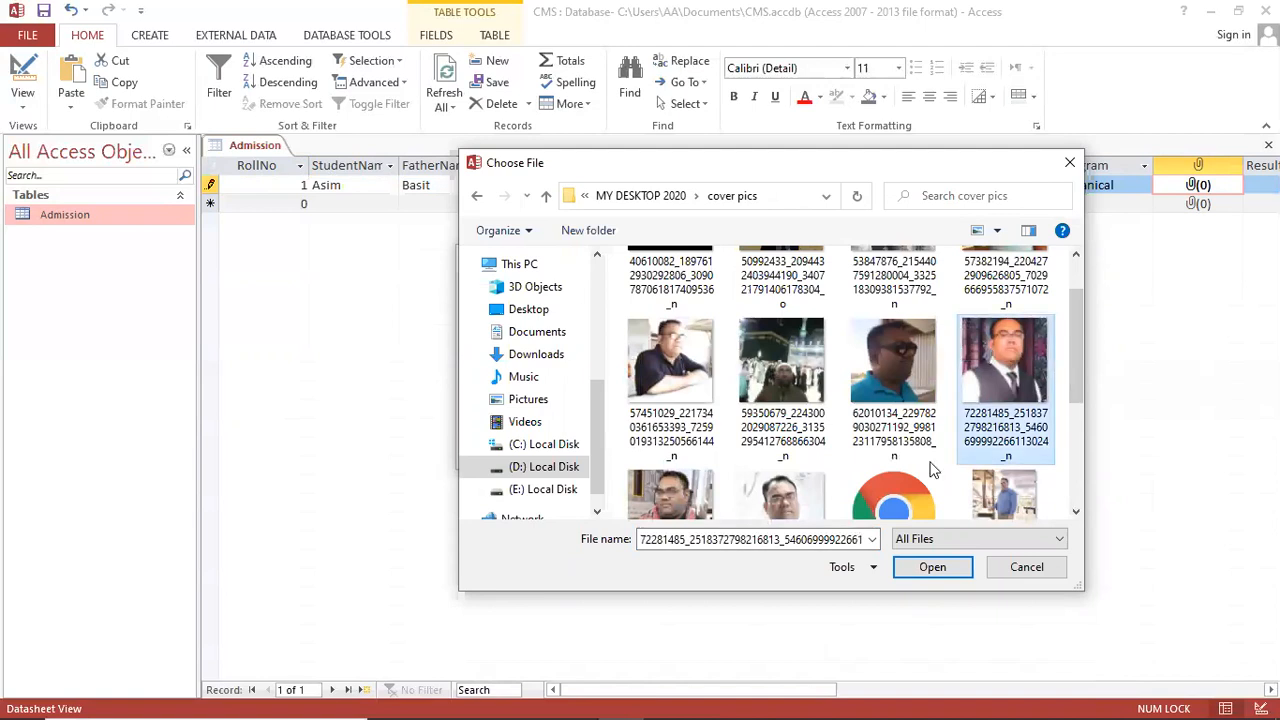
pyautogui.click(932, 567)
pyautogui.click(706, 453)
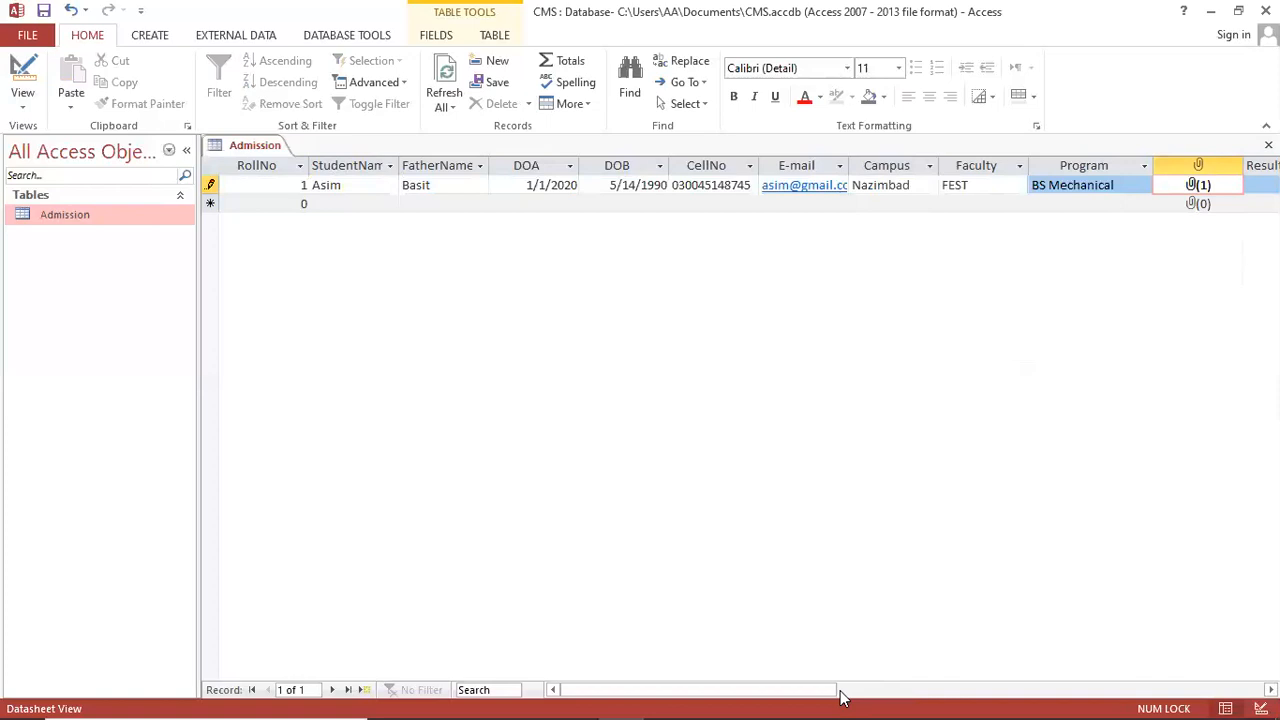
# Step: Widen the 'How did you hear about us' column and choose Friends
pyautogui.moveTo(829, 690); pyautogui.dragTo(1037, 690)
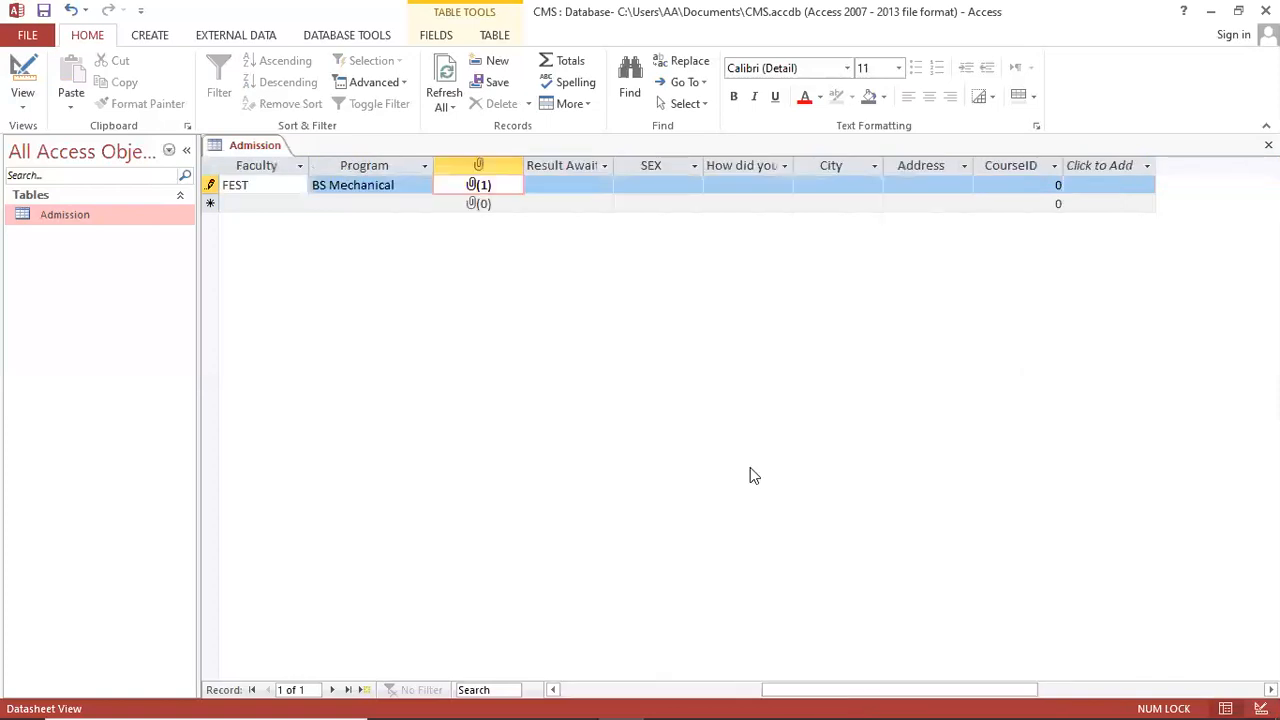
pyautogui.click(593, 184)
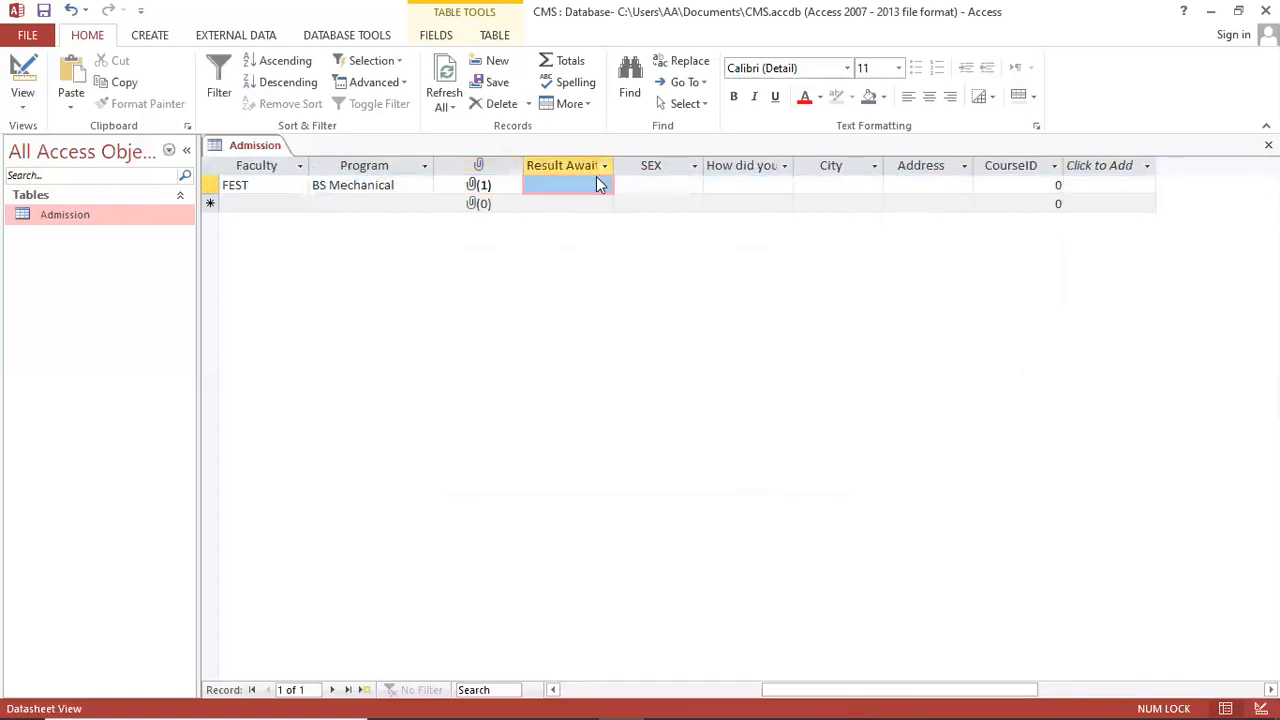
pyautogui.click(651, 184)
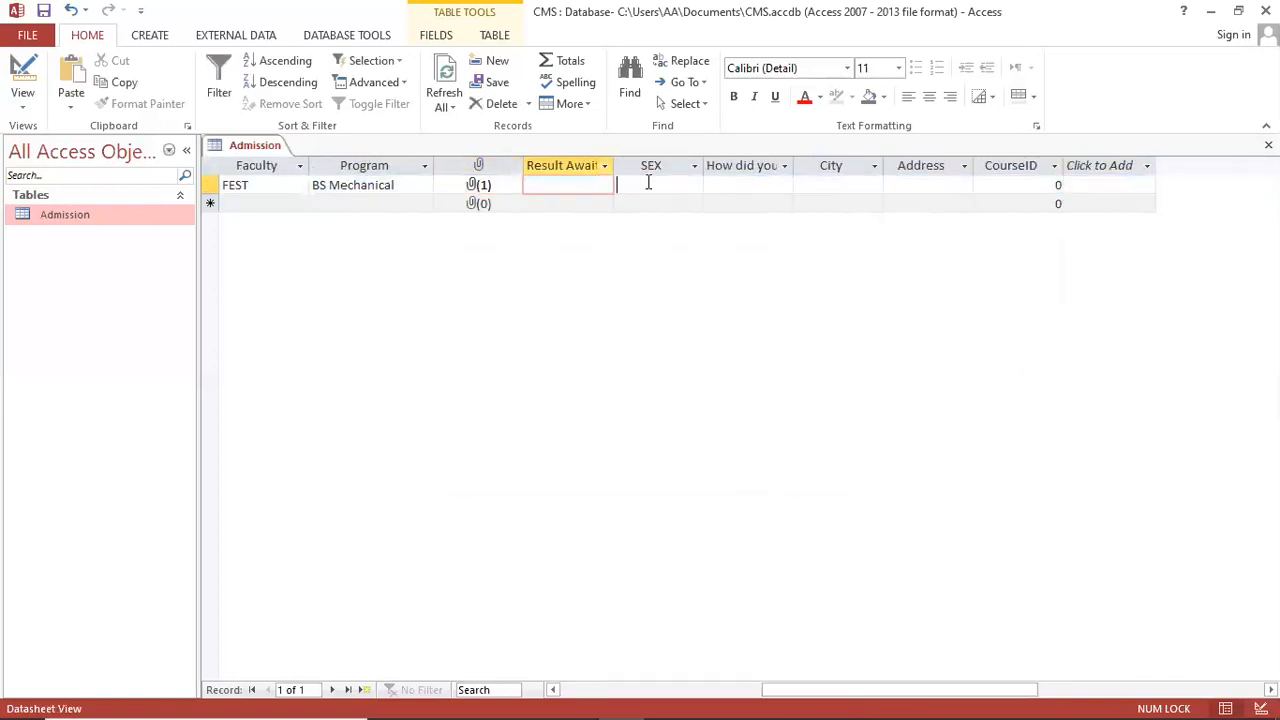
pyautogui.click(722, 185)
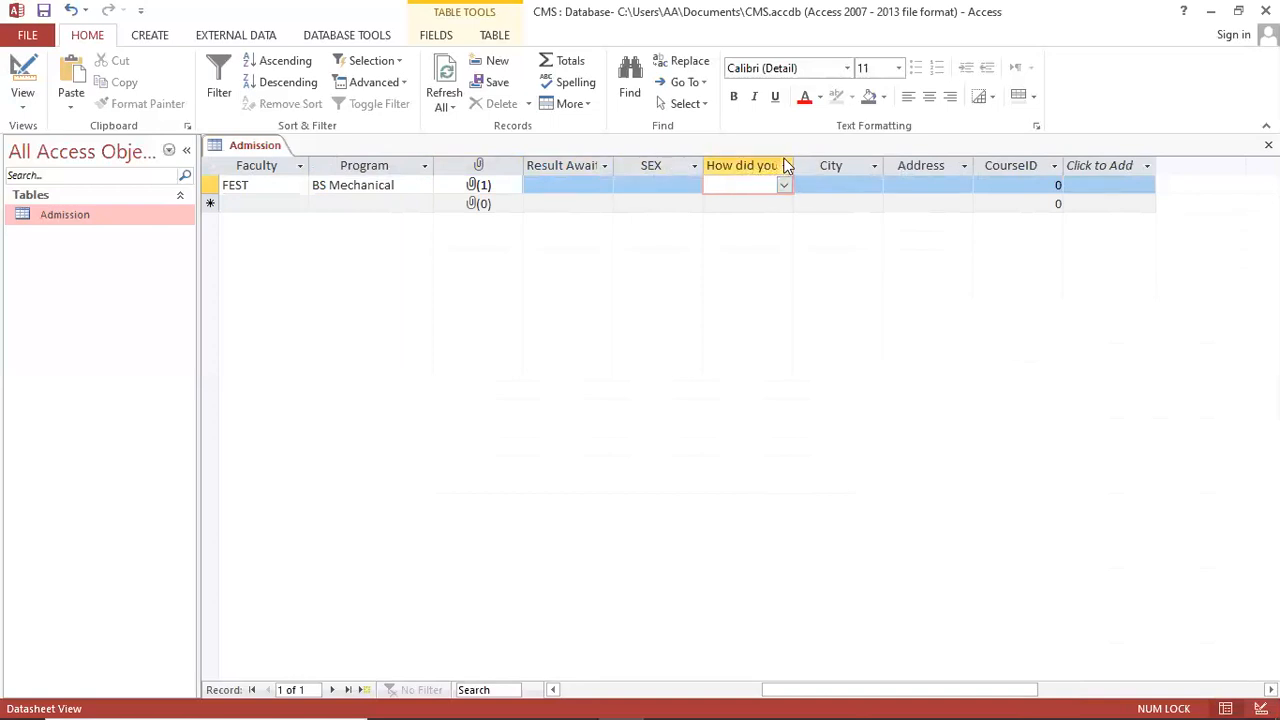
pyautogui.moveTo(793, 165); pyautogui.dragTo(882, 165)
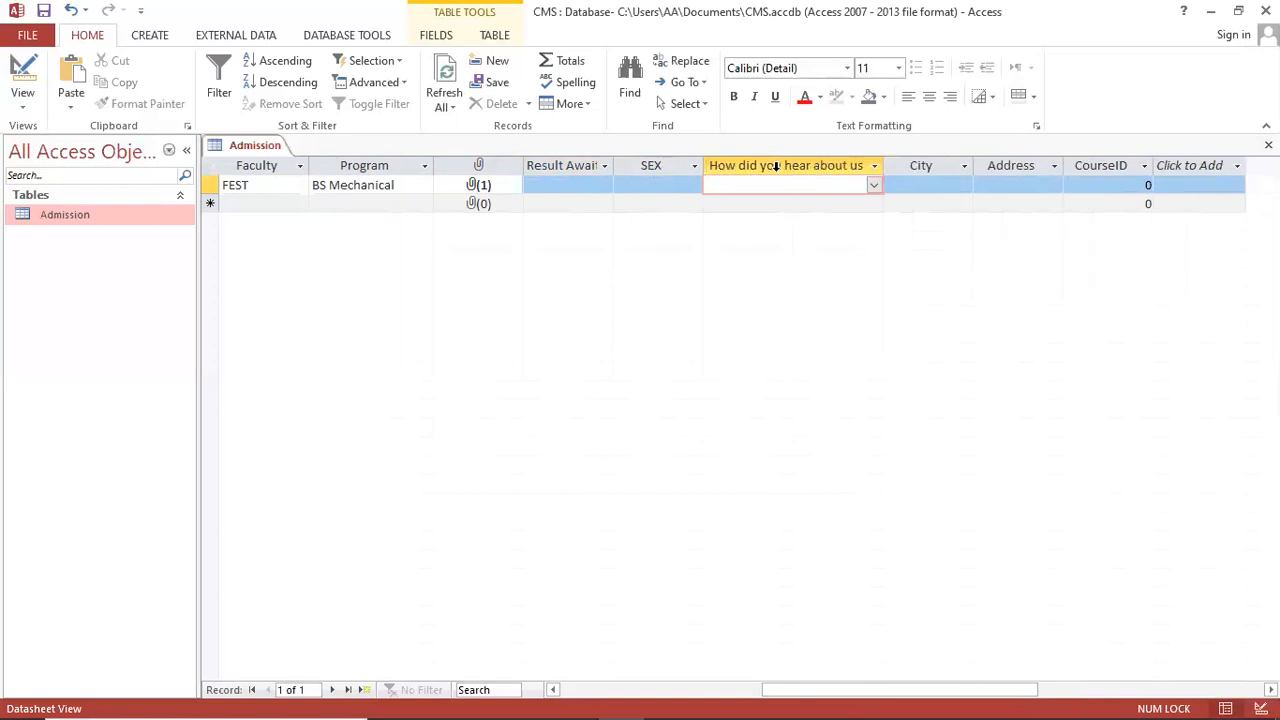
pyautogui.click(872, 188)
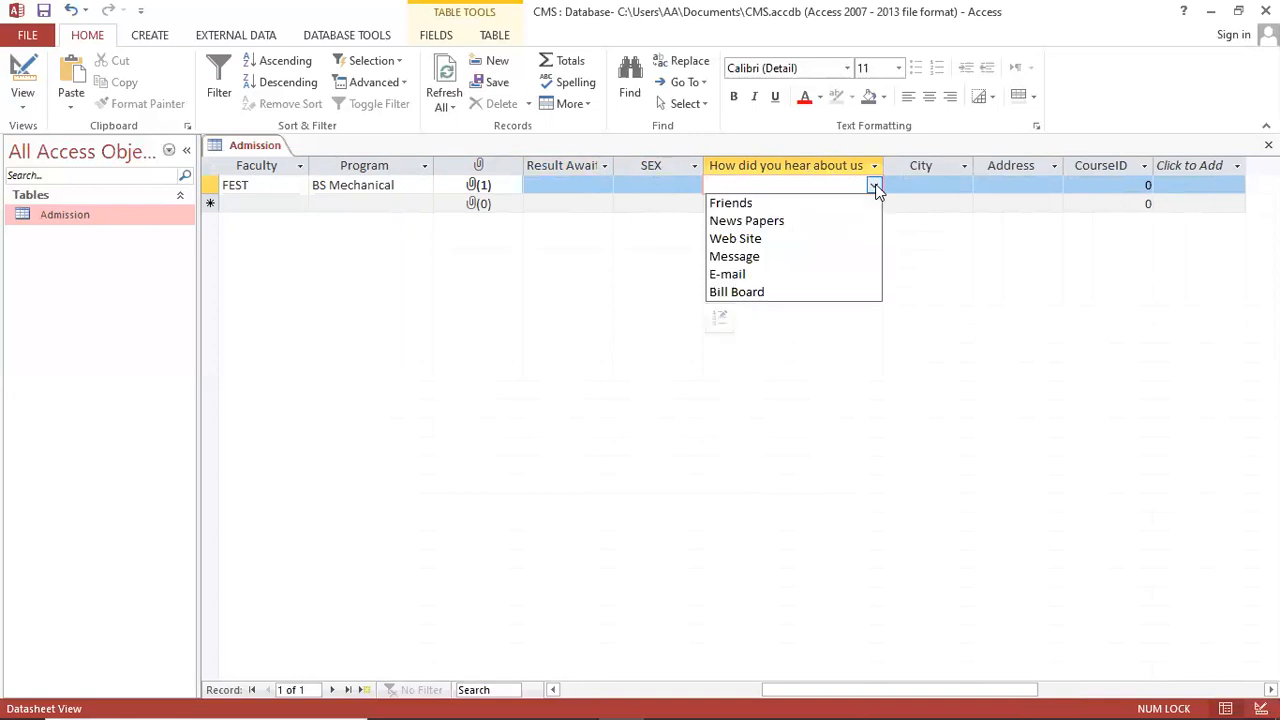
pyautogui.click(805, 203)
# Step: Set City to Karachi, Address to West and CourseID to 1, then save and close the table
pyautogui.click(949, 186)
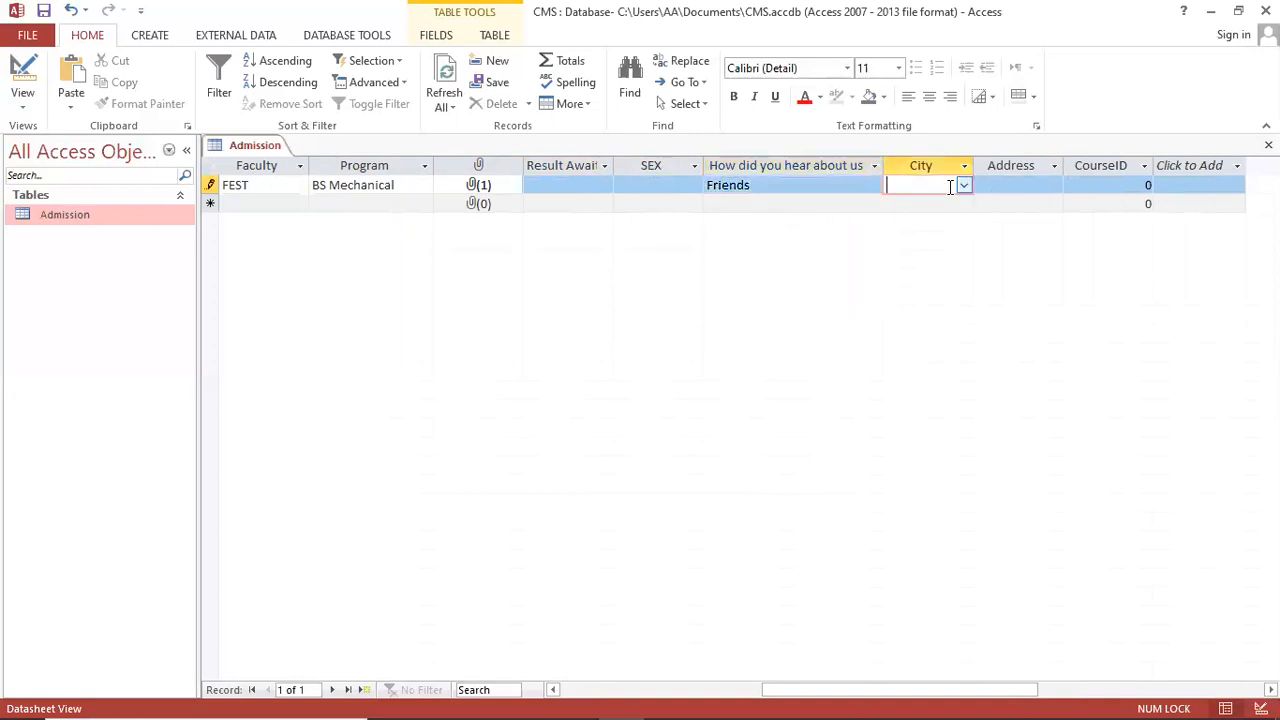
pyautogui.click(965, 186)
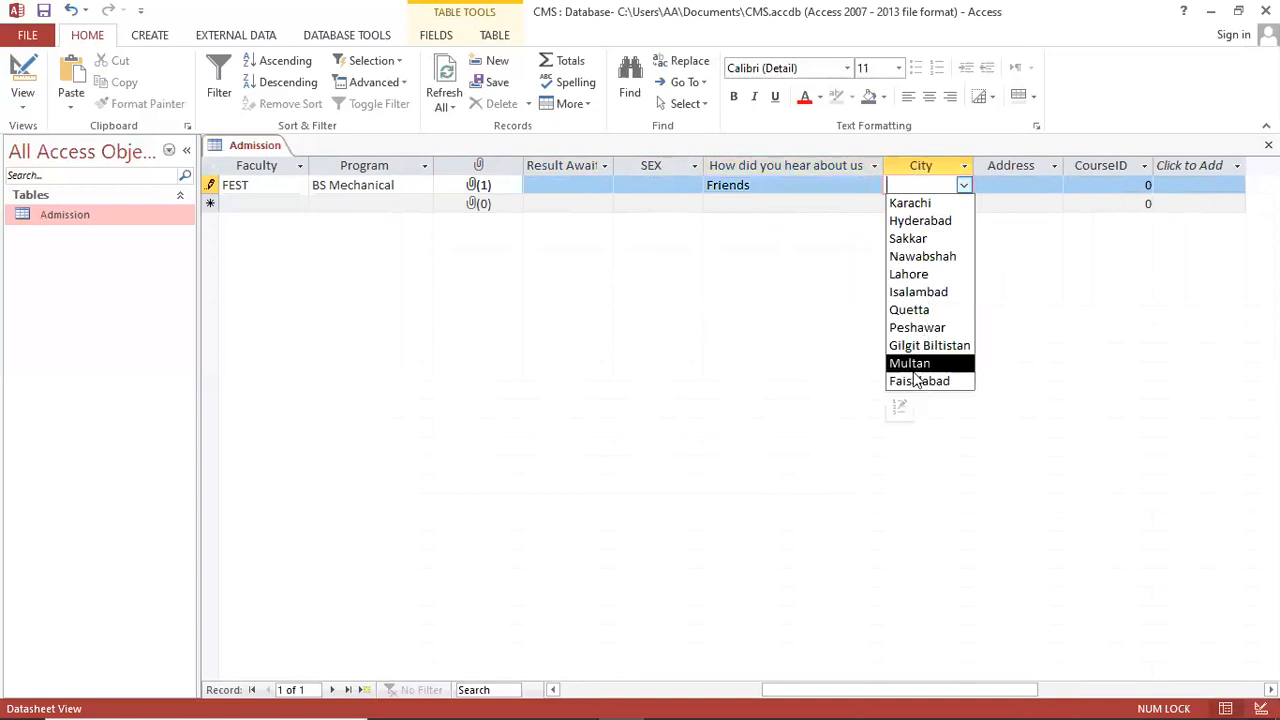
pyautogui.click(927, 200)
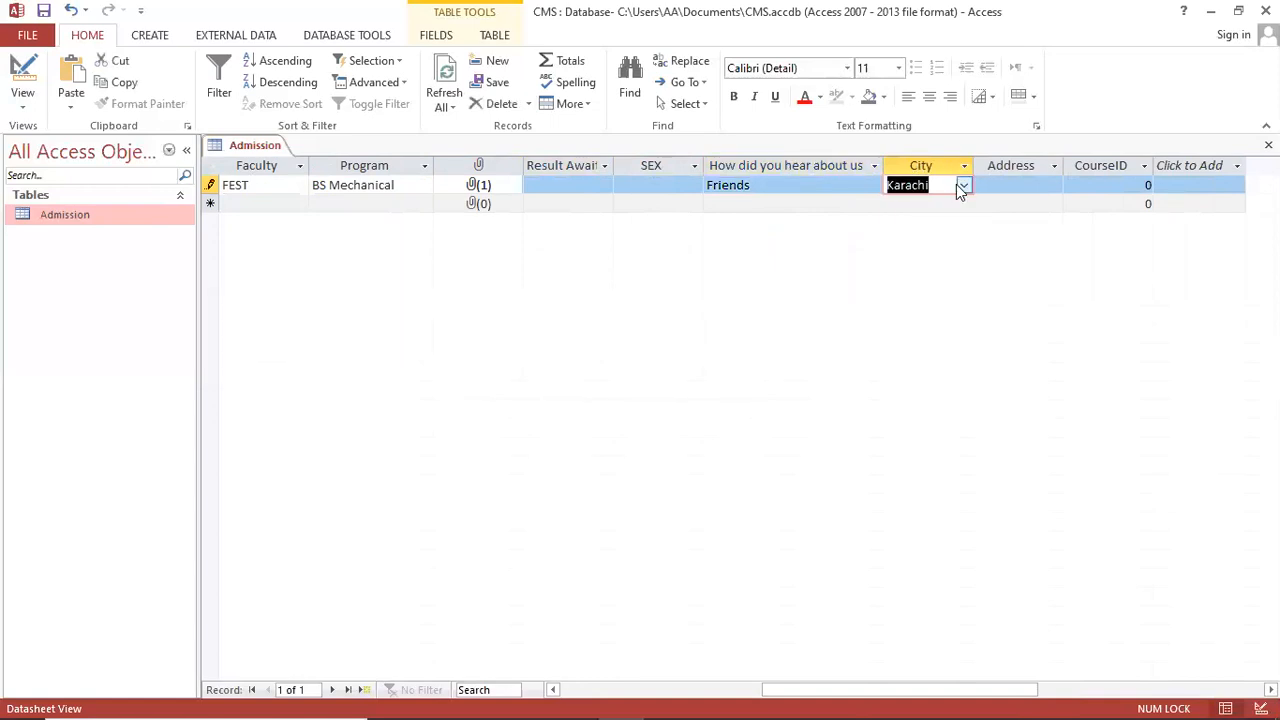
pyautogui.press('Tab')
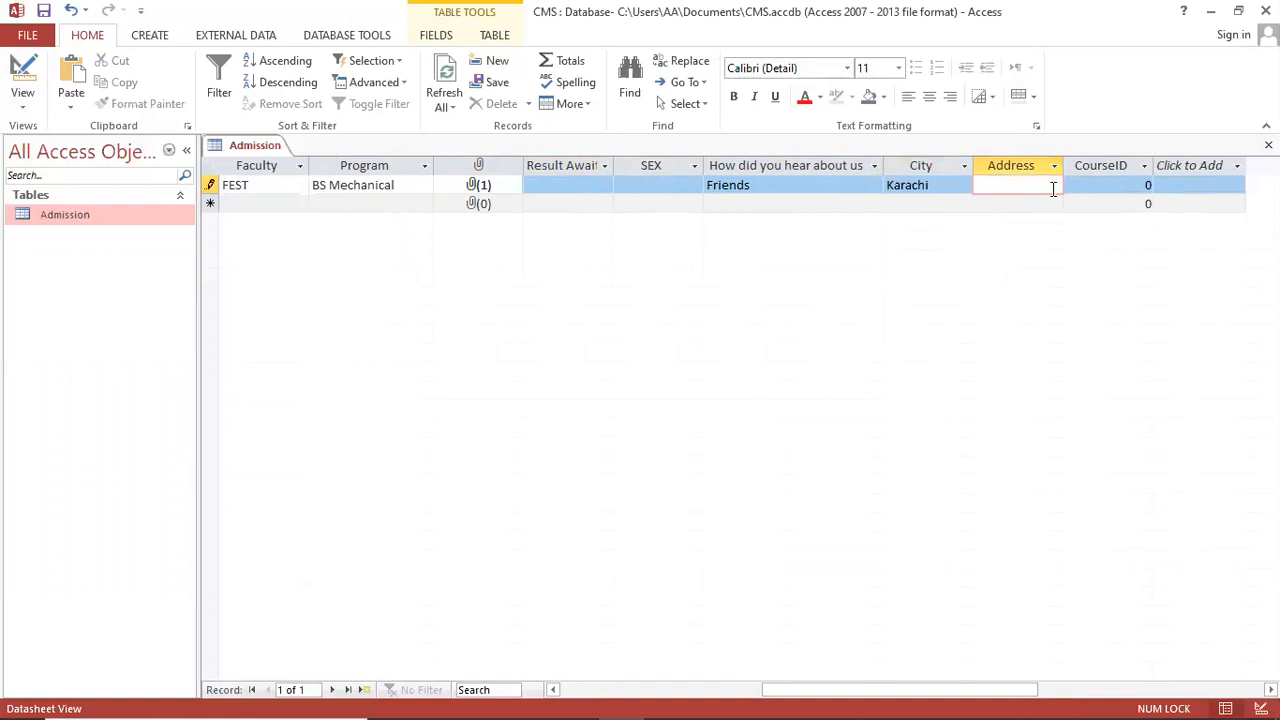
pyautogui.write('West')
pyautogui.click(1147, 185)
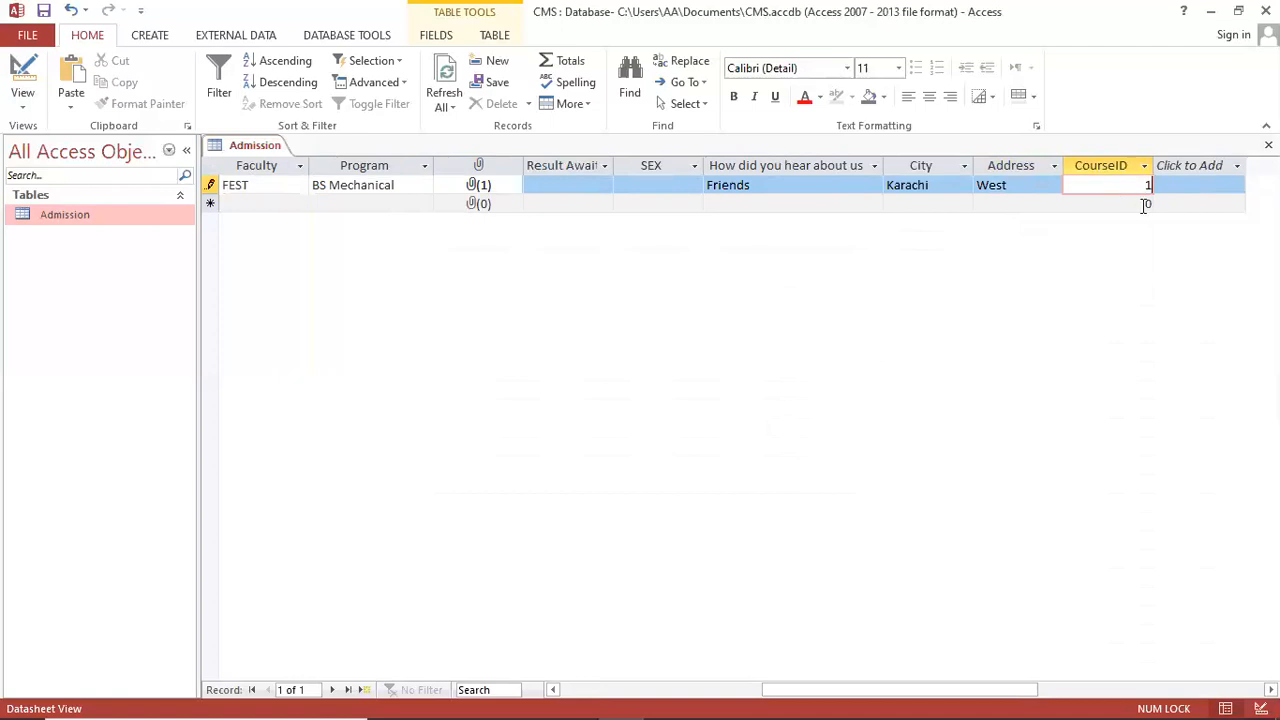
pyautogui.press('Tab')
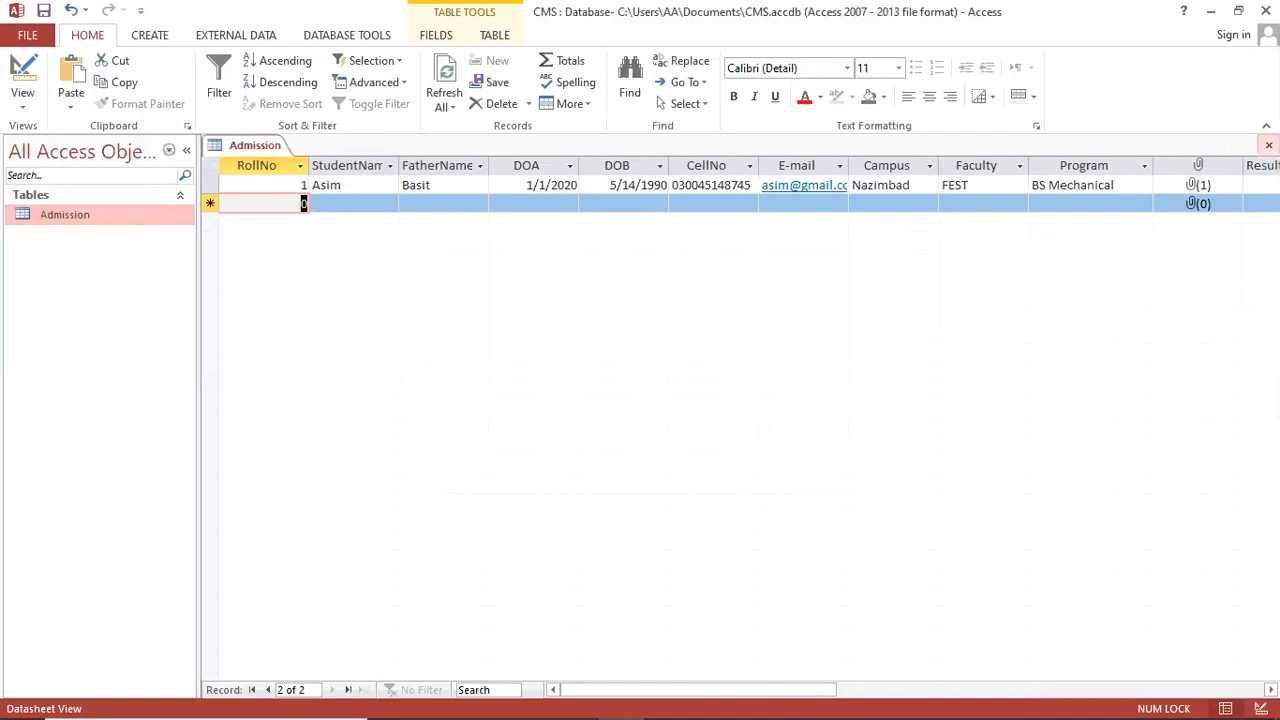
pyautogui.click(1269, 145)
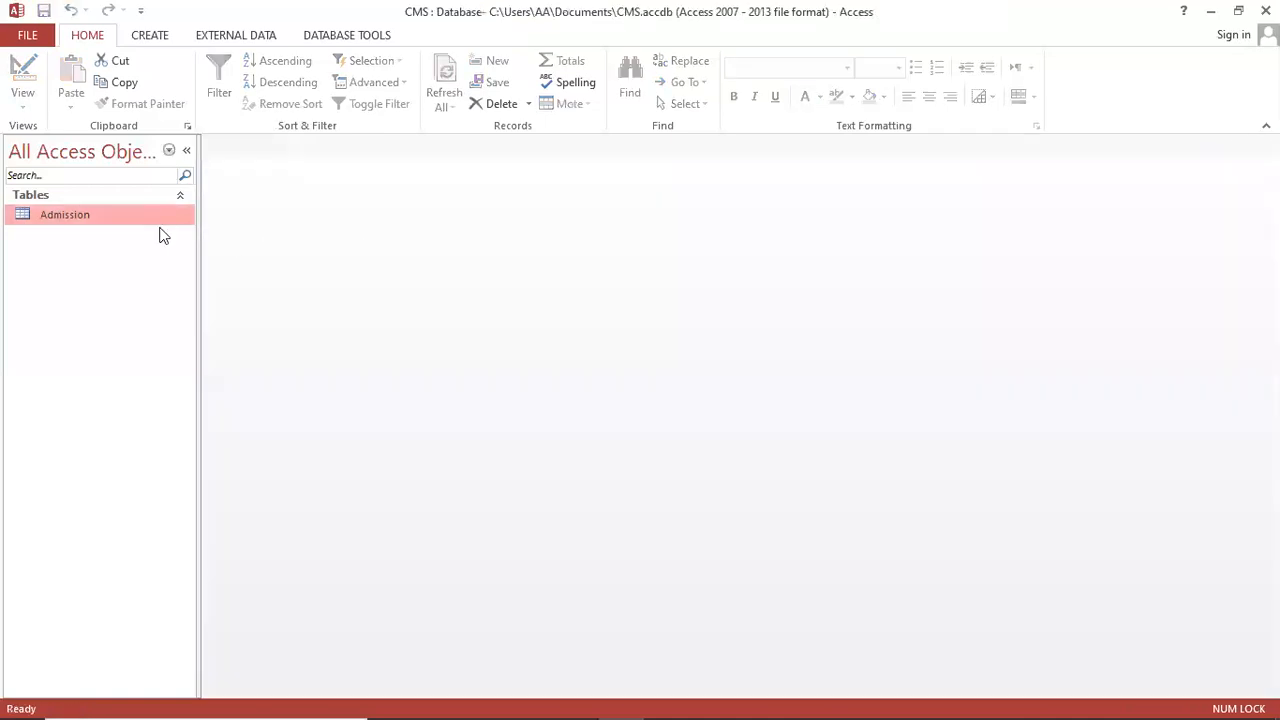
pyautogui.doubleClick(103, 219)
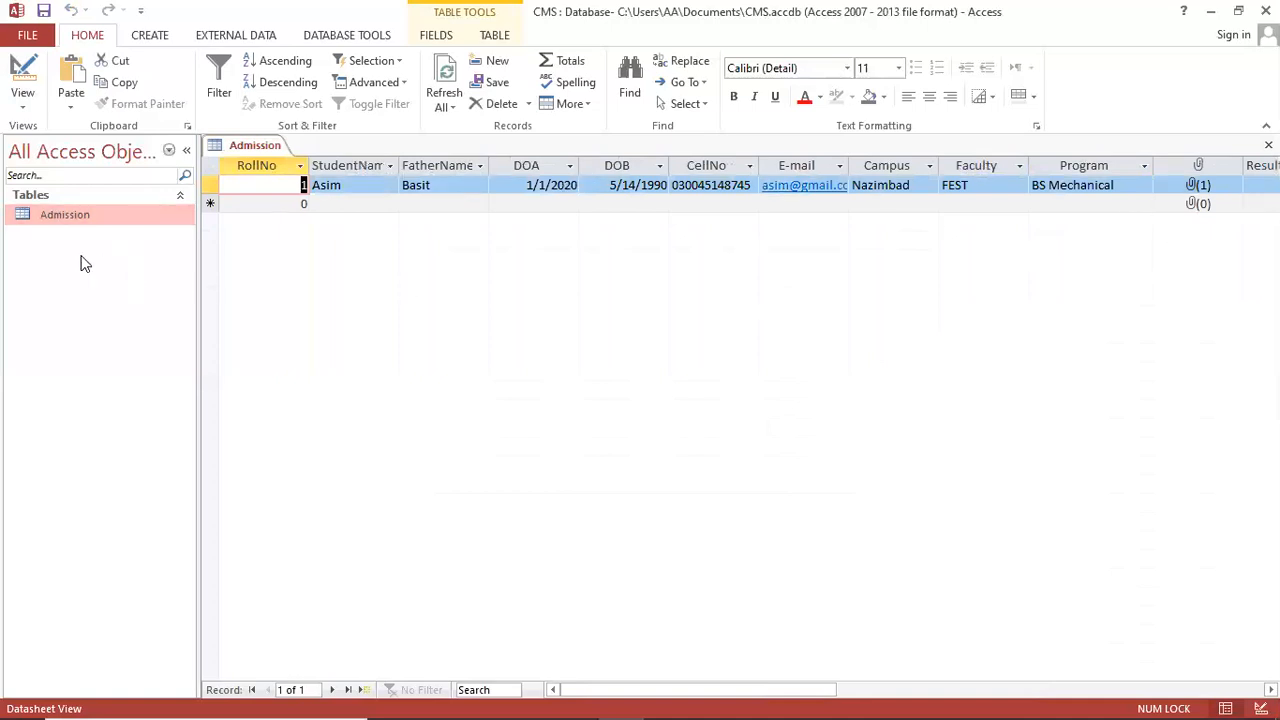
pyautogui.rightClick(92, 210)
pyautogui.click(130, 243)
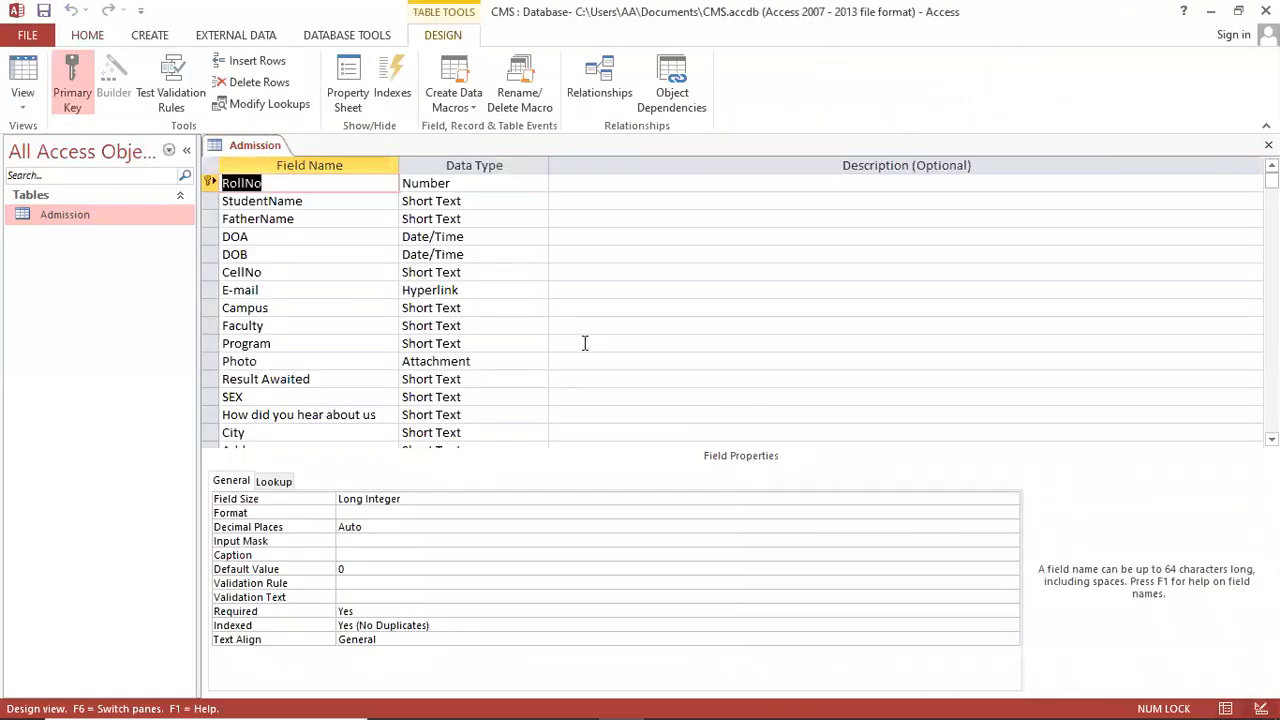
pyautogui.scroll(-1, 585, 343)
pyautogui.scroll(1, 585, 343)
pyautogui.scroll(-2, 354, 270)
pyautogui.scroll(2, 354, 270)
pyautogui.click(1268, 145)
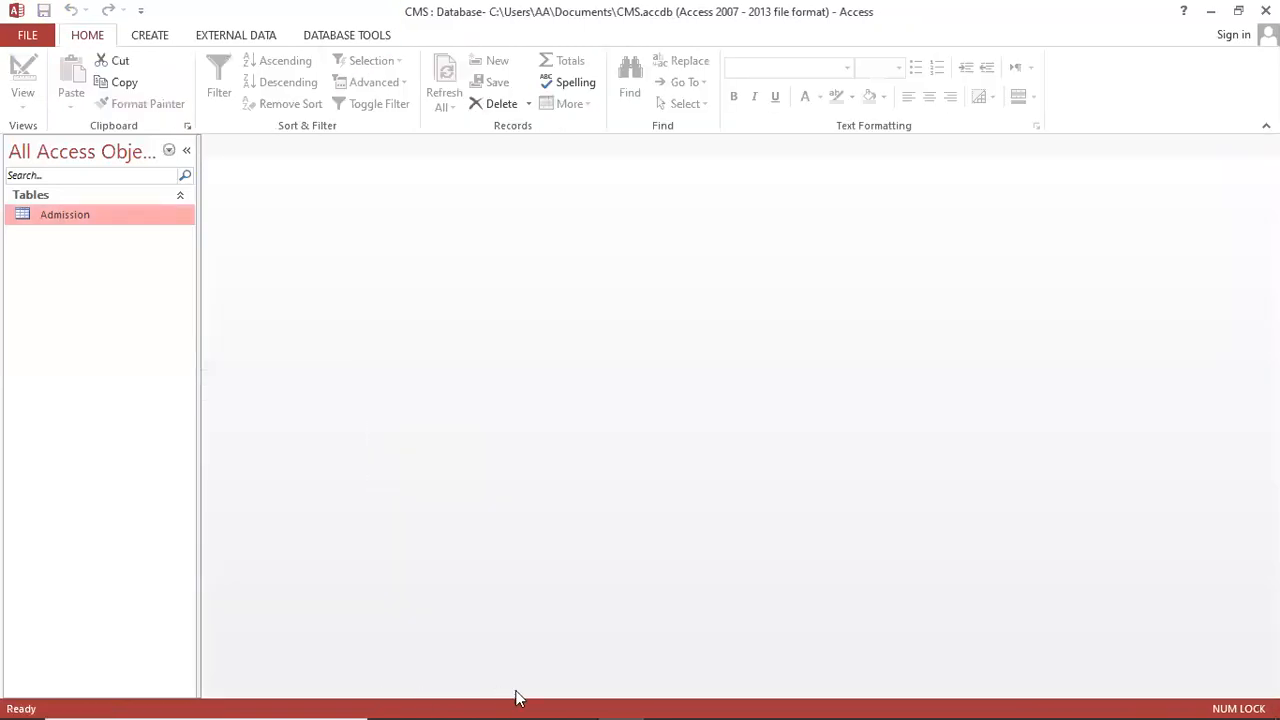
pyautogui.click(578, 700)
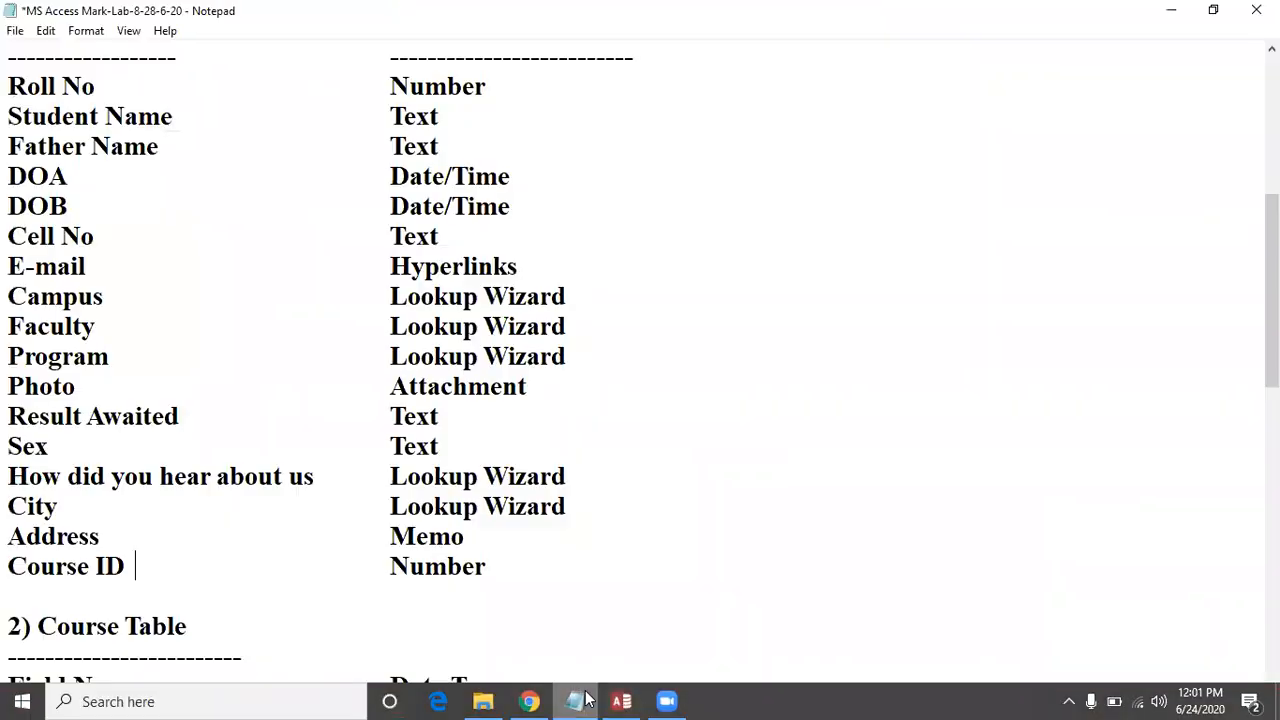
pyautogui.click(289, 476)
pyautogui.scroll(-4, 174, 526)
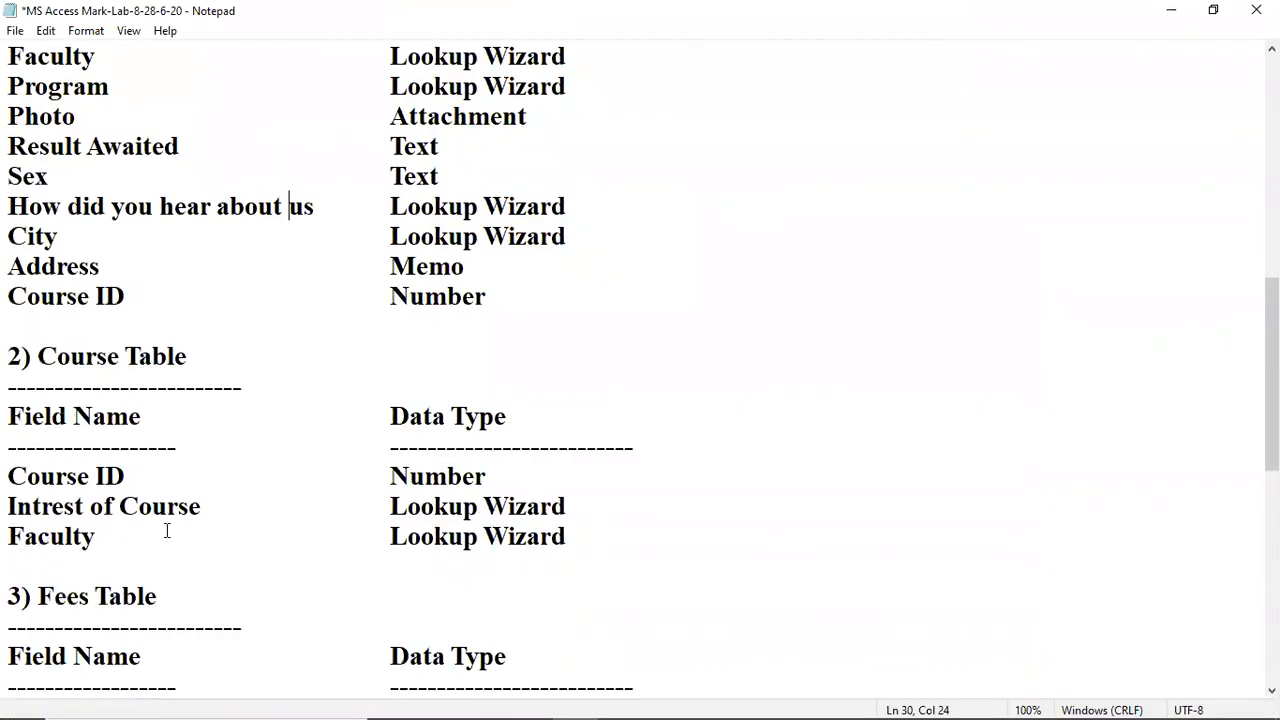
pyautogui.click(67, 386)
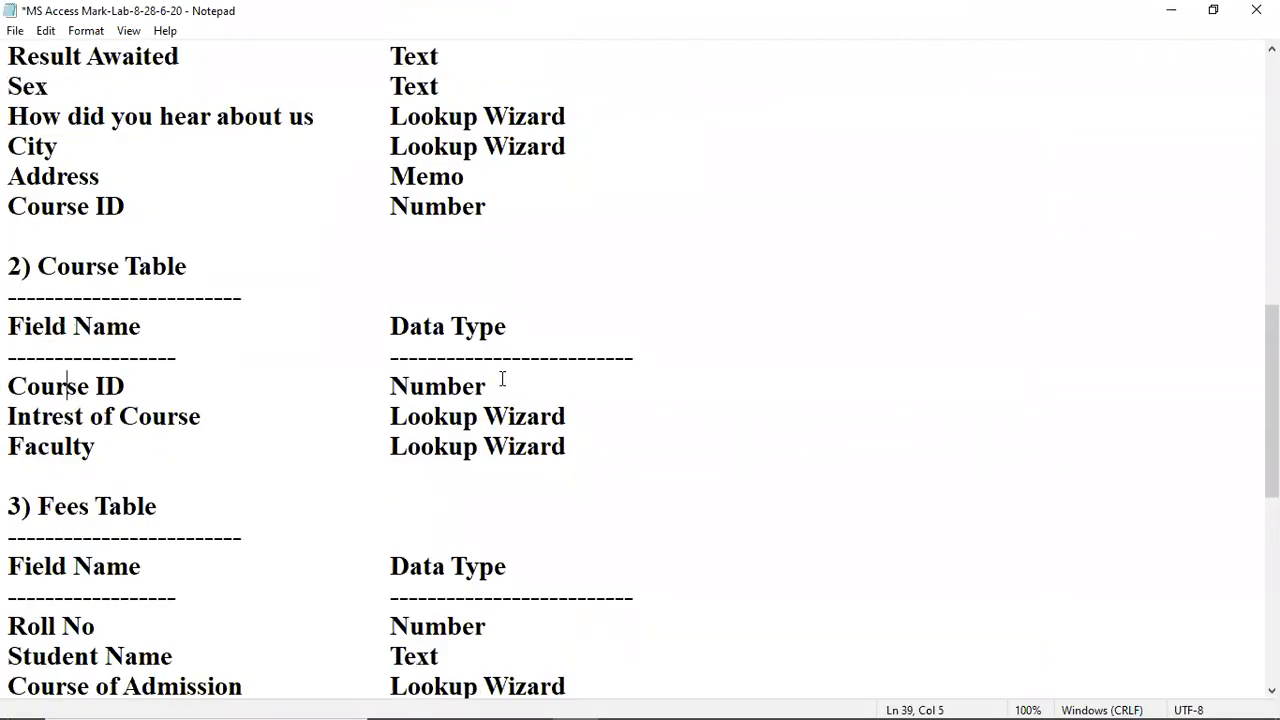
pyautogui.click(84, 447)
pyautogui.click(69, 386)
pyautogui.click(97, 386)
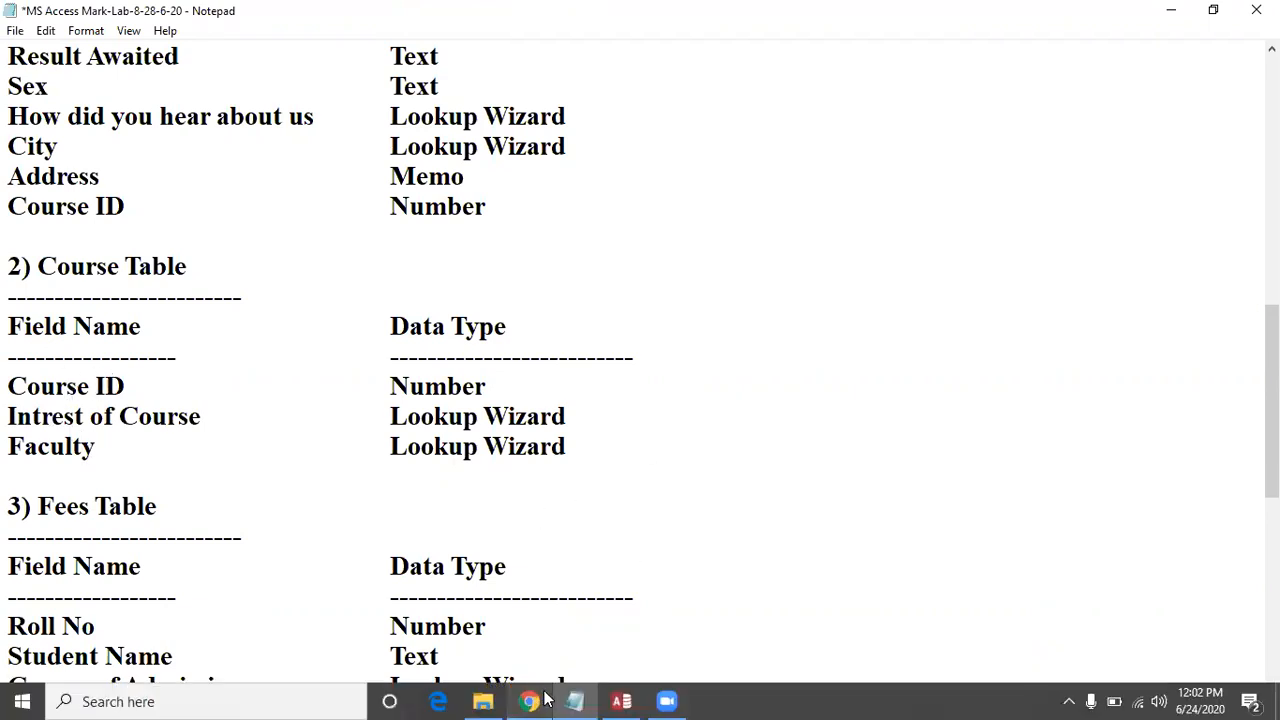
pyautogui.click(612, 699)
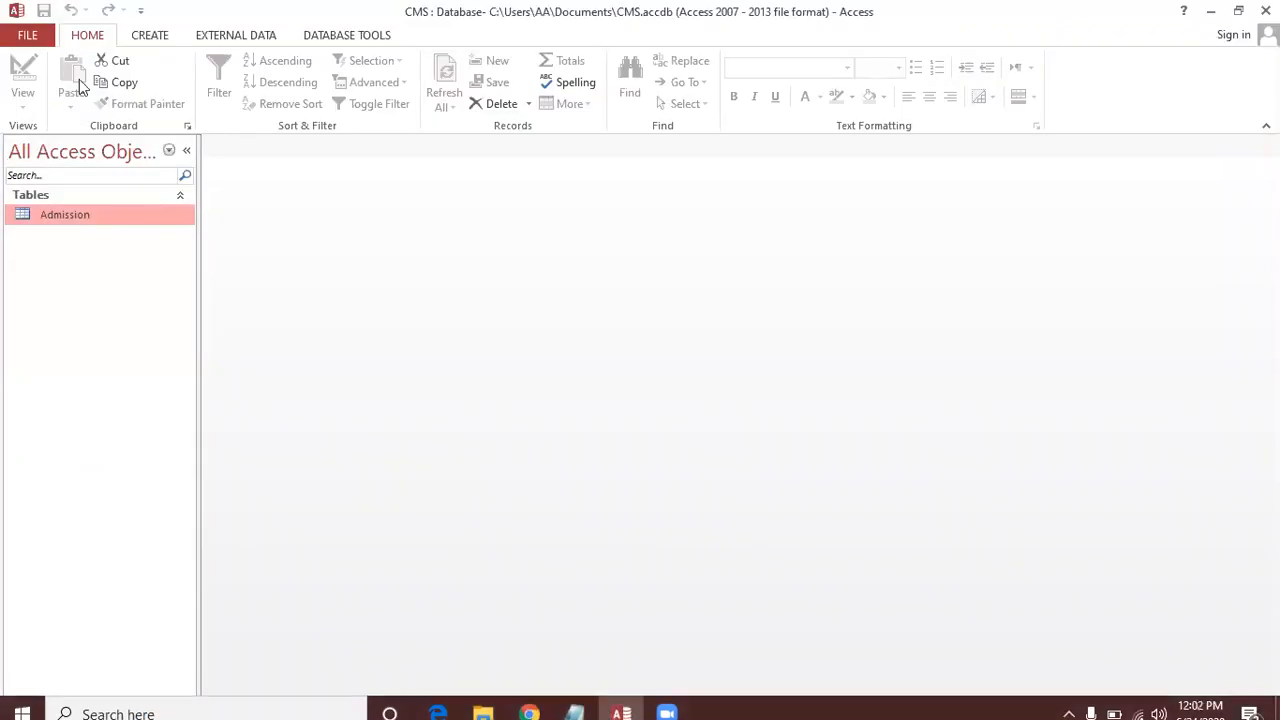
# Step: Create a new blank table in Design View and save it as Course
pyautogui.click(146, 38)
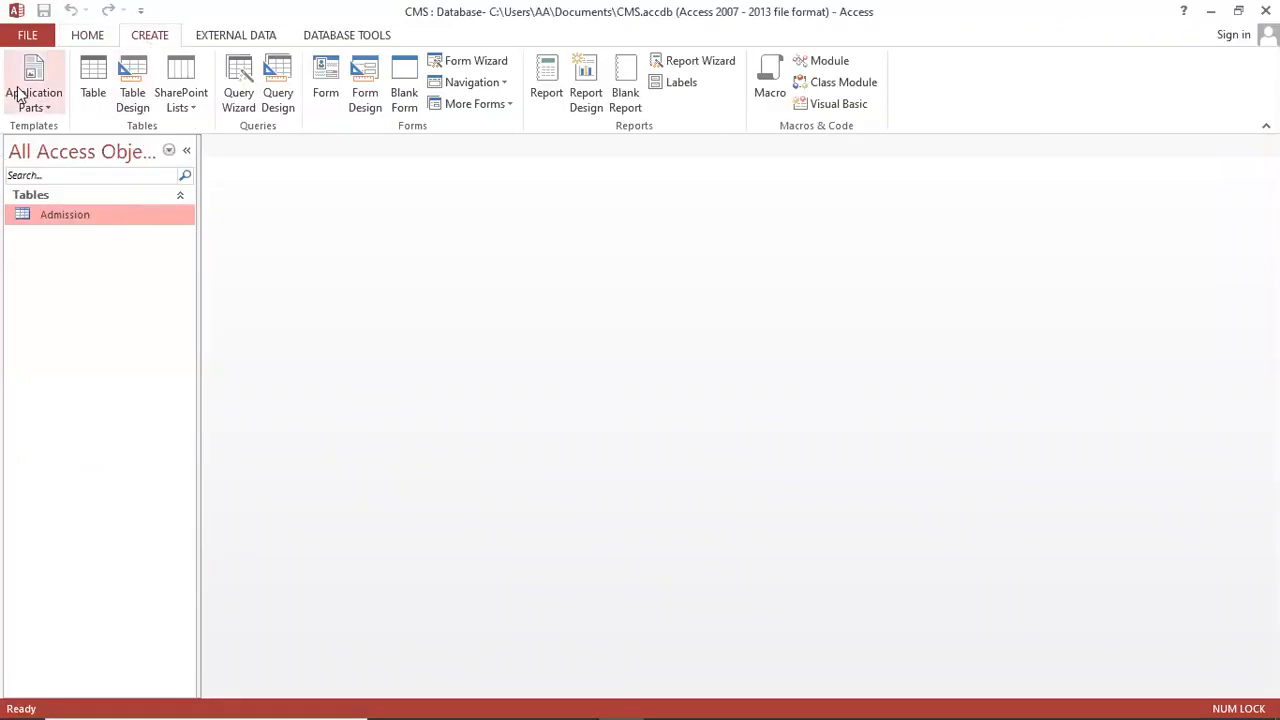
pyautogui.click(96, 80)
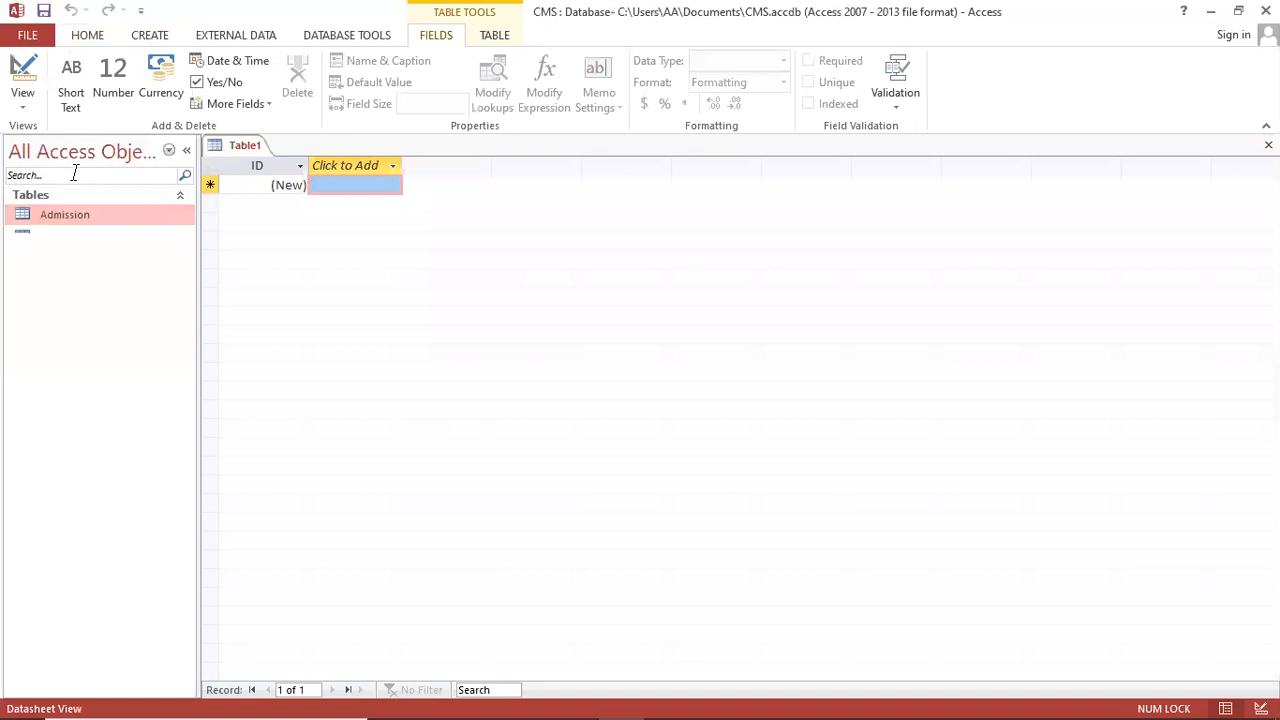
pyautogui.click(28, 102)
pyautogui.click(95, 177)
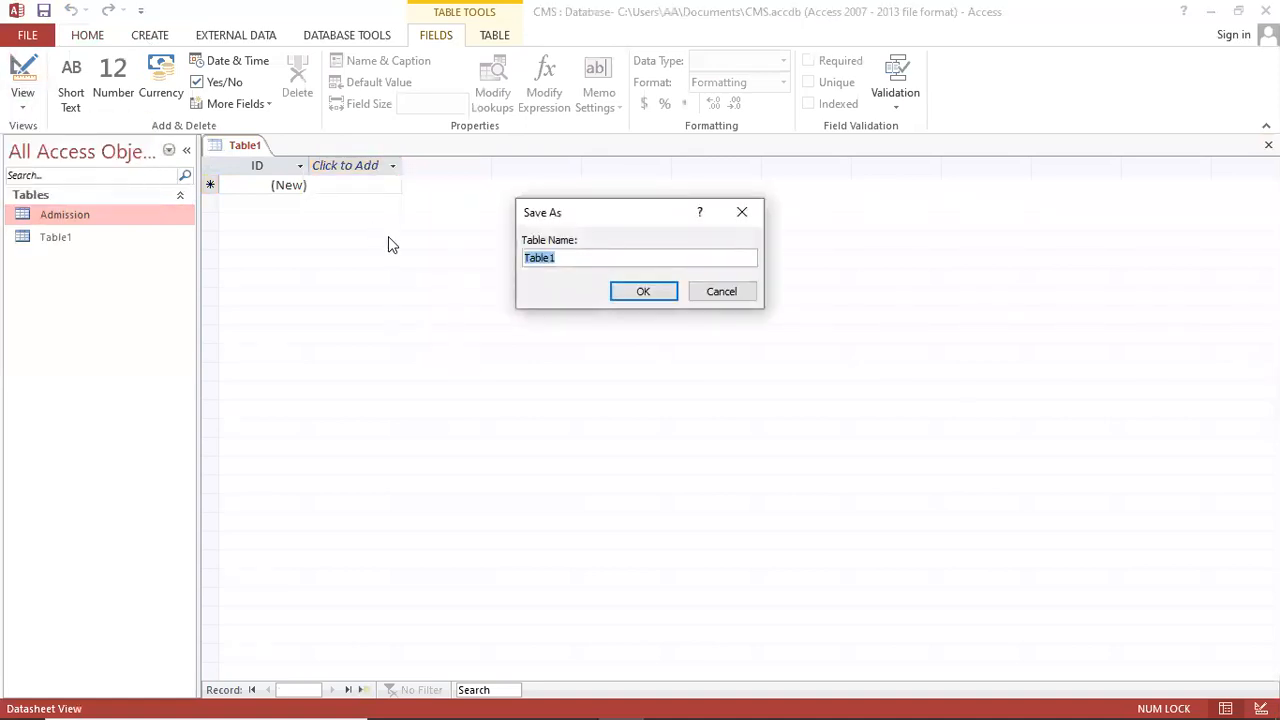
pyautogui.write('Course')
pyautogui.press('Return')
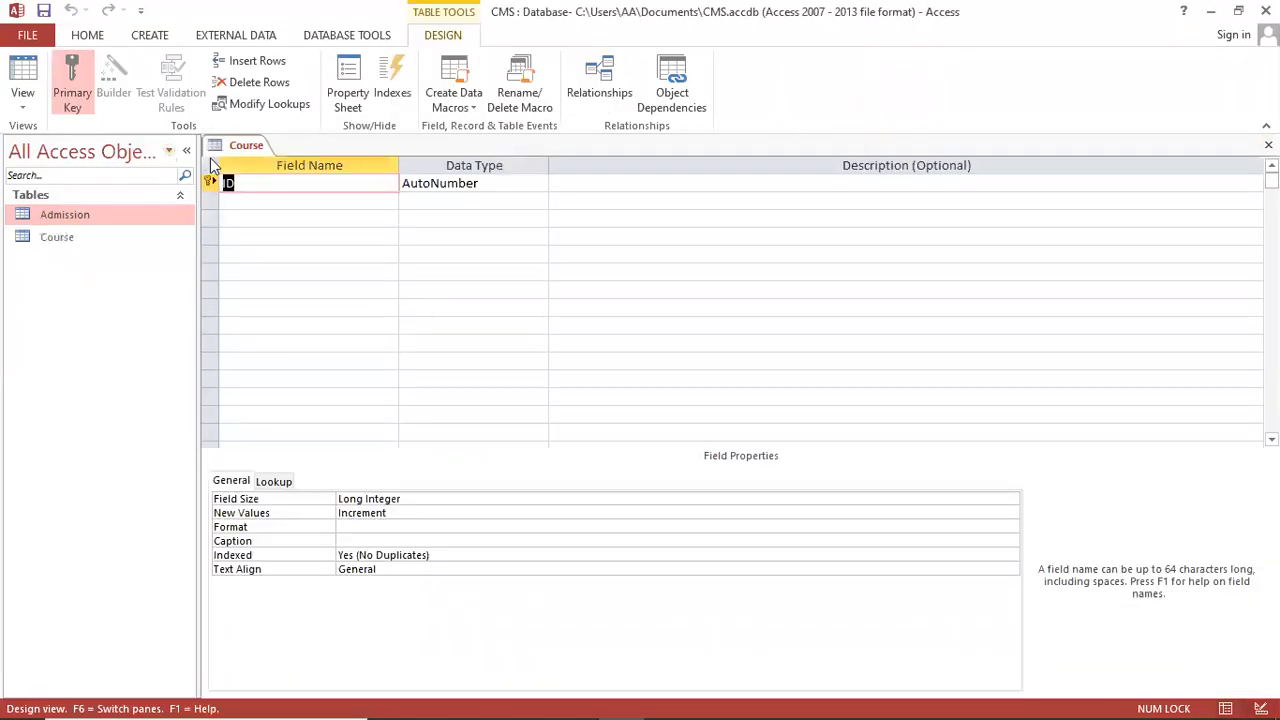
# Step: Make the table's first field CourseID with the Number data type
pyautogui.write('CourseID')
pyautogui.press('Tab')
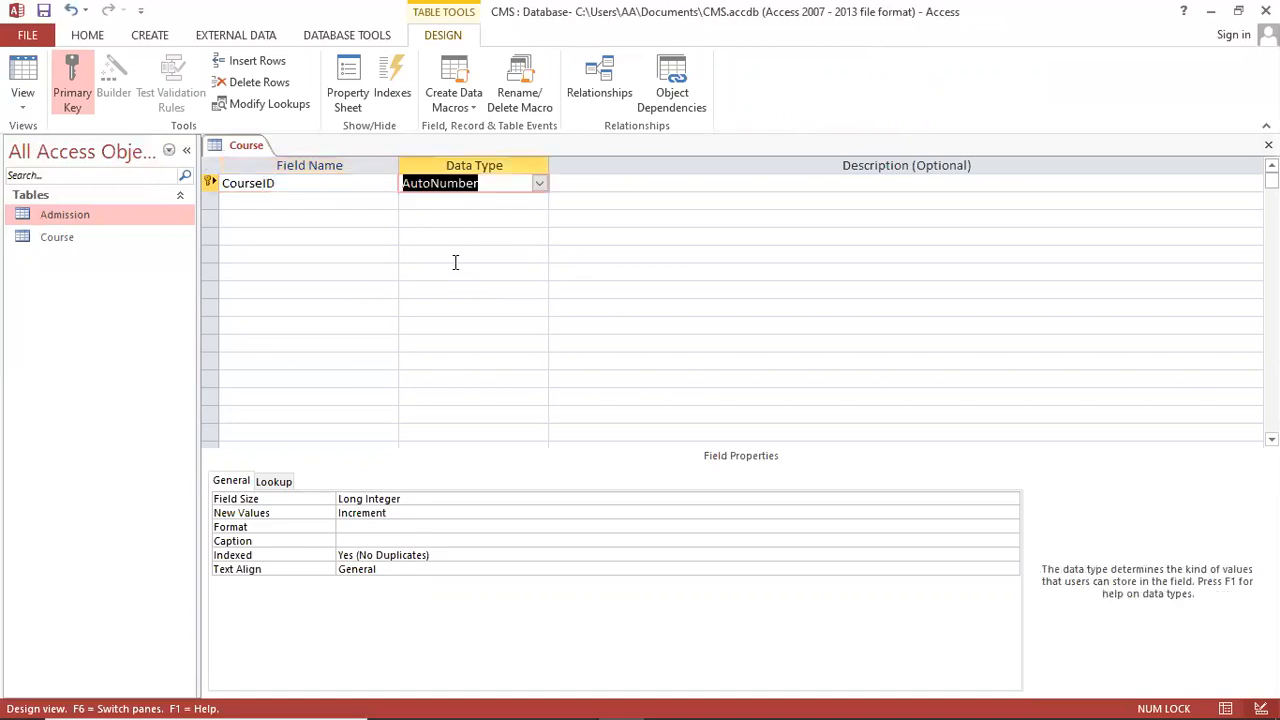
pyautogui.write('n')
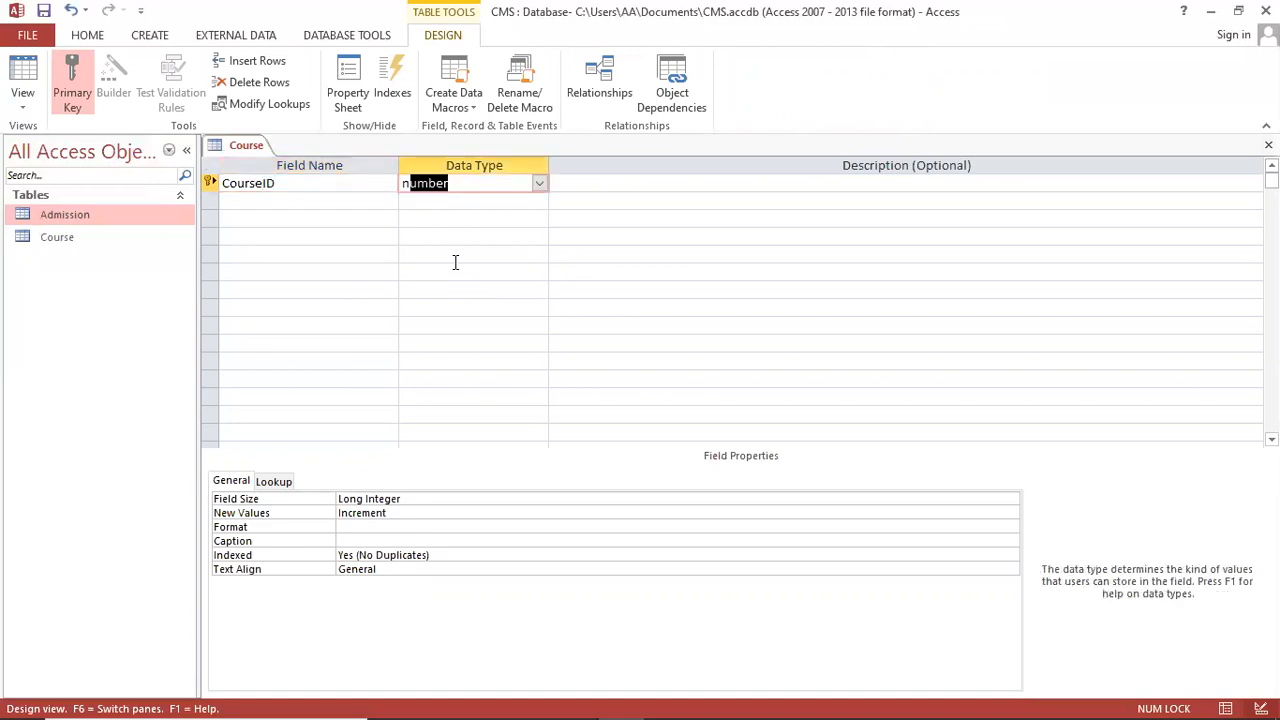
pyautogui.press('Tab')
pyautogui.press('Tab')
pyautogui.write('Course')
pyautogui.press('BackSpace')
pyautogui.press('BackSpace')
pyautogui.press('BackSpace')
pyautogui.press('BackSpace')
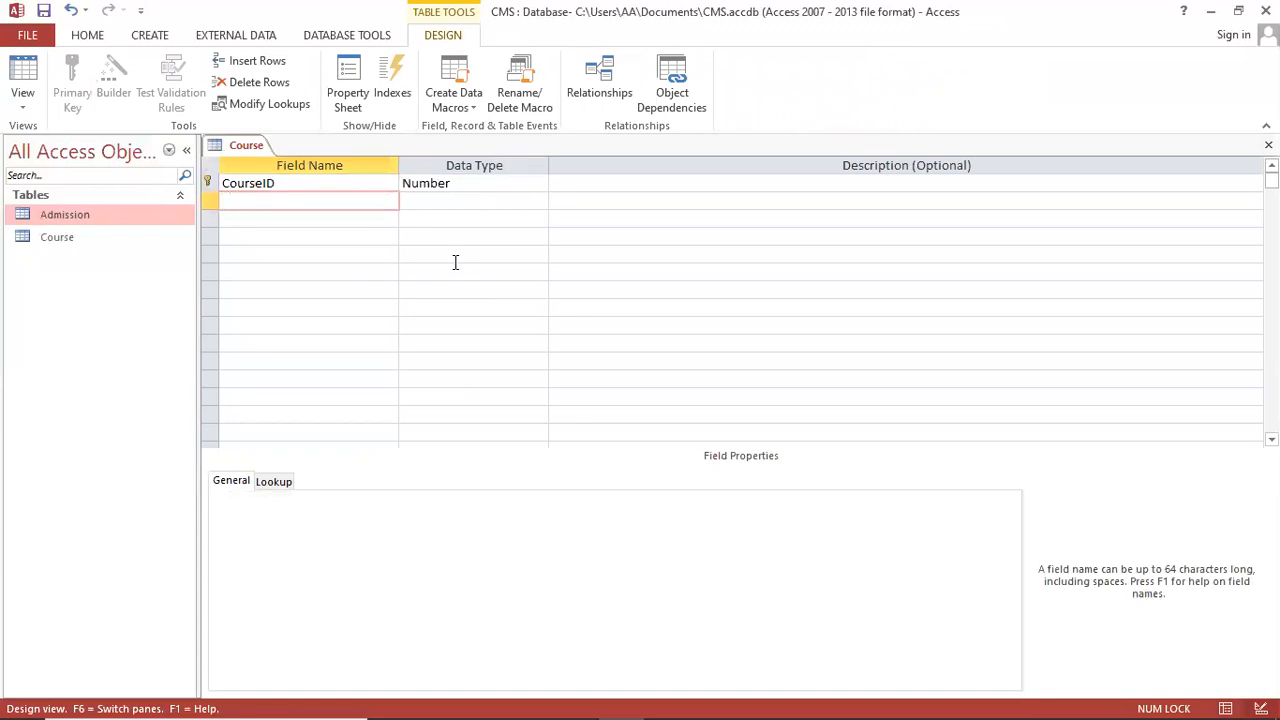
# Step: Copy the field name 'Intrest of Course' from the Course Table notes in Notepad
pyautogui.click(578, 700)
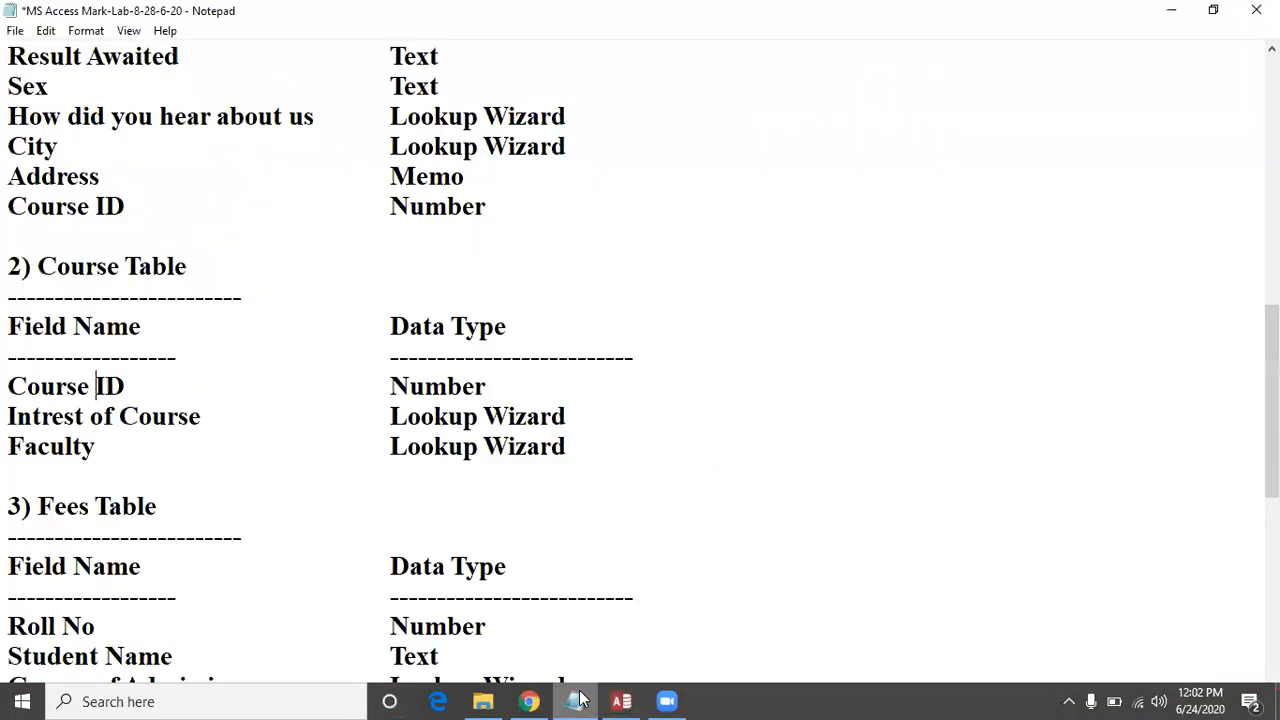
pyautogui.moveTo(10, 418); pyautogui.dragTo(203, 418)
pyautogui.hotkey('ctrl', 'c')
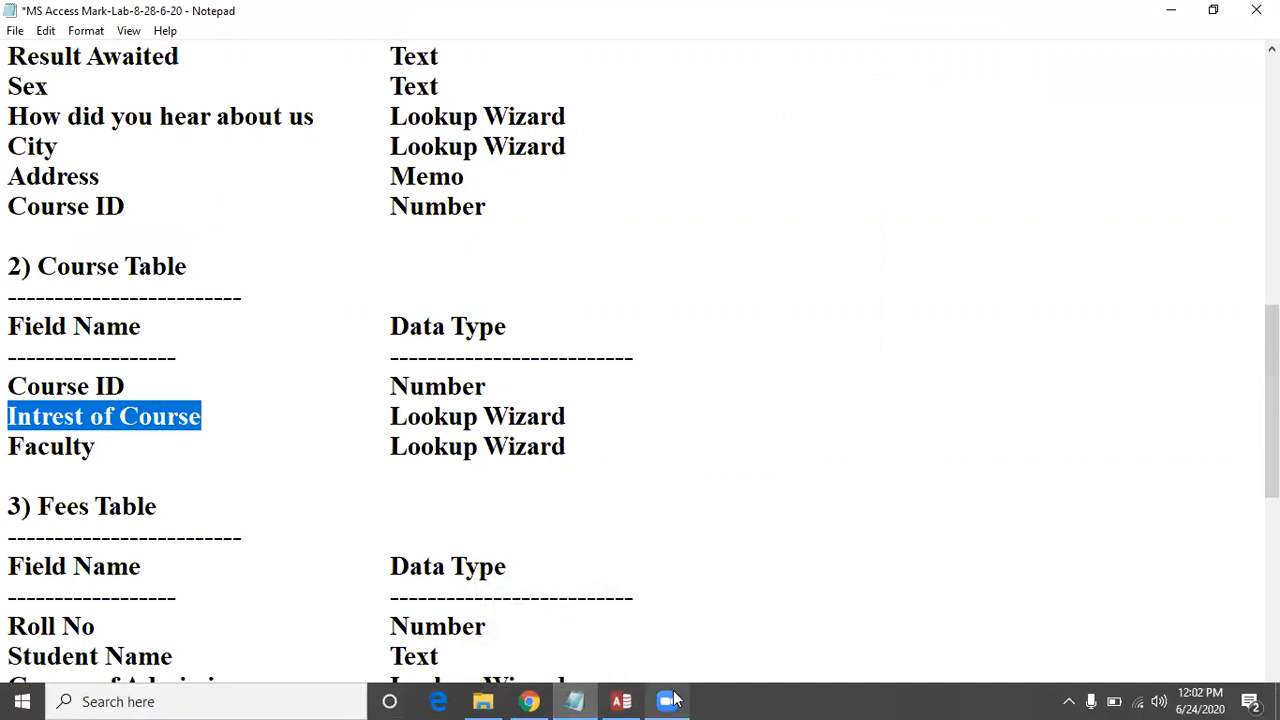
pyautogui.click(626, 700)
# Step: Paste 'Intrest of Course' as the second field and start a typed-values Lookup Wizard
pyautogui.hotkey('ctrl', 'v')
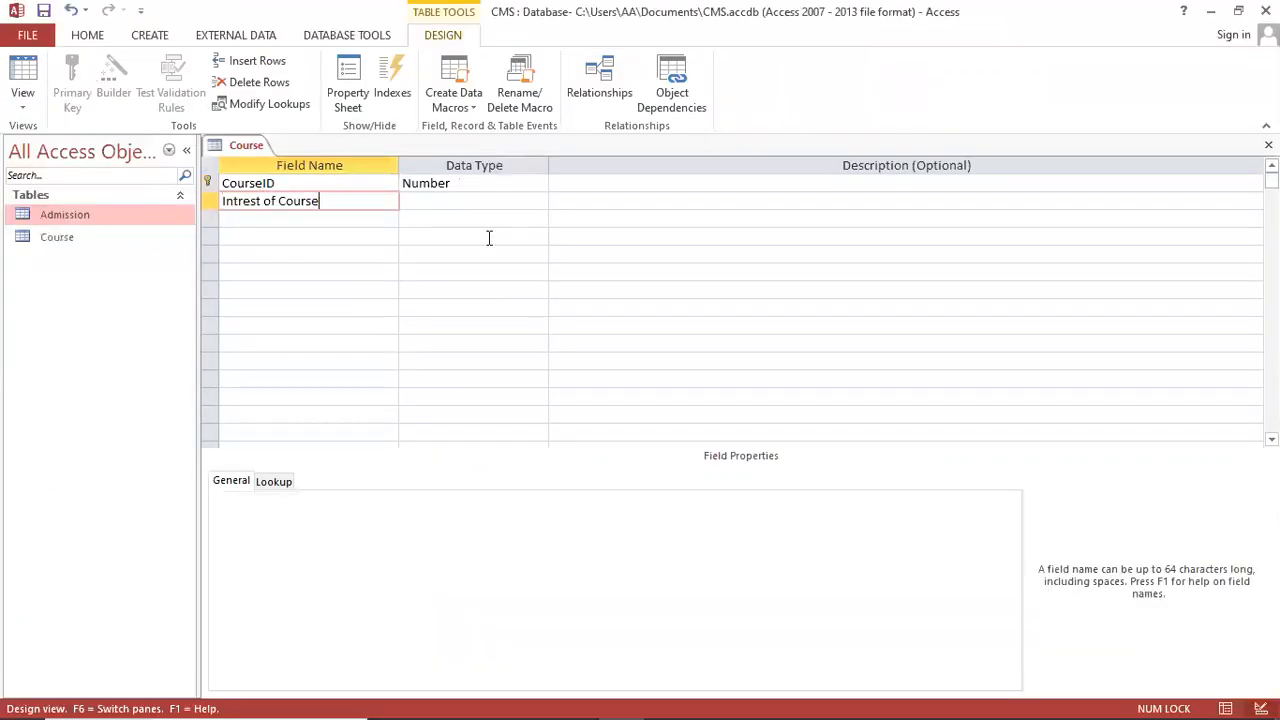
pyautogui.click(477, 201)
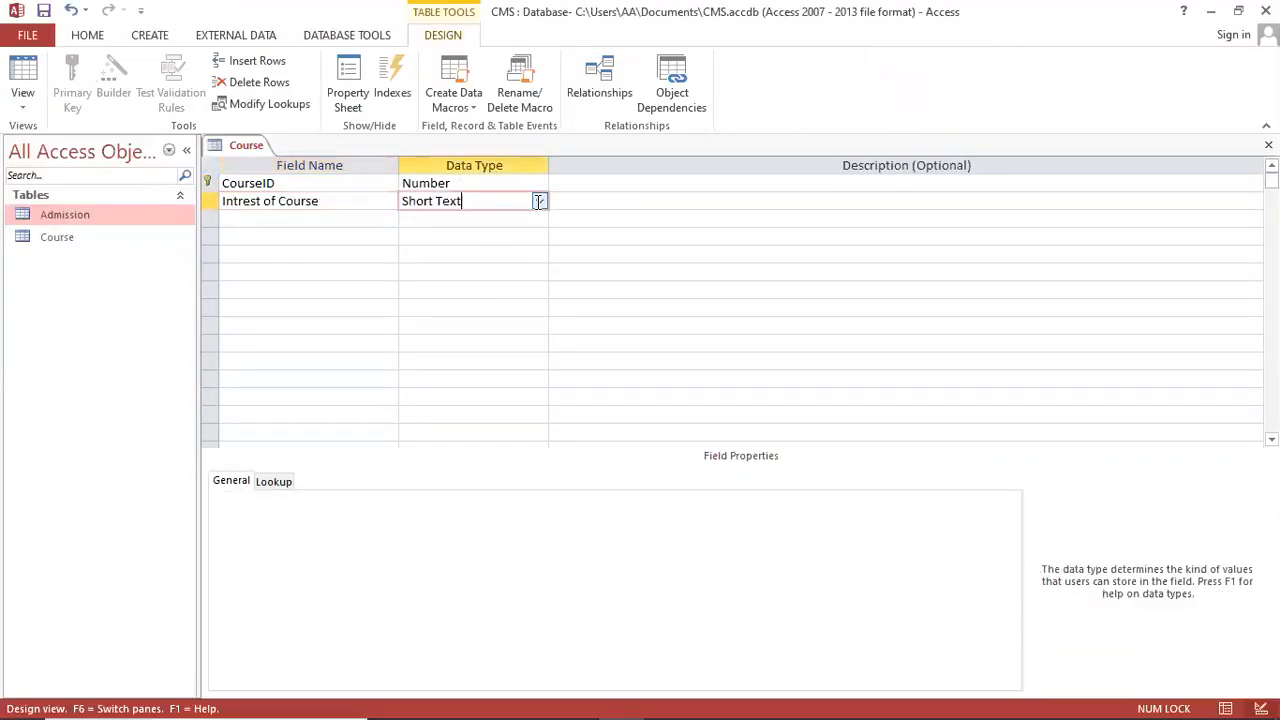
pyautogui.click(539, 201)
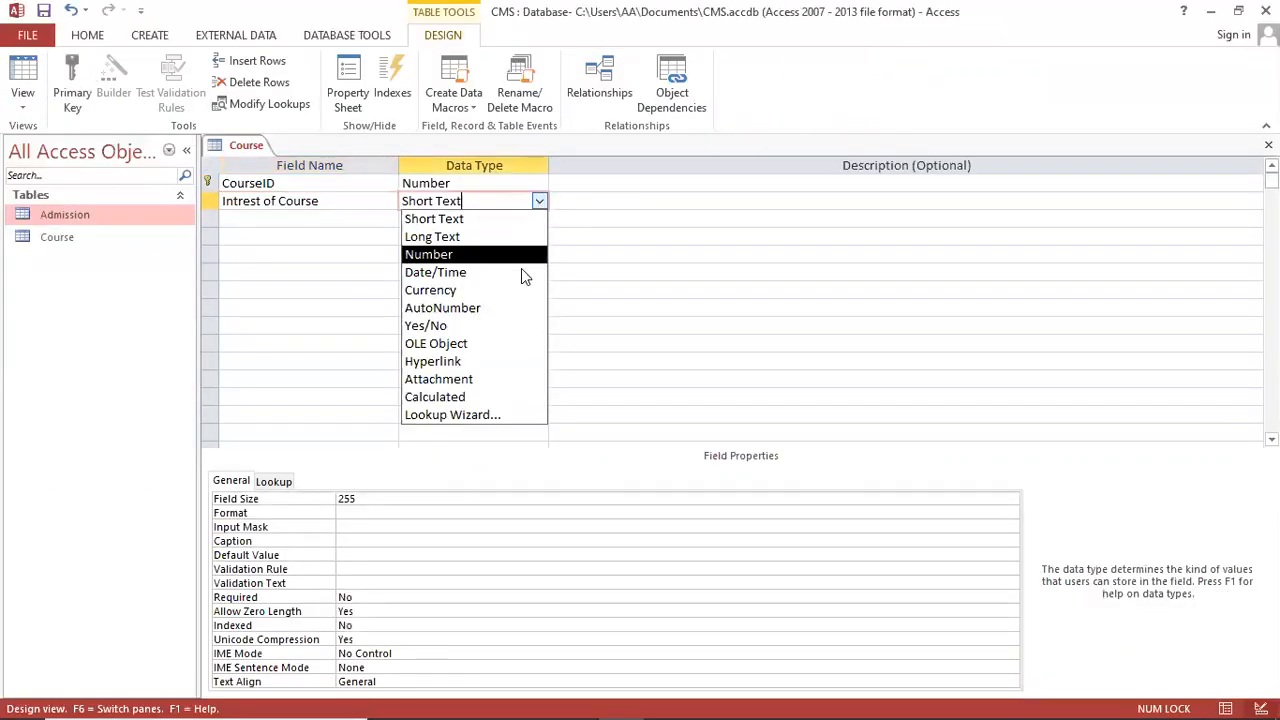
pyautogui.click(491, 412)
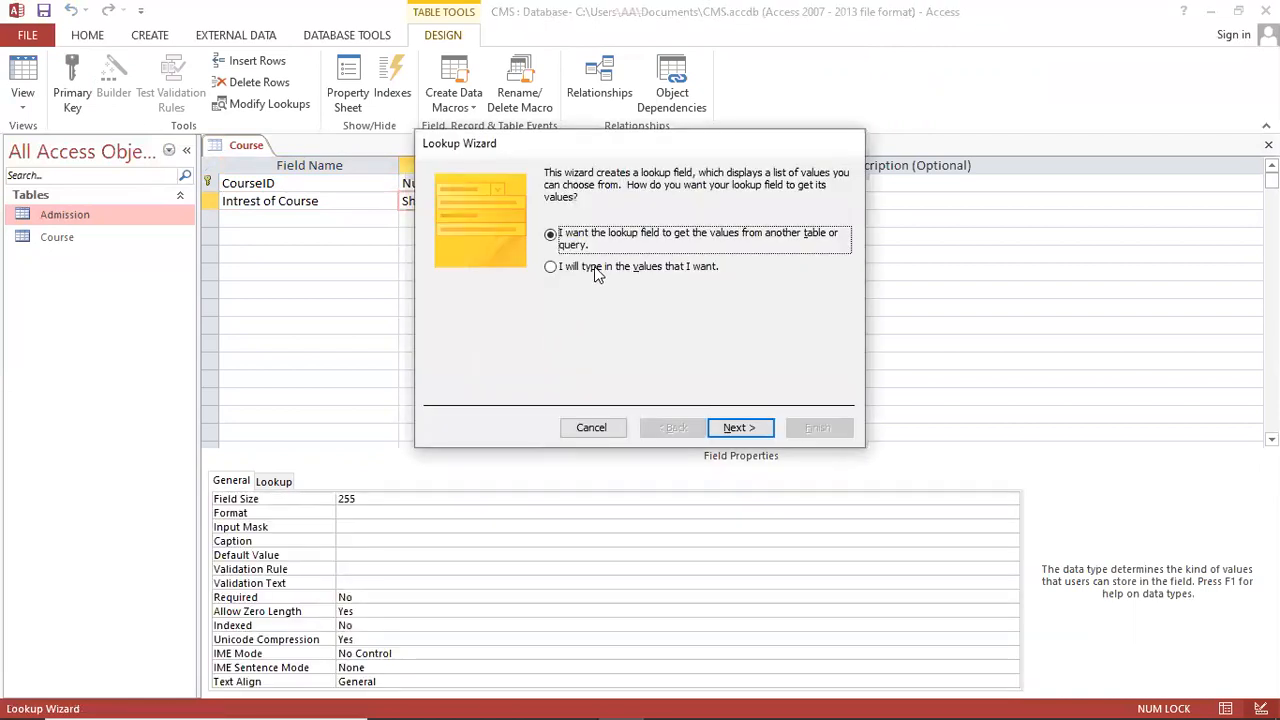
pyautogui.click(598, 268)
pyautogui.click(736, 428)
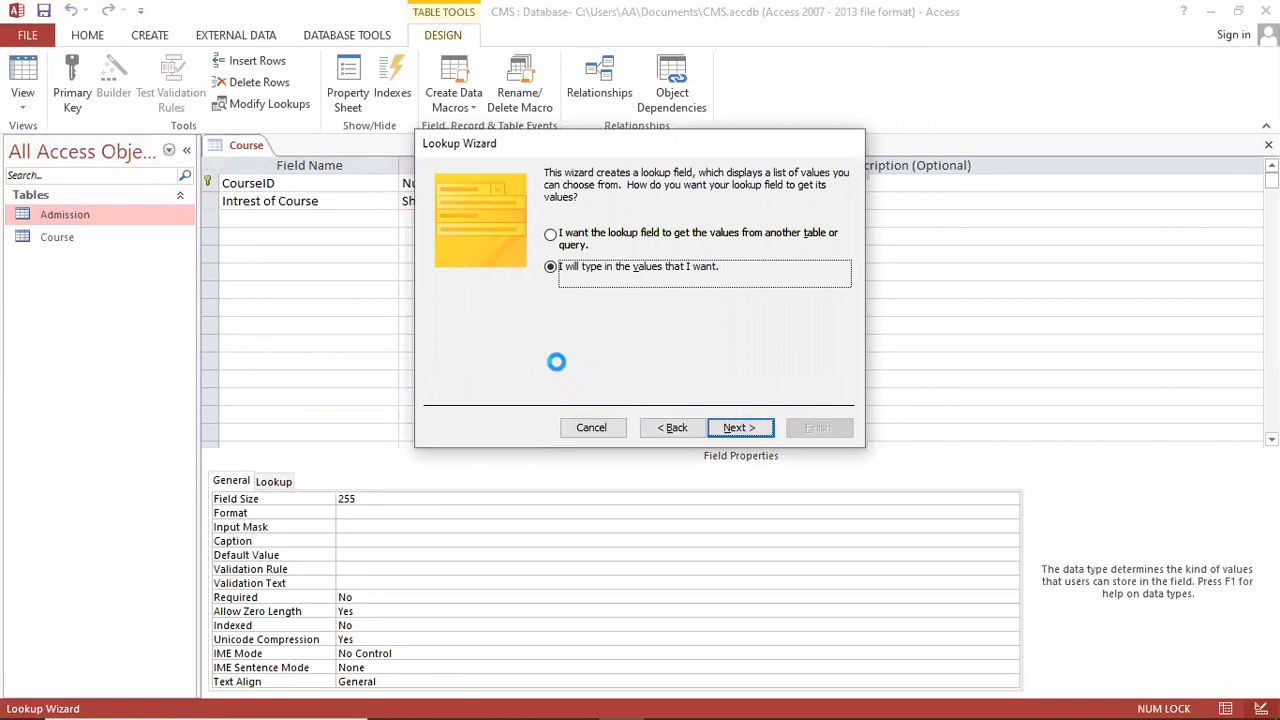
pyautogui.click(481, 287)
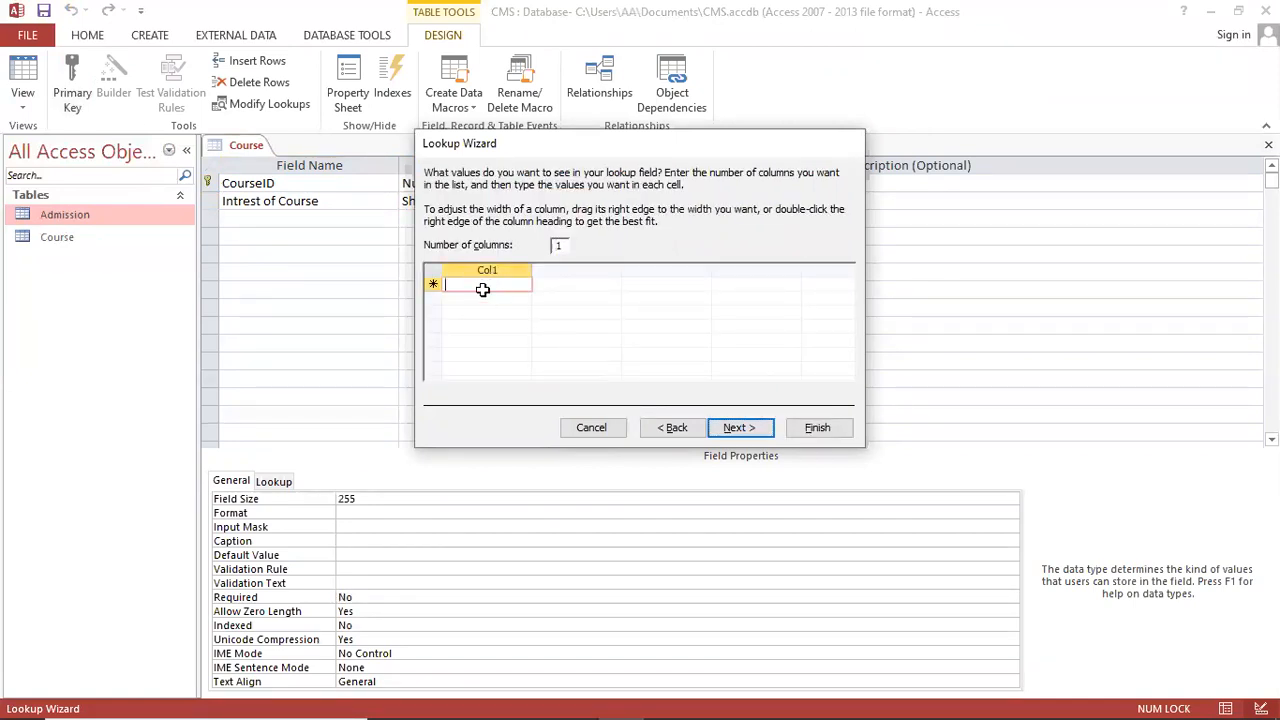
# Step: Enter BS Computer Science, BS Software Engineering, Media Science, BS Mechanical, BS Electrical, BBA, MBA and finish the lookup
pyautogui.write('BS Co')
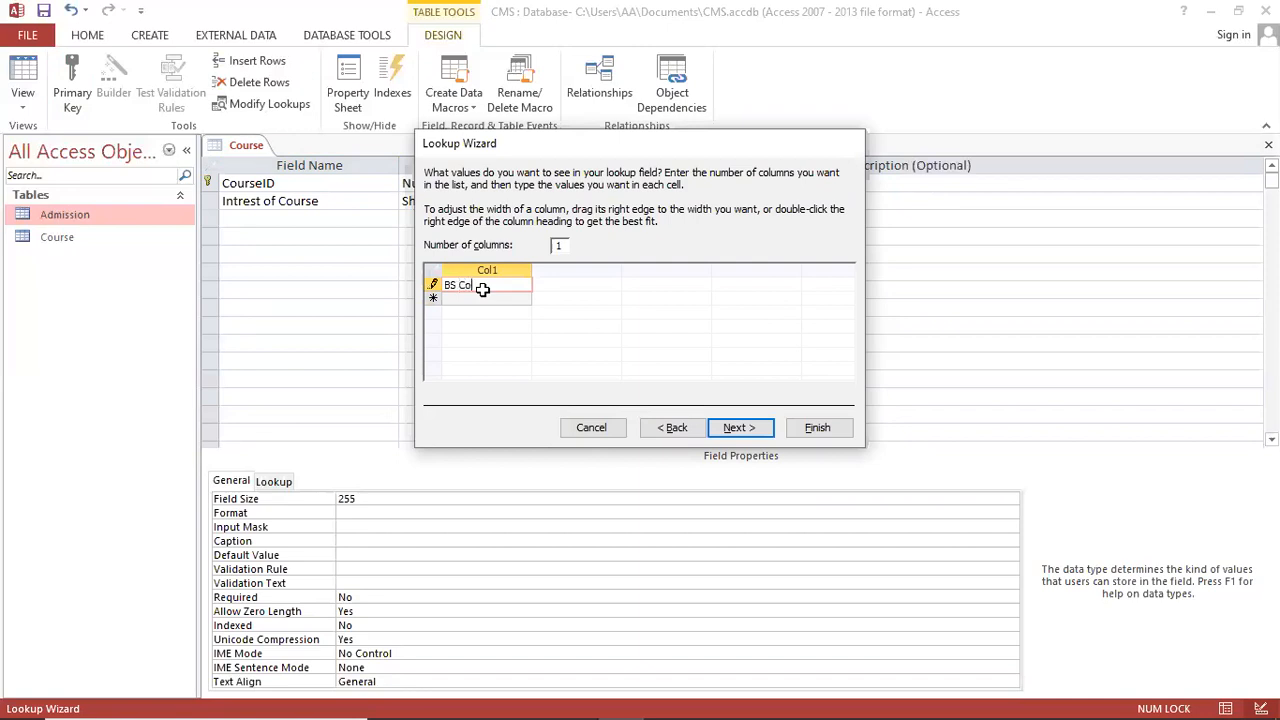
pyautogui.write('mputer Scienc')
pyautogui.press('Return')
pyautogui.write('BS Soft')
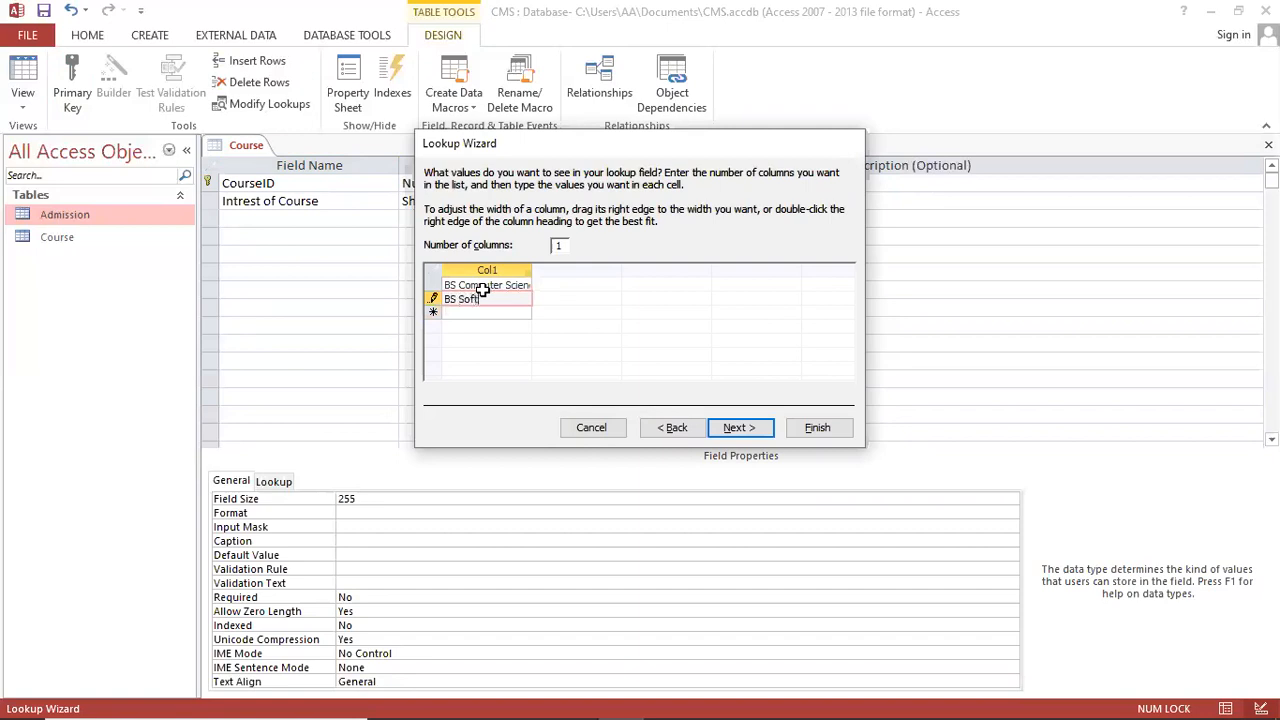
pyautogui.write('ware Engineering')
pyautogui.press('Return')
pyautogui.write('Media Science')
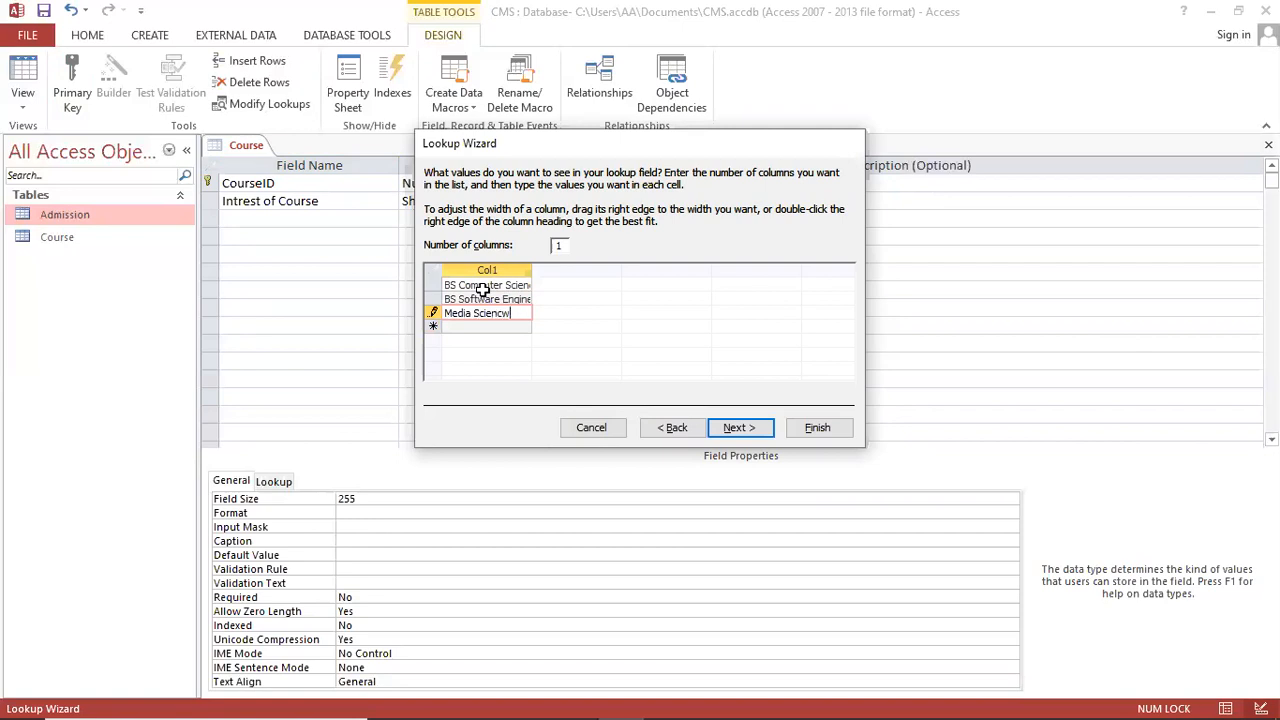
pyautogui.press('Return')
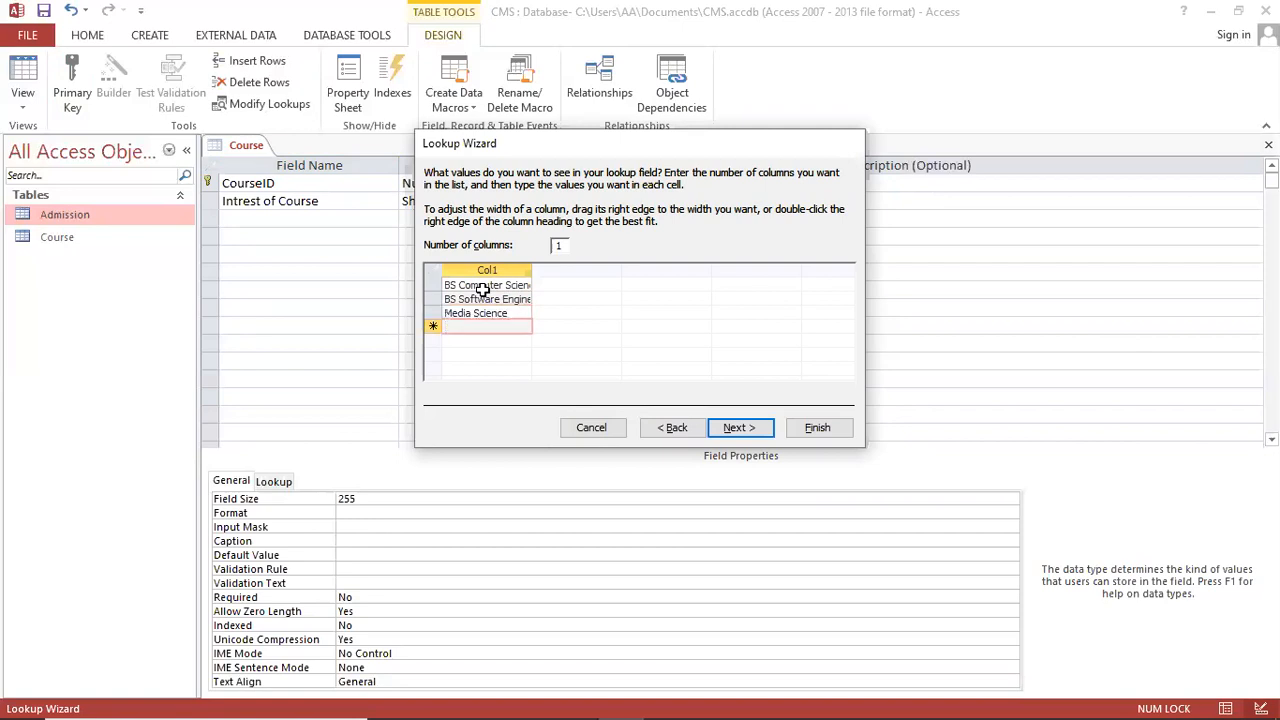
pyautogui.write('BS Mechanical')
pyautogui.press('Return')
pyautogui.write('BS Elec')
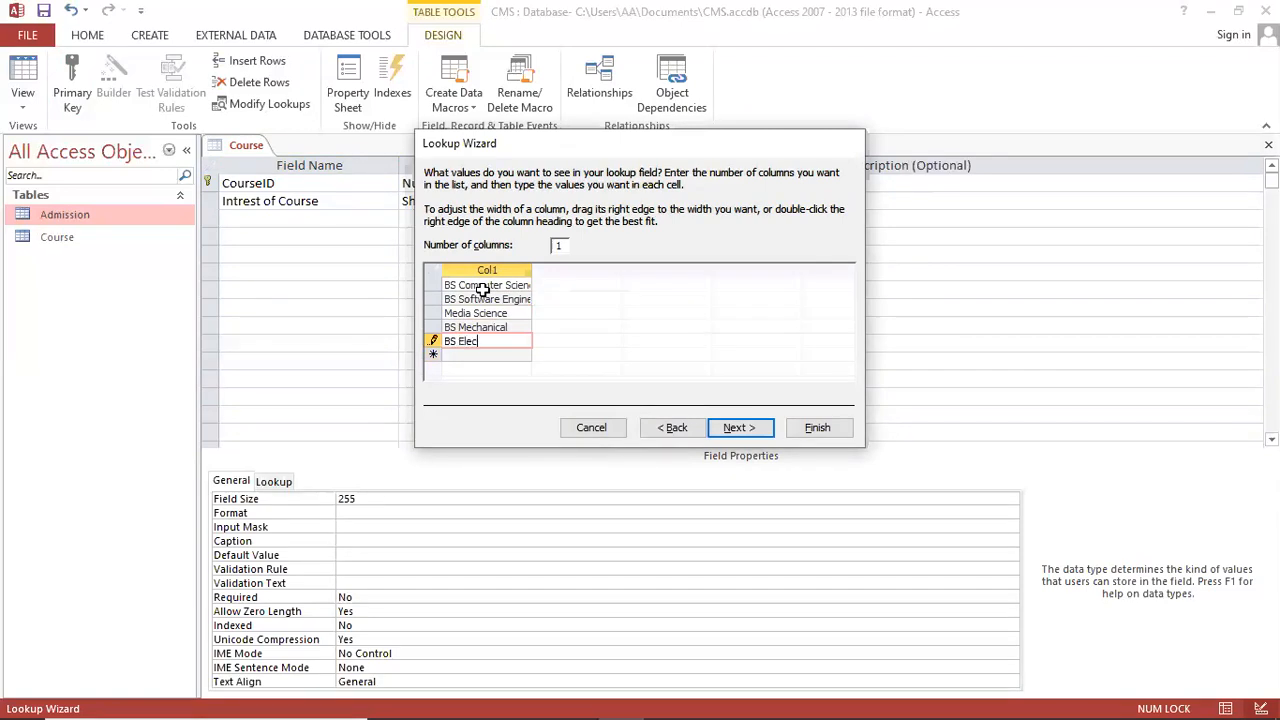
pyautogui.write('trical')
pyautogui.press('Return')
pyautogui.write('BBA')
pyautogui.press('Return')
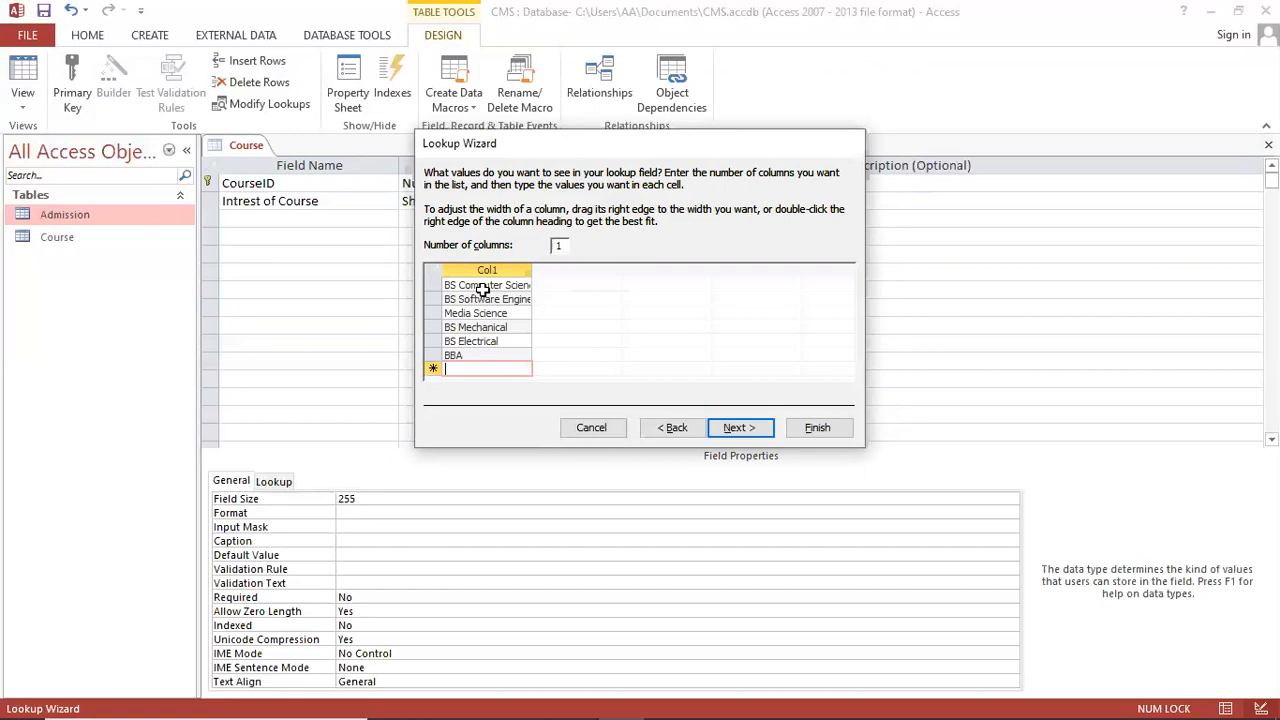
pyautogui.write('MBA')
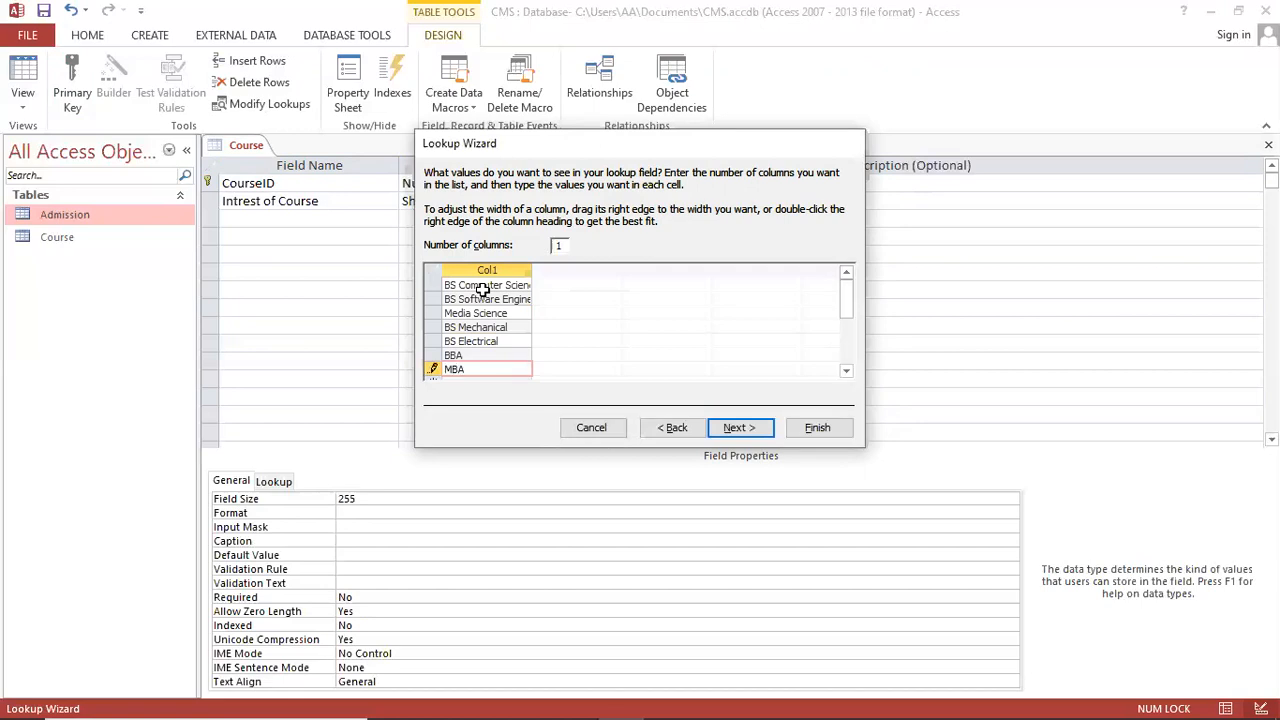
pyautogui.click(738, 427)
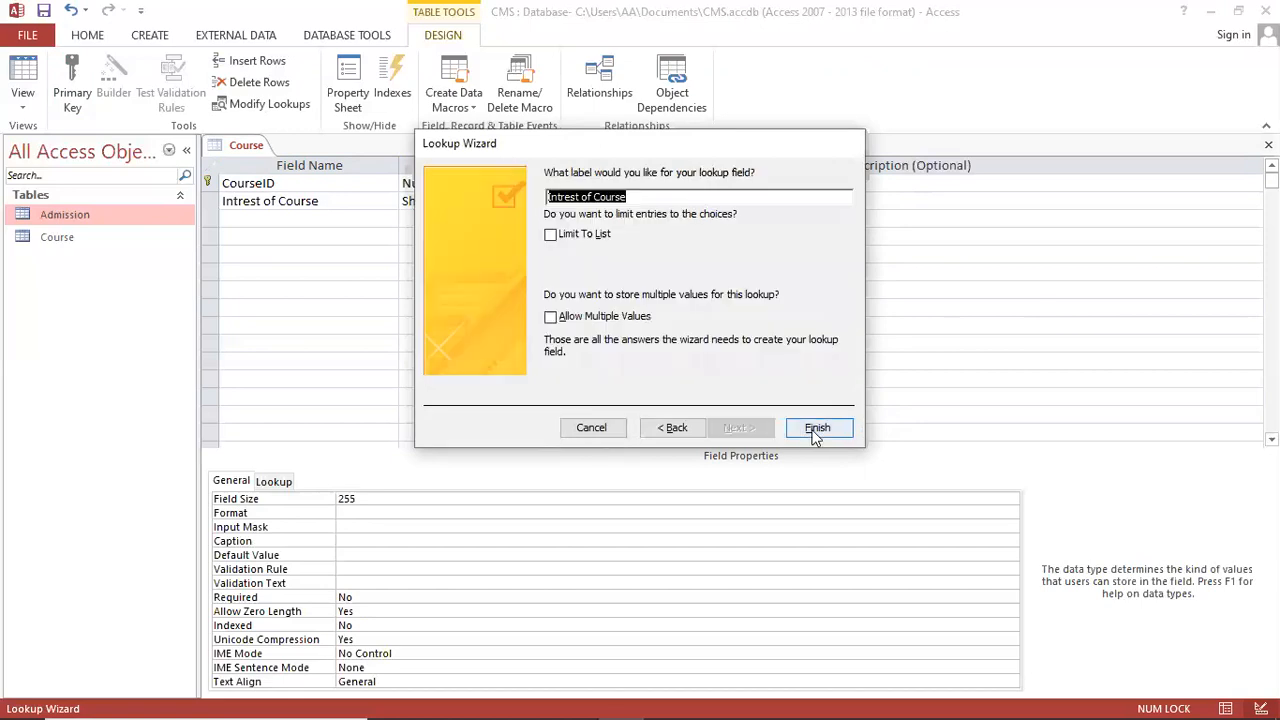
pyautogui.click(817, 428)
pyautogui.click(317, 219)
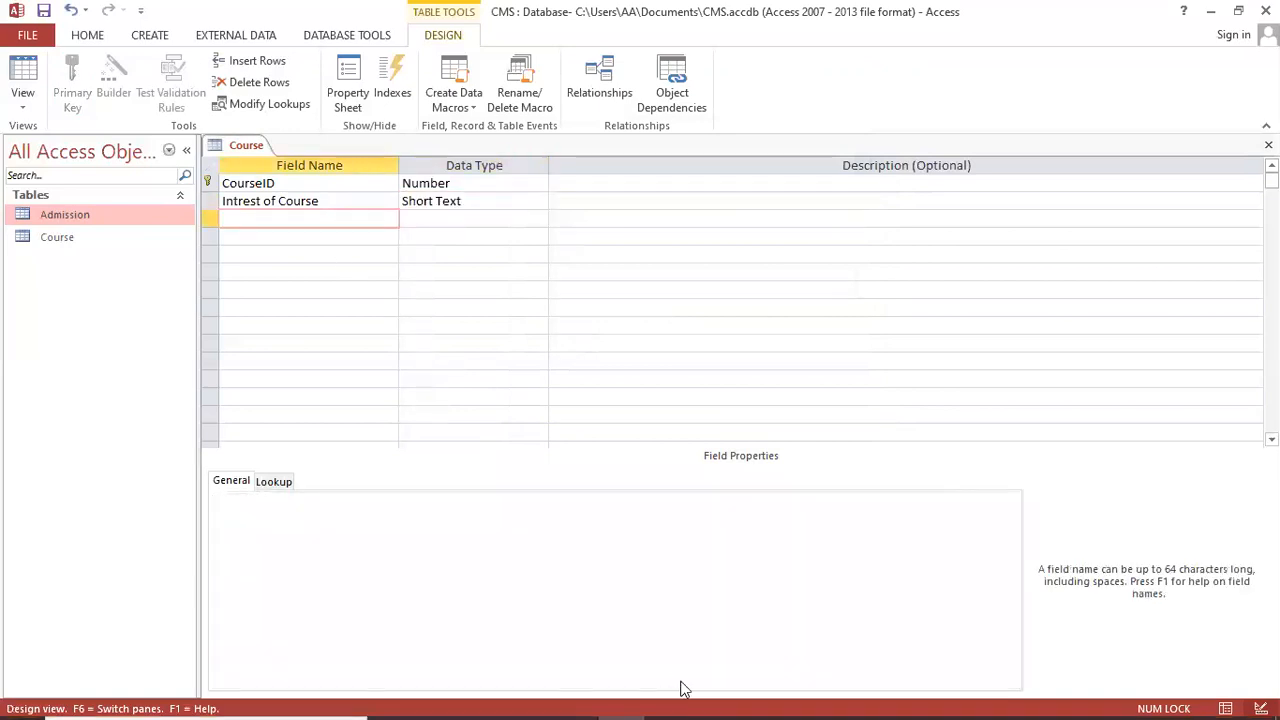
# Step: Add a Faculty field as a lookup whose values will be typed in
pyautogui.click(577, 701)
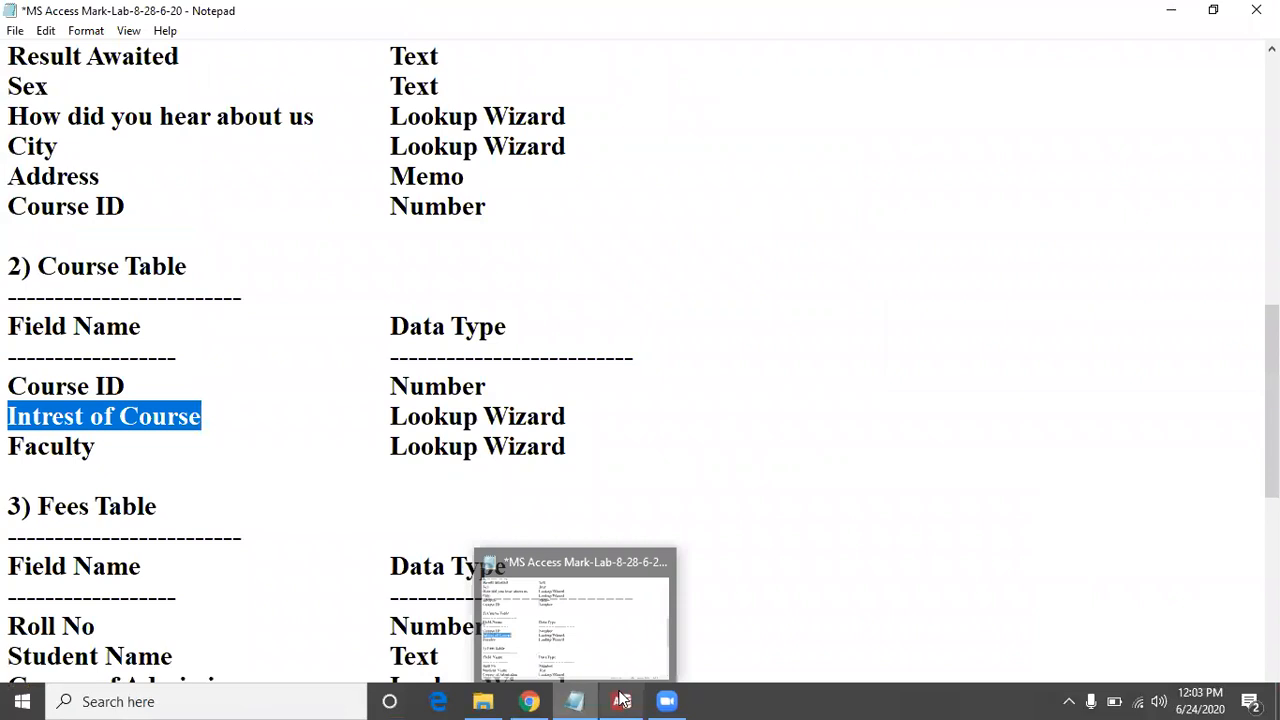
pyautogui.click(622, 701)
pyautogui.click(266, 215)
pyautogui.write('Faculty')
pyautogui.press('Tab')
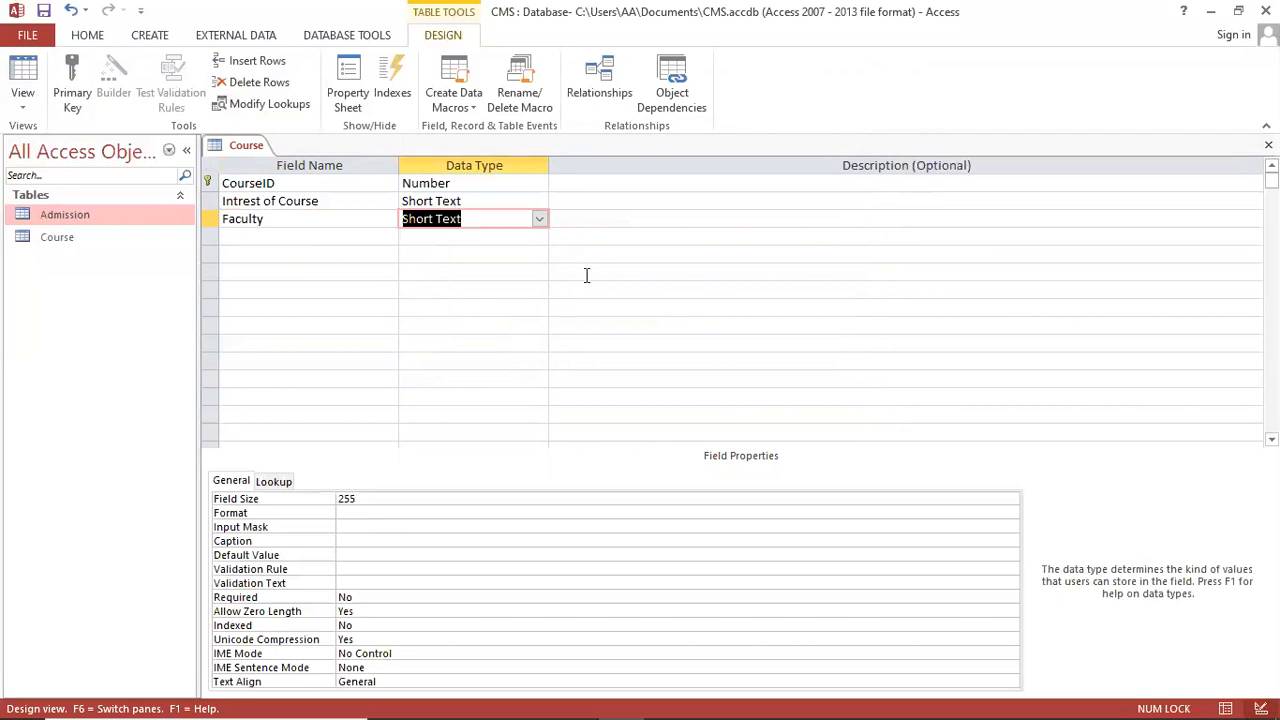
pyautogui.click(540, 219)
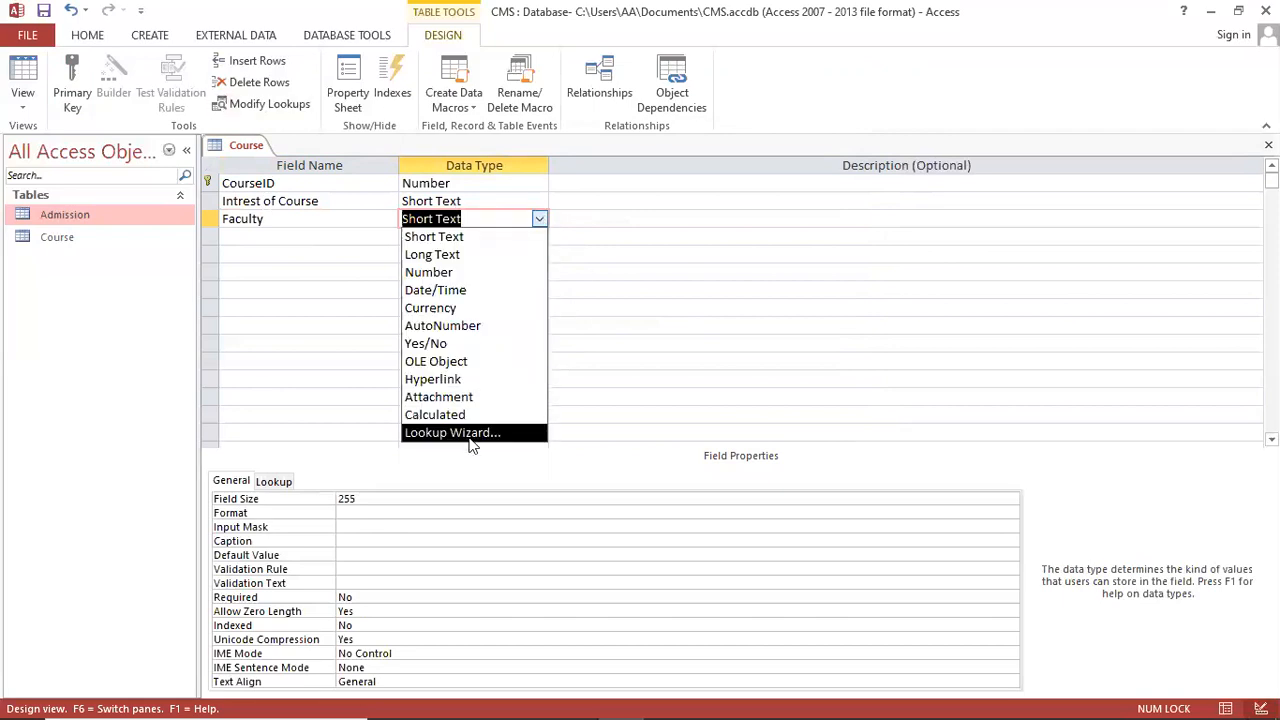
pyautogui.click(470, 434)
pyautogui.click(596, 266)
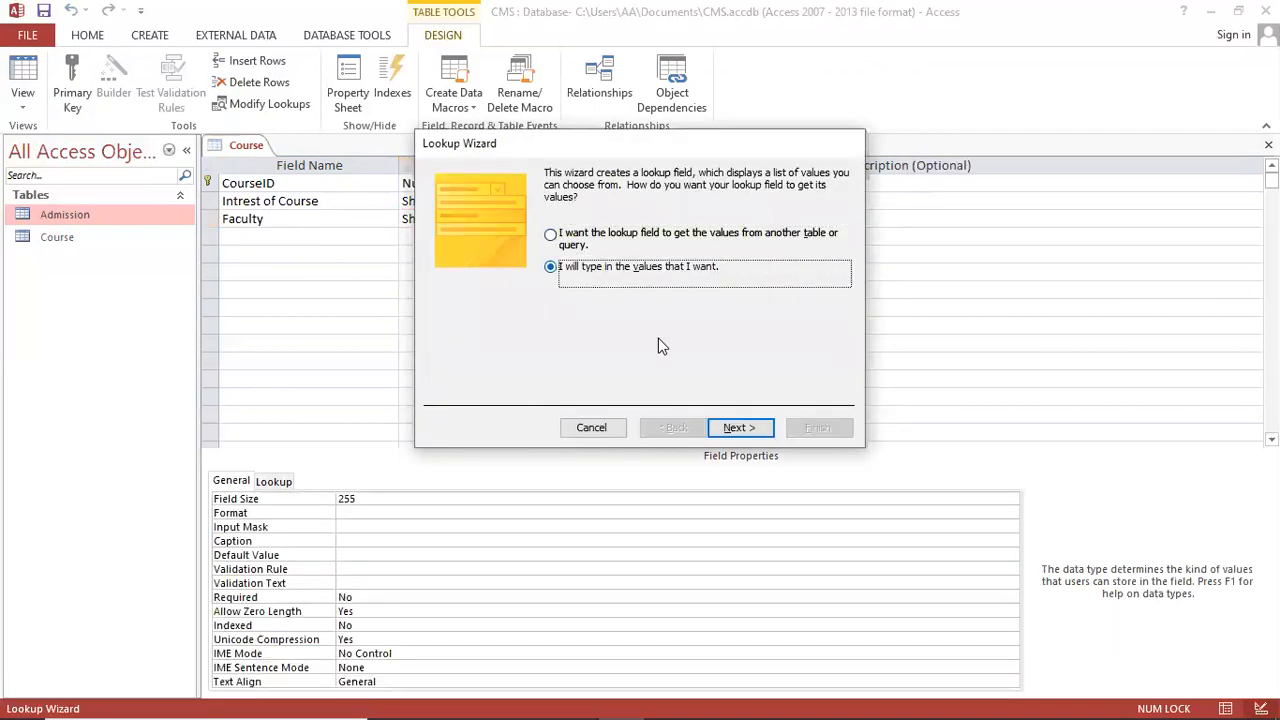
pyautogui.click(740, 428)
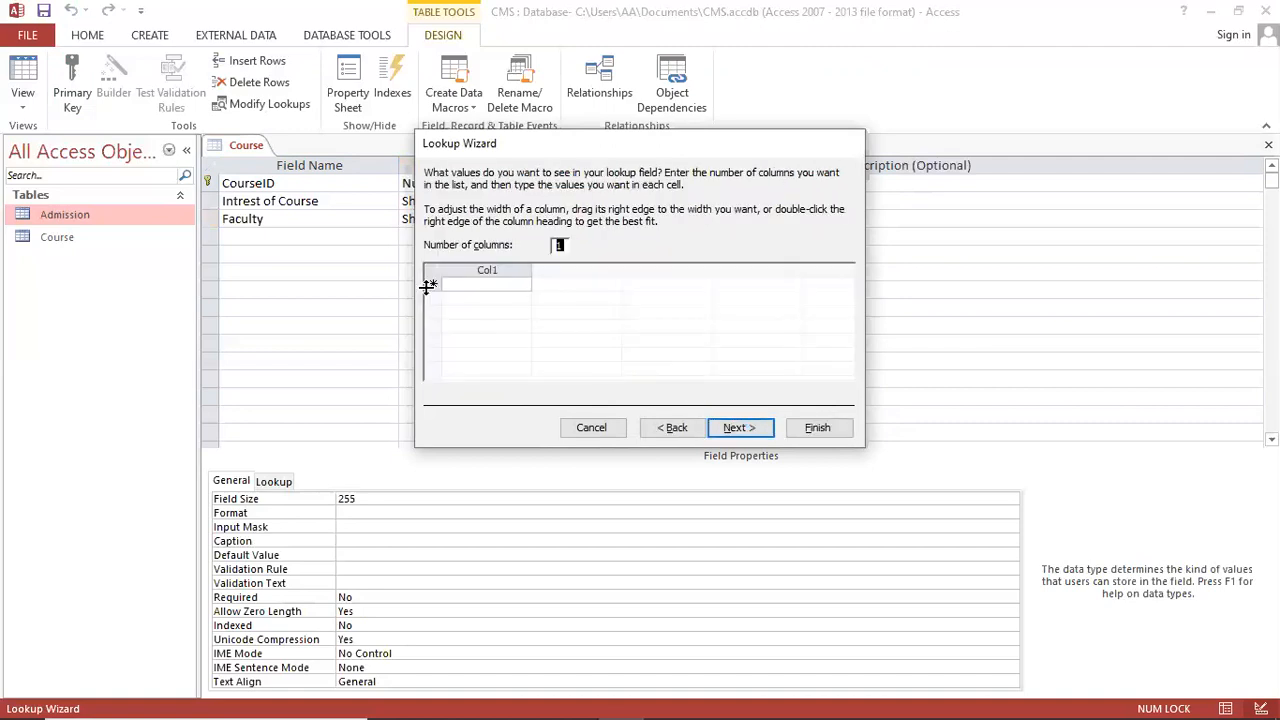
# Step: Enter faculty values FEST, FMS, FAD and FCIT, finish the lookup and close the Course design
pyautogui.click(468, 282)
pyautogui.write('FEST')
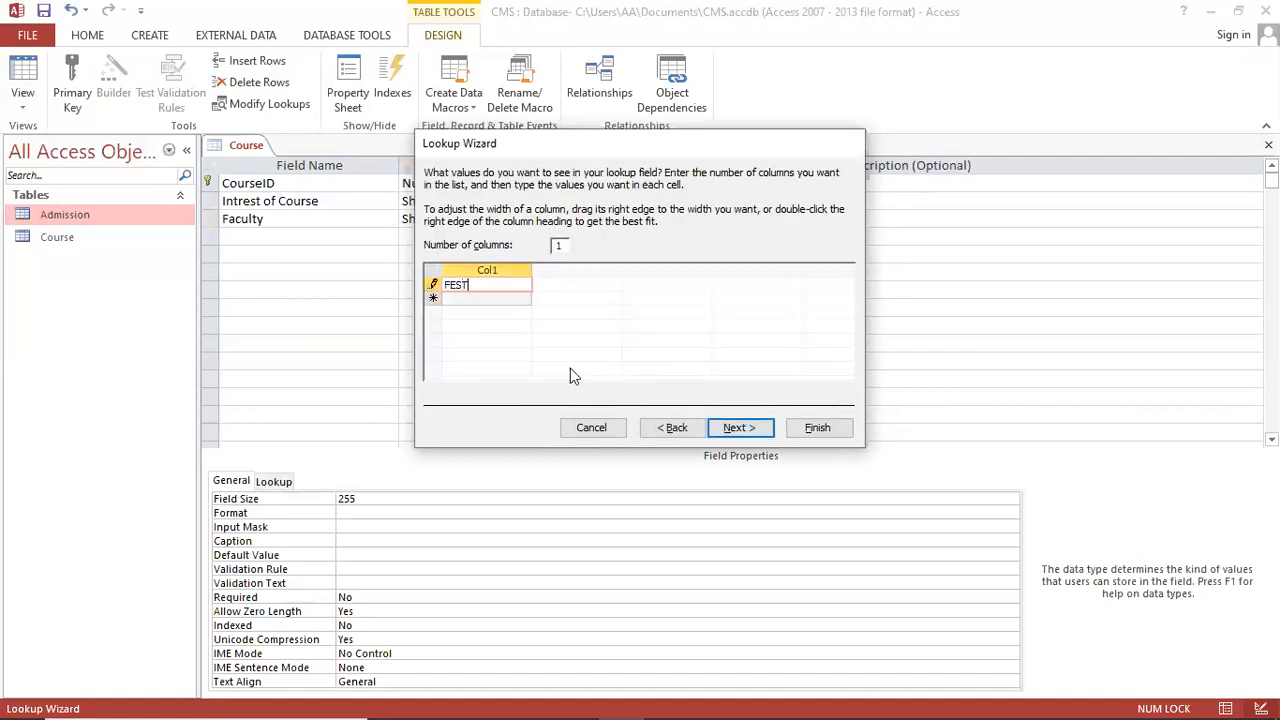
pyautogui.press('Return')
pyautogui.write('FMS')
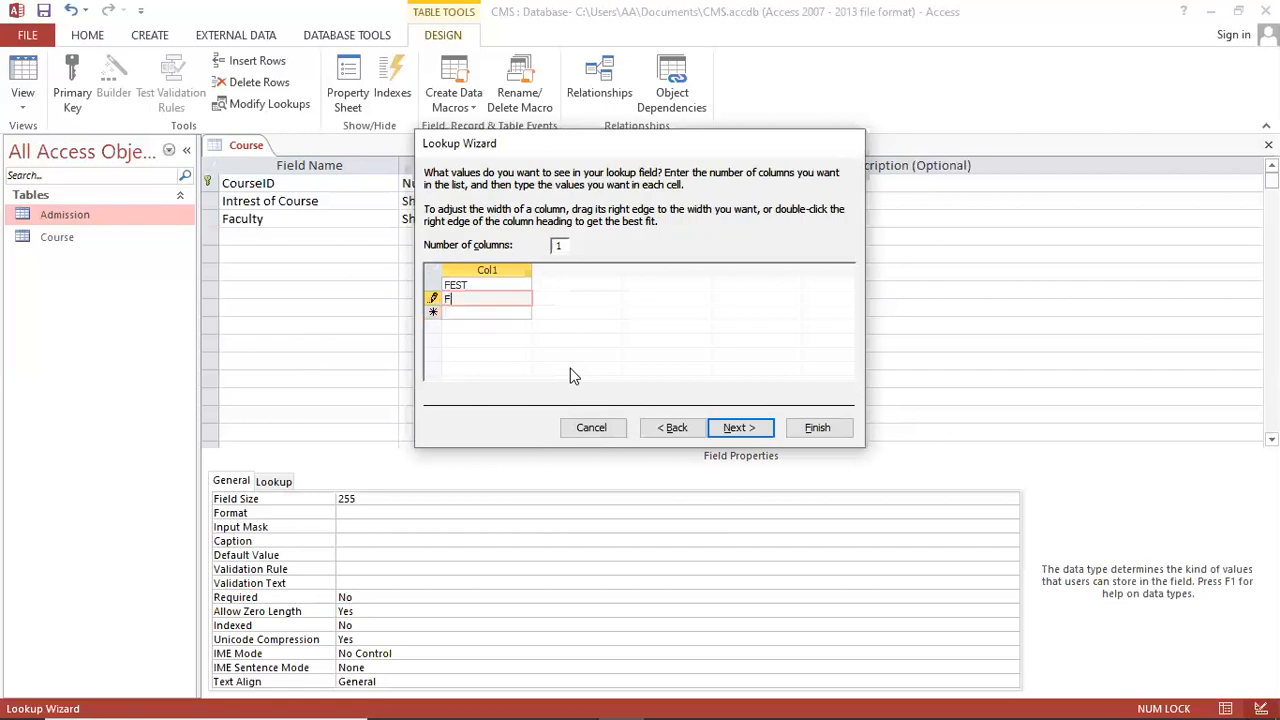
pyautogui.press('Up')
pyautogui.press('Down')
pyautogui.press('Down')
pyautogui.write('FAD')
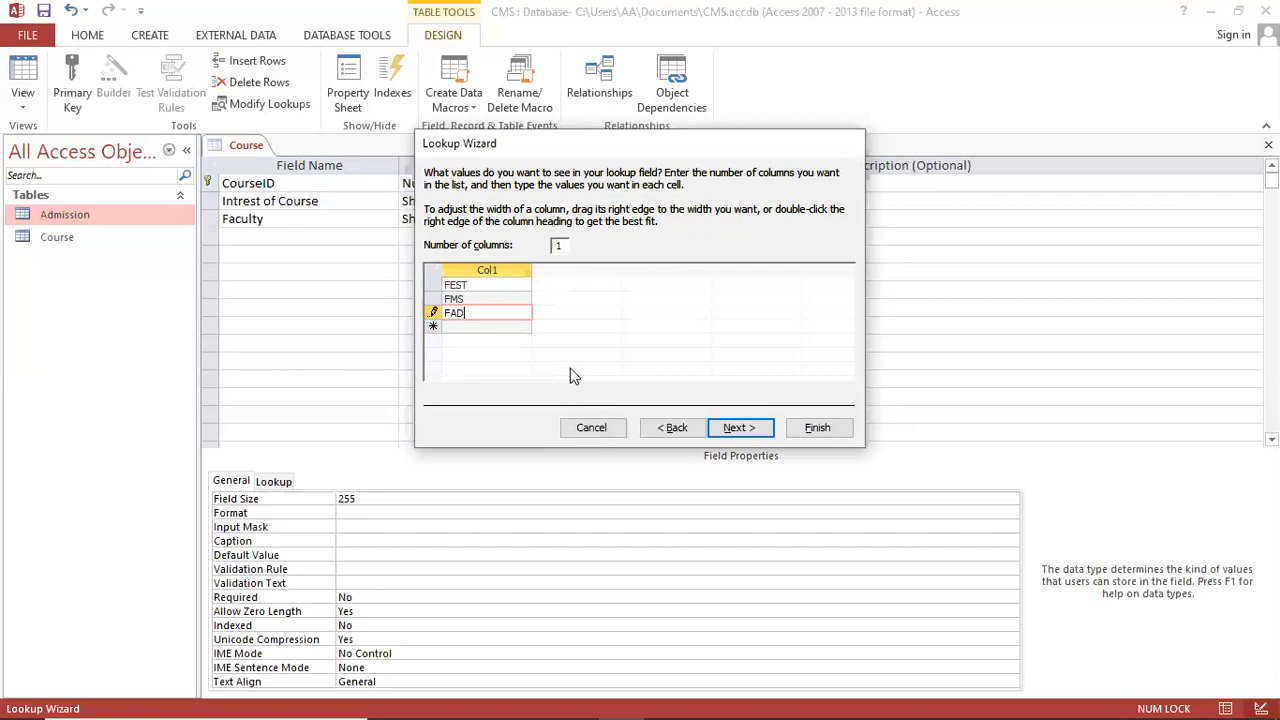
pyautogui.press('Return')
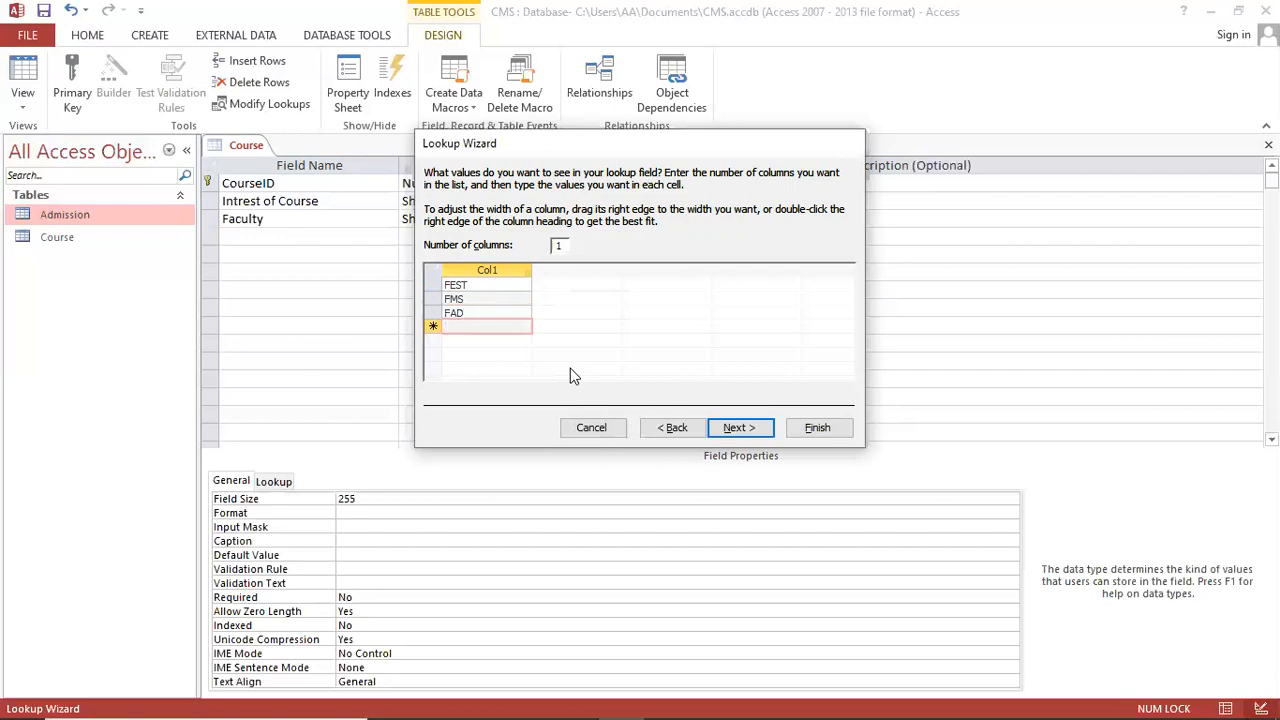
pyautogui.click(484, 300)
pyautogui.click(476, 313)
pyautogui.click(486, 327)
pyautogui.write('FCIT')
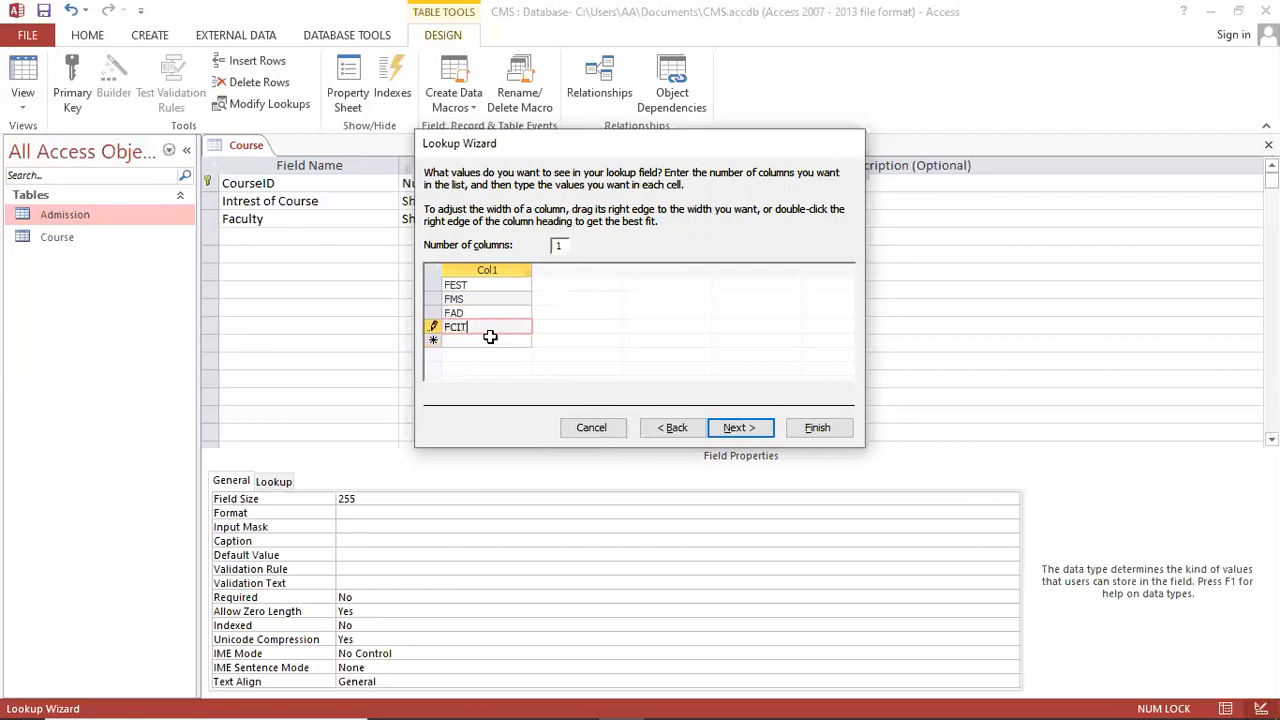
pyautogui.click(490, 337)
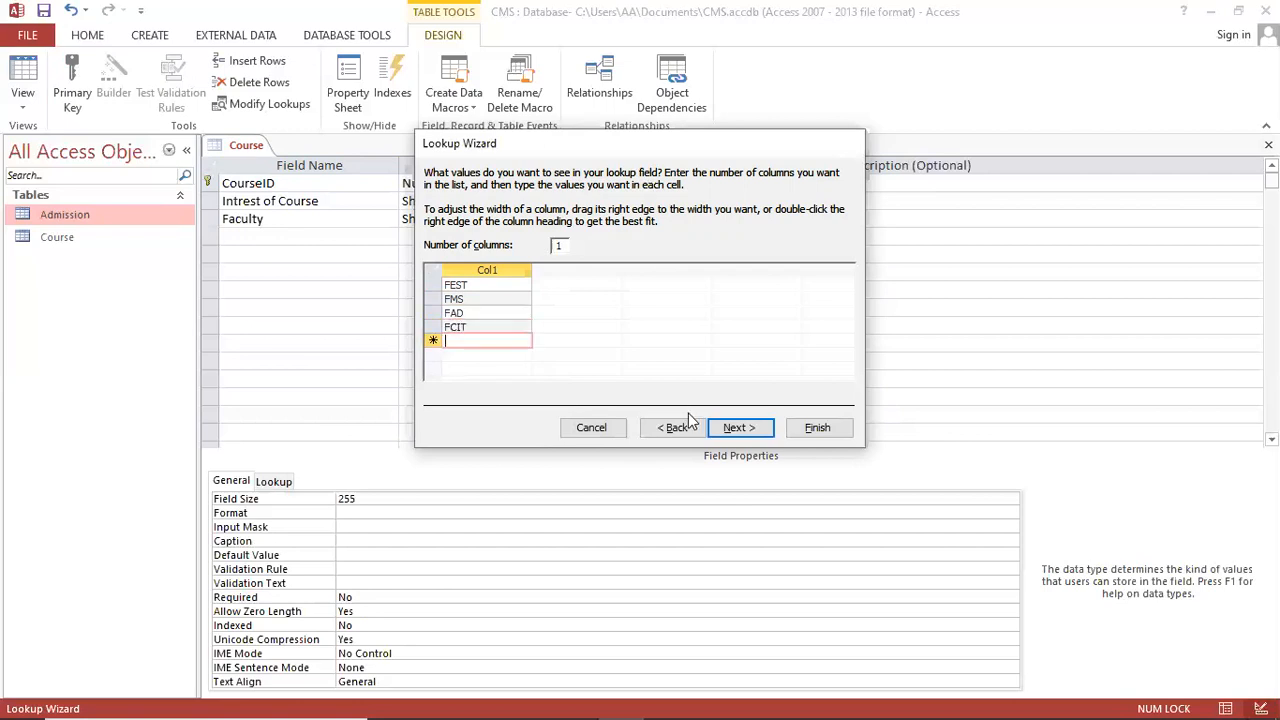
pyautogui.click(736, 427)
pyautogui.click(823, 426)
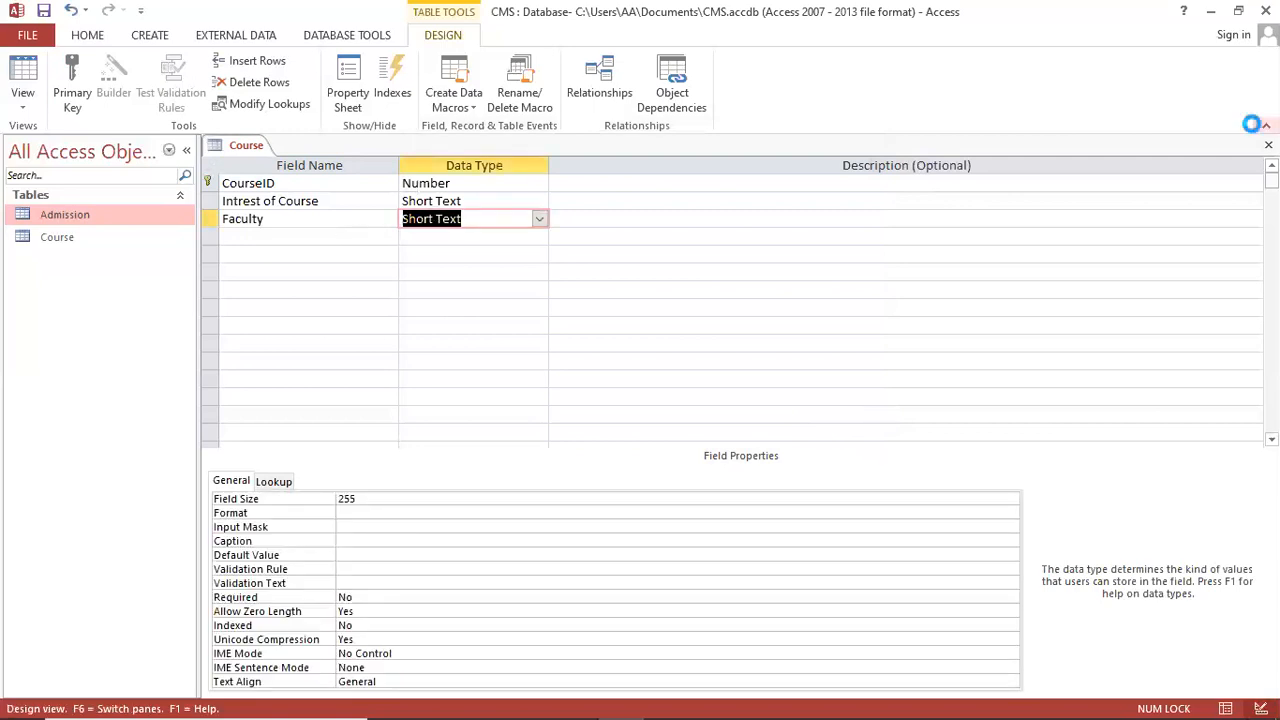
pyautogui.click(1268, 145)
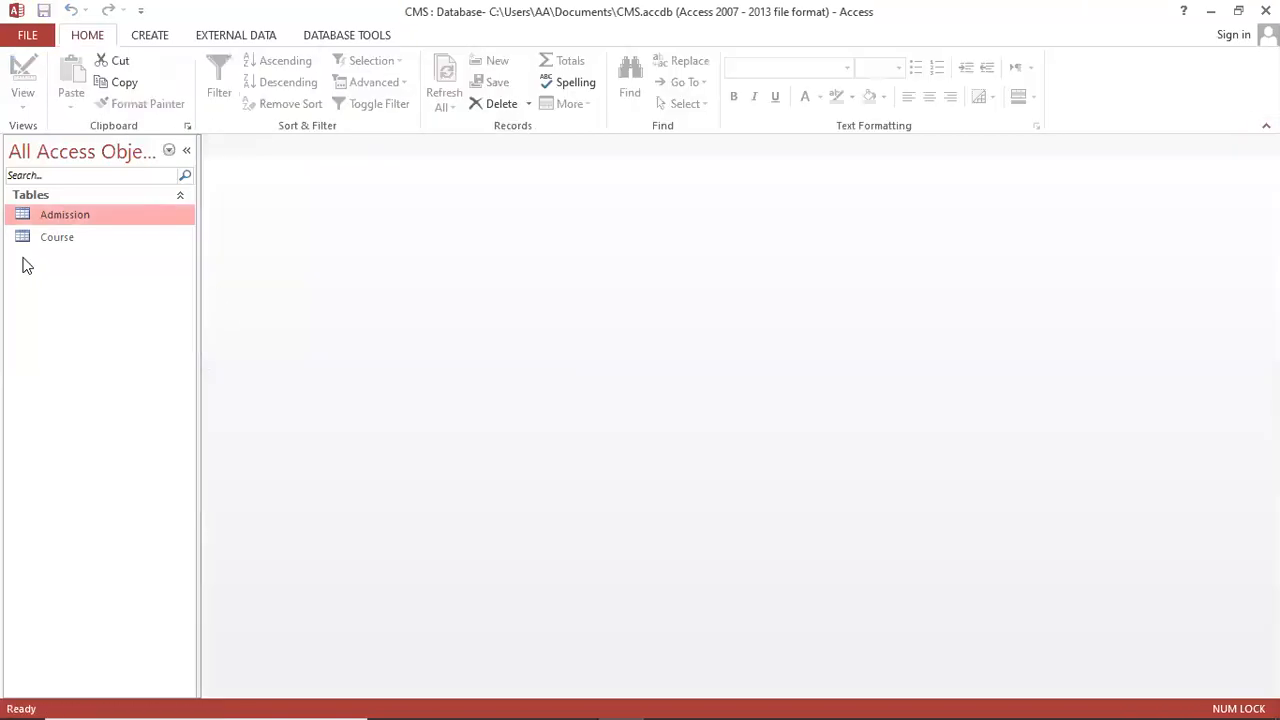
# Step: Open the Course table, enter CourseID 1, and widen the Intrest of Course and Faculty columns
pyautogui.doubleClick(62, 240)
pyautogui.write('1')
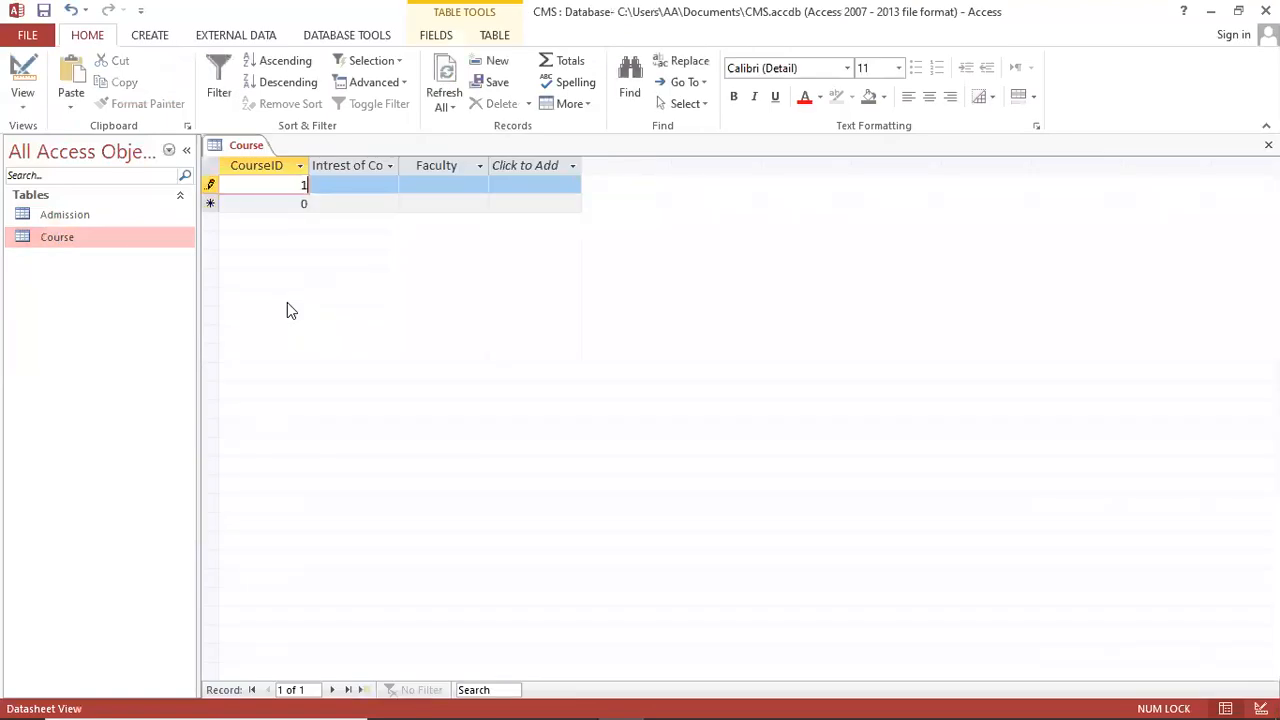
pyautogui.press('Tab')
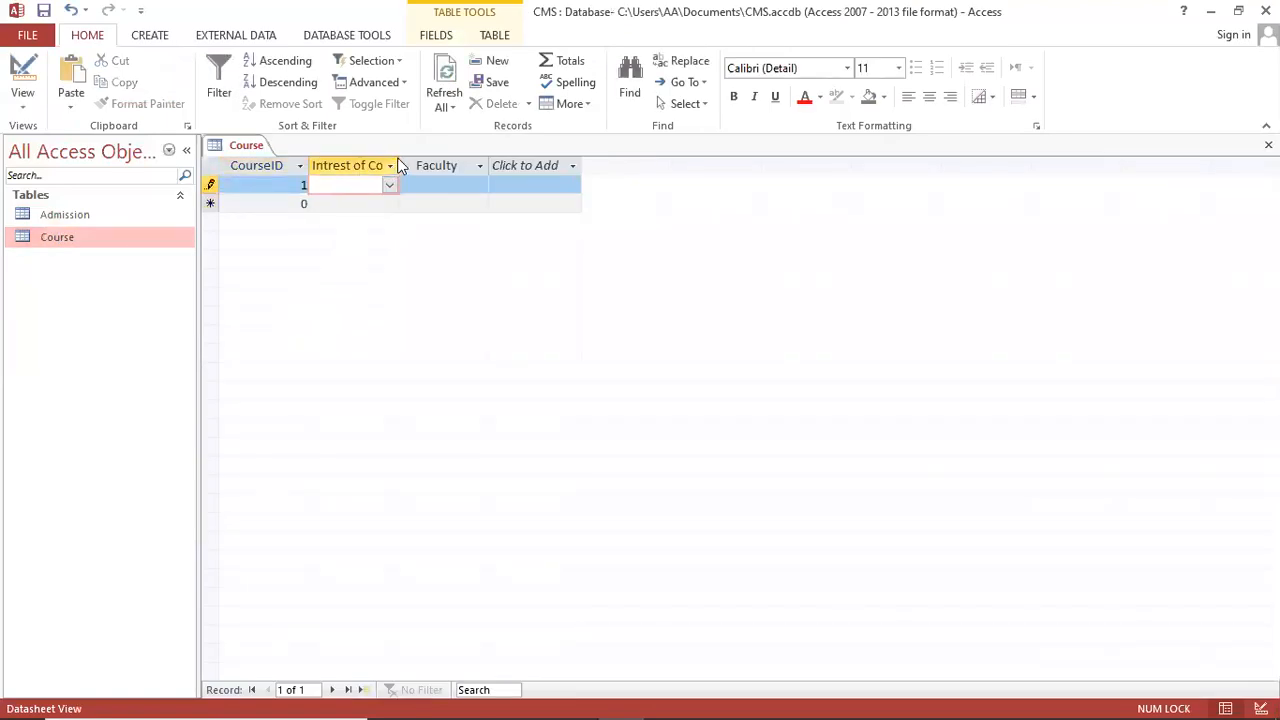
pyautogui.moveTo(400, 166); pyautogui.dragTo(522, 171)
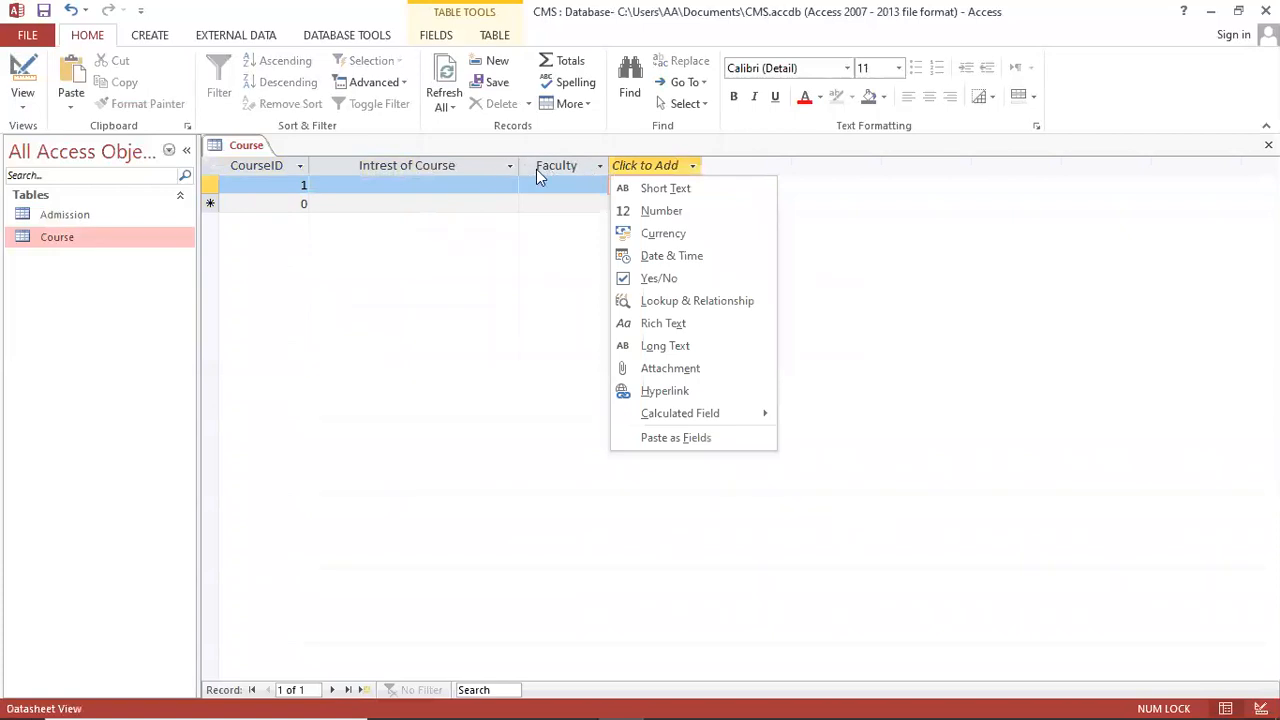
pyautogui.click(537, 170)
pyautogui.click(586, 186)
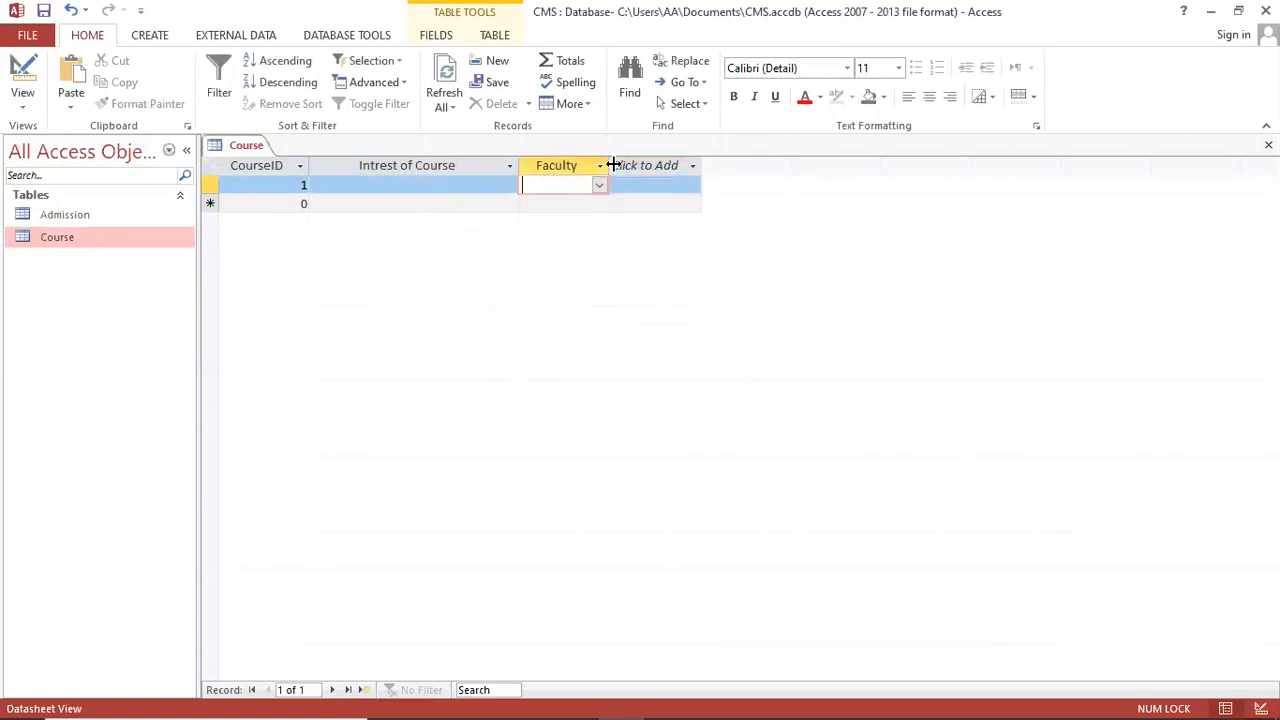
pyautogui.moveTo(613, 165); pyautogui.dragTo(719, 180)
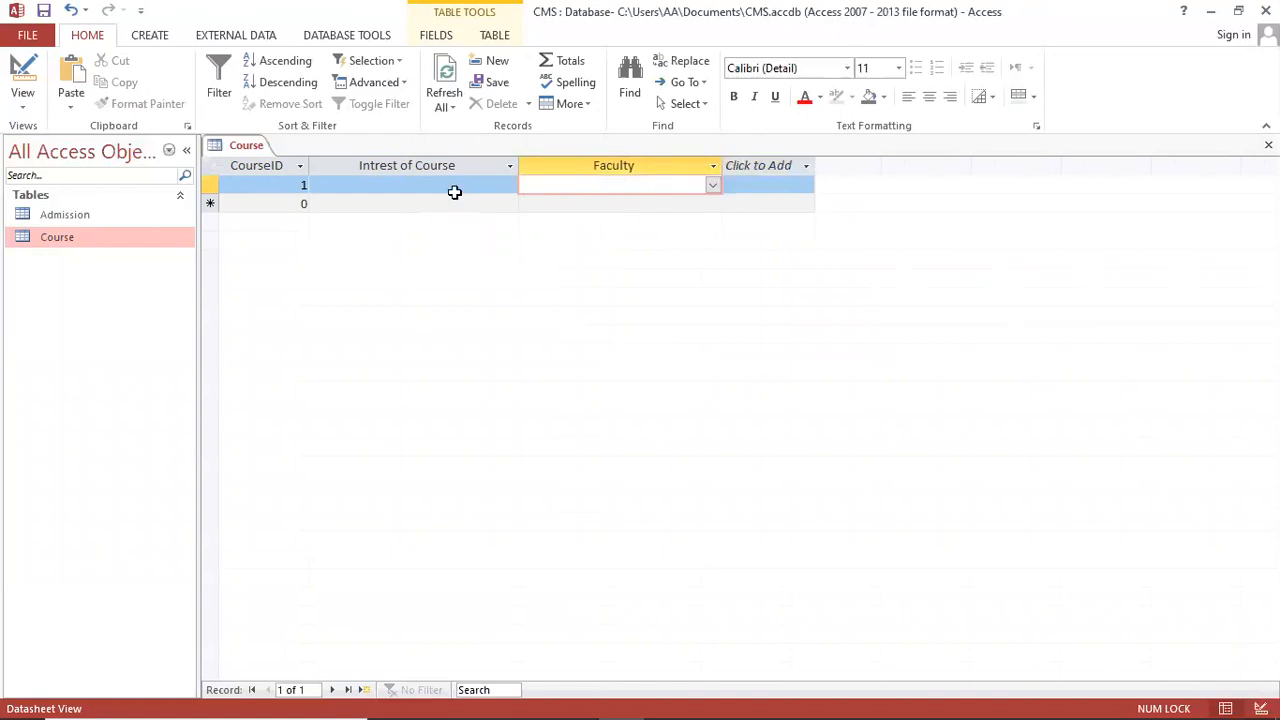
# Step: Set record 1's course to BS Software Engineering and its faculty to FCIT
pyautogui.click(319, 172)
pyautogui.click(443, 191)
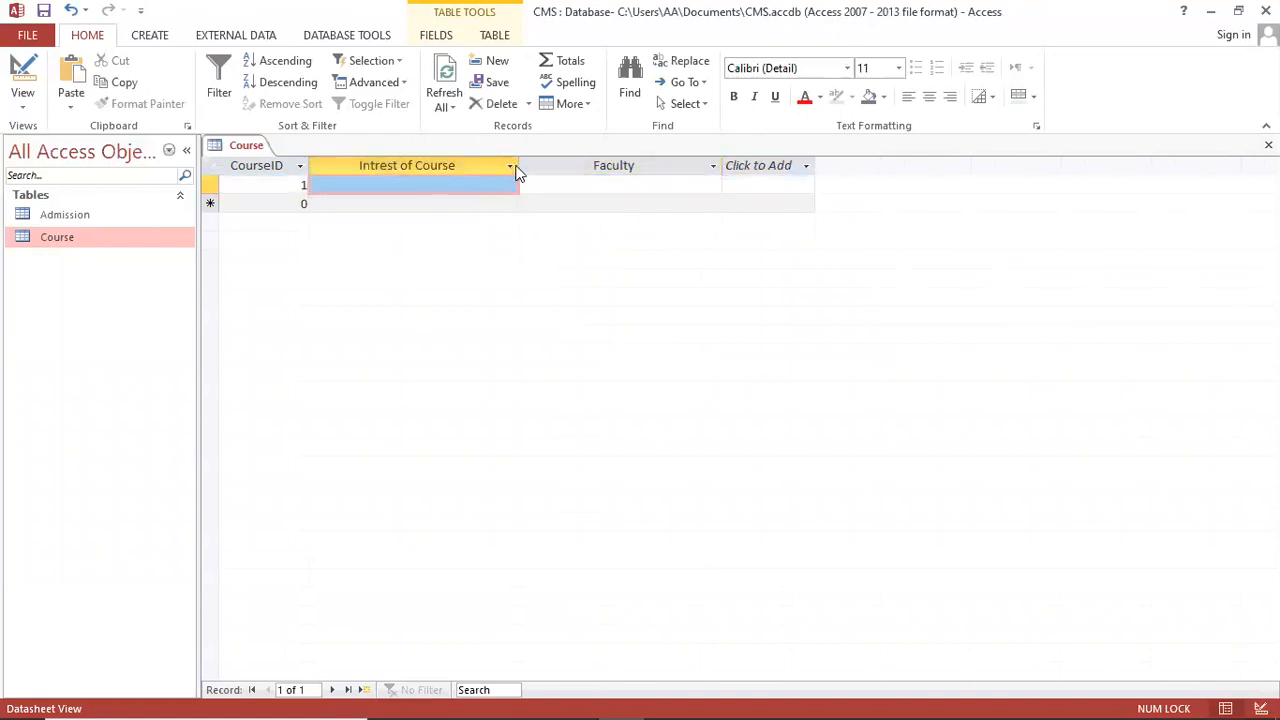
pyautogui.click(510, 166)
pyautogui.click(491, 185)
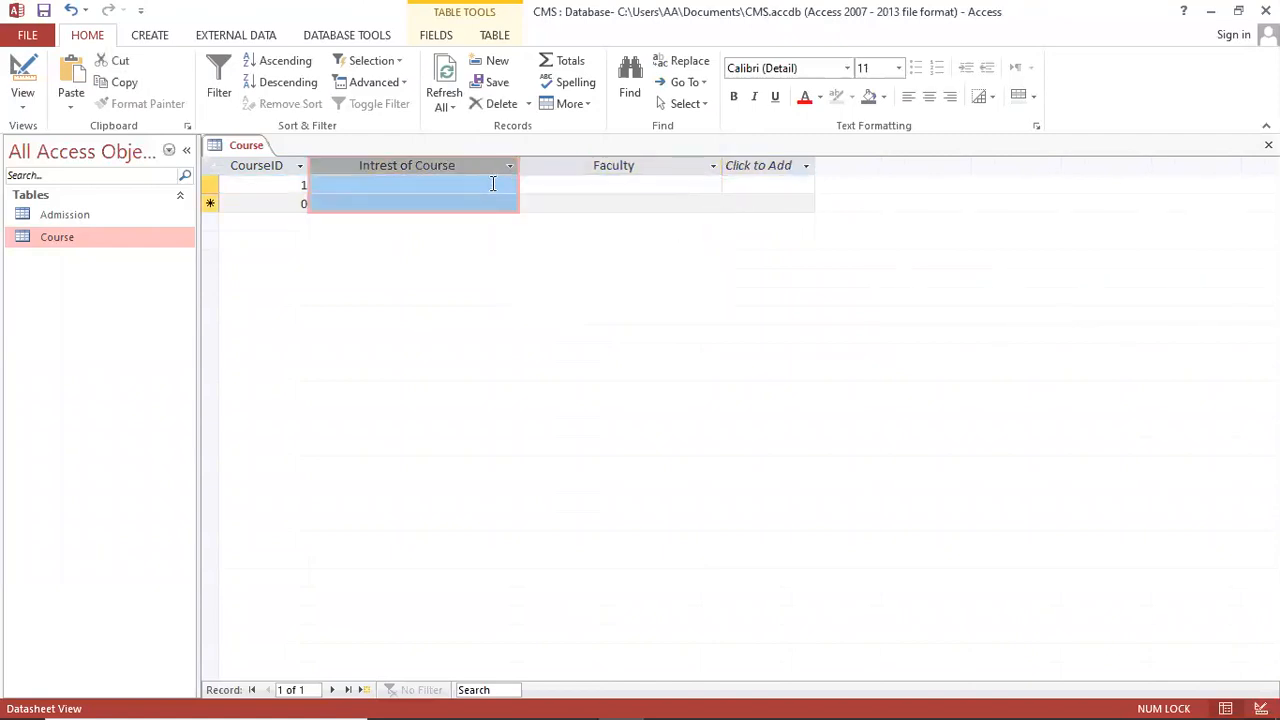
pyautogui.click(509, 187)
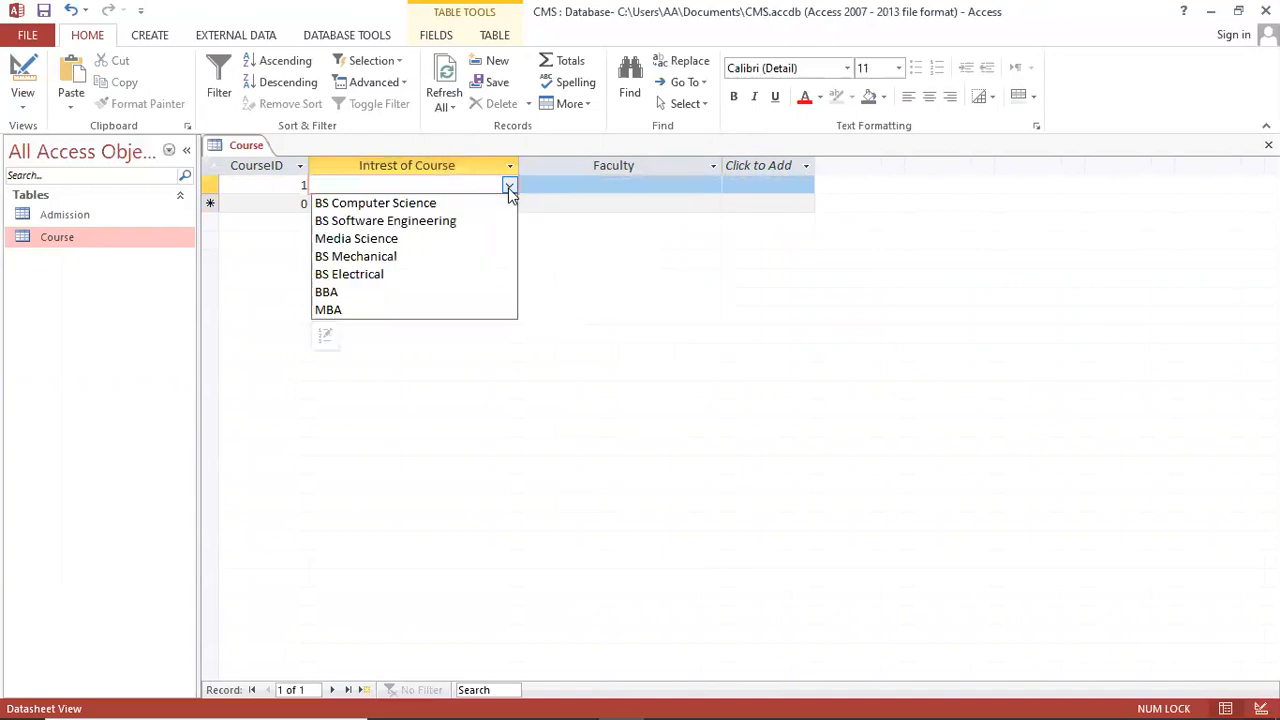
pyautogui.click(450, 224)
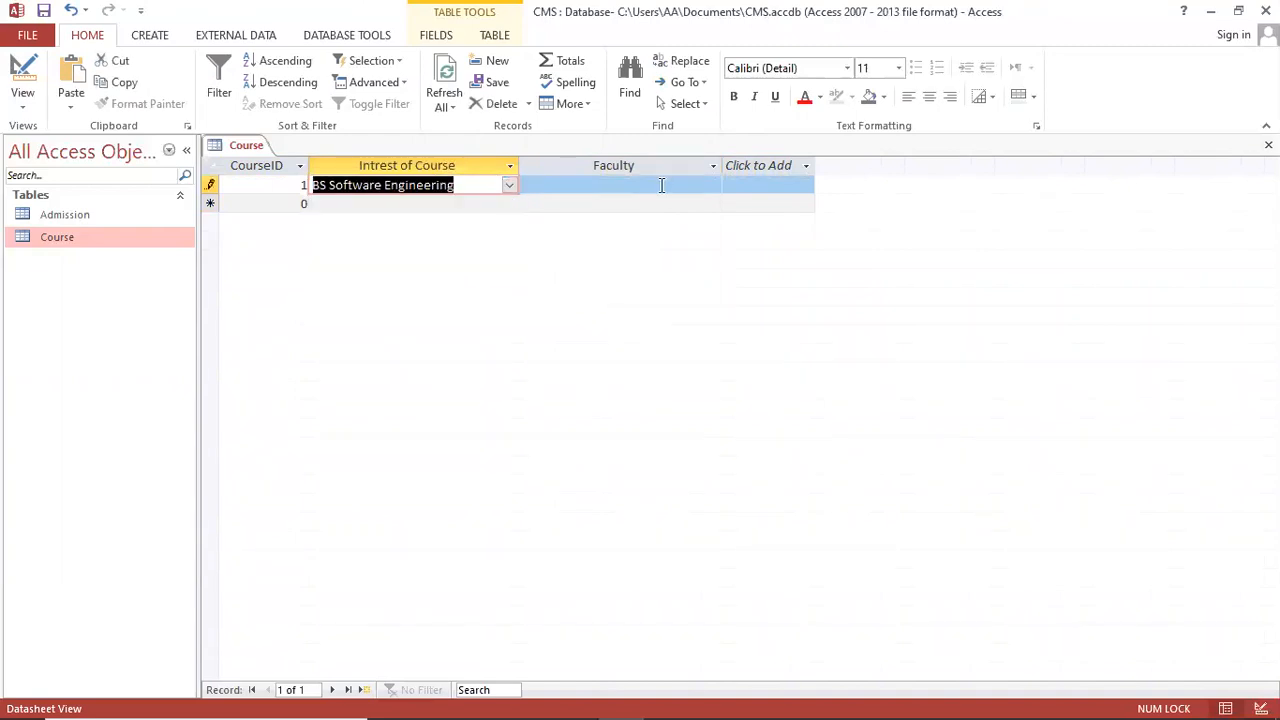
pyautogui.click(667, 185)
pyautogui.click(713, 186)
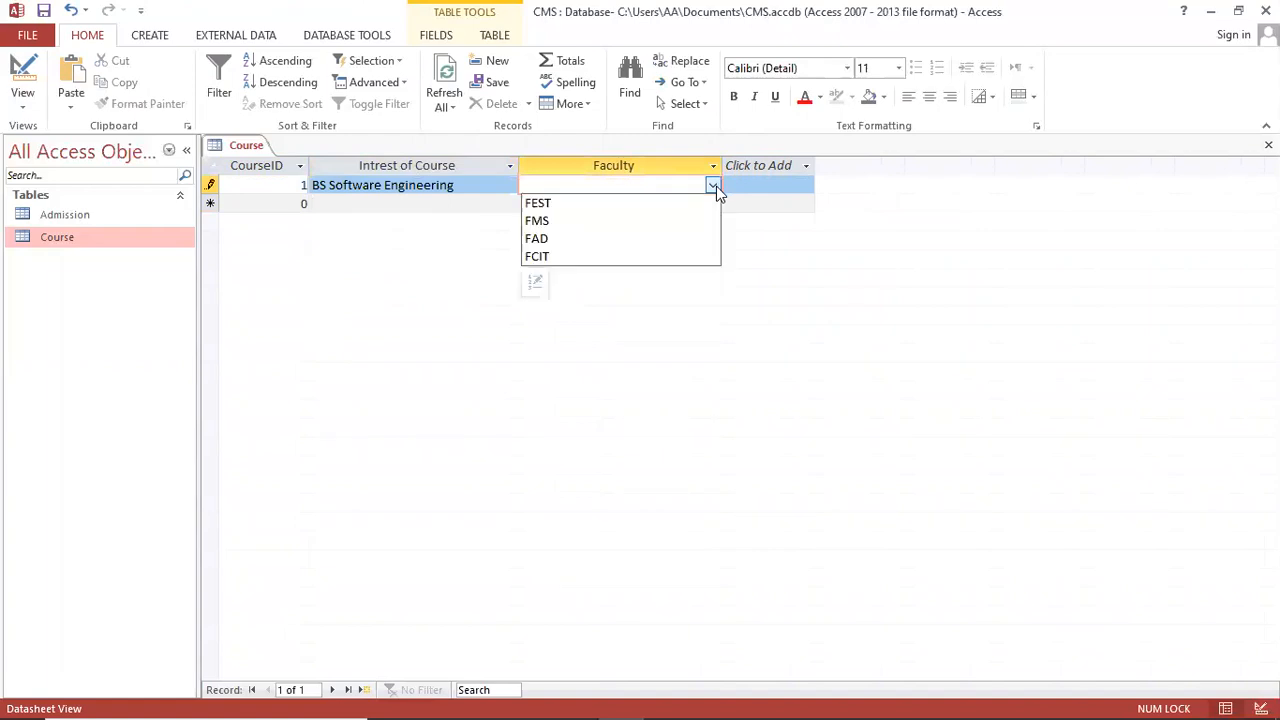
pyautogui.click(586, 257)
# Step: Add record 2 with CourseID 2, course Media Science and faculty FAD
pyautogui.press('Tab')
pyautogui.press('Tab')
pyautogui.write('2')
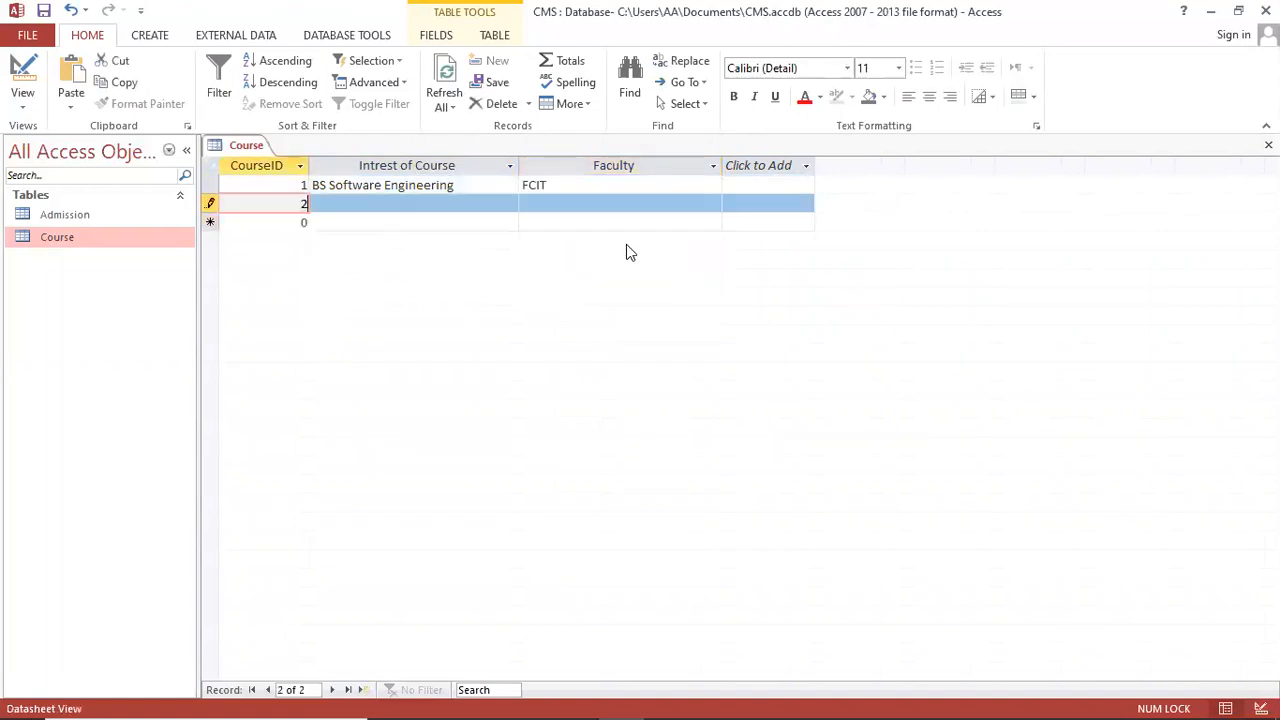
pyautogui.press('Tab')
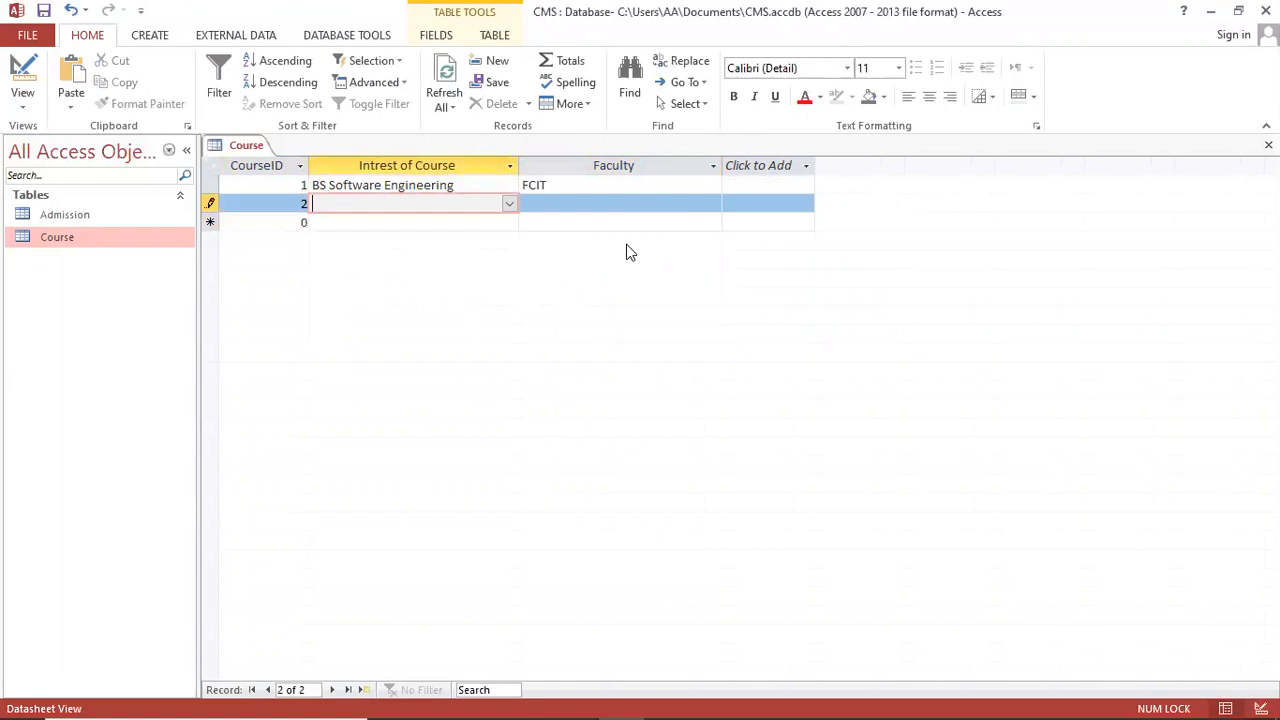
pyautogui.click(509, 204)
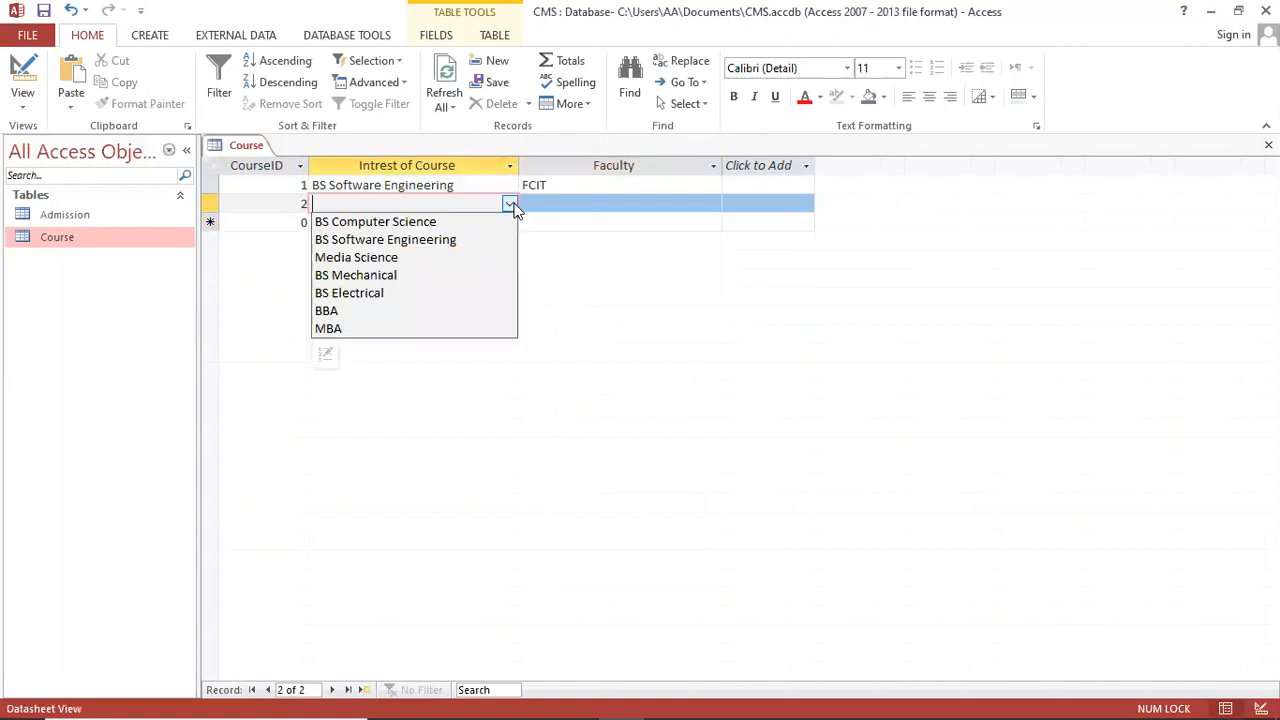
pyautogui.click(447, 258)
pyautogui.click(711, 205)
pyautogui.click(712, 206)
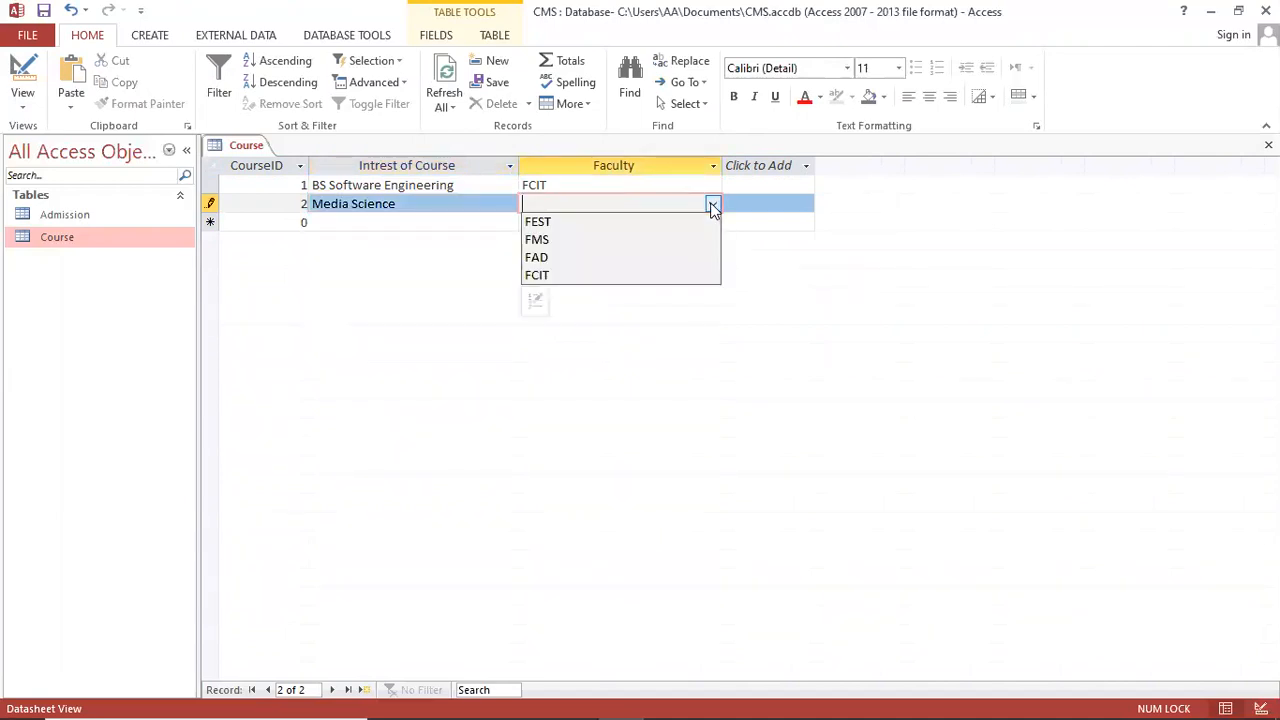
pyautogui.click(631, 257)
pyautogui.click(350, 219)
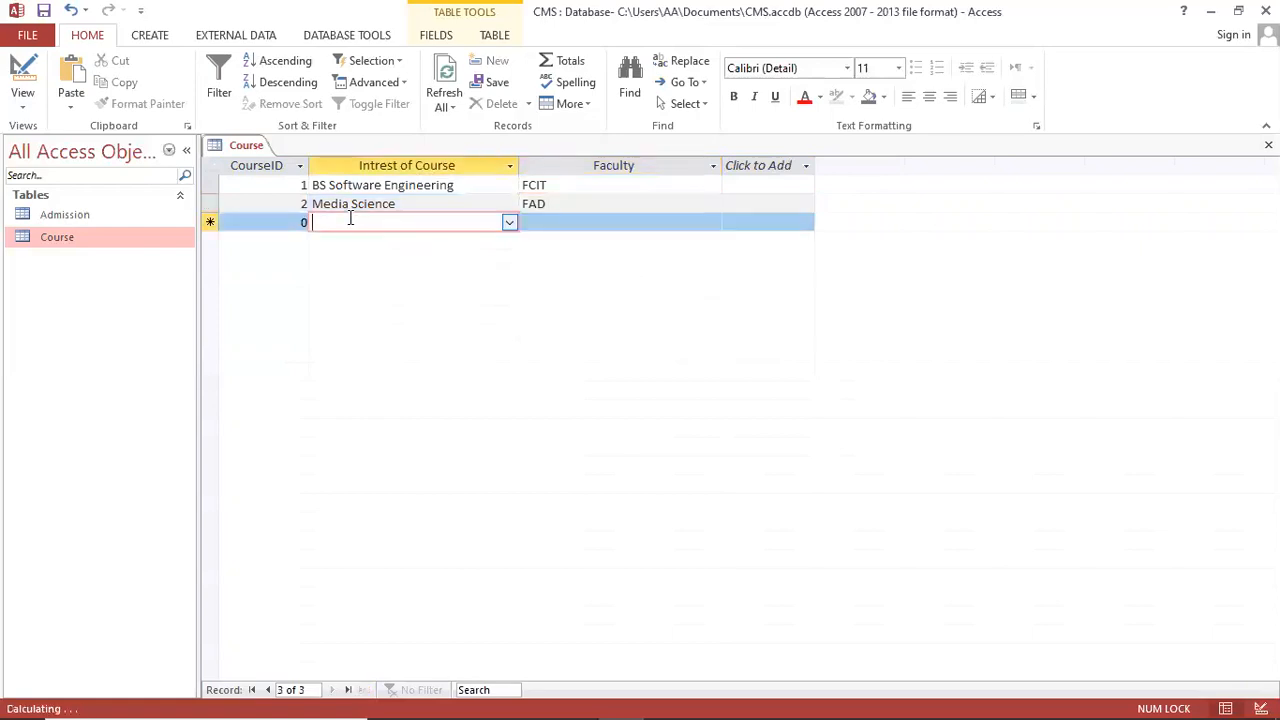
# Step: Close the Course table and bring up the Fees Table field notes in Notepad
pyautogui.click(1268, 145)
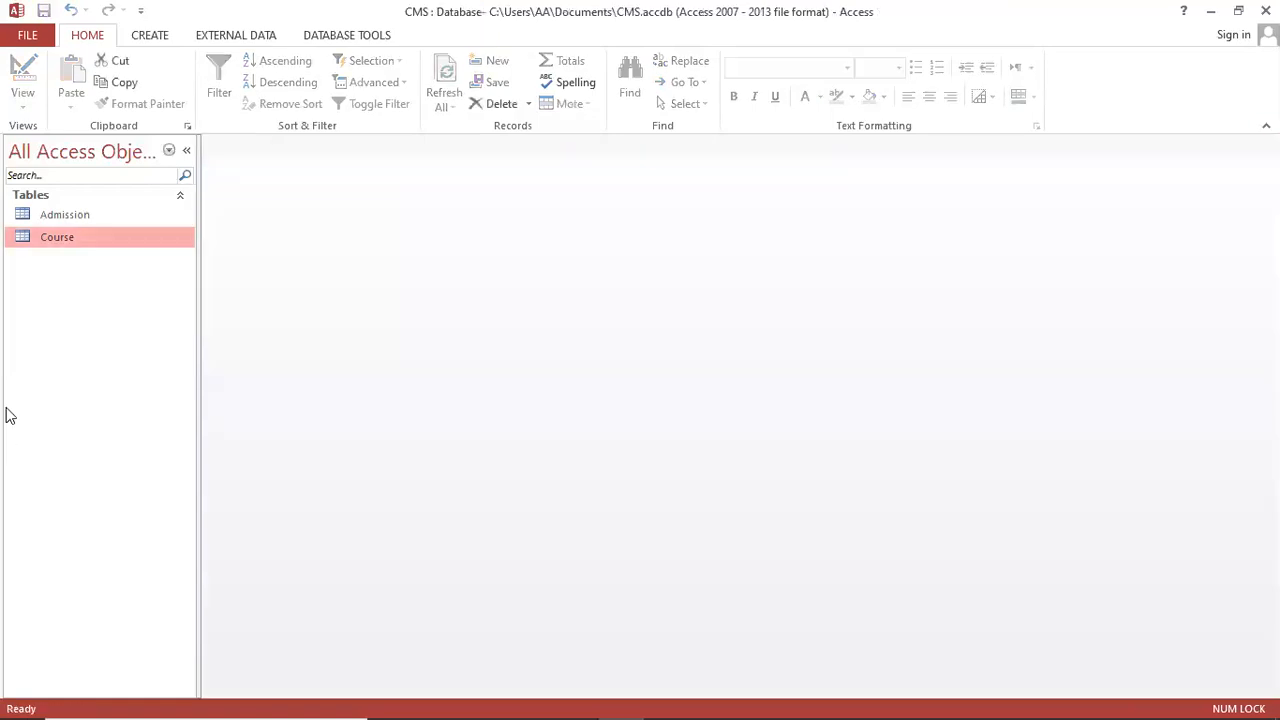
pyautogui.moveTo(677, 700)
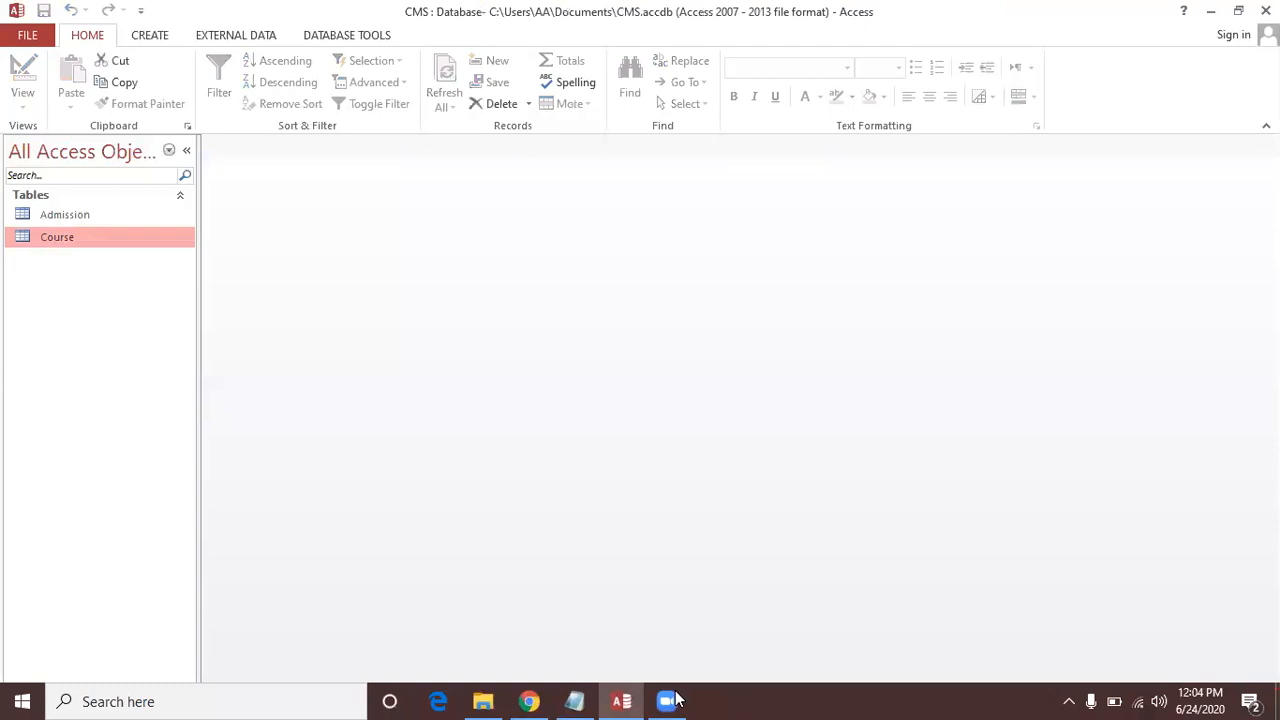
pyautogui.click(575, 701)
pyautogui.click(481, 511)
pyautogui.scroll(-4, 481, 511)
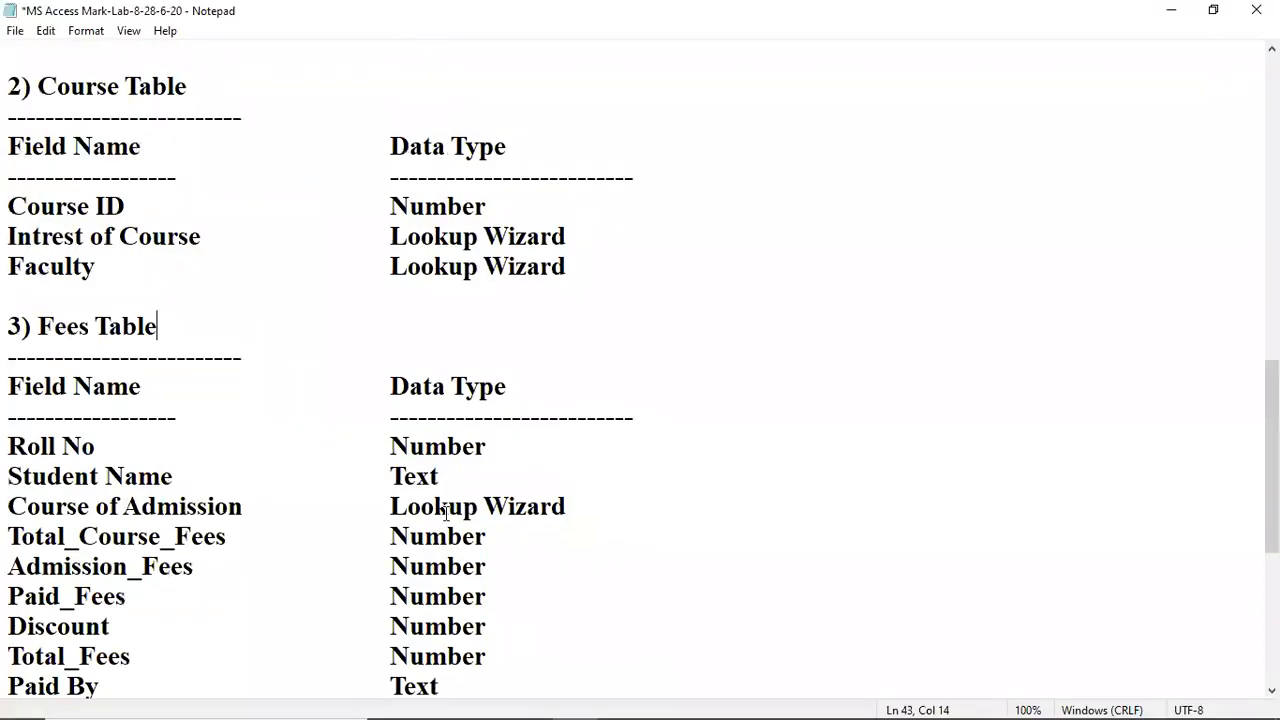
pyautogui.click(160, 294)
pyautogui.click(188, 232)
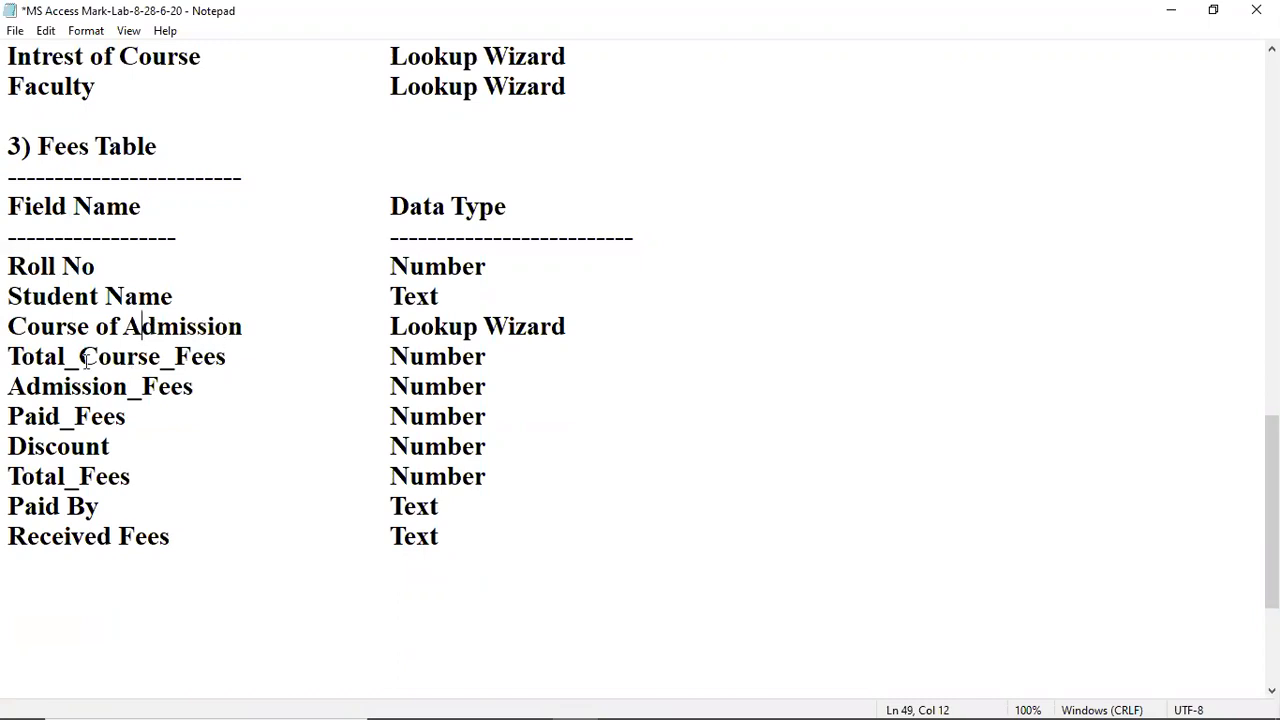
pyautogui.scroll(1, 118, 346)
# Step: Replace 'Course of Admission' with 'Program' in the notes, then switch back to Access
pyautogui.click(167, 416)
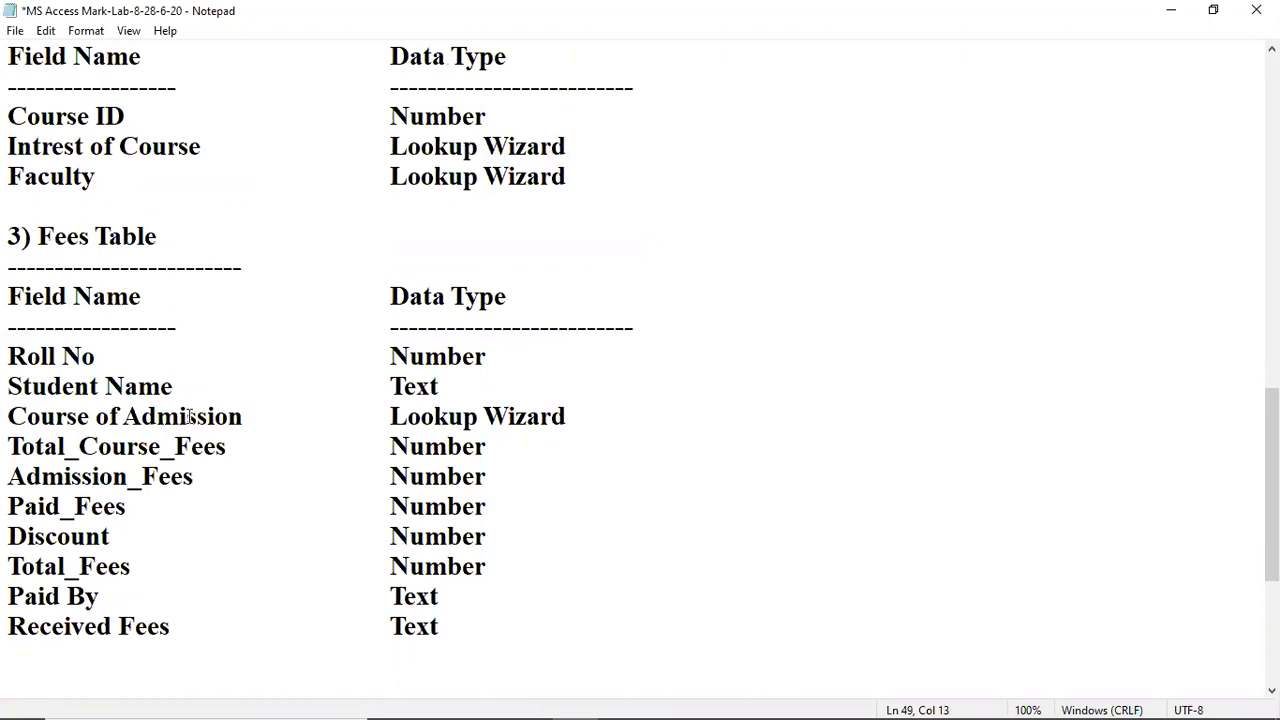
pyautogui.moveTo(9, 416); pyautogui.dragTo(246, 418)
pyautogui.write('Program')
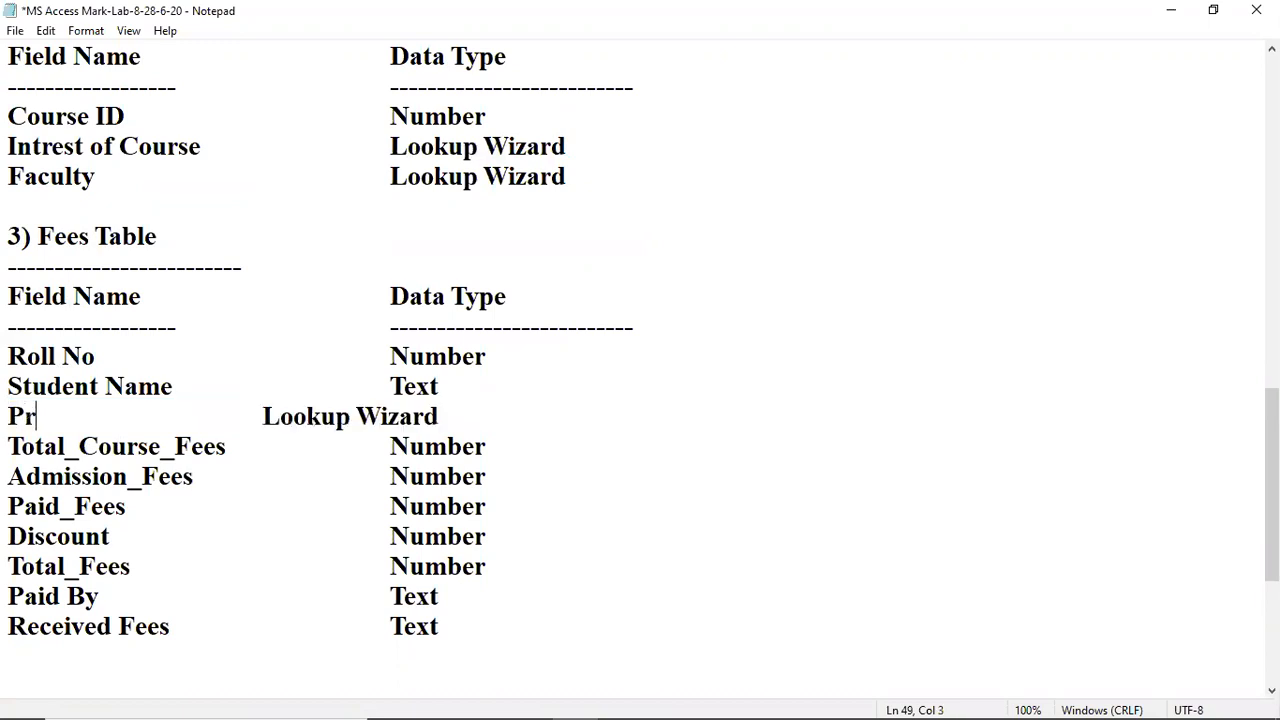
pyautogui.press('Tab')
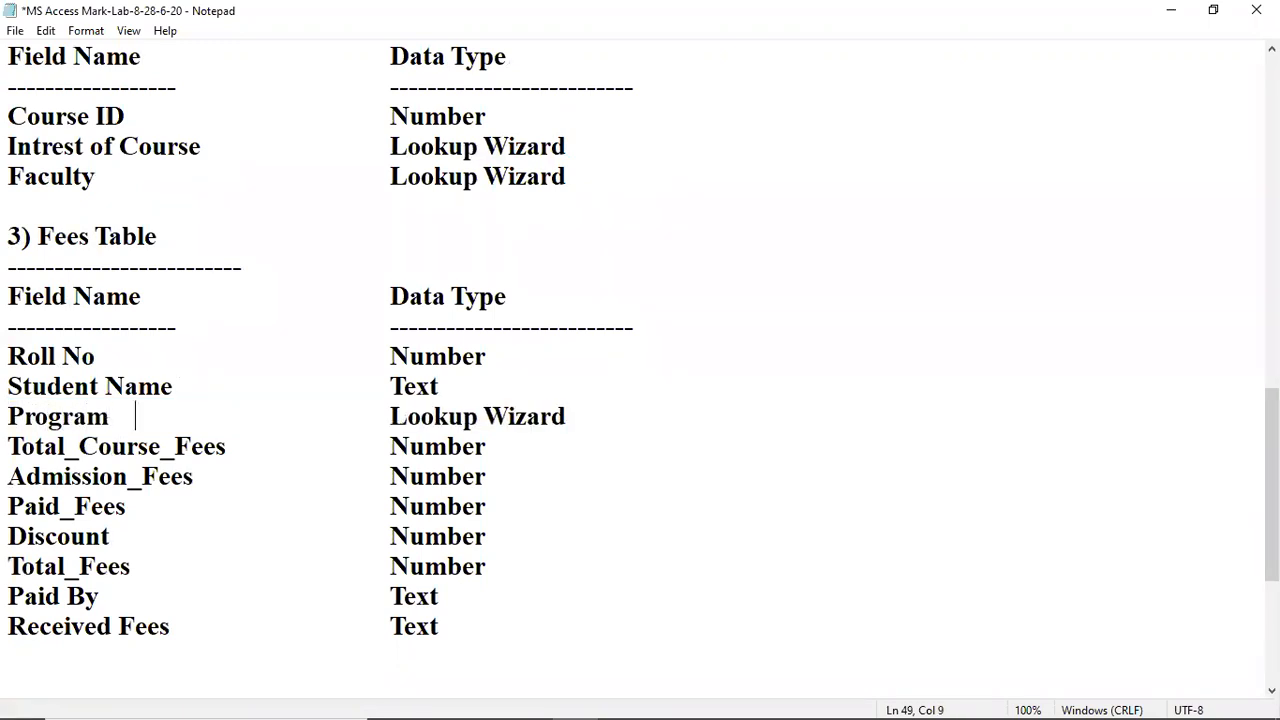
pyautogui.click(132, 446)
pyautogui.hotkey('ctrl', 'Right')
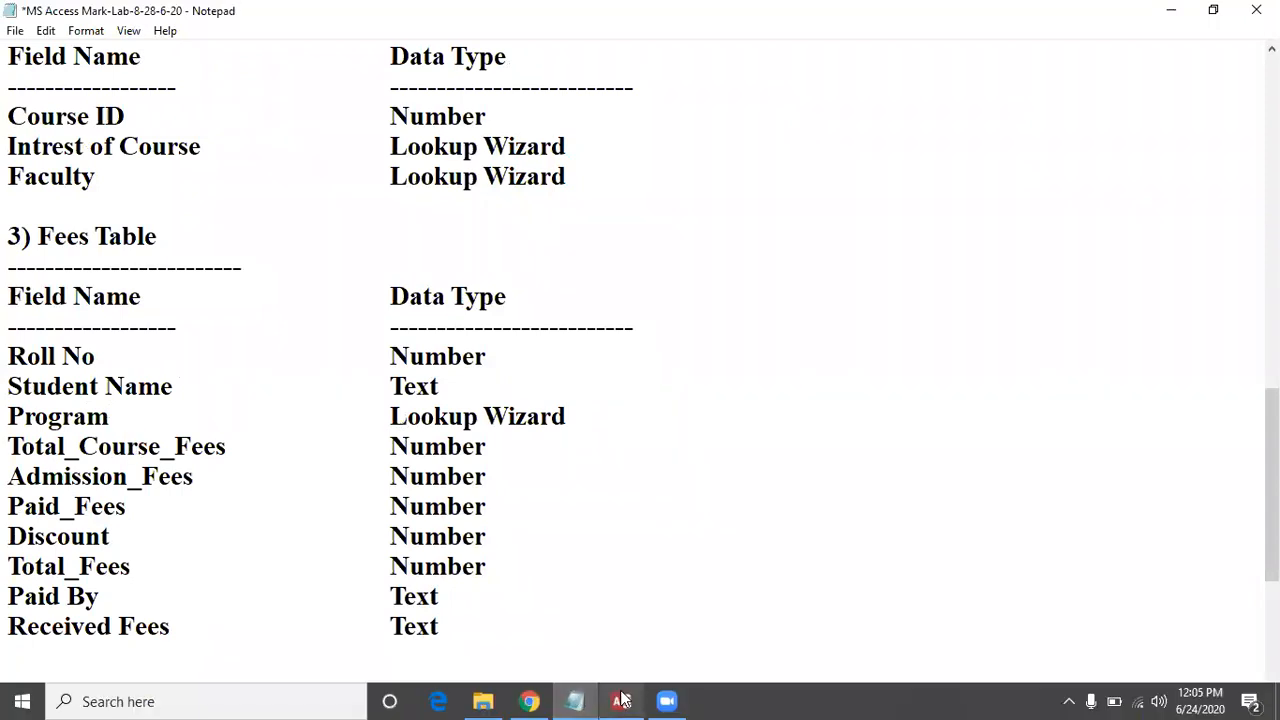
pyautogui.click(621, 701)
# Step: Create a new blank table in Design View and save it as 'Fees'
pyautogui.click(145, 35)
pyautogui.click(91, 82)
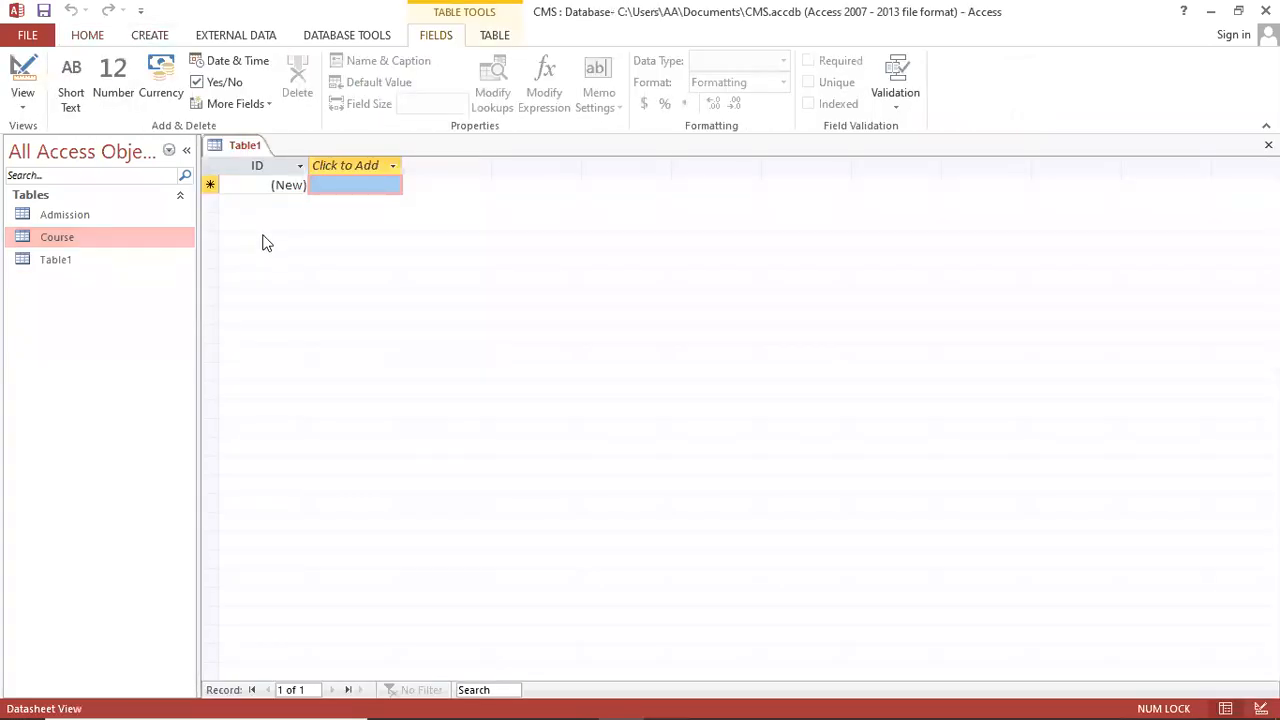
pyautogui.click(22, 104)
pyautogui.click(75, 181)
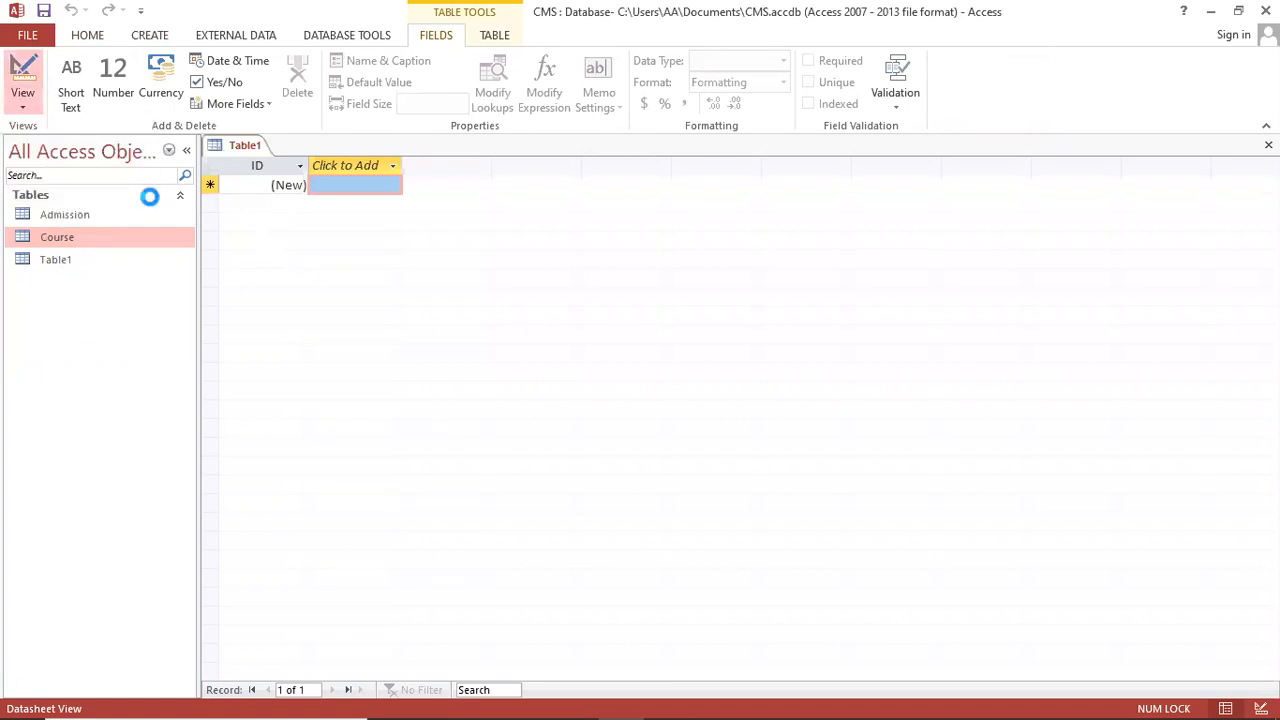
pyautogui.write('Fe')
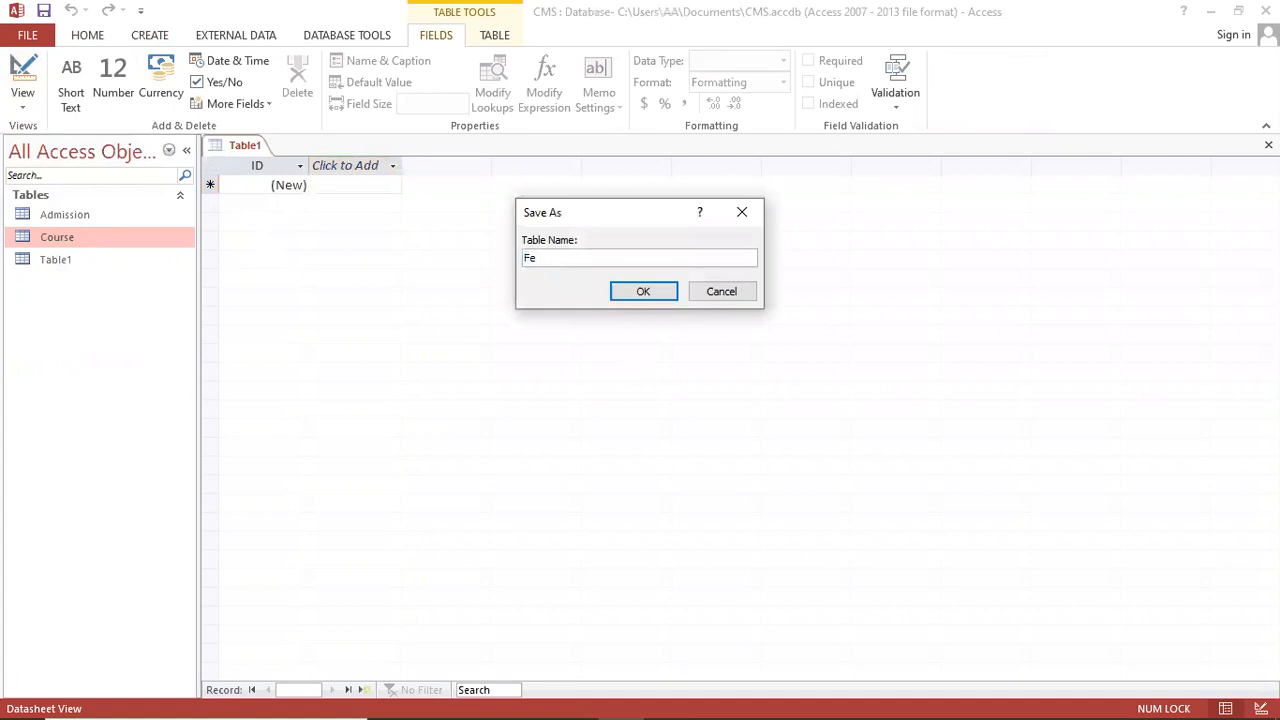
pyautogui.write('es')
pyautogui.press('Return')
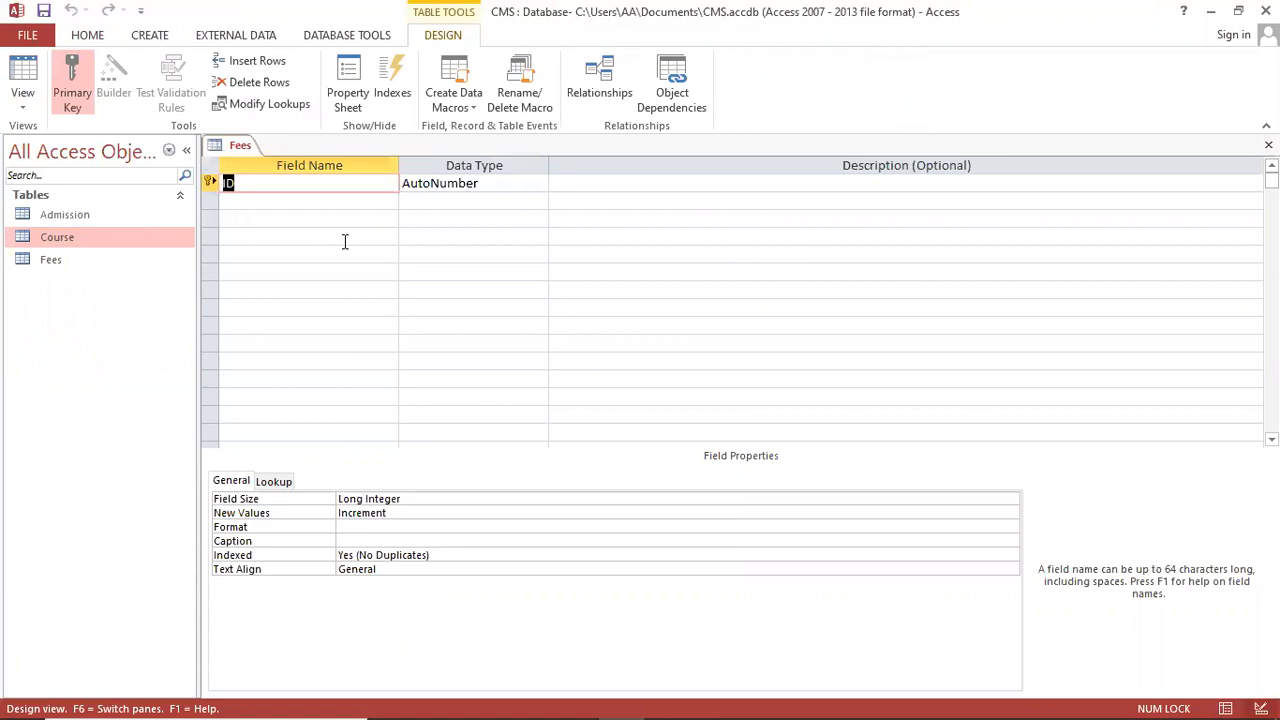
# Step: Add fields RollNo (Number), StudentName (Short Text) and Program
pyautogui.write('RollNo')
pyautogui.press('Tab')
pyautogui.write('N')
pyautogui.press('Tab')
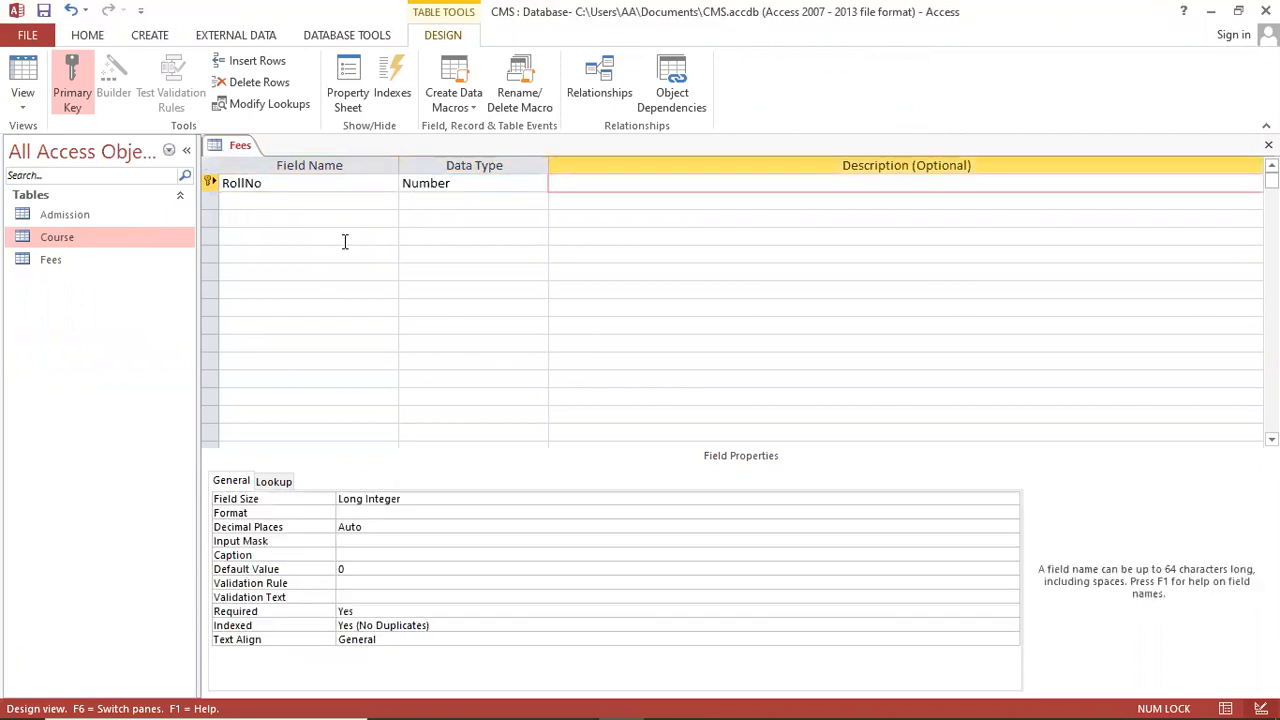
pyautogui.press('Tab')
pyautogui.write('StudentName')
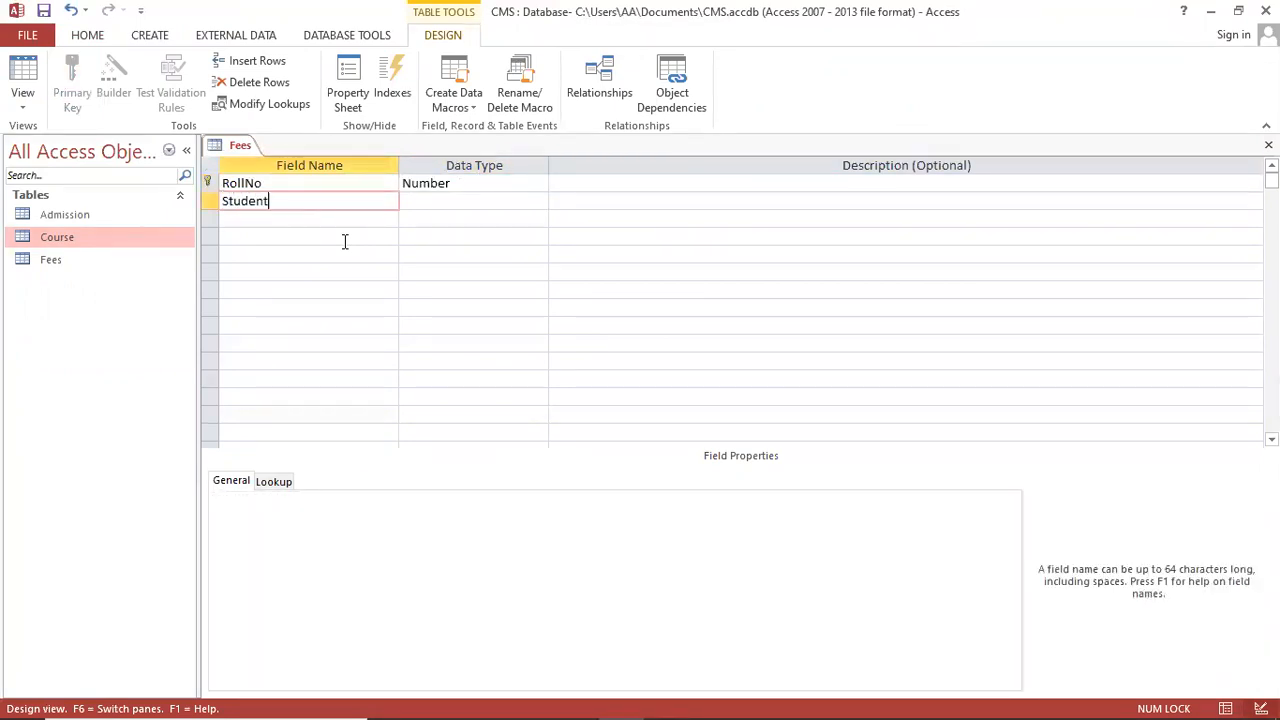
pyautogui.press('Tab')
pyautogui.press('Tab')
pyautogui.press('Tab')
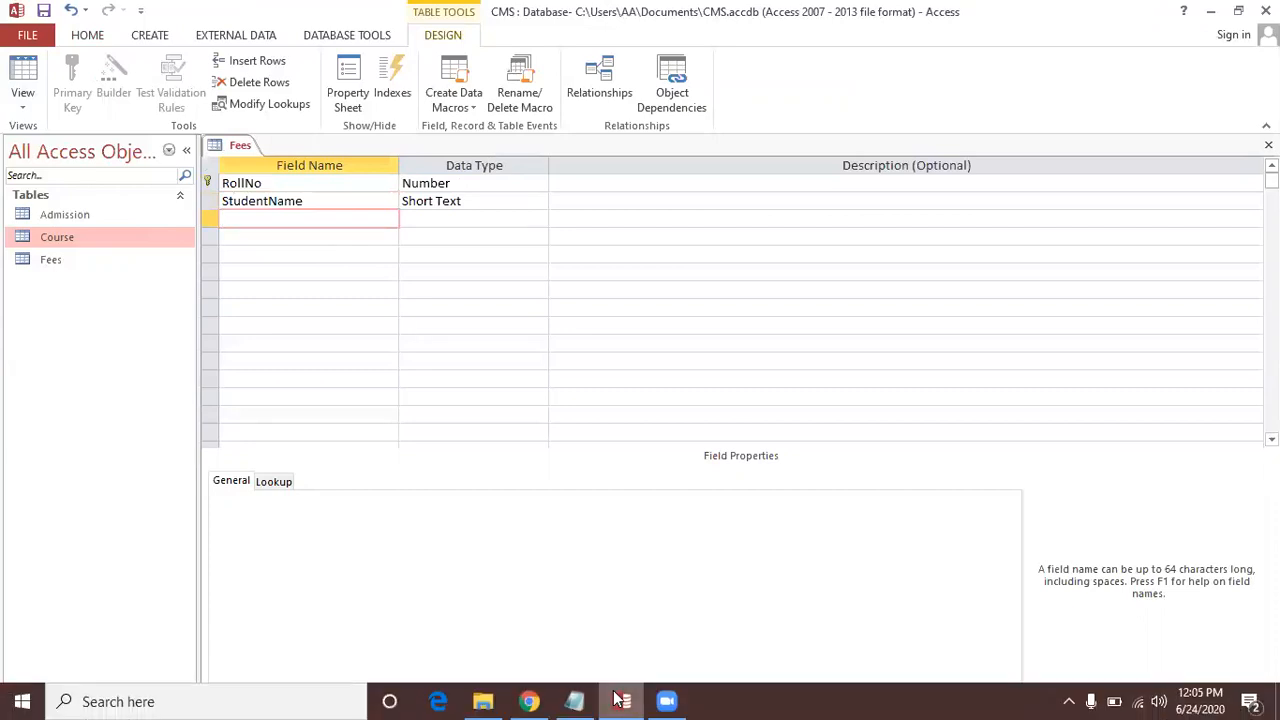
pyautogui.click(621, 699)
pyautogui.click(621, 699)
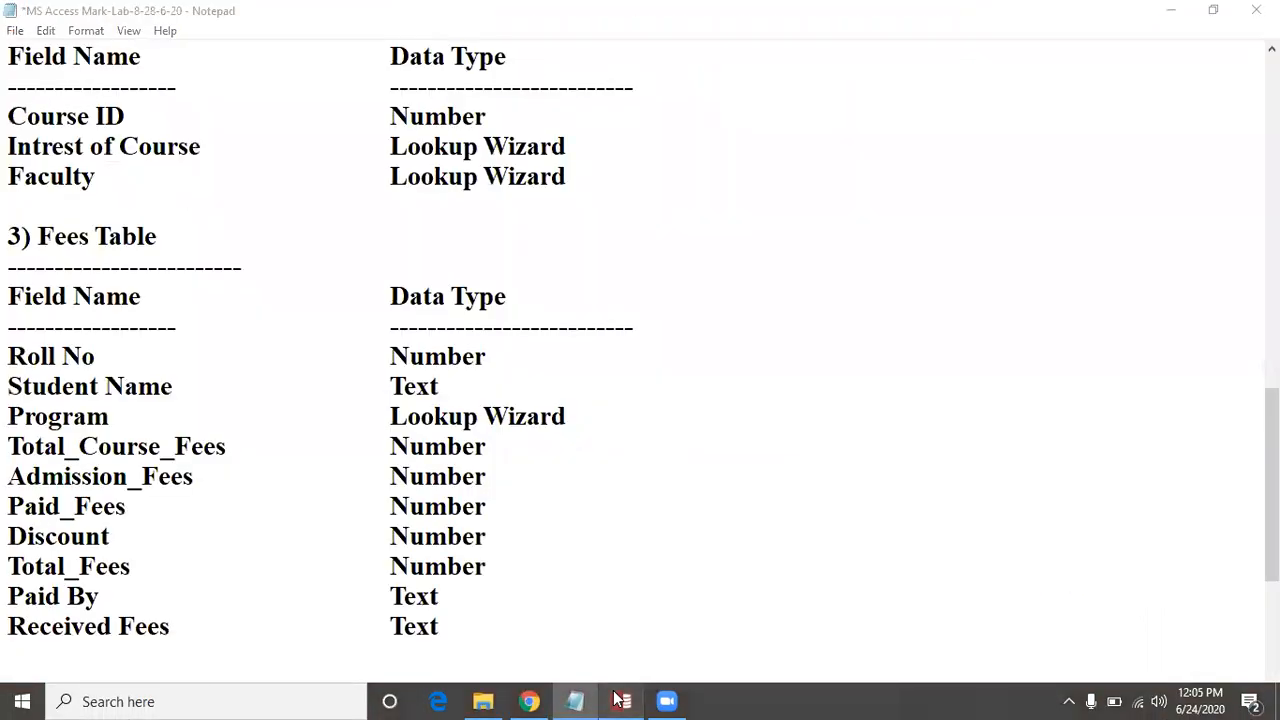
pyautogui.write('Program')
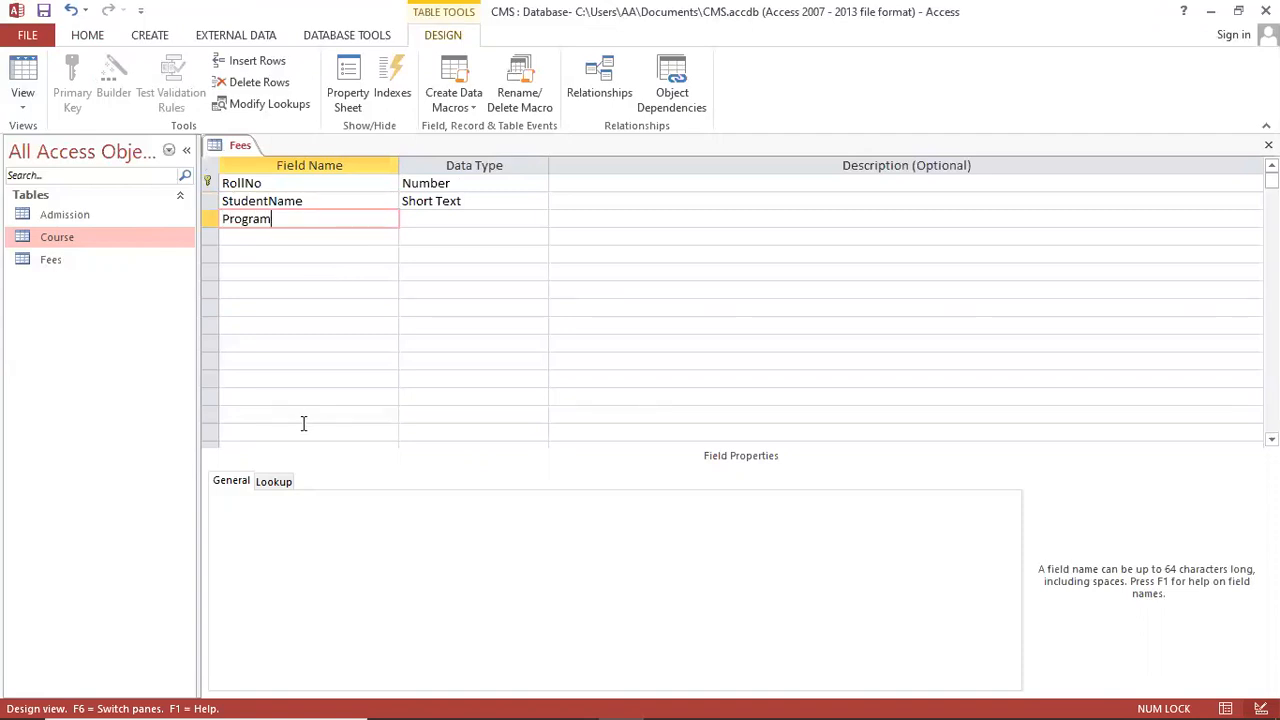
pyautogui.press('Tab')
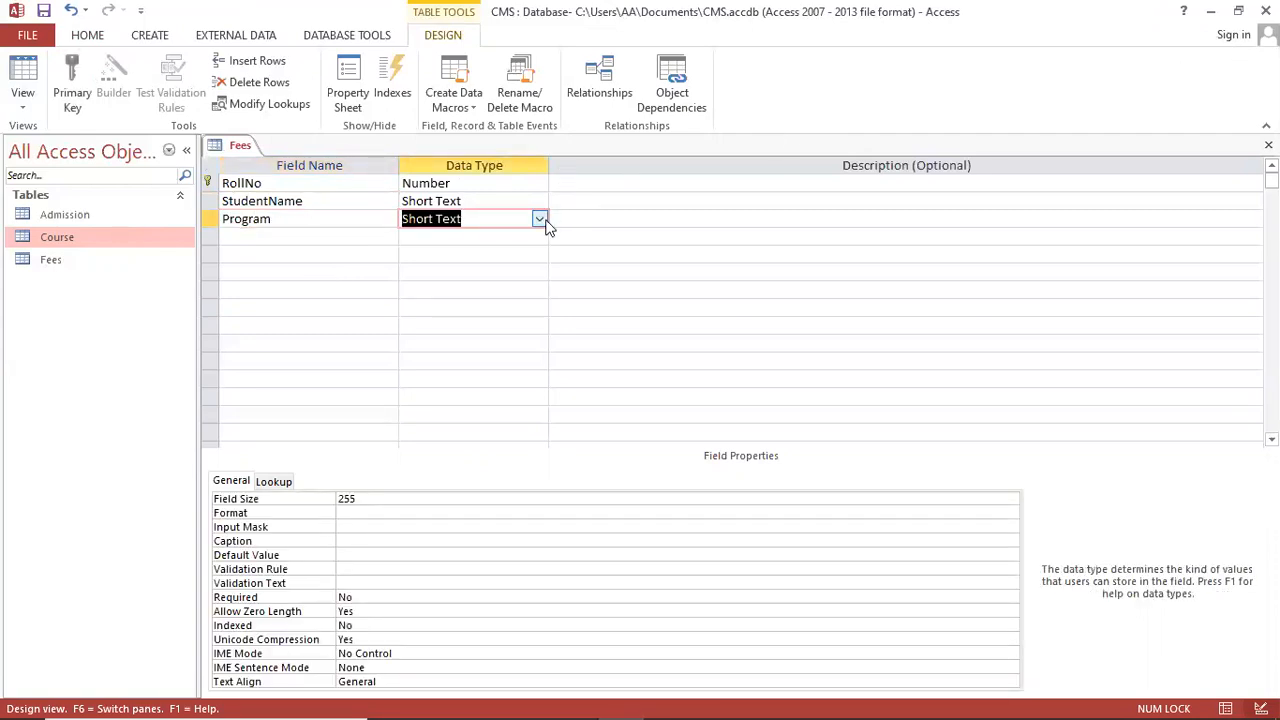
# Step: Make Program a typed-value lookup starting with BS computer Science and BS Softweare Engineering
pyautogui.click(539, 219)
pyautogui.click(497, 431)
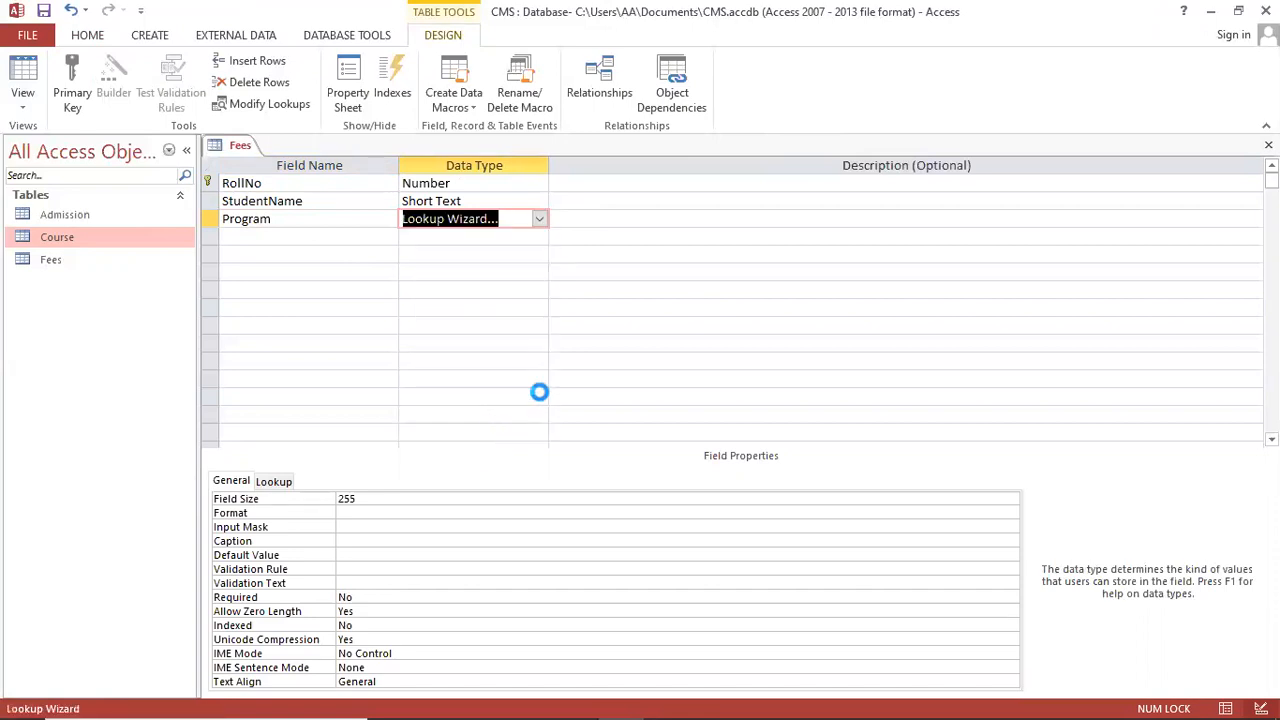
pyautogui.click(654, 268)
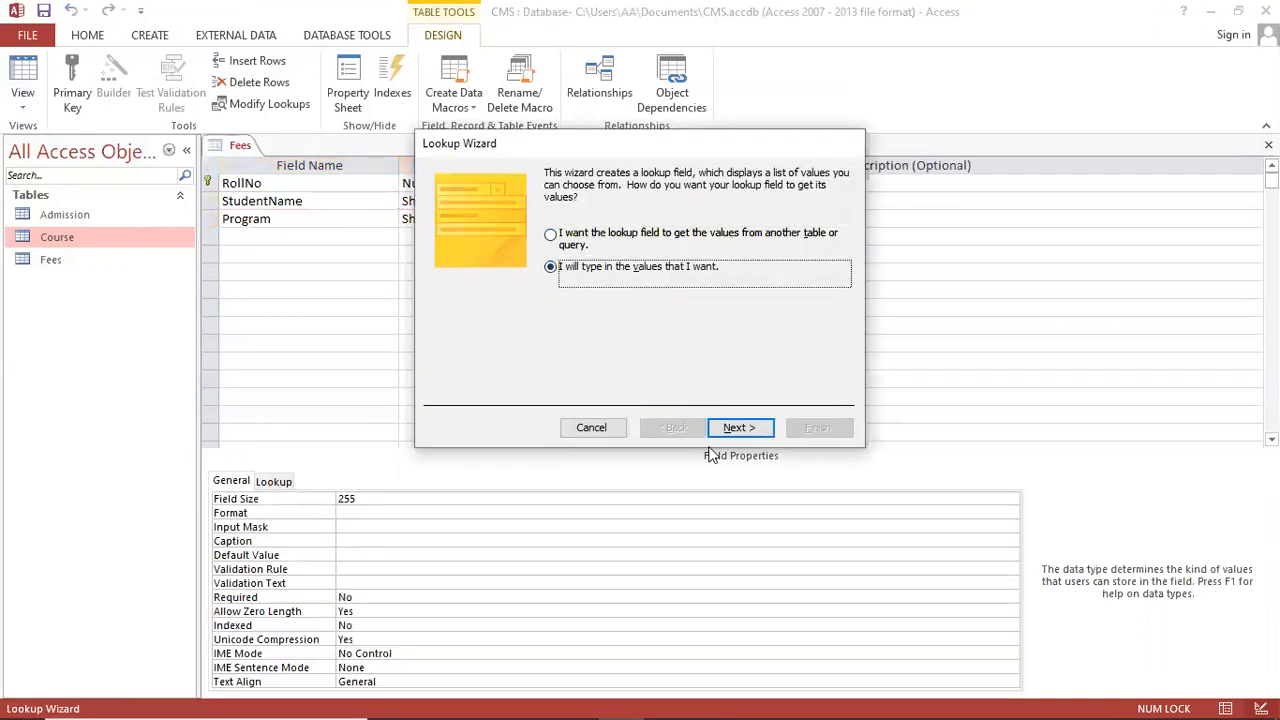
pyautogui.click(737, 424)
pyautogui.click(508, 287)
pyautogui.write('BS computer Science')
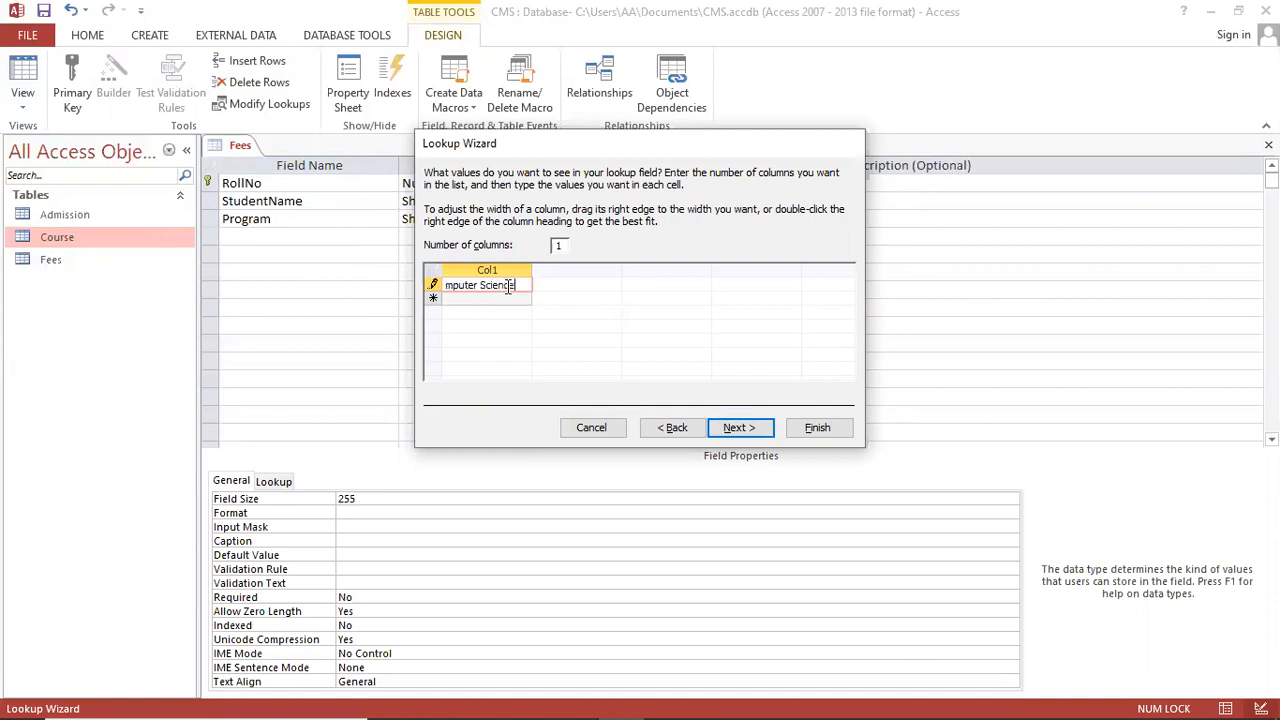
pyautogui.press('Tab')
pyautogui.write('B')
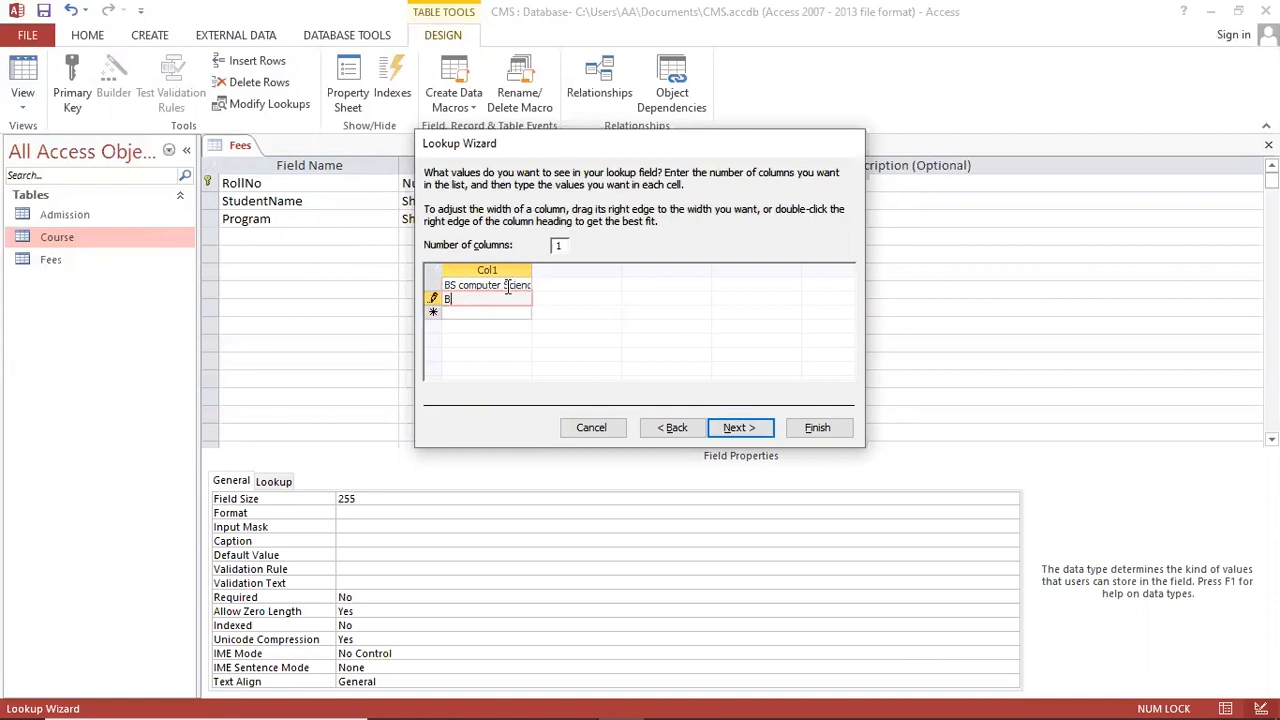
pyautogui.write('S Softwe')
pyautogui.write('are Engine')
pyautogui.write('ering')
pyautogui.press('Return')
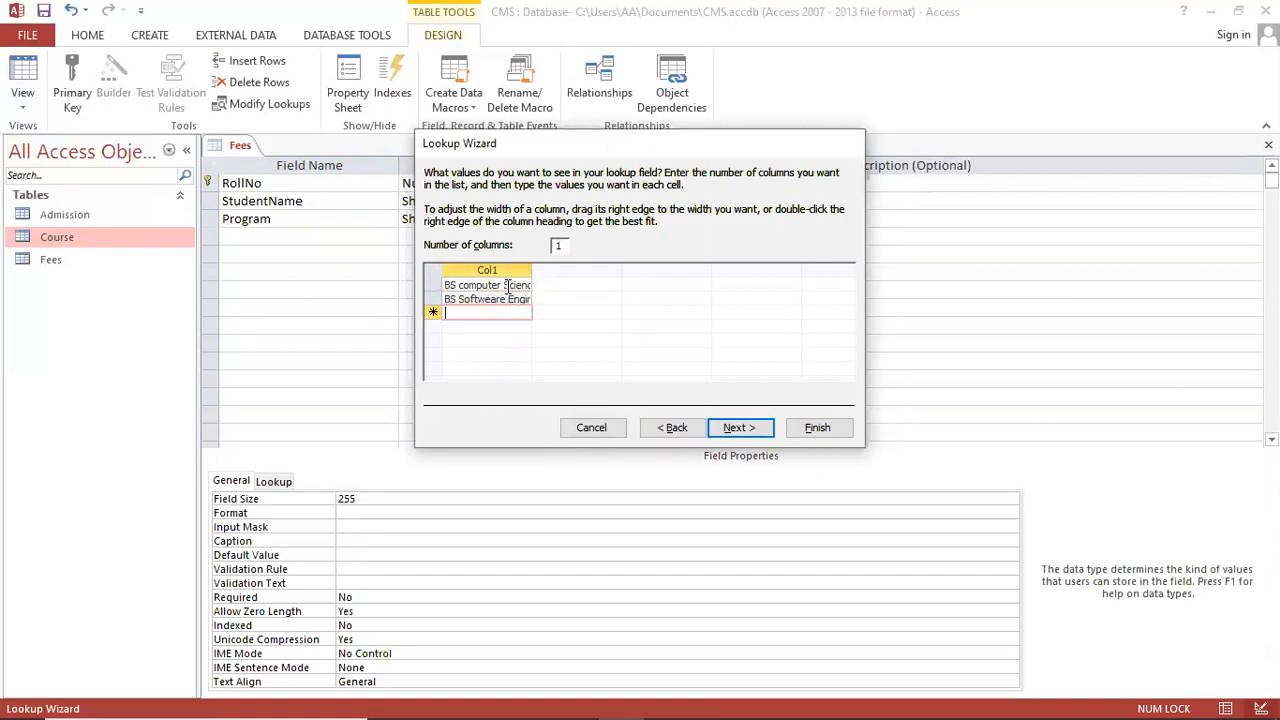
# Step: Add BS Mech, BS Electrical, Media, BBA and MBA to the lookup list and finish
pyautogui.write('BS Mechanical')
pyautogui.press('Return')
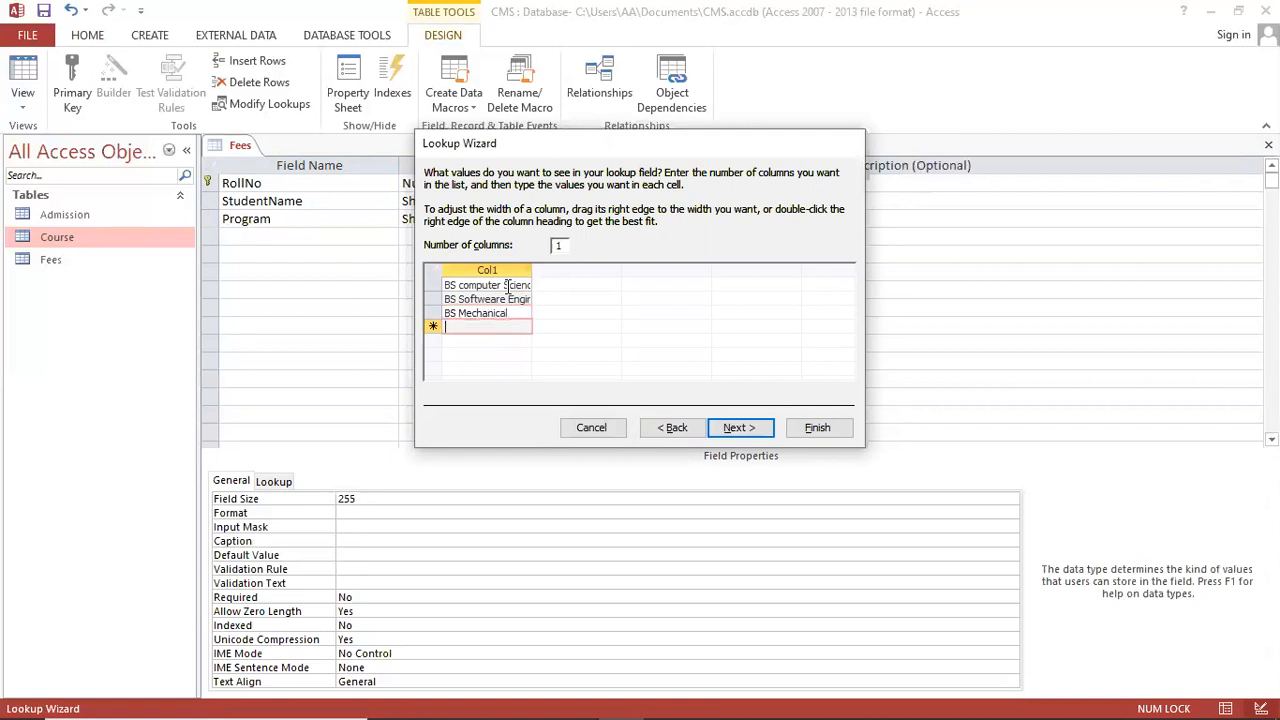
pyautogui.write('BS Electrical')
pyautogui.press('Return')
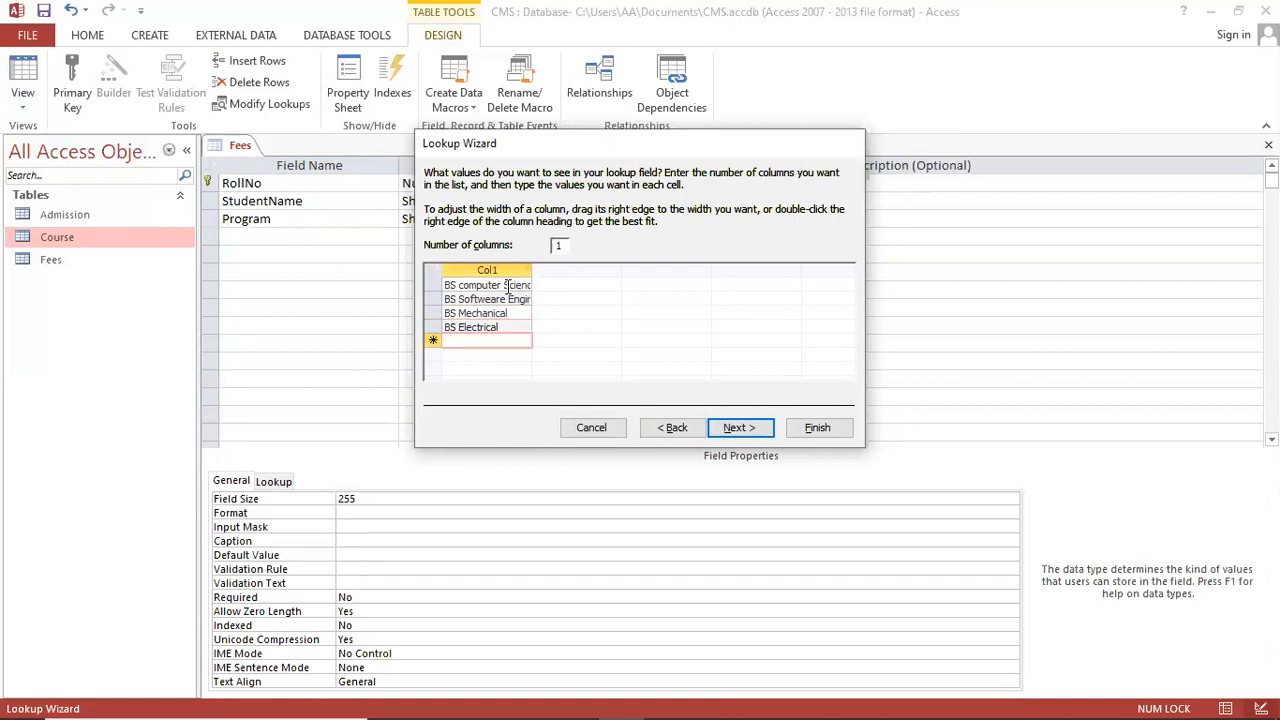
pyautogui.write('Media Science')
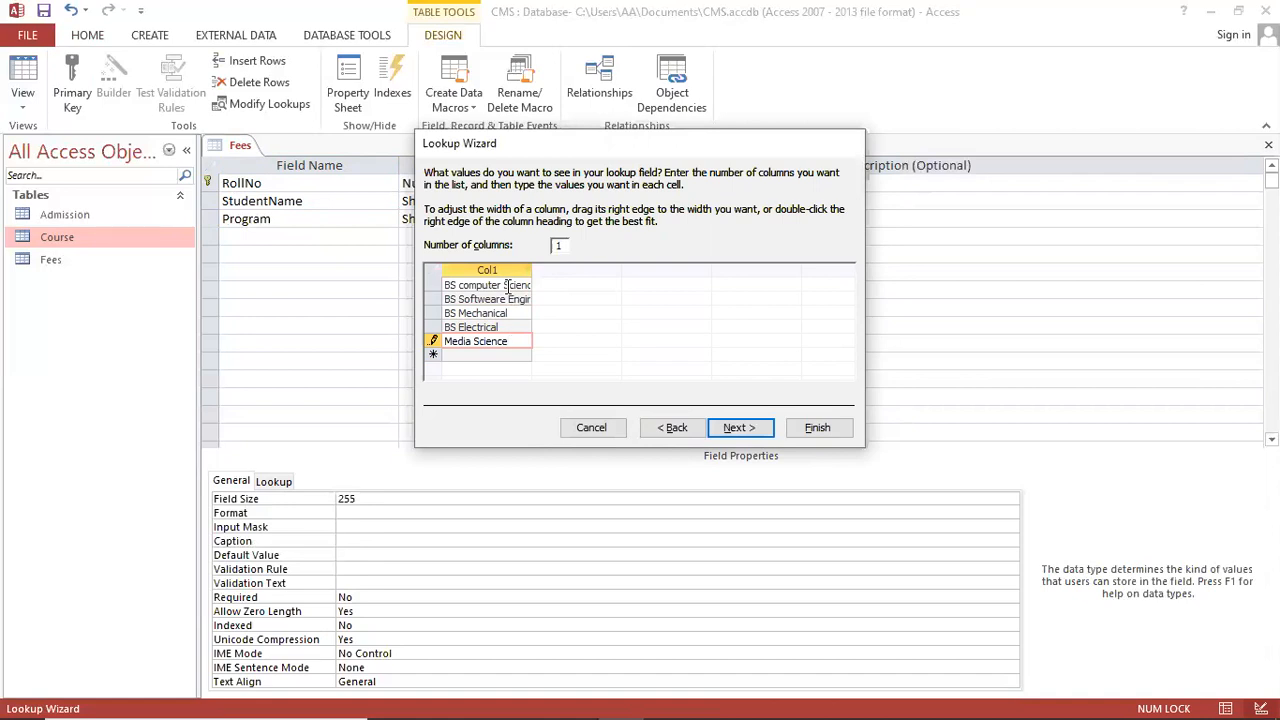
pyautogui.press('Return')
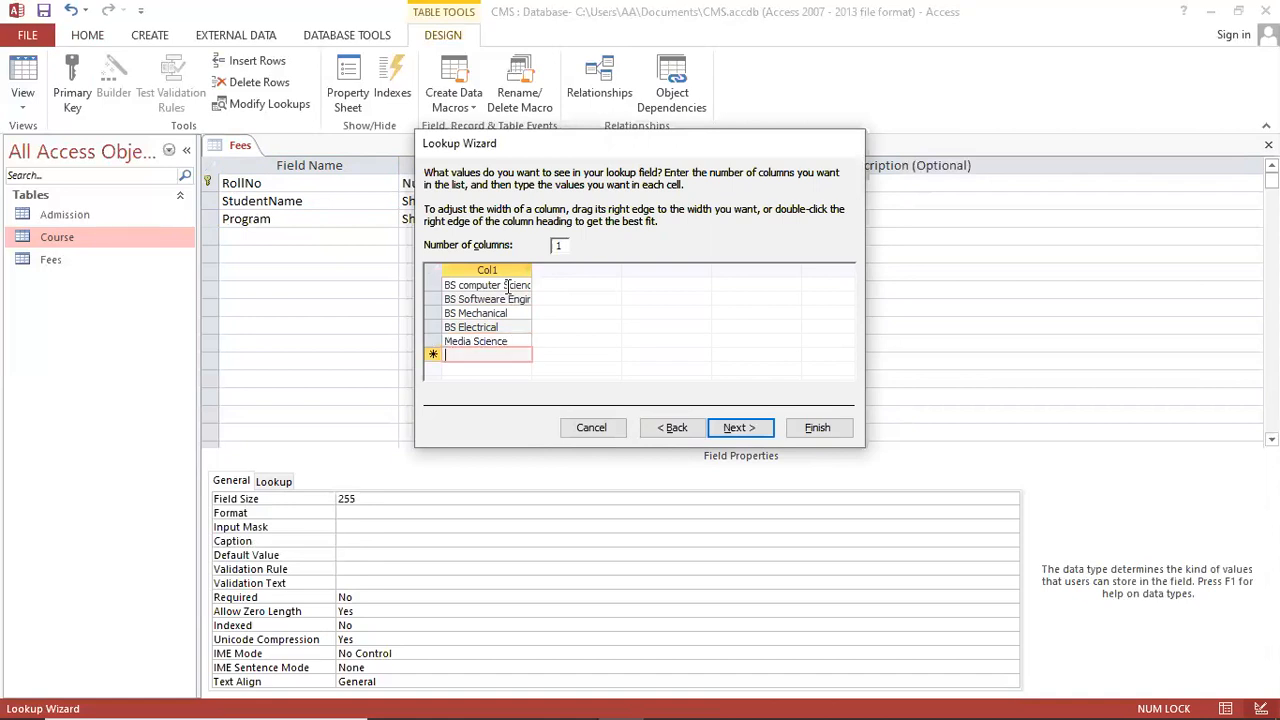
pyautogui.write('BBA')
pyautogui.press('Return')
pyautogui.write('MBA')
pyautogui.press('Return')
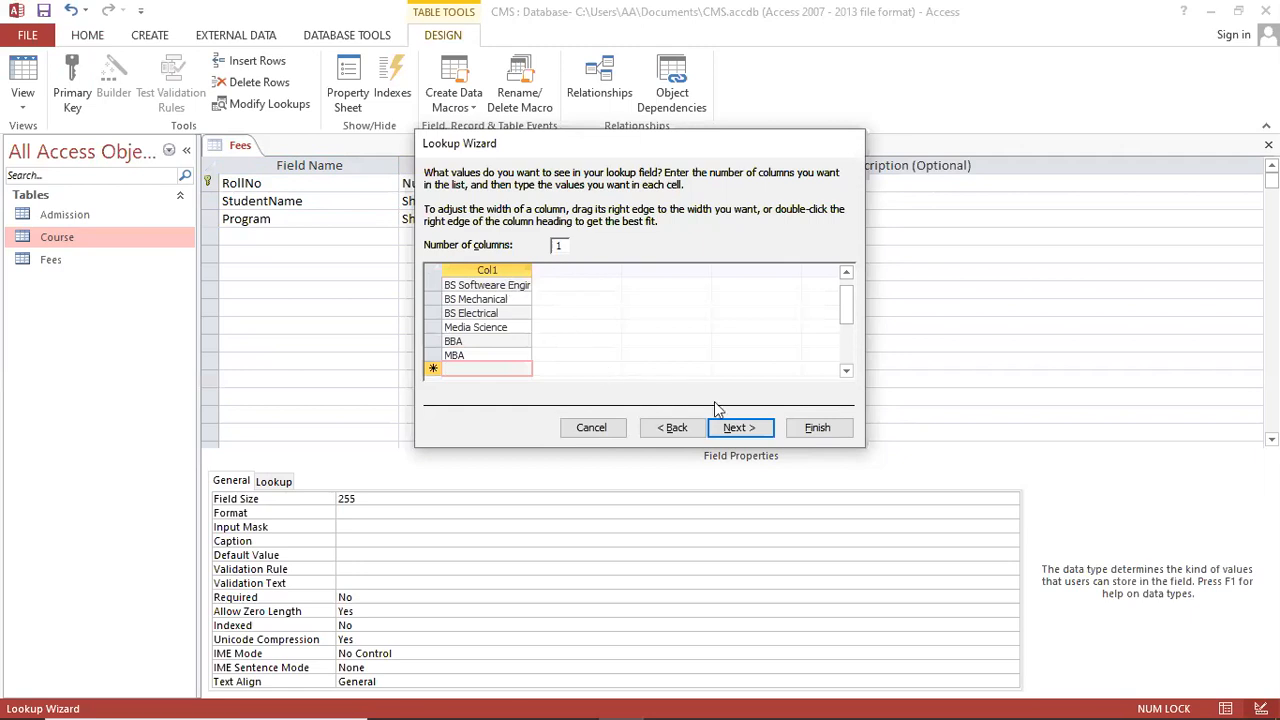
pyautogui.click(817, 427)
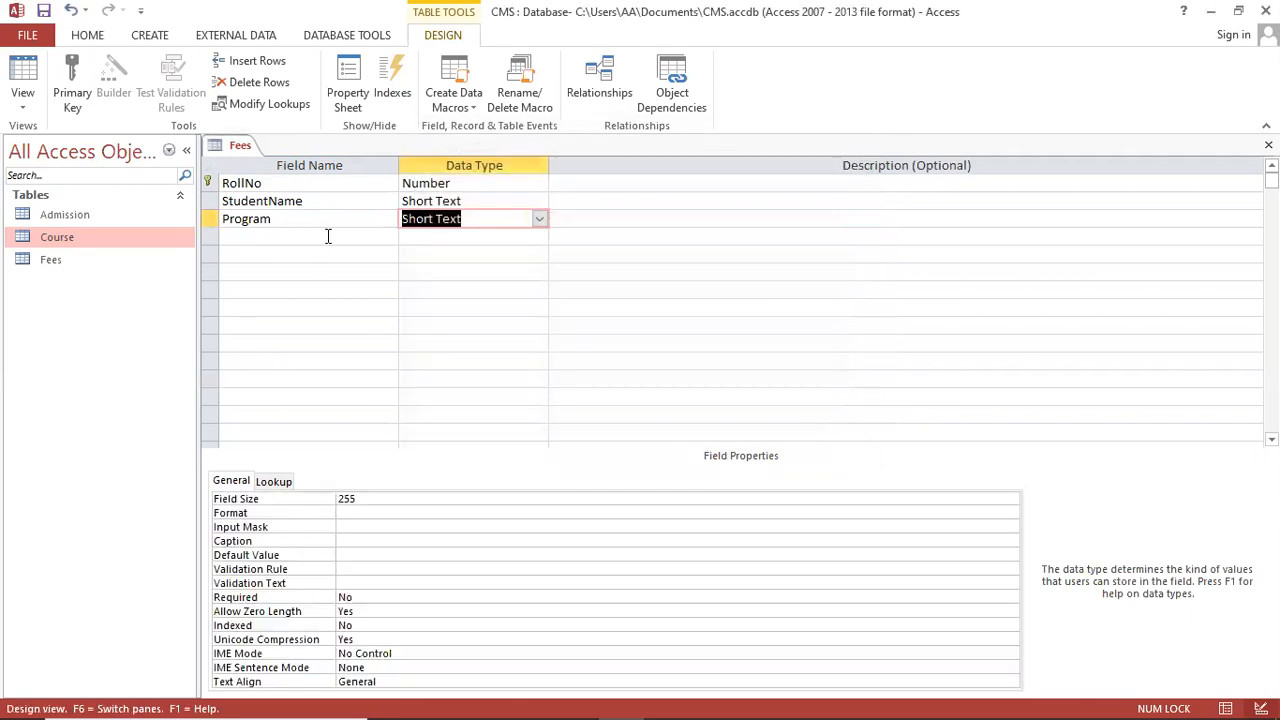
# Step: Add TotalcourseFees as a Number field
pyautogui.click(327, 236)
pyautogui.click(583, 699)
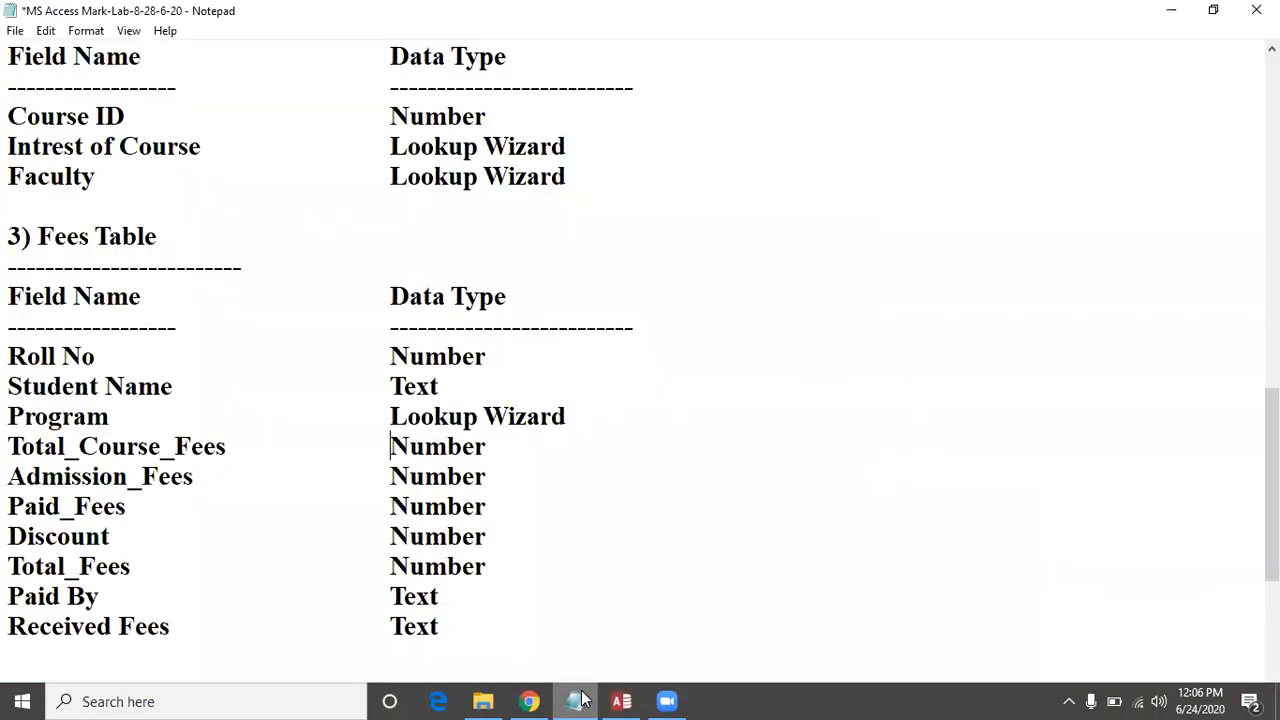
pyautogui.hotkey('alt', 'Tab')
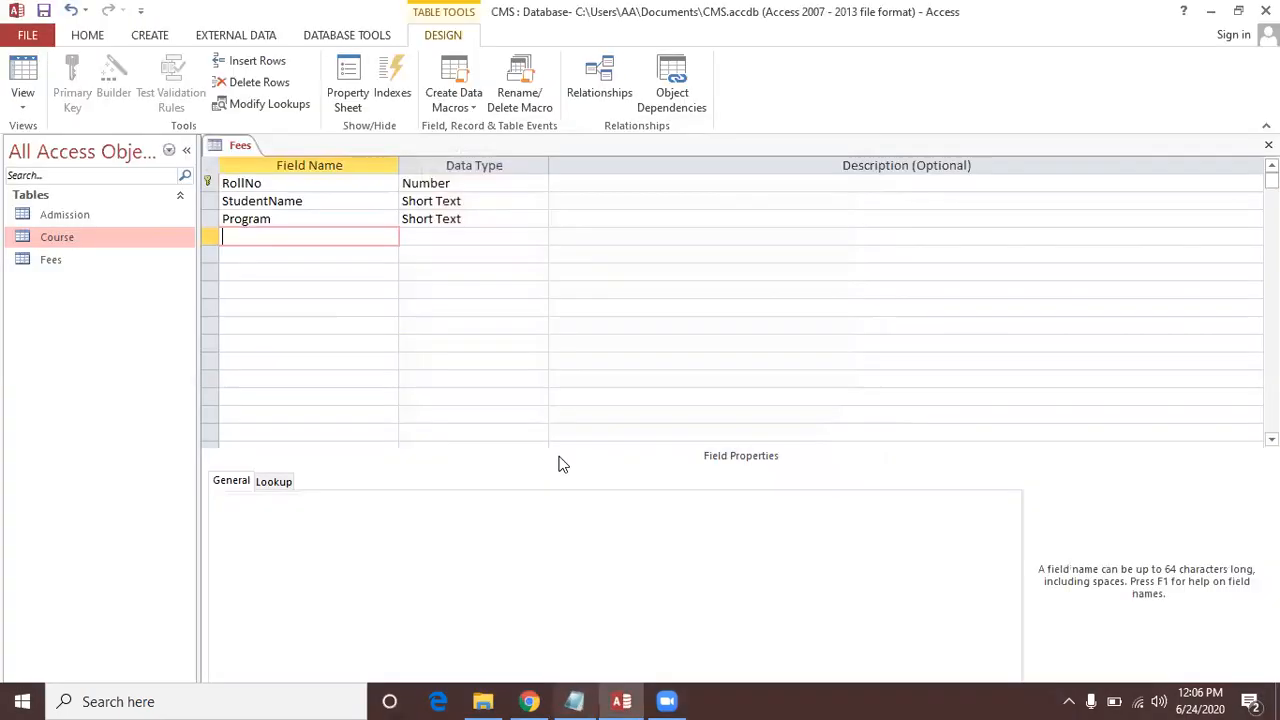
pyautogui.write('Total')
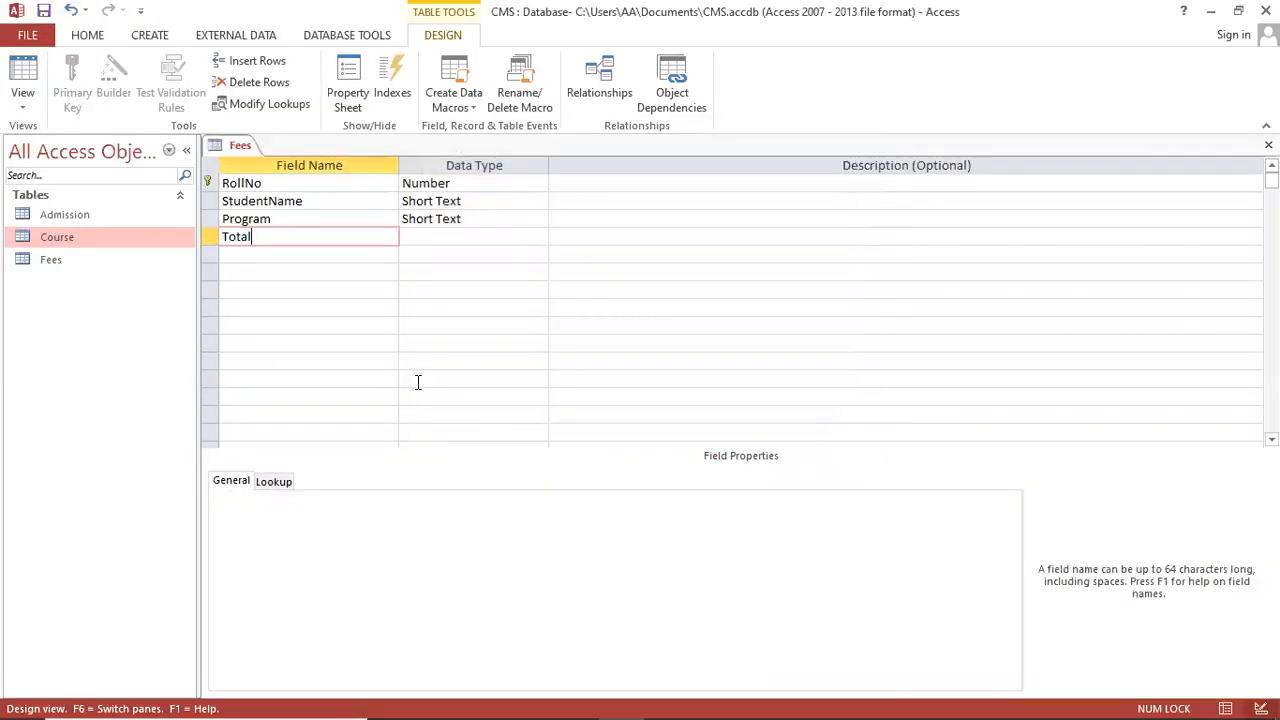
pyautogui.write('courseFees')
pyautogui.press('Tab')
pyautogui.write('n')
pyautogui.press('Tab')
pyautogui.press('Tab')
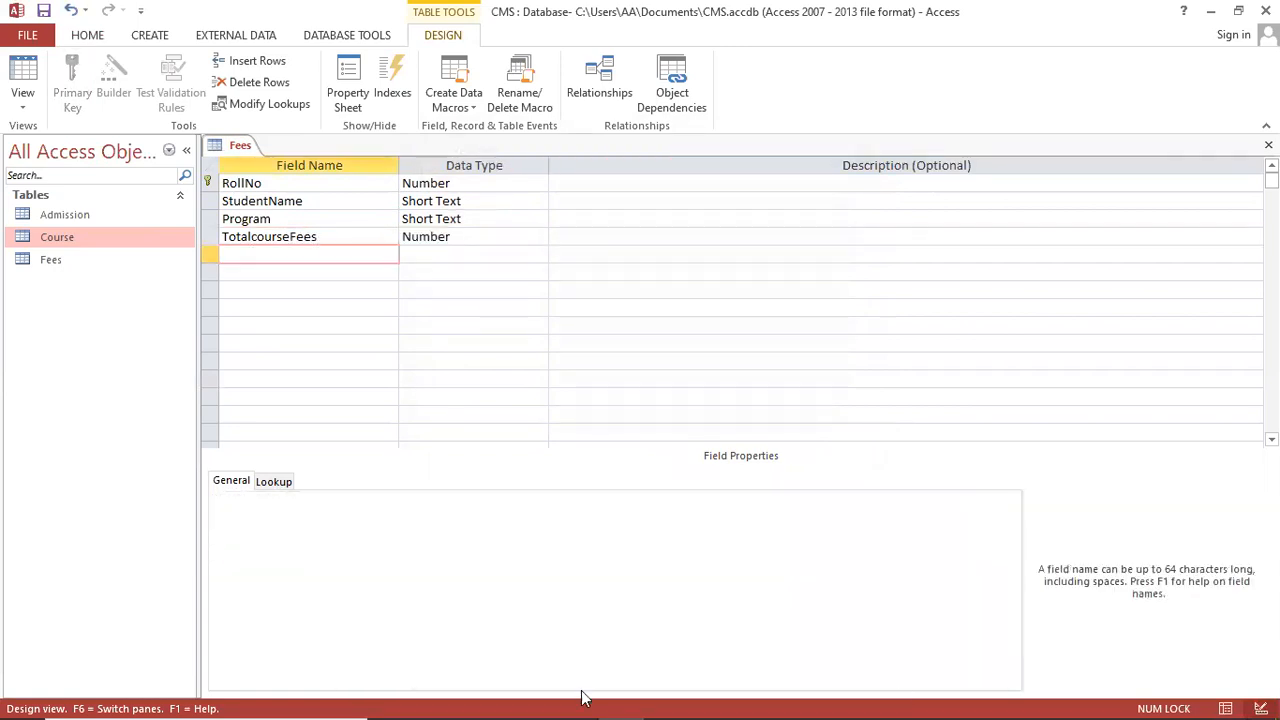
# Step: Add AdmissionFees and PaidFees as Number fields
pyautogui.click(581, 700)
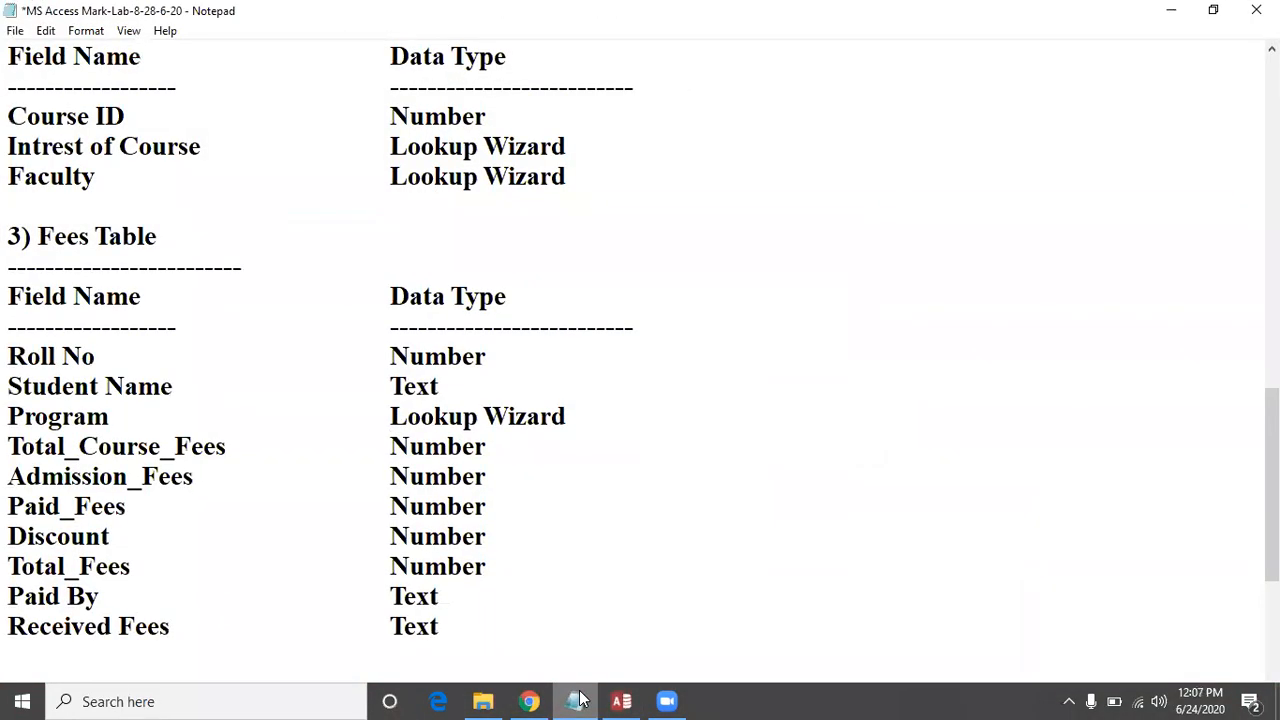
pyautogui.click(581, 700)
pyautogui.write('Admi')
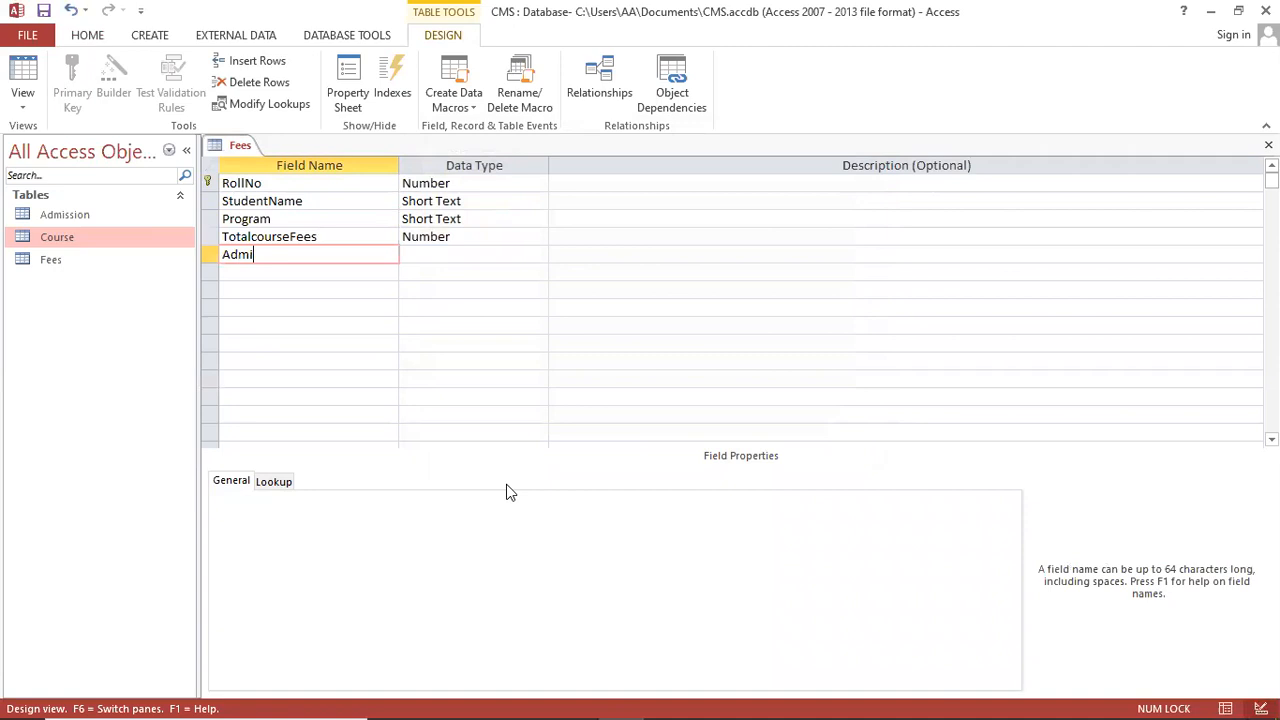
pyautogui.write('ssionFees')
pyautogui.press('Tab')
pyautogui.write('n')
pyautogui.press('Tab')
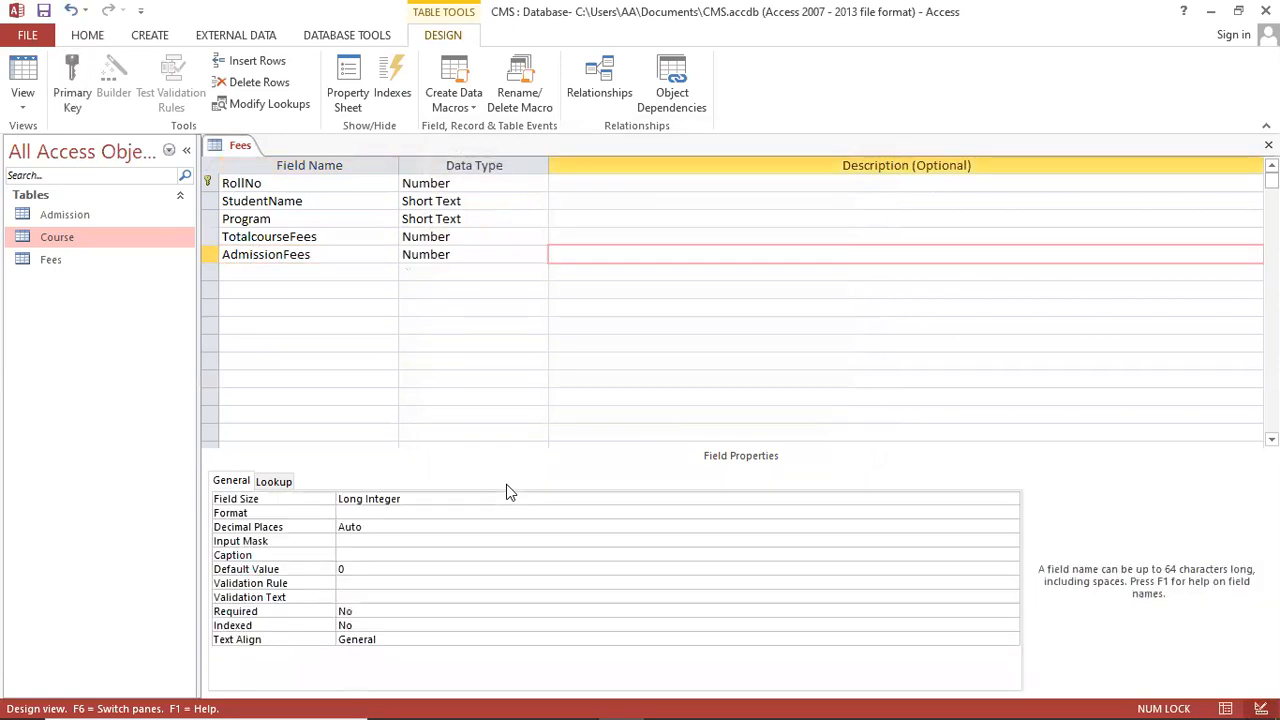
pyautogui.press('Tab')
pyautogui.write('PaidFeesq')
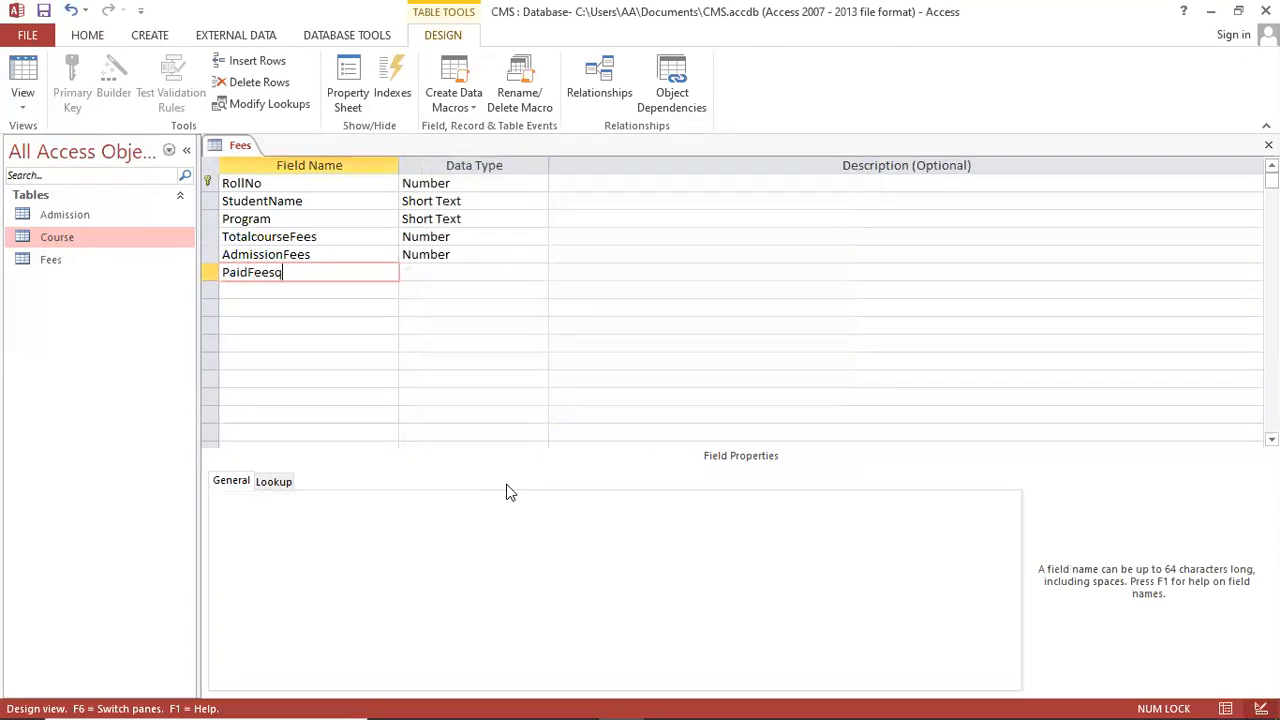
pyautogui.press('BackSpace')
pyautogui.press('Tab')
pyautogui.write('n')
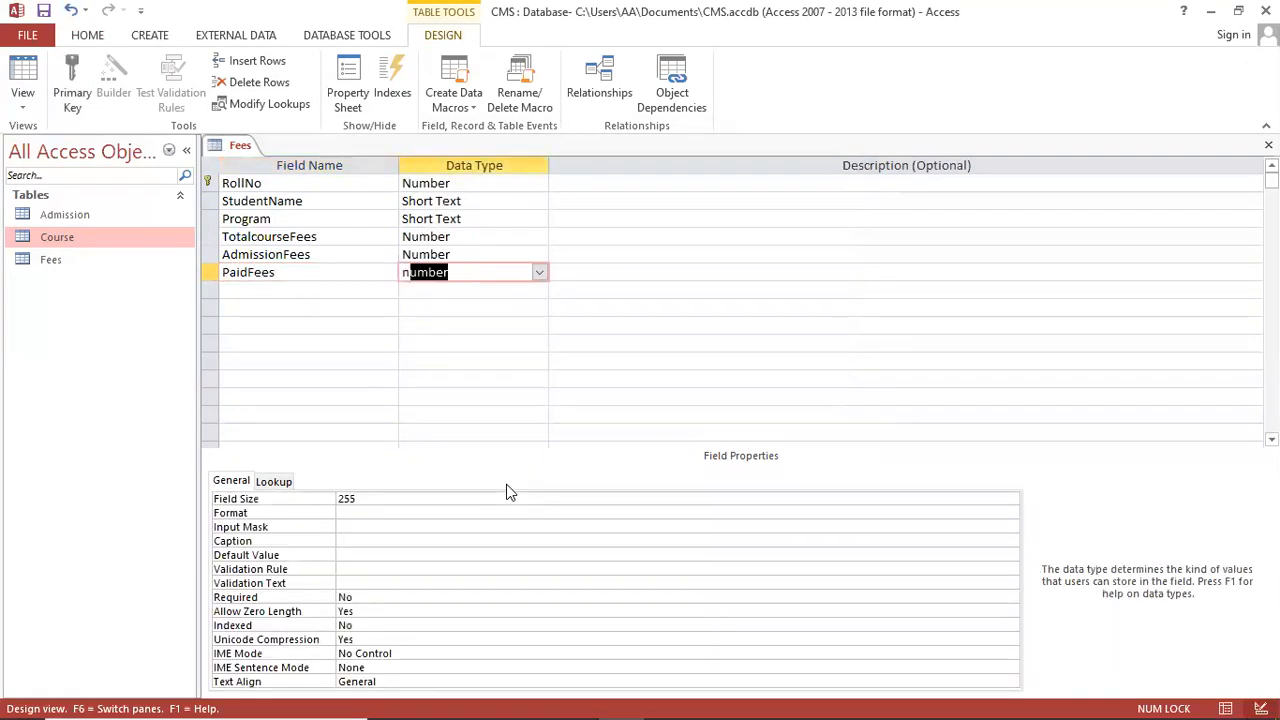
pyautogui.press('Tab')
pyautogui.press('Tab')
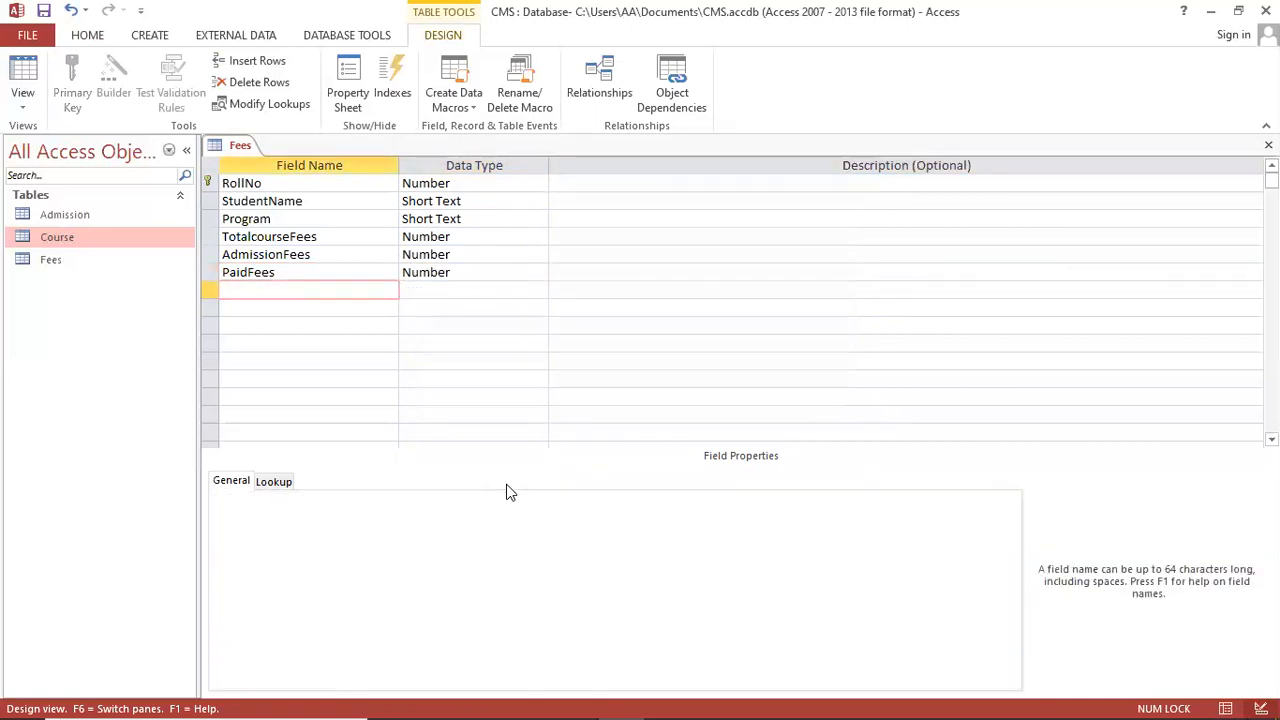
# Step: Add Discount and TotalFees as Number fields
pyautogui.click(575, 700)
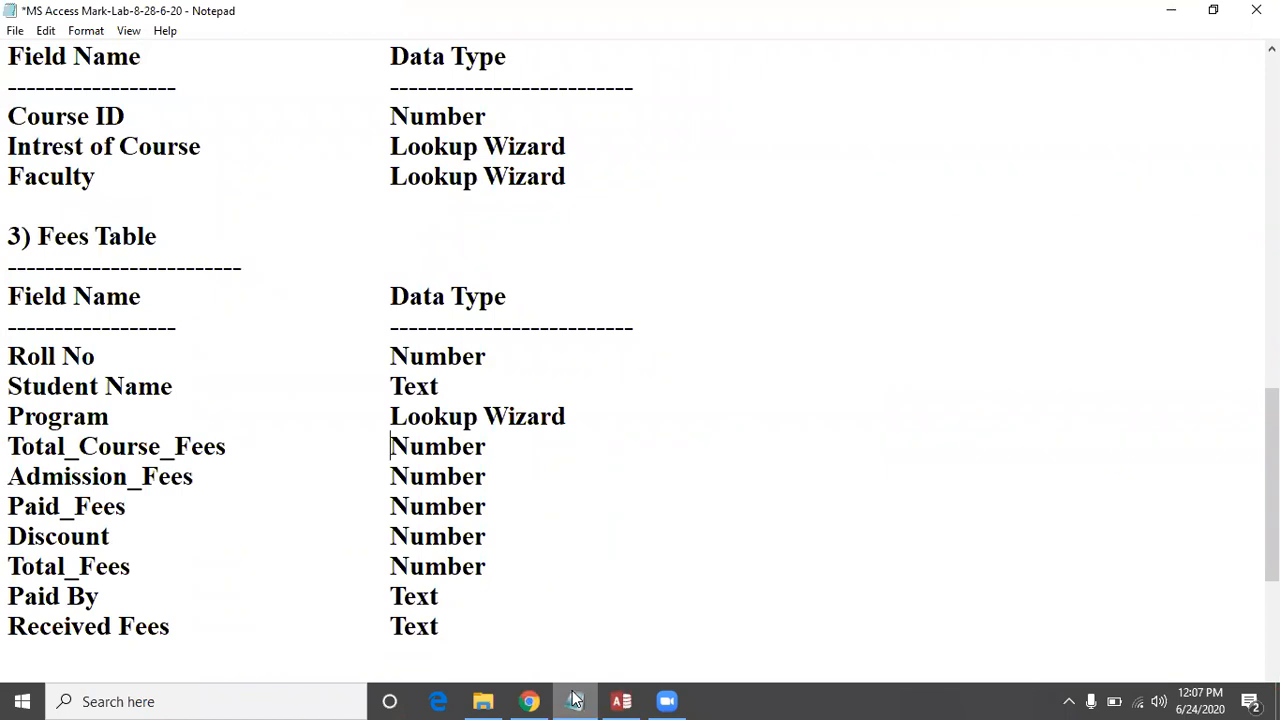
pyautogui.click(575, 700)
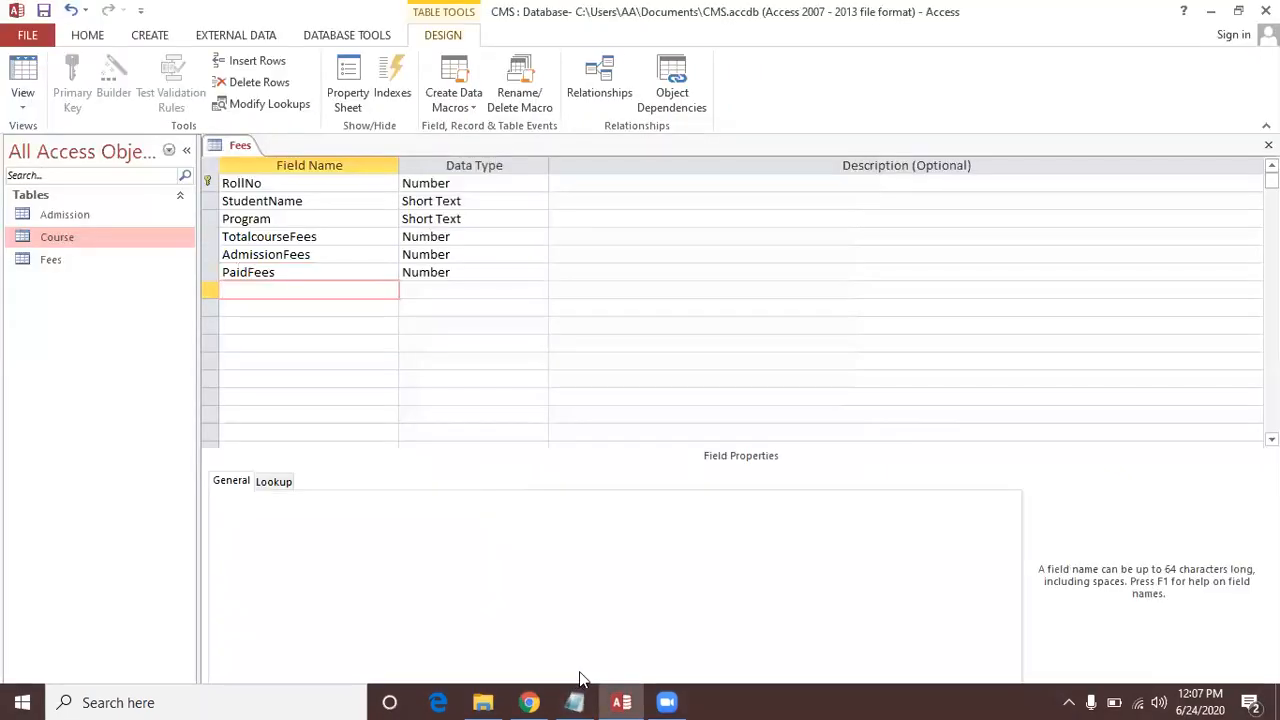
pyautogui.write('Discount')
pyautogui.press('Tab')
pyautogui.write('Number')
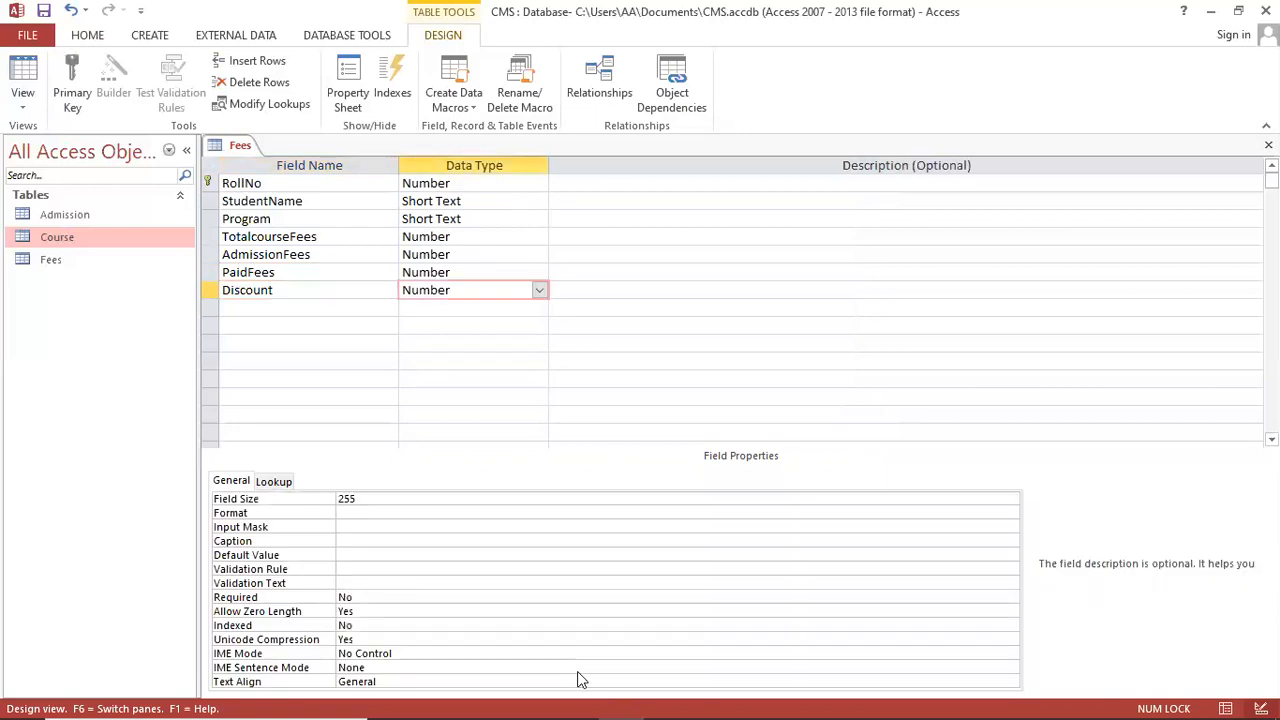
pyautogui.press('Tab')
pyautogui.press('Tab')
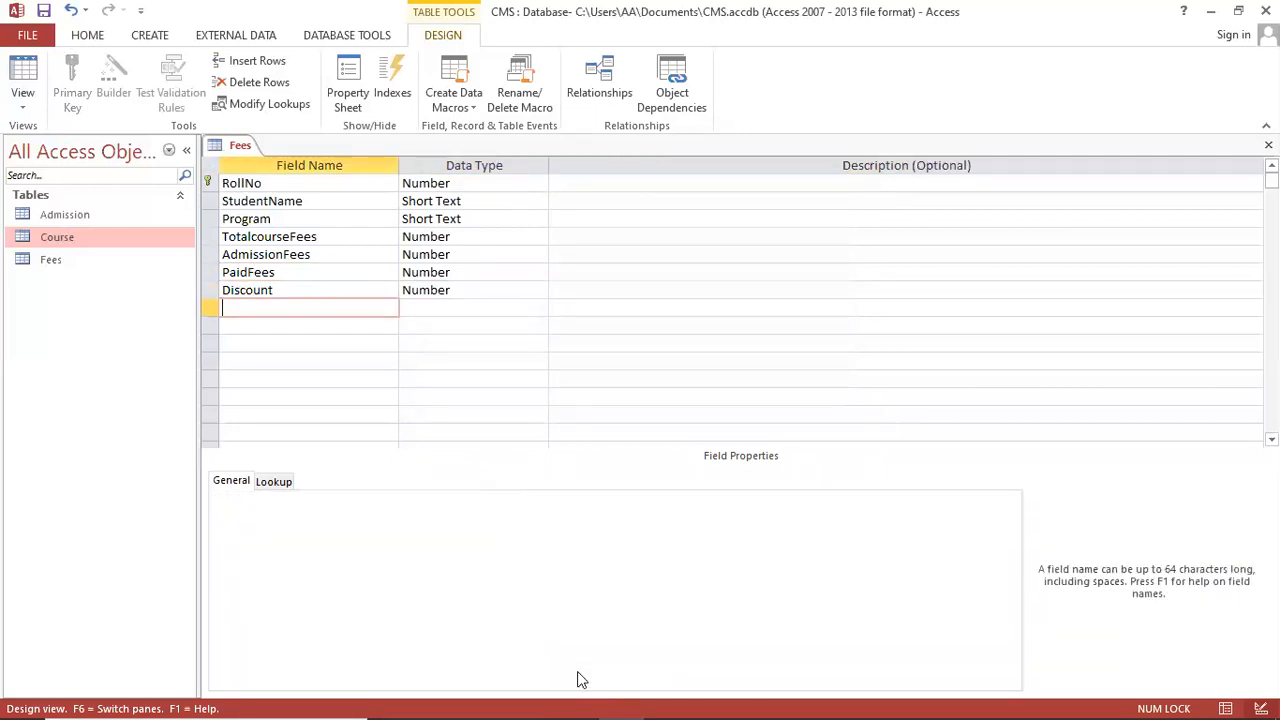
pyautogui.write('TotalFees')
pyautogui.press('Tab')
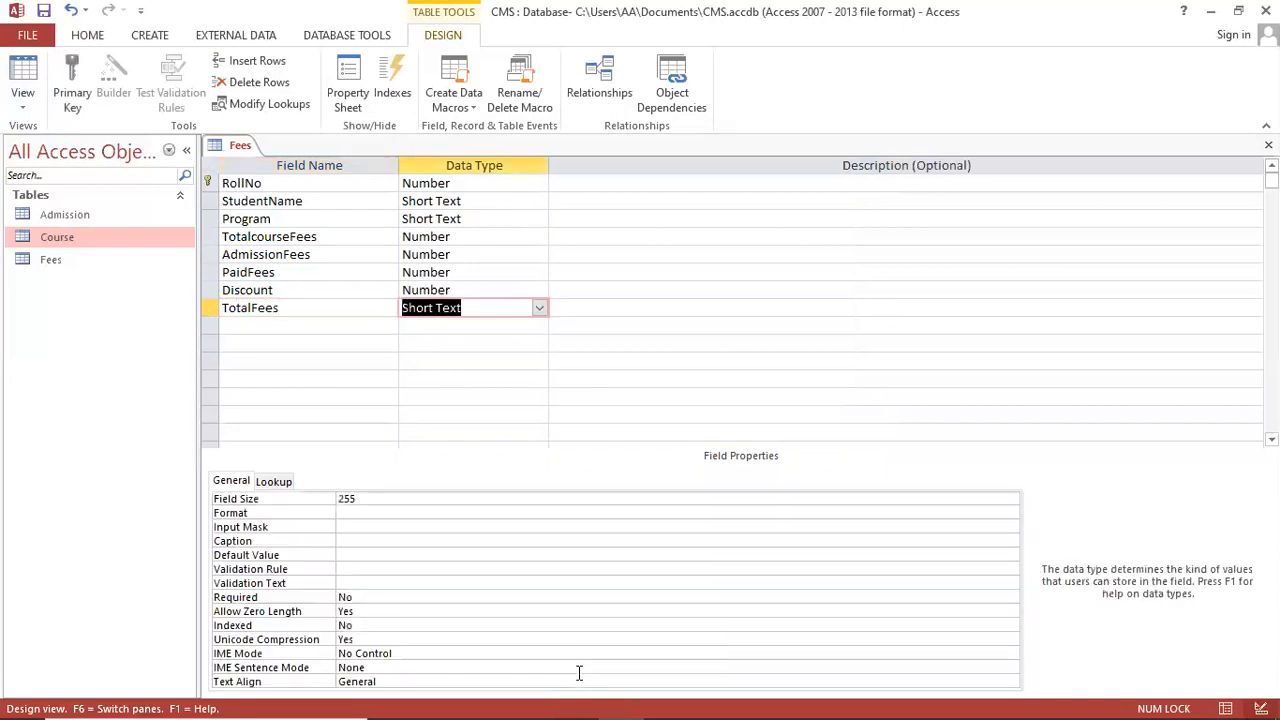
pyautogui.write('n')
pyautogui.press('Tab')
pyautogui.press('Tab')
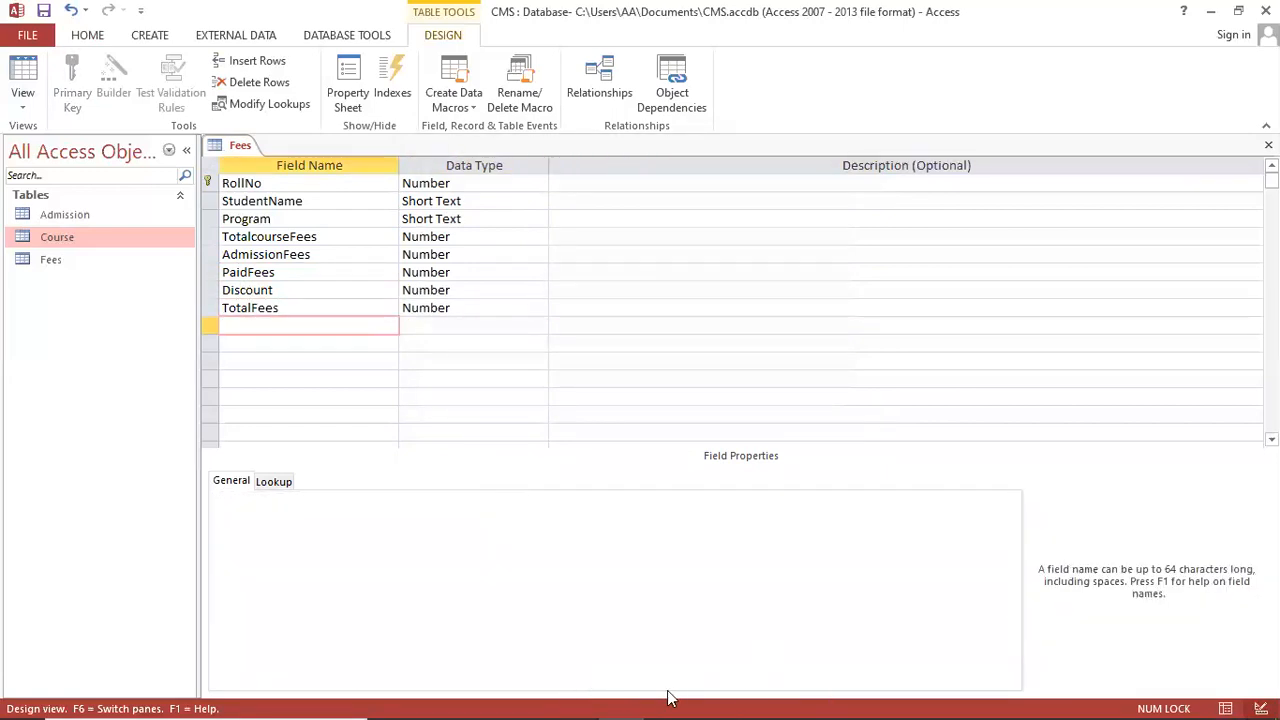
# Step: Add PaidBy and ReceivedBy as Short Text fields
pyautogui.click(577, 700)
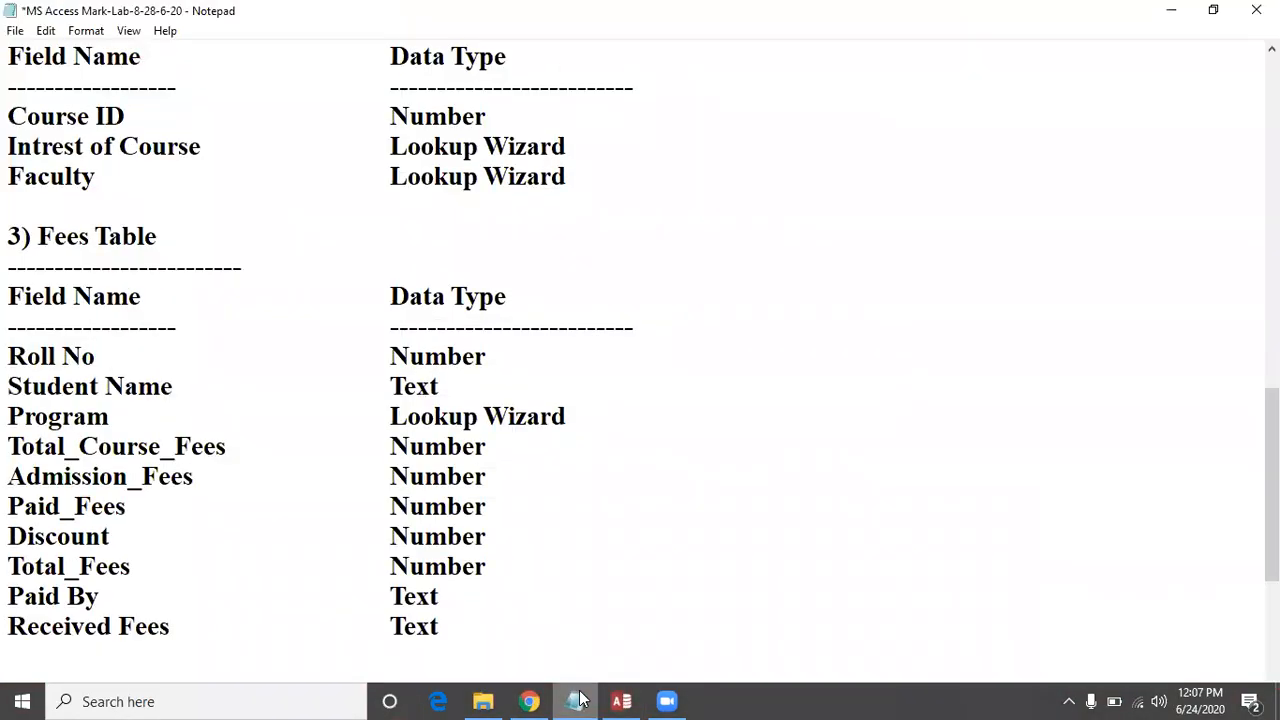
pyautogui.click(577, 700)
pyautogui.write('PaidBy')
pyautogui.press('Tab')
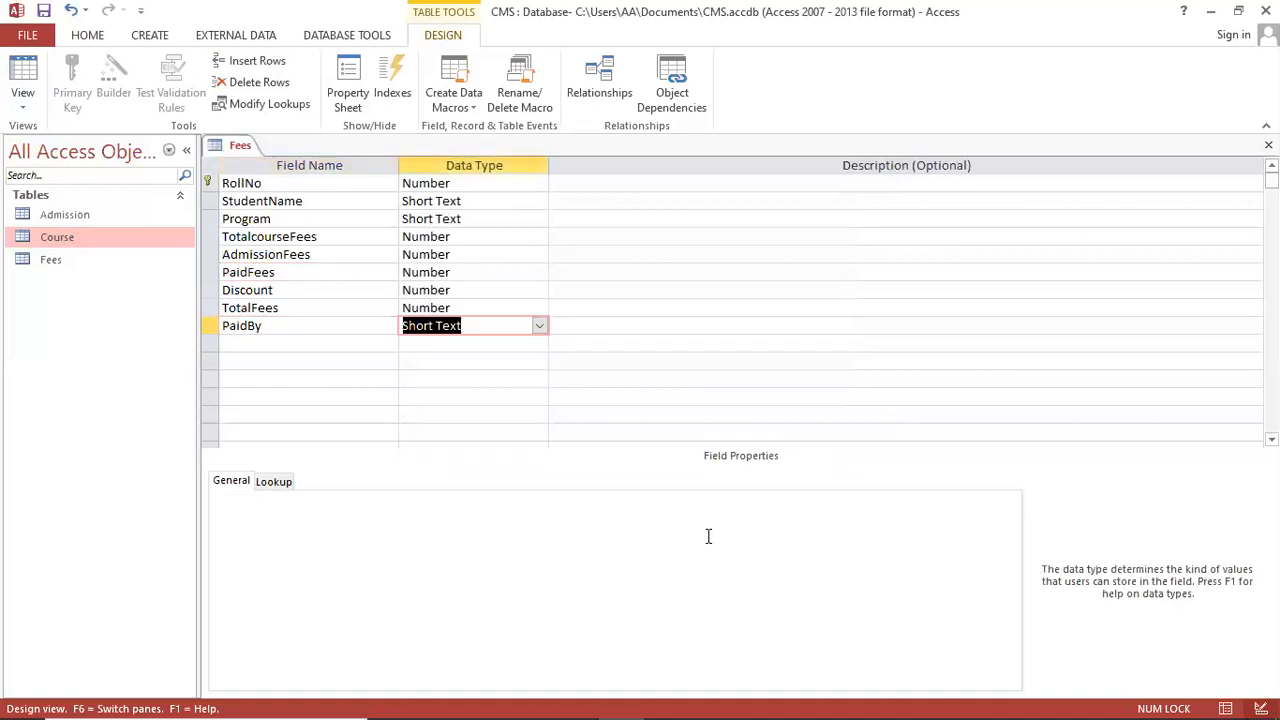
pyautogui.press('Tab')
pyautogui.press('Tab')
pyautogui.write('R')
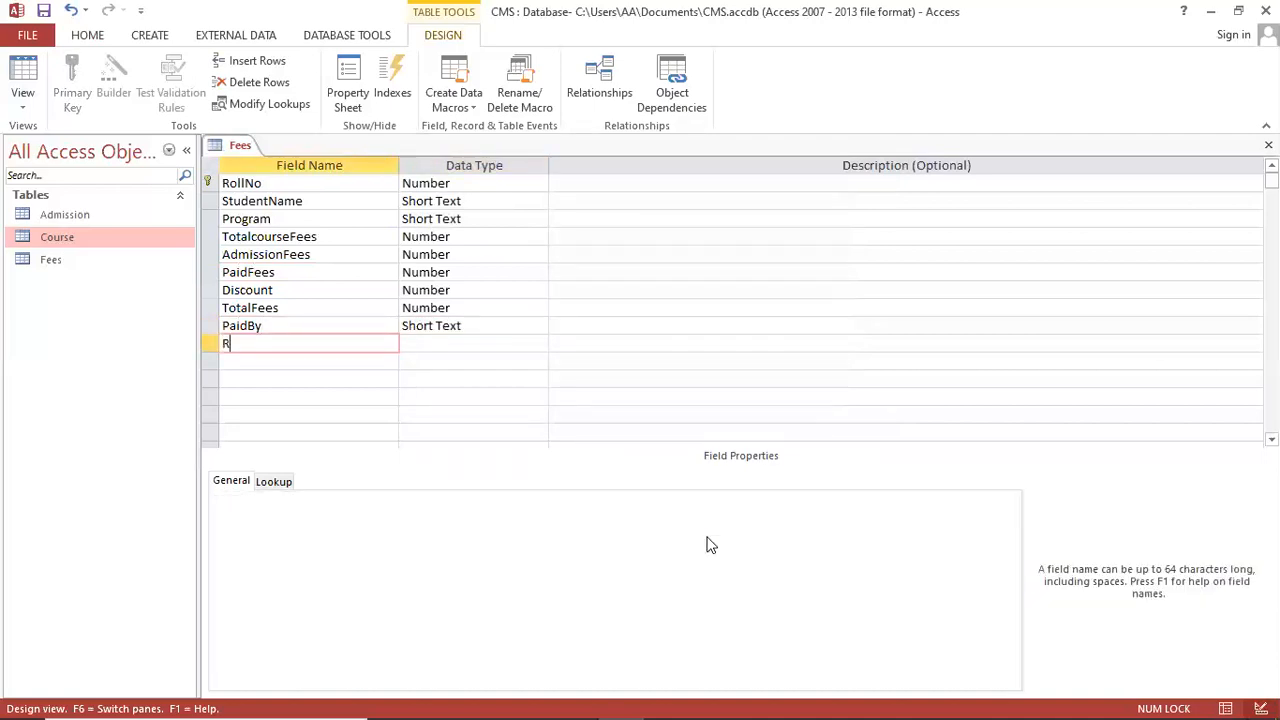
pyautogui.write('eceivedBy')
pyautogui.press('Tab')
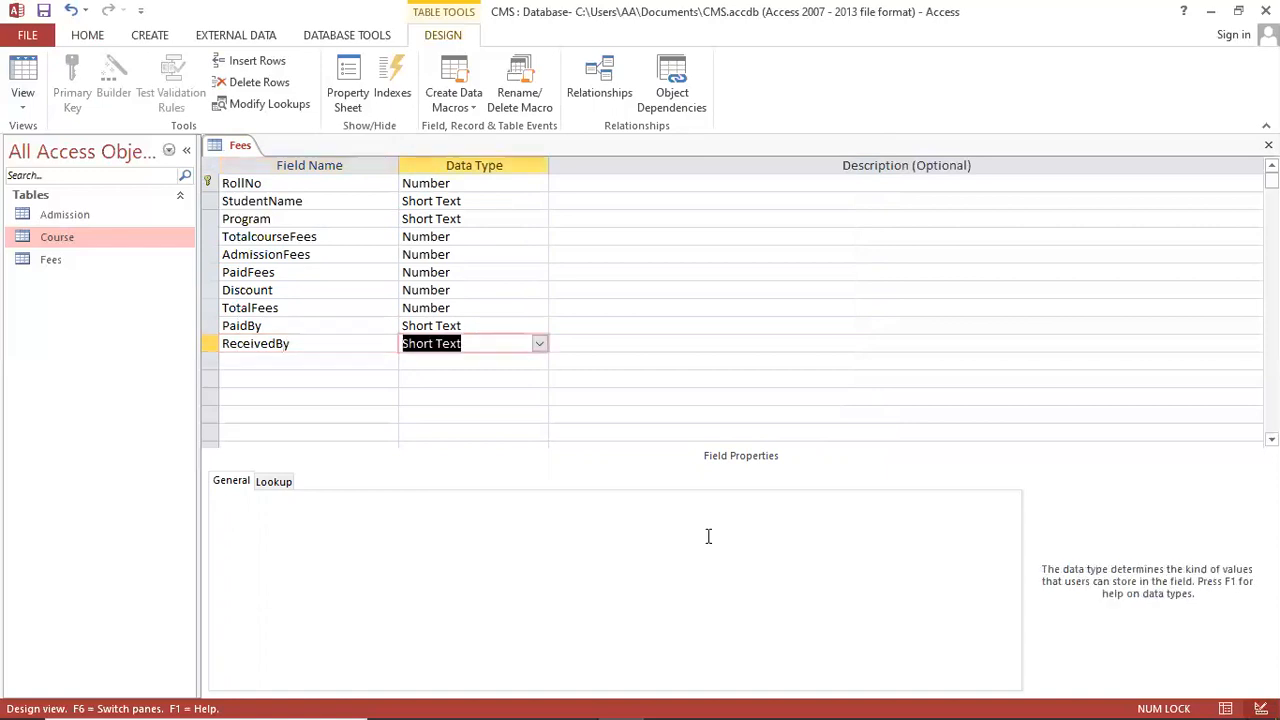
pyautogui.press('Tab')
pyautogui.press('Tab')
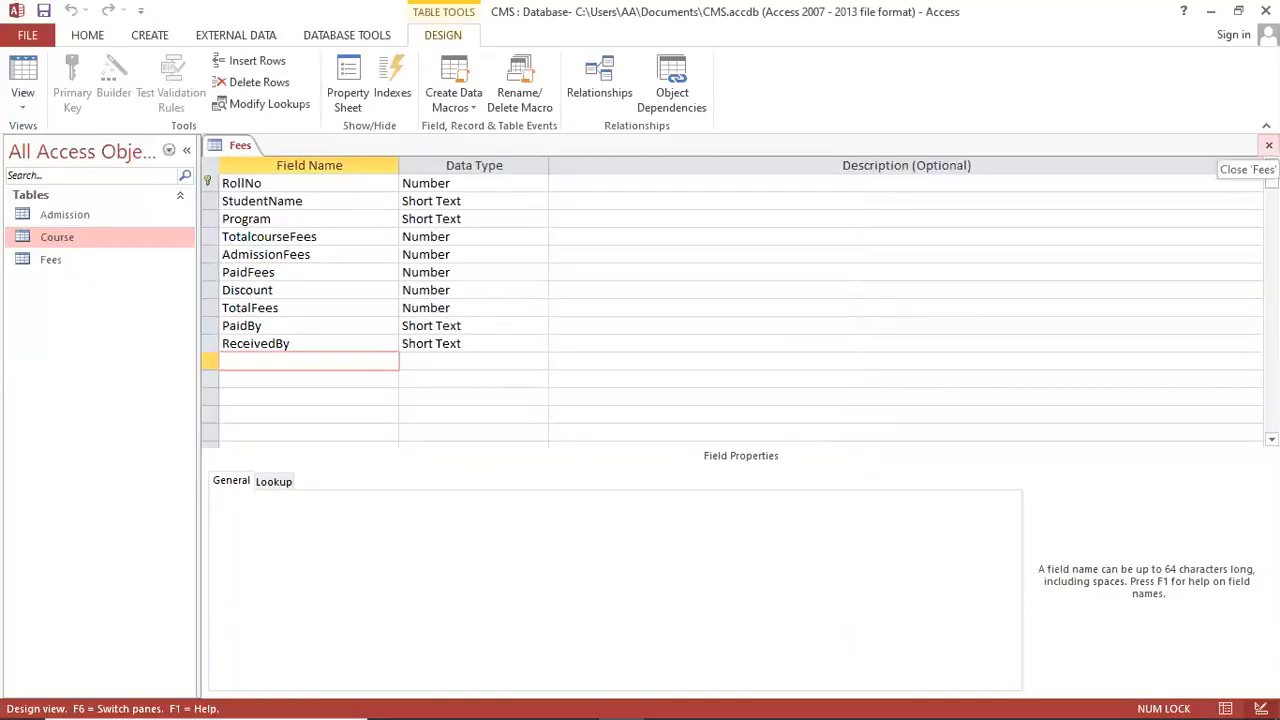
# Step: Open the Fees table and start record 1 by entering the student's name
pyautogui.click(1268, 145)
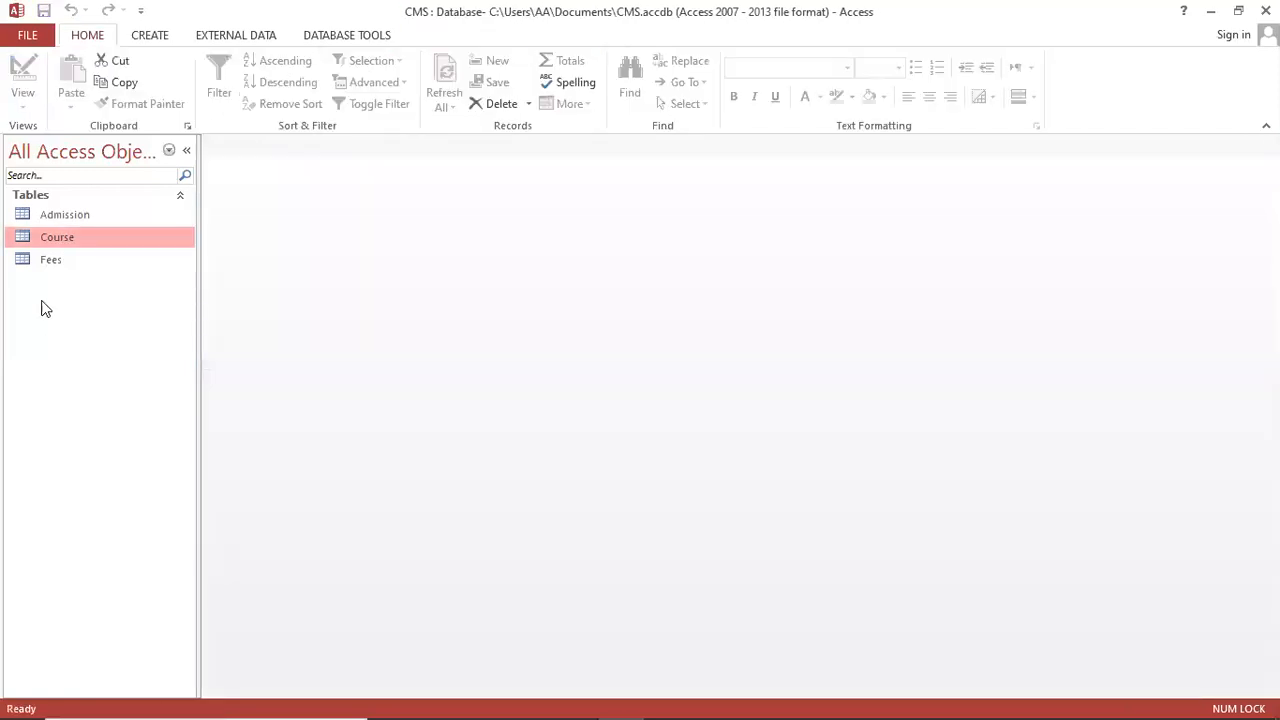
pyautogui.click(60, 259)
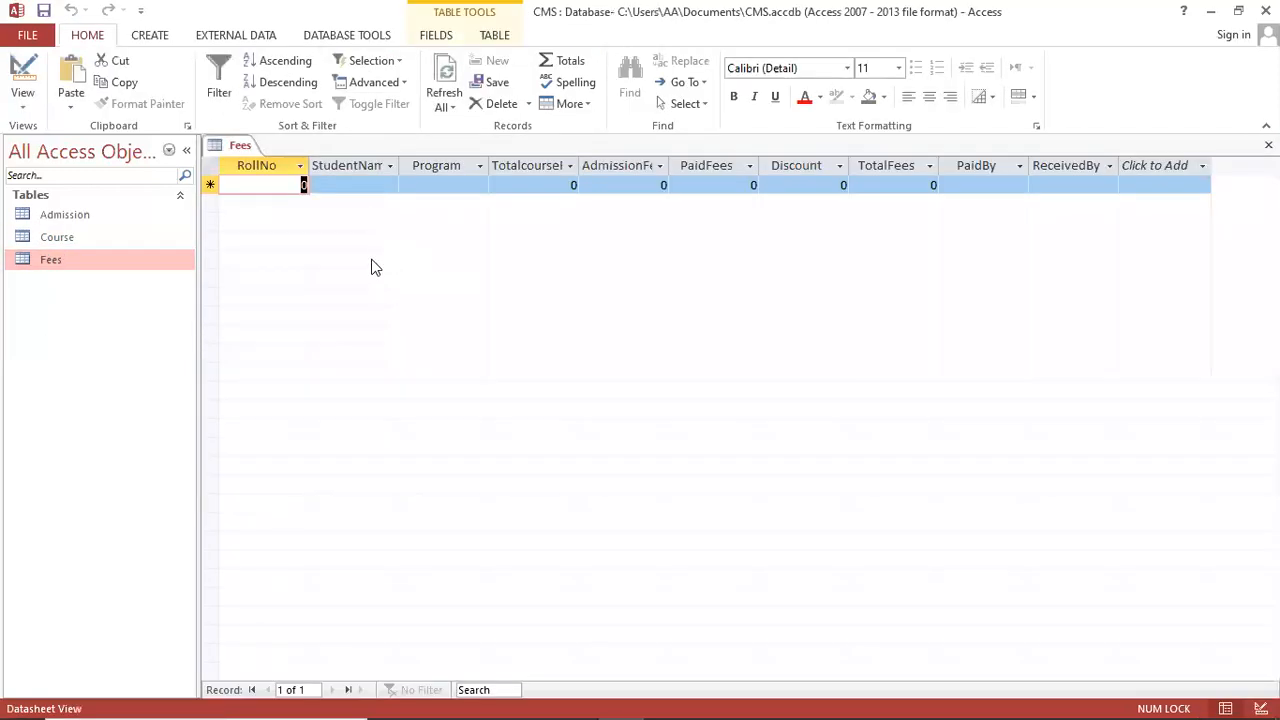
pyautogui.write('1')
pyautogui.moveTo(398, 166); pyautogui.dragTo(457, 170)
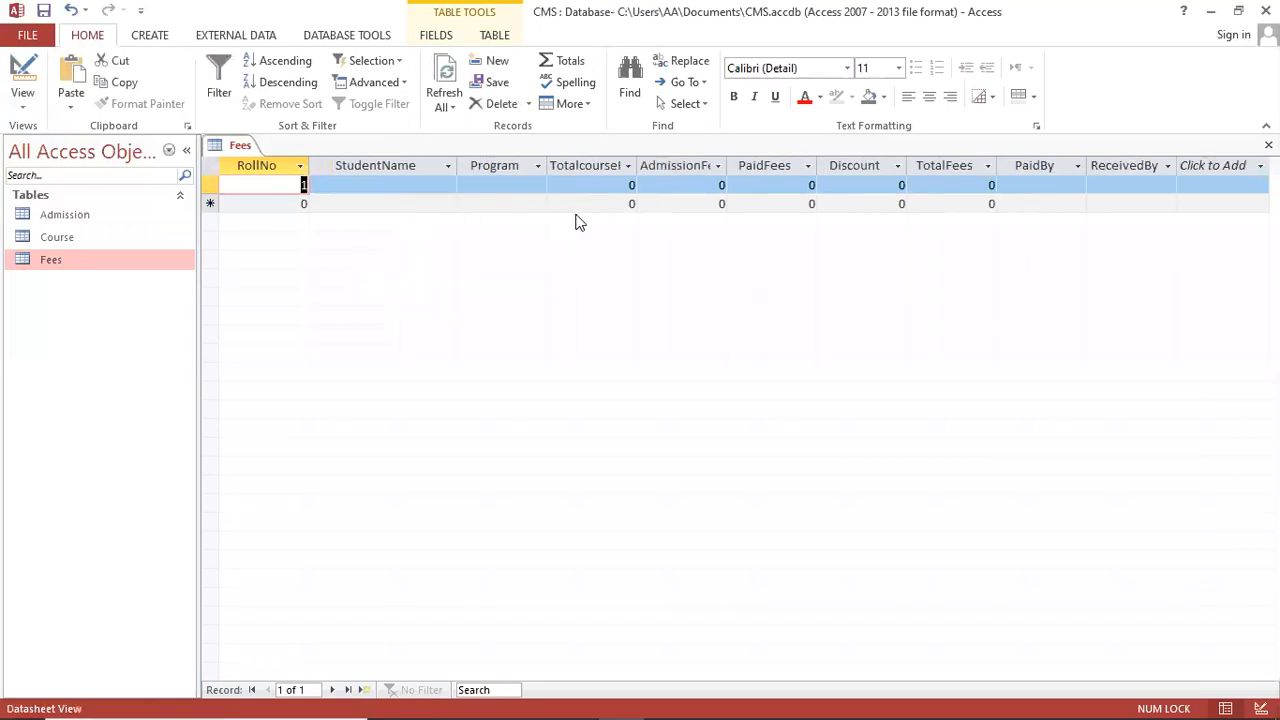
pyautogui.click(377, 185)
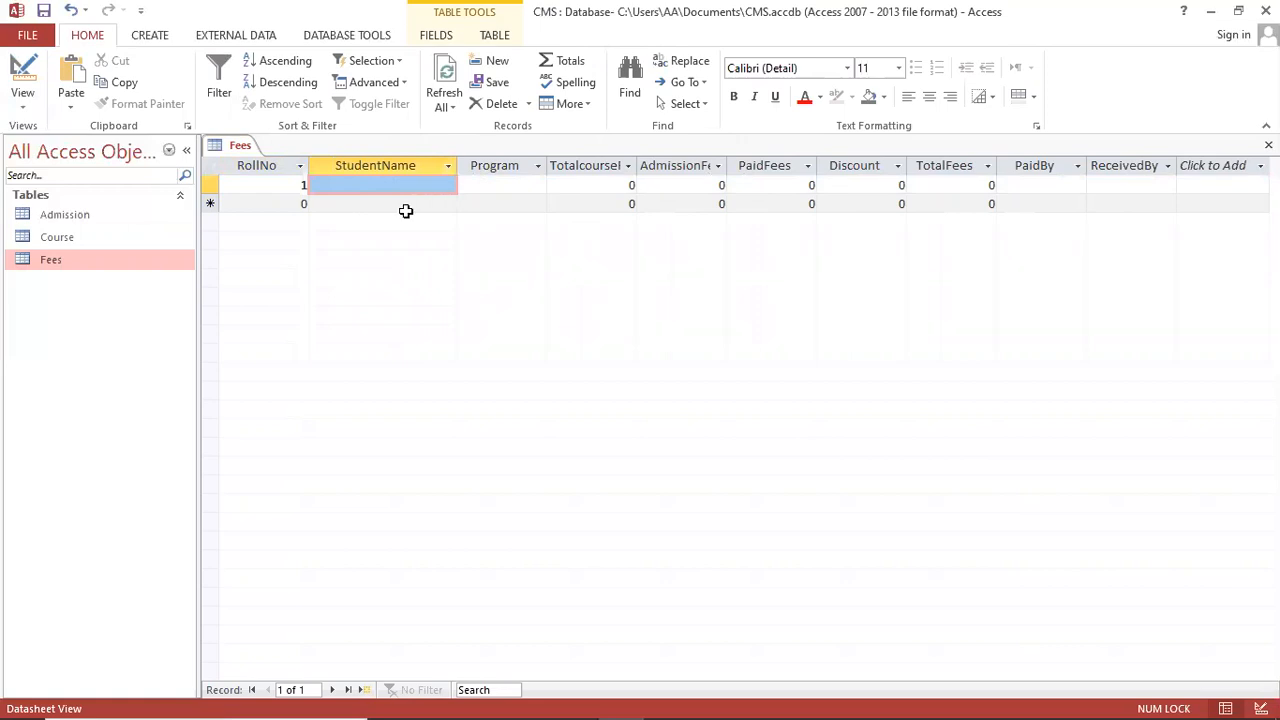
pyautogui.write('Asim')
# Step: Set the record's Program to Media Science
pyautogui.press('Tab')
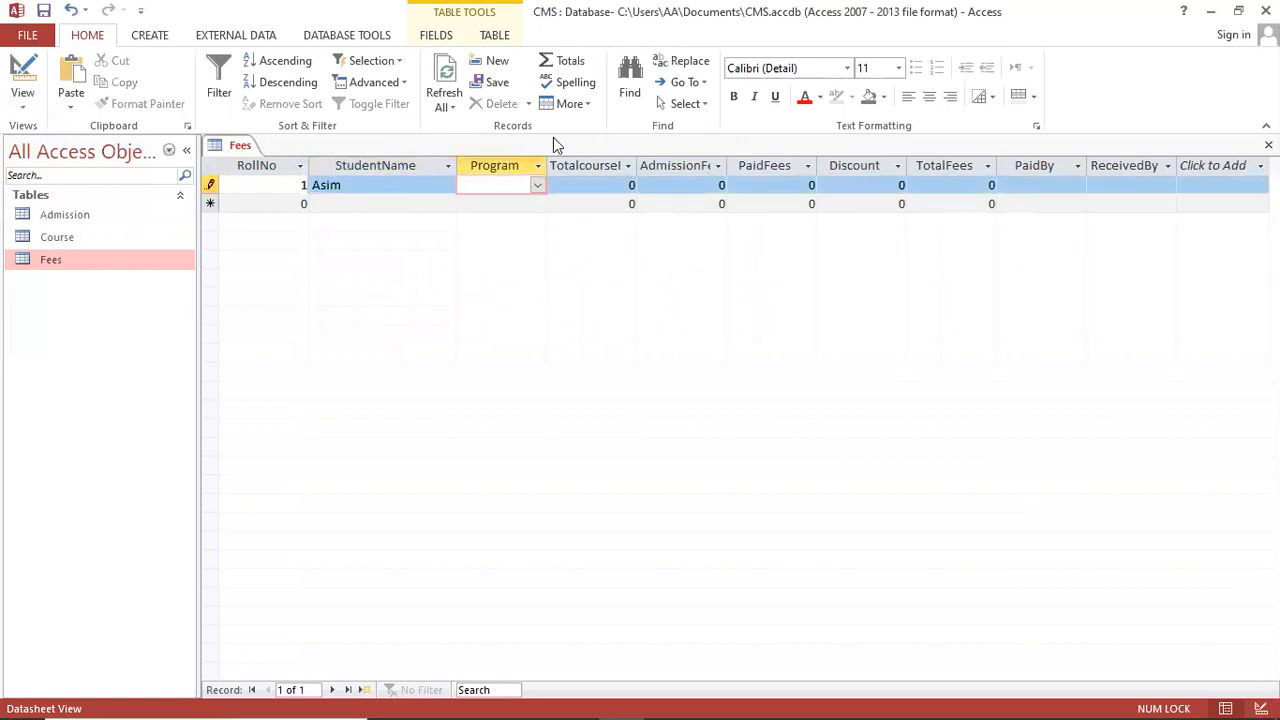
pyautogui.moveTo(547, 165); pyautogui.dragTo(599, 170)
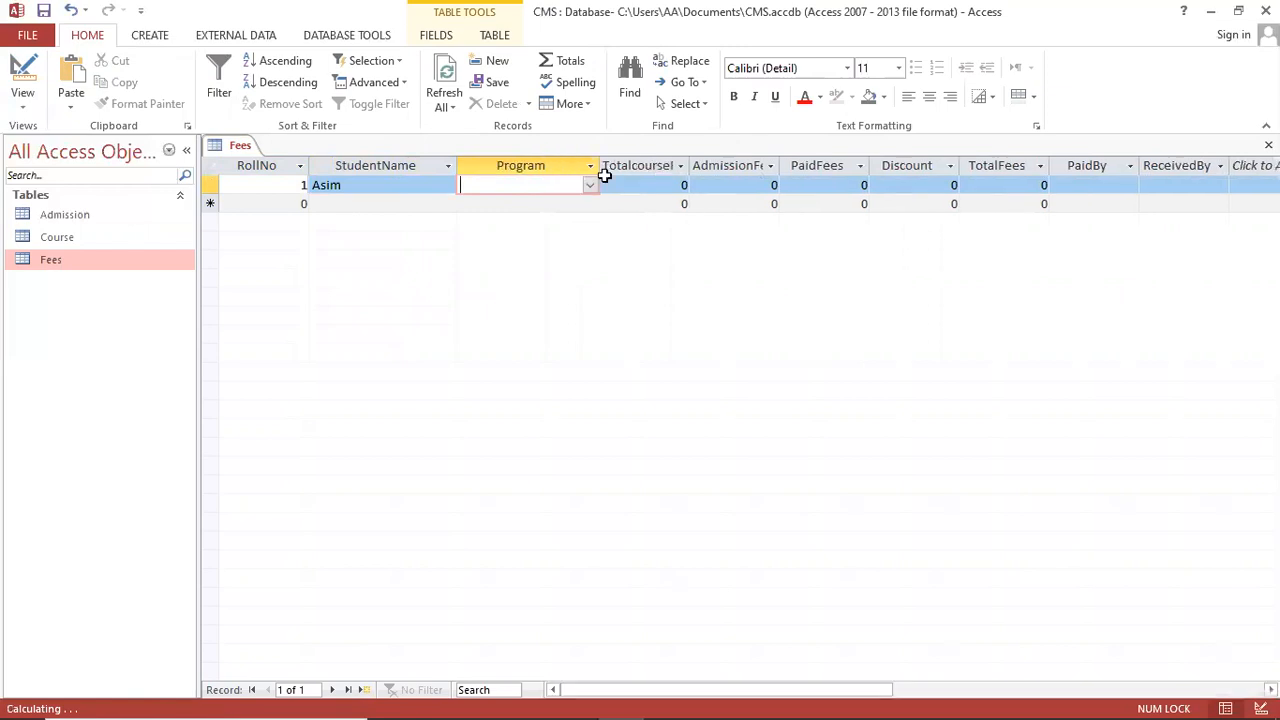
pyautogui.click(591, 184)
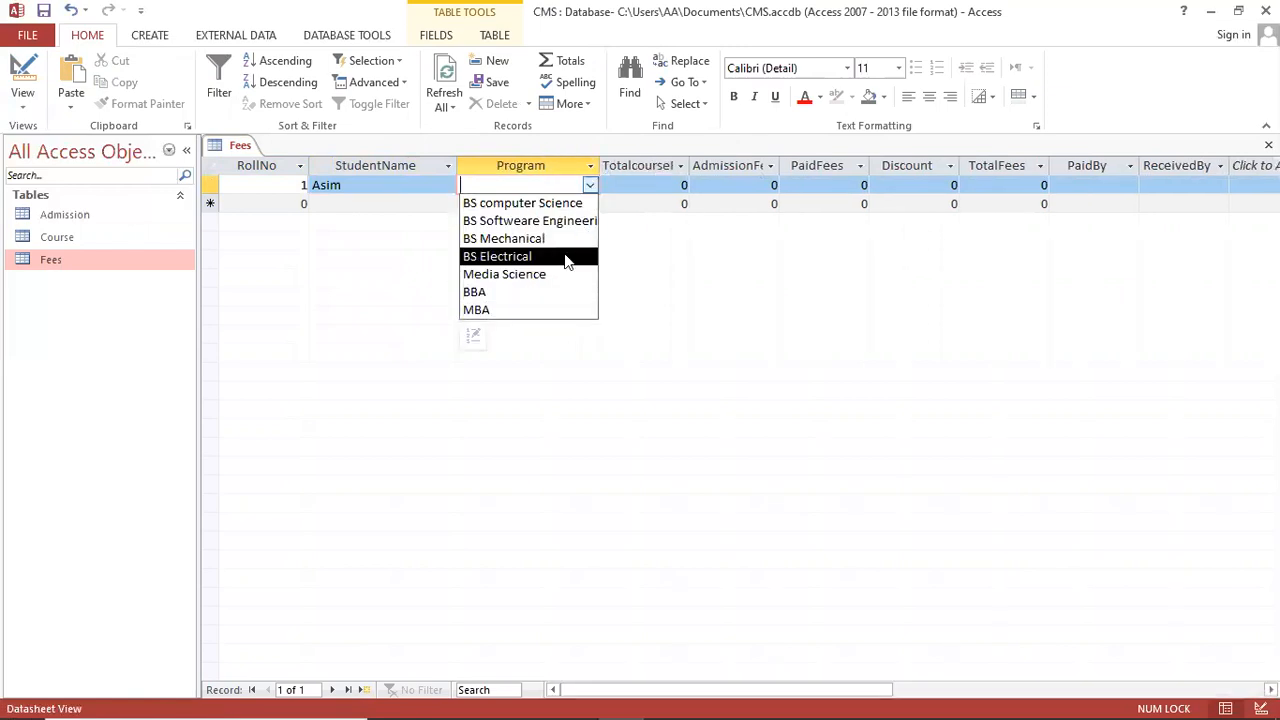
pyautogui.click(568, 274)
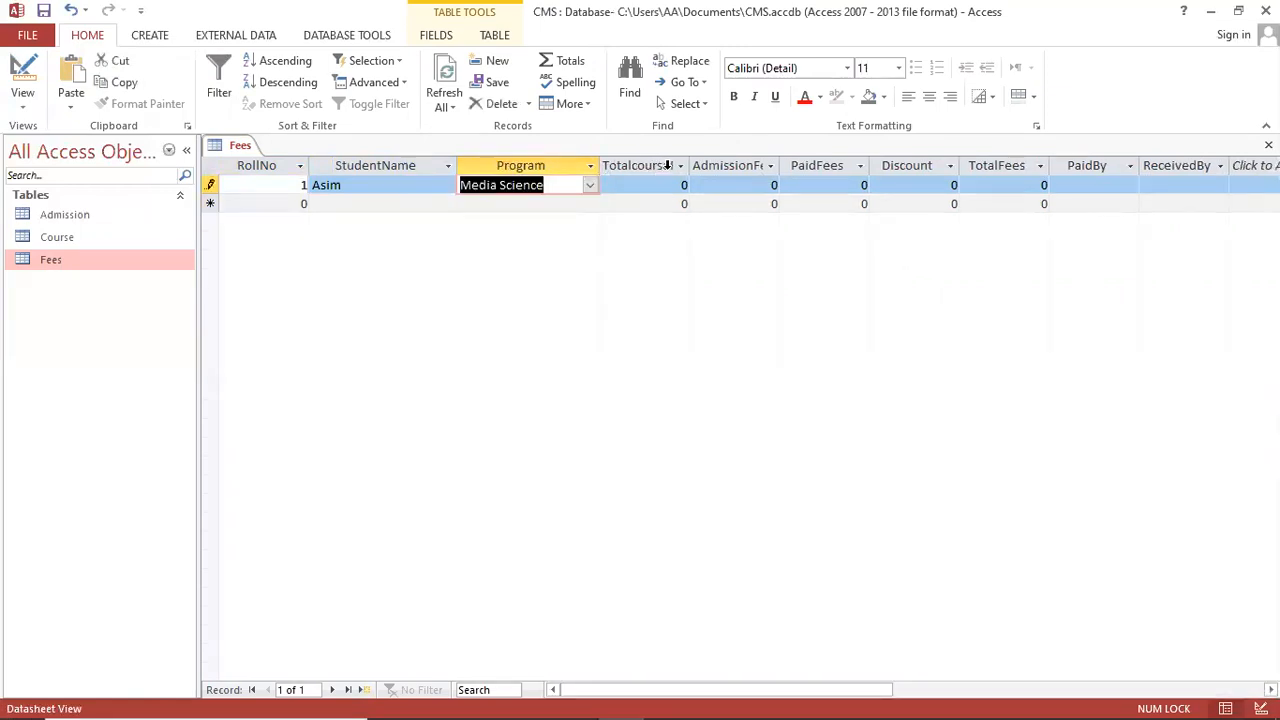
# Step: Enter course fee 250000, admission fee 10000, paid fees 35000 and discount 2000
pyautogui.click(661, 191)
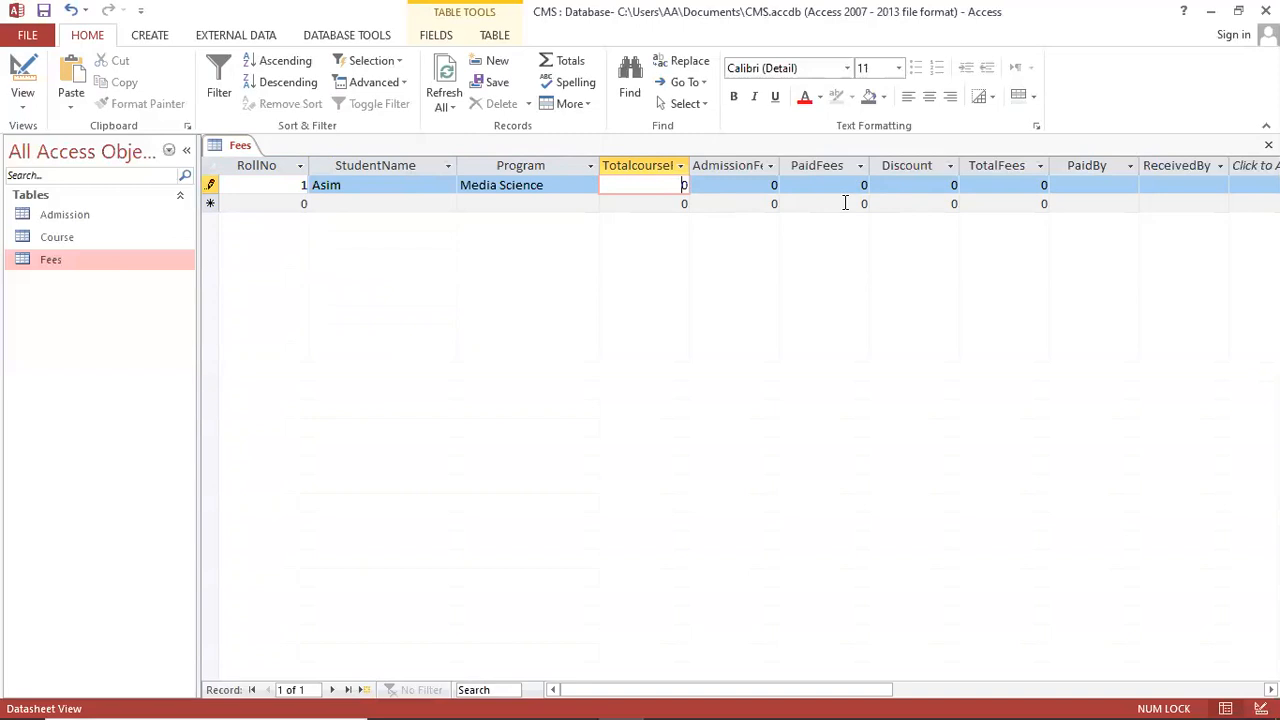
pyautogui.press('Delete')
pyautogui.write('250000')
pyautogui.press('Tab')
pyautogui.press('Delete')
pyautogui.write('10000')
pyautogui.press('Tab')
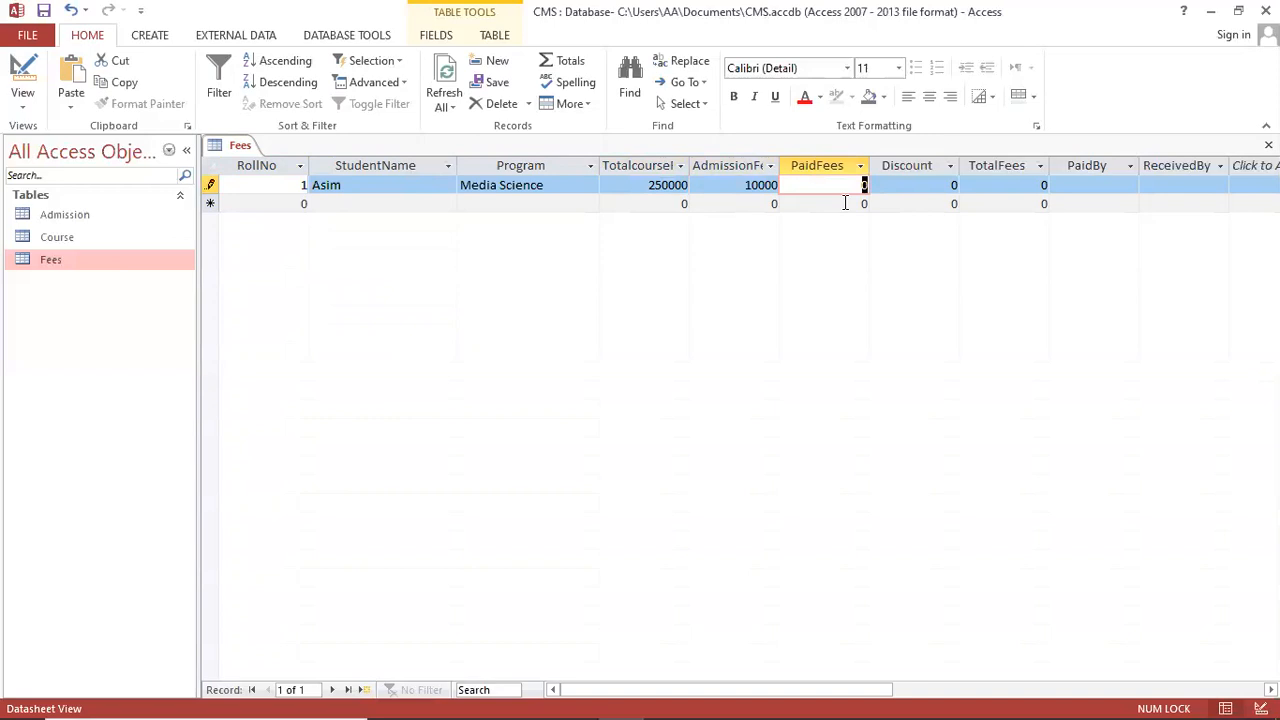
pyautogui.press('Delete')
pyautogui.write('35000')
pyautogui.press('Tab')
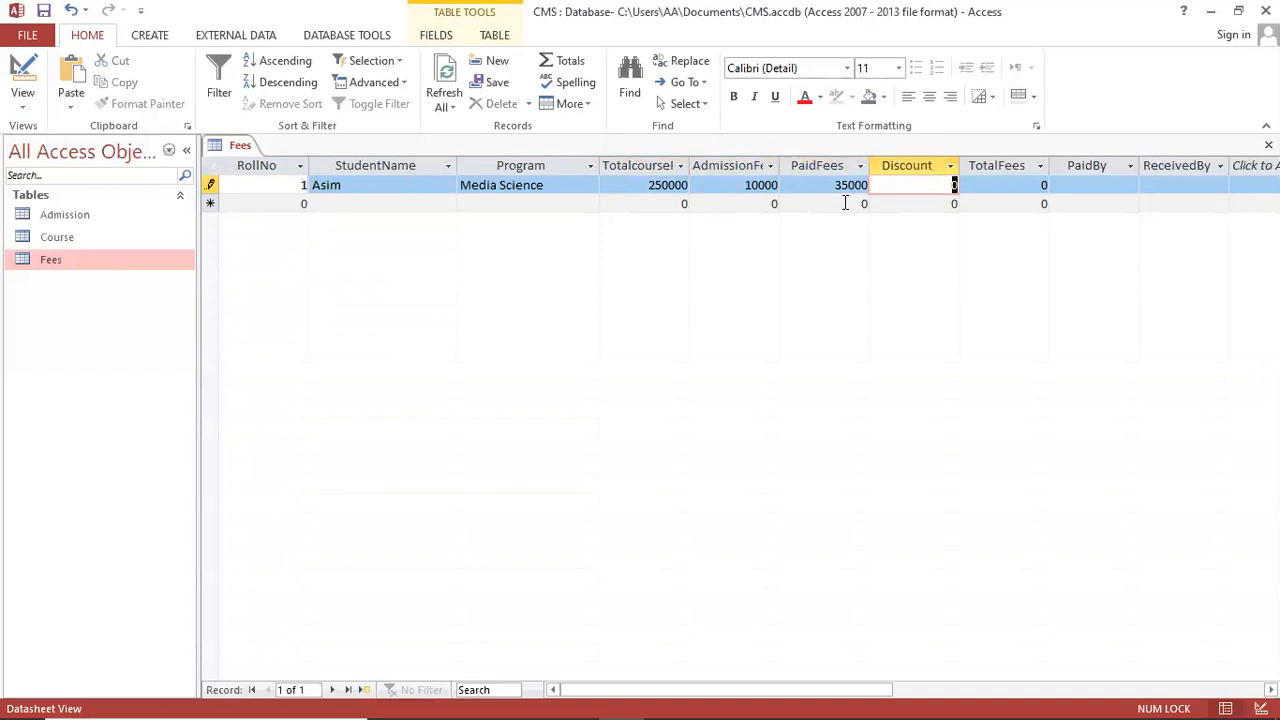
pyautogui.press('Delete')
pyautogui.write('2000')
pyautogui.press('Tab')
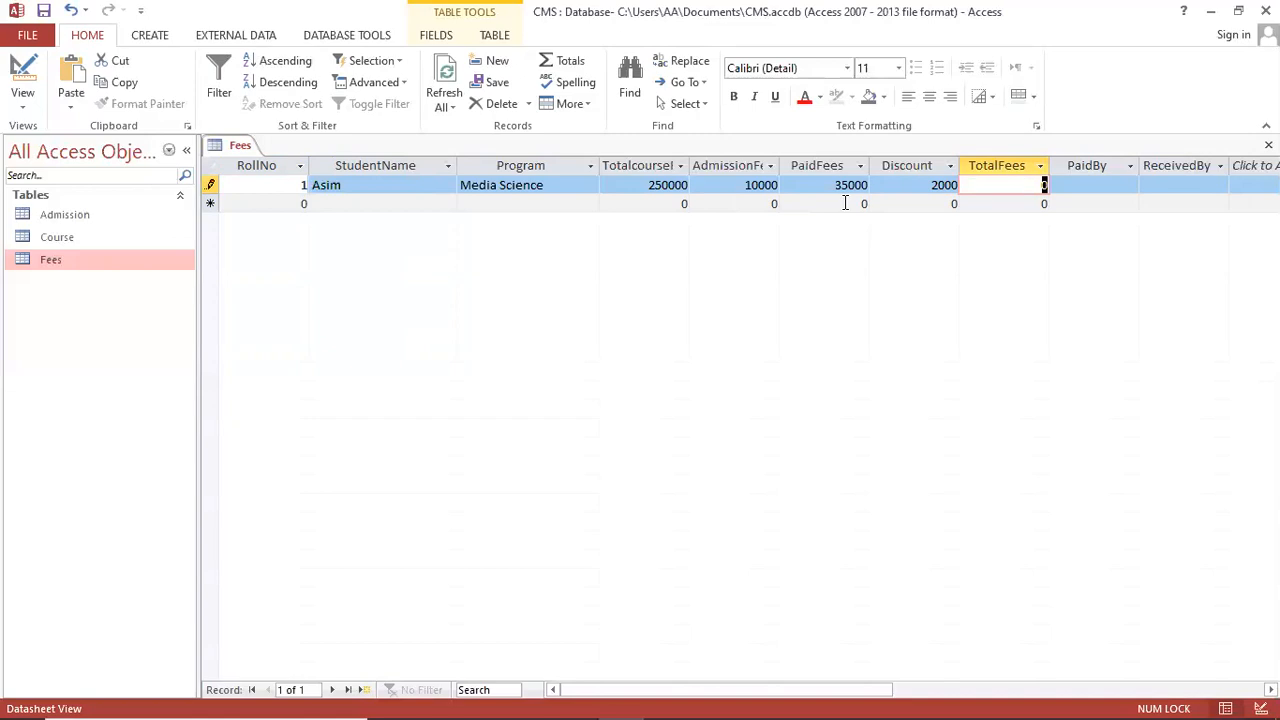
# Step: Enter total 45000, paid by Cash and the receiver's name, then save and close Fees
pyautogui.write('45000')
pyautogui.press('Tab')
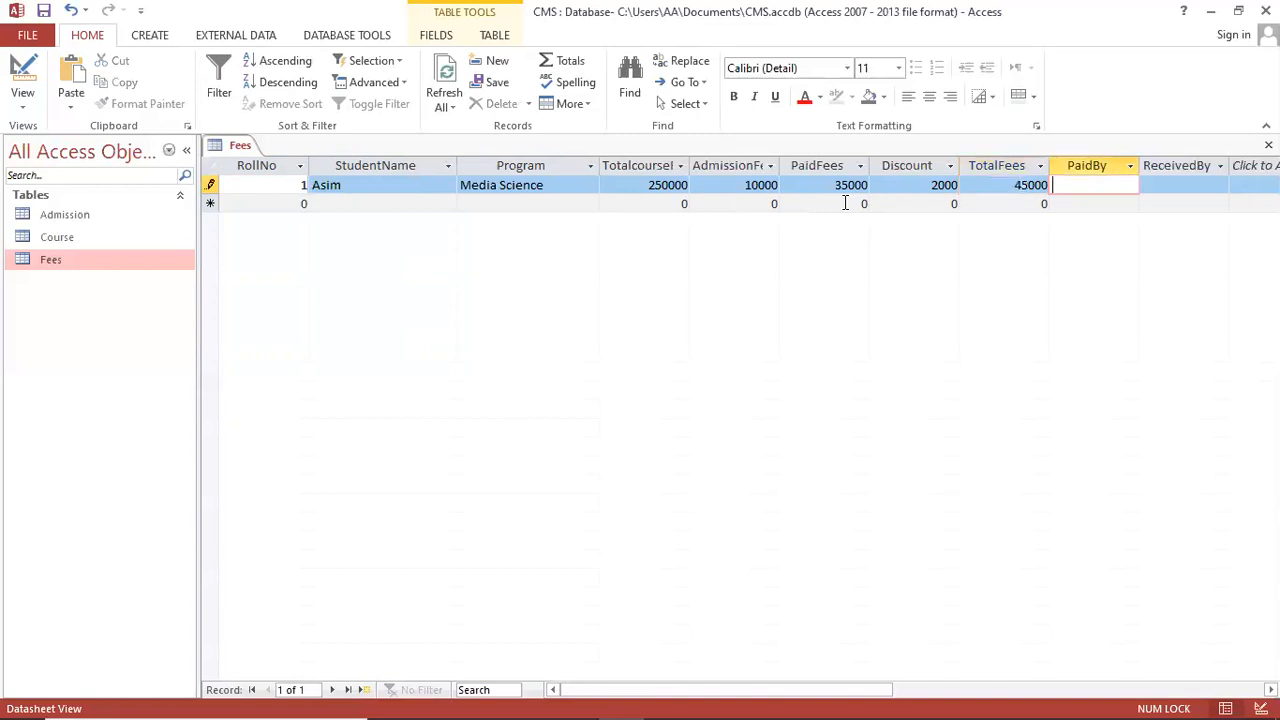
pyautogui.write('Cash')
pyautogui.press('Tab')
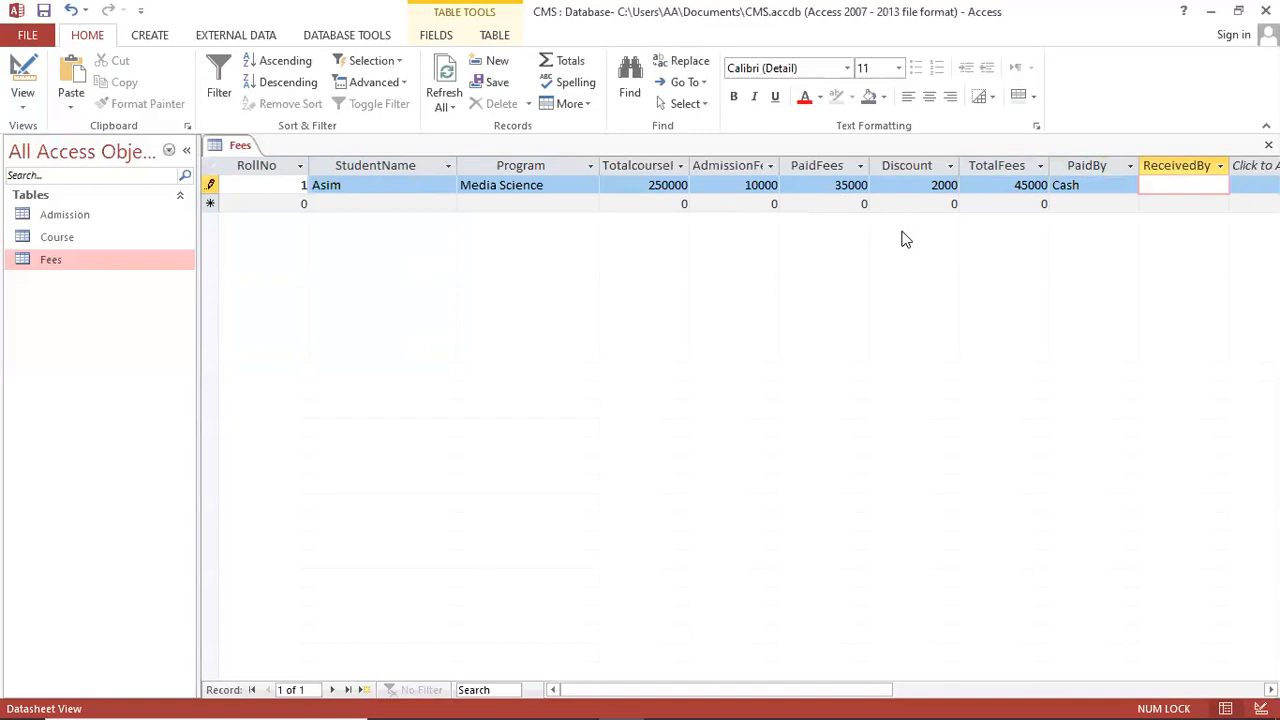
pyautogui.write('Miss Saba')
pyautogui.click(44, 14)
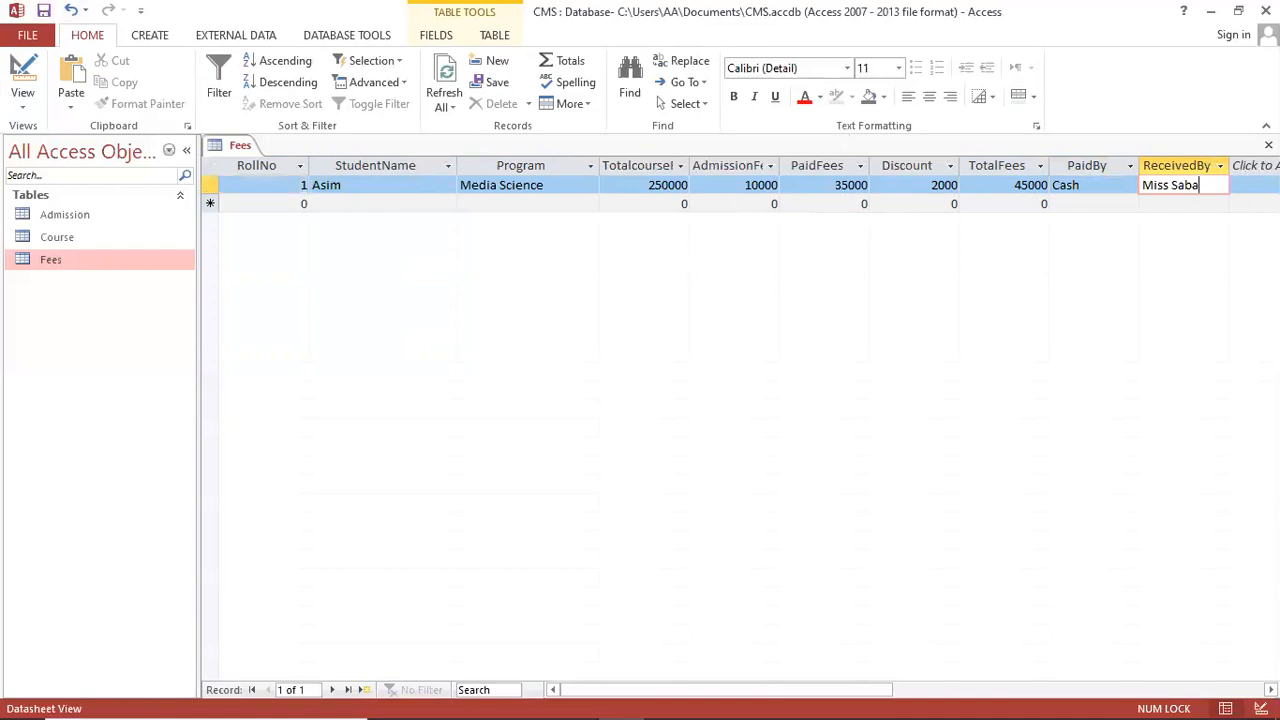
pyautogui.click(1268, 145)
pyautogui.doubleClick(66, 261)
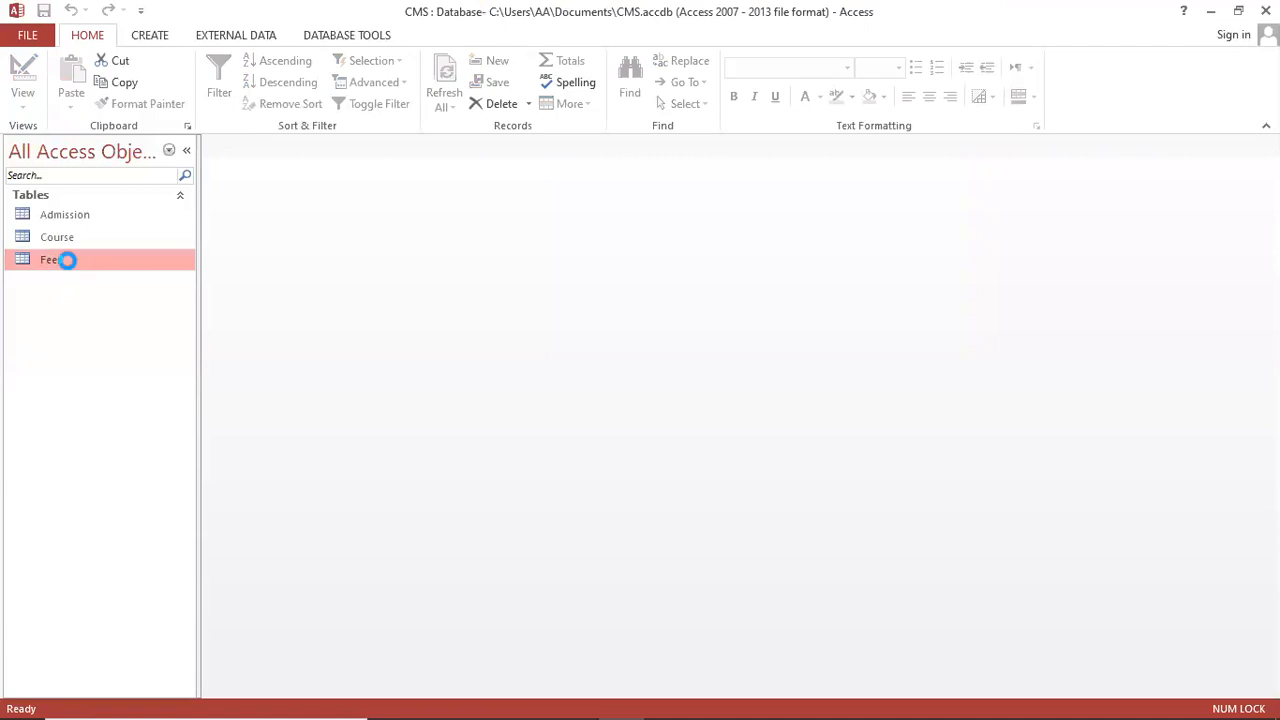
pyautogui.hotkey('ctrl', 'w')
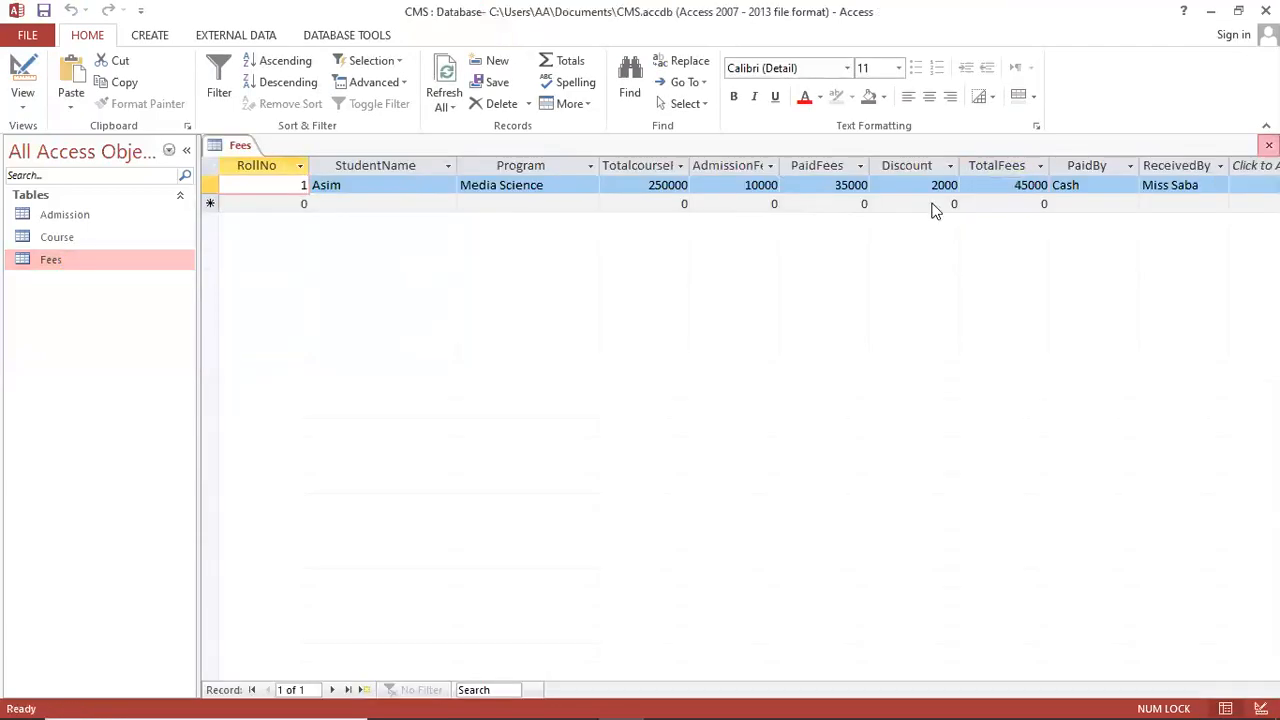
pyautogui.click(86, 218)
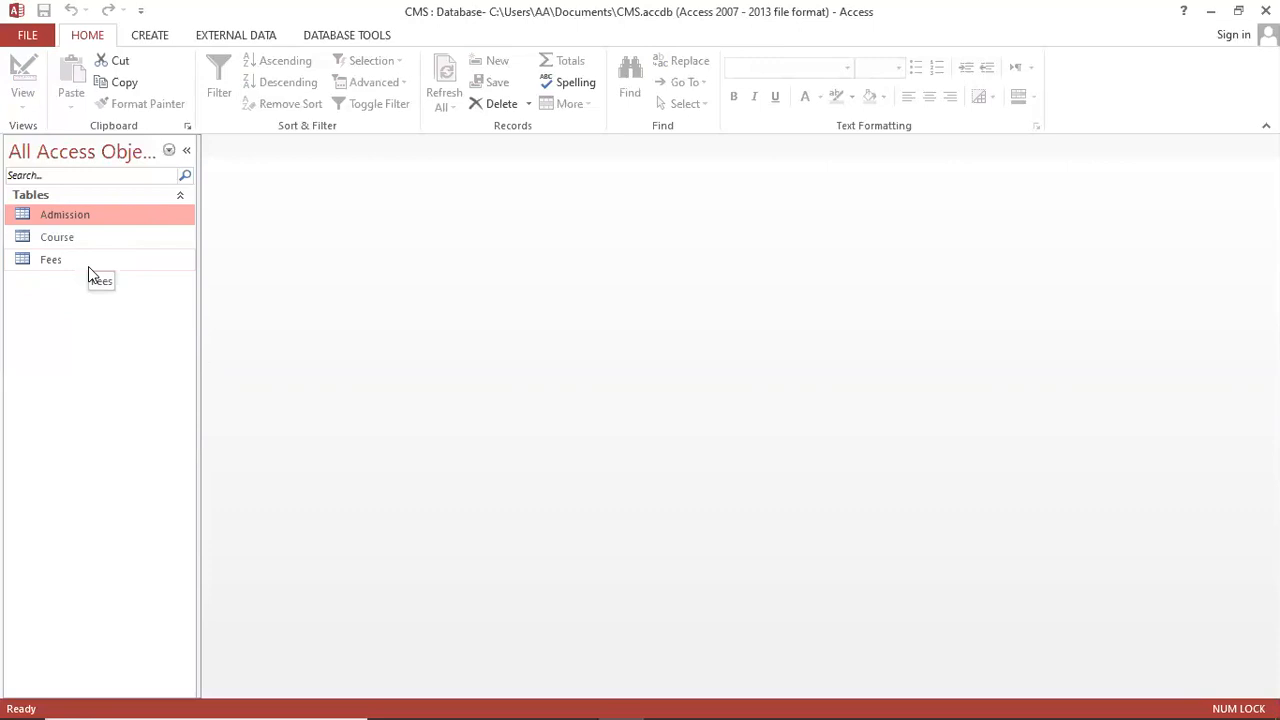
pyautogui.click(86, 259)
pyautogui.click(100, 240)
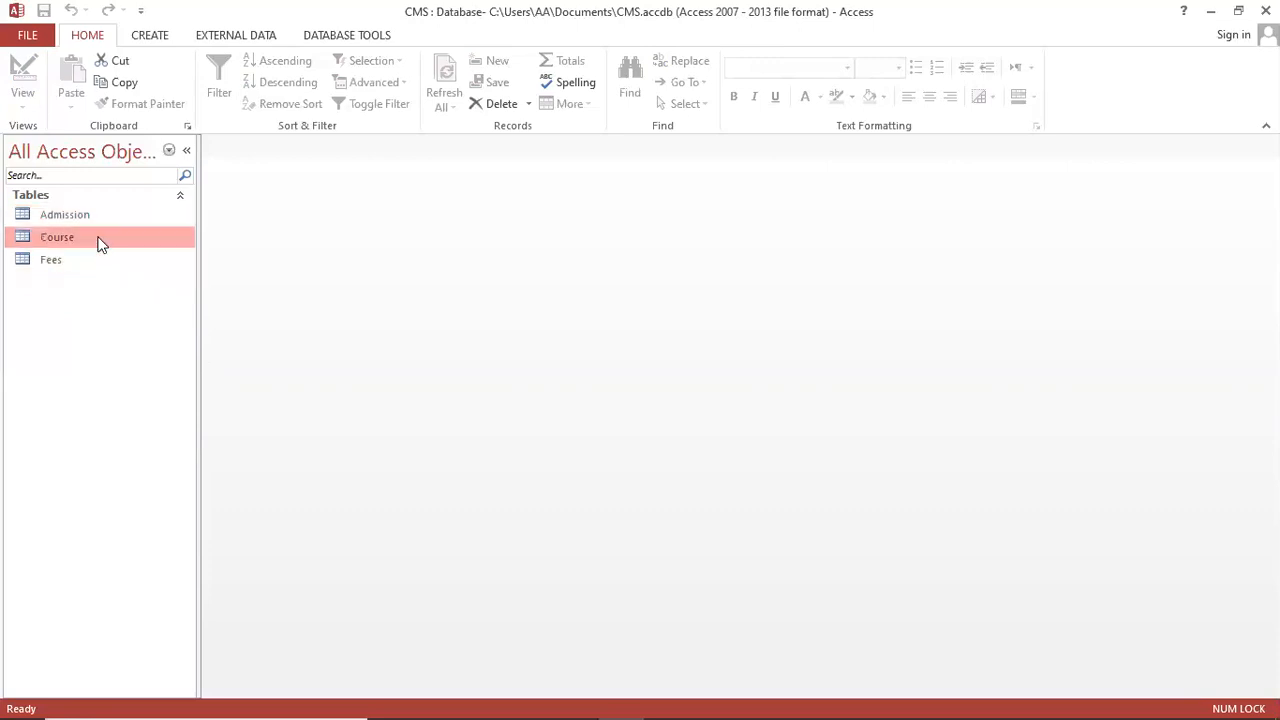
pyautogui.click(116, 214)
pyautogui.click(98, 244)
pyautogui.click(94, 257)
pyautogui.click(110, 244)
pyautogui.doubleClick(123, 214)
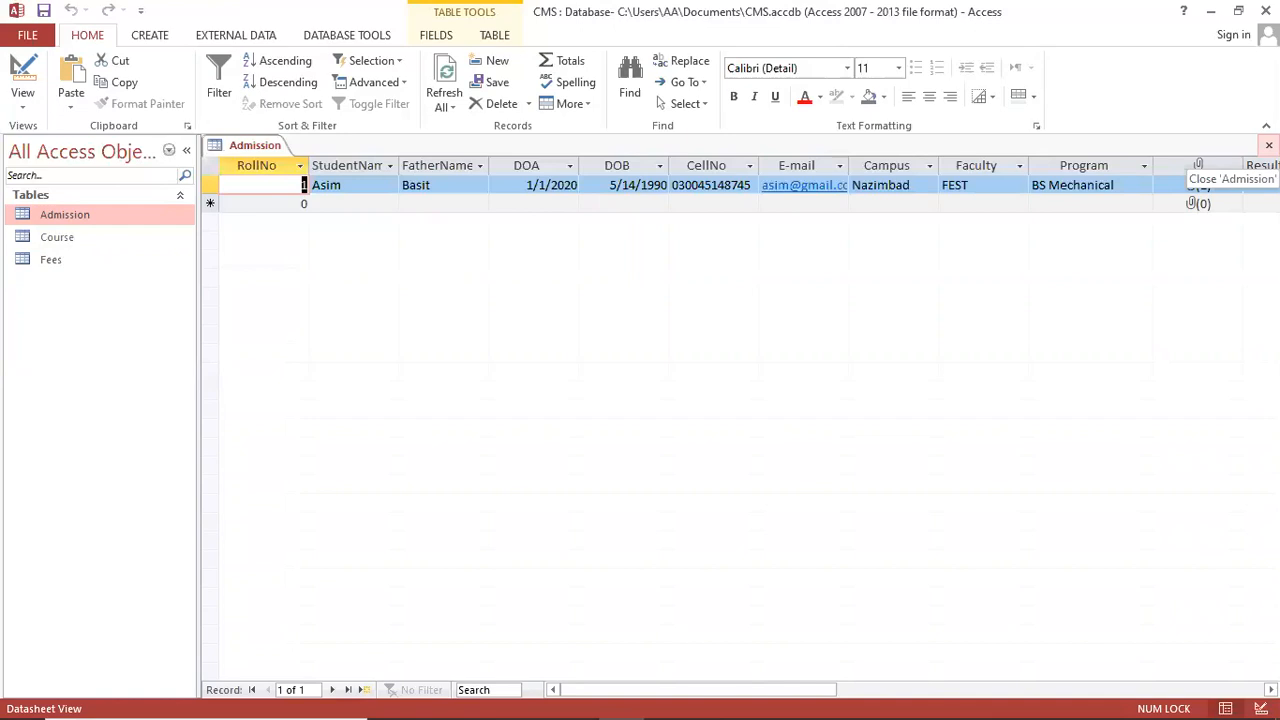
pyautogui.click(1269, 145)
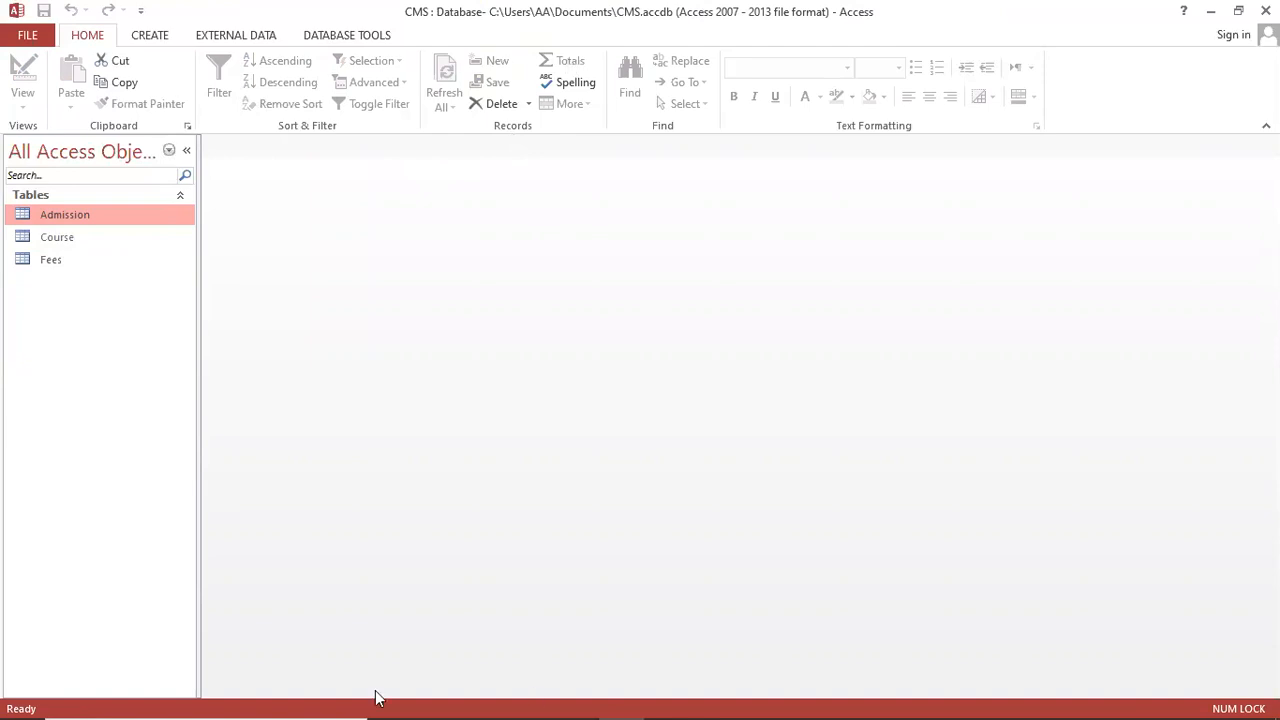
# Step: Bring up the lab notes and review the introduction and Lab Task heading
pyautogui.hotkey('alt', 'Tab')
pyautogui.scroll(4, 557, 491)
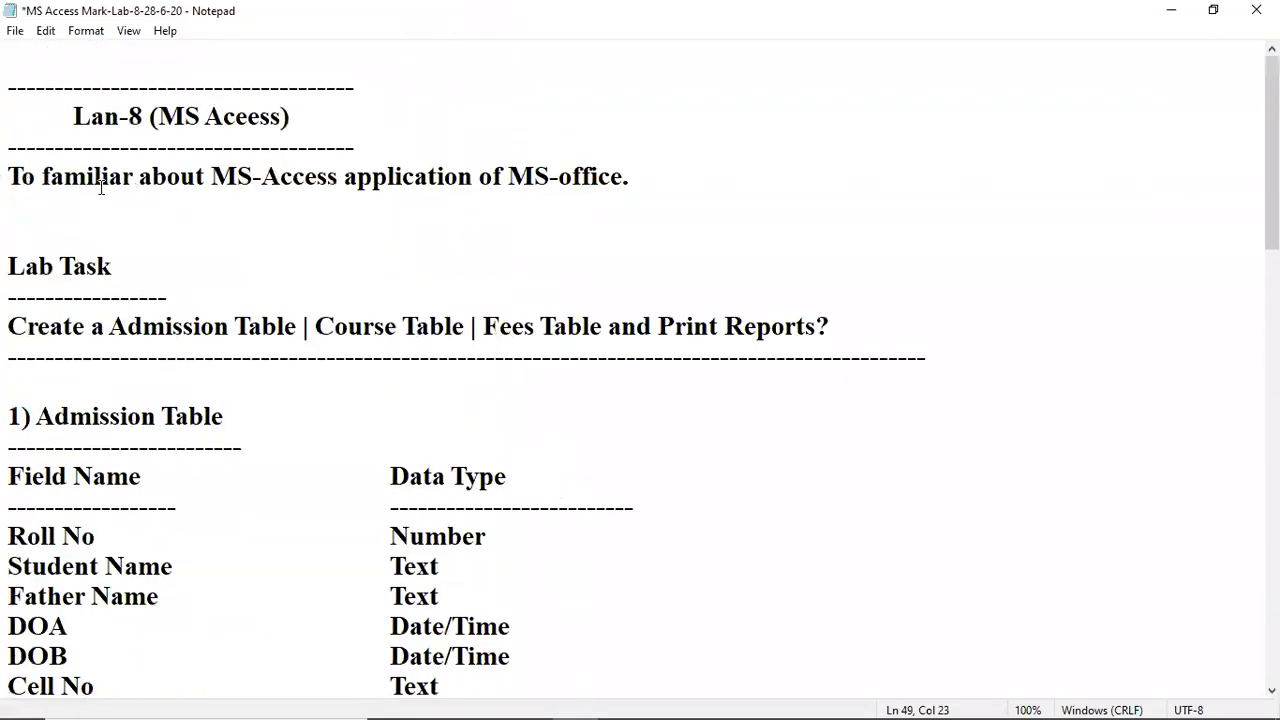
pyautogui.click(85, 172)
pyautogui.click(160, 200)
pyautogui.click(294, 234)
pyautogui.click(272, 181)
pyautogui.scroll(-2, 274, 240)
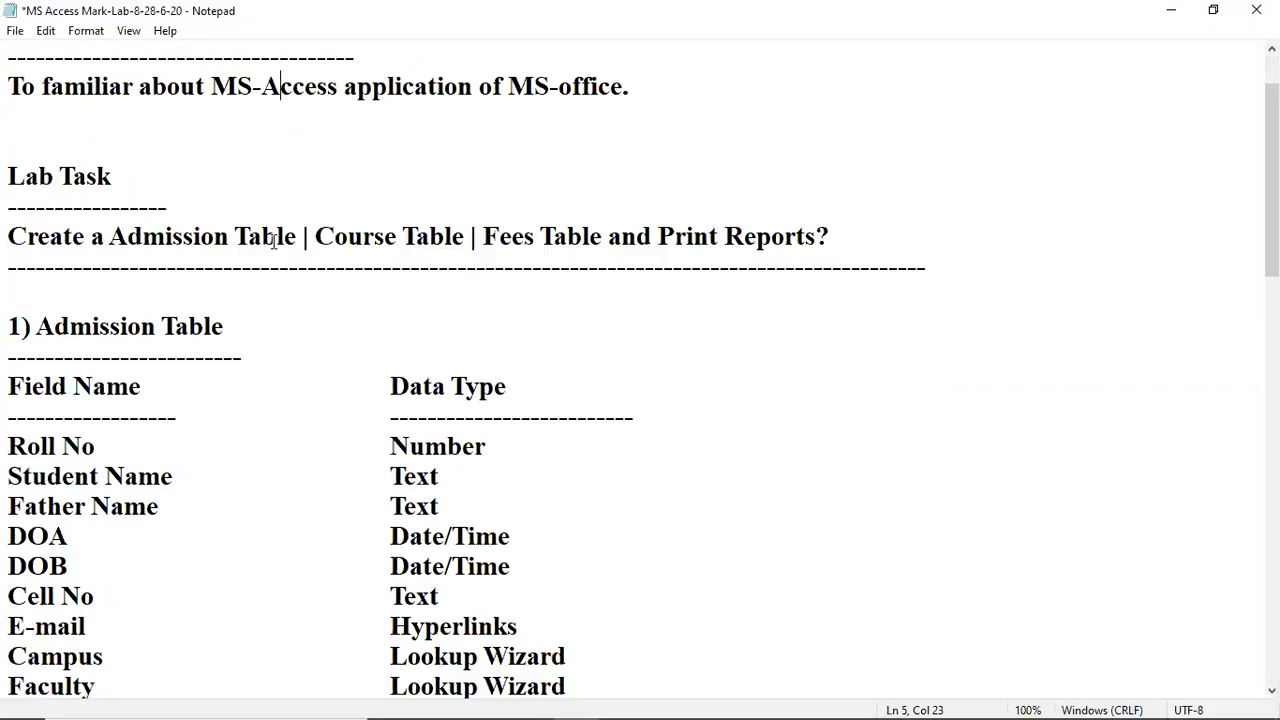
pyautogui.scroll(1, 274, 240)
pyautogui.click(59, 176)
# Step: Highlight the lab task sentence, pointing out Course Table, Fees Table and Print Reports
pyautogui.moveTo(290, 253); pyautogui.dragTo(36, 240)
pyautogui.click(145, 236)
pyautogui.moveTo(333, 238); pyautogui.dragTo(463, 245)
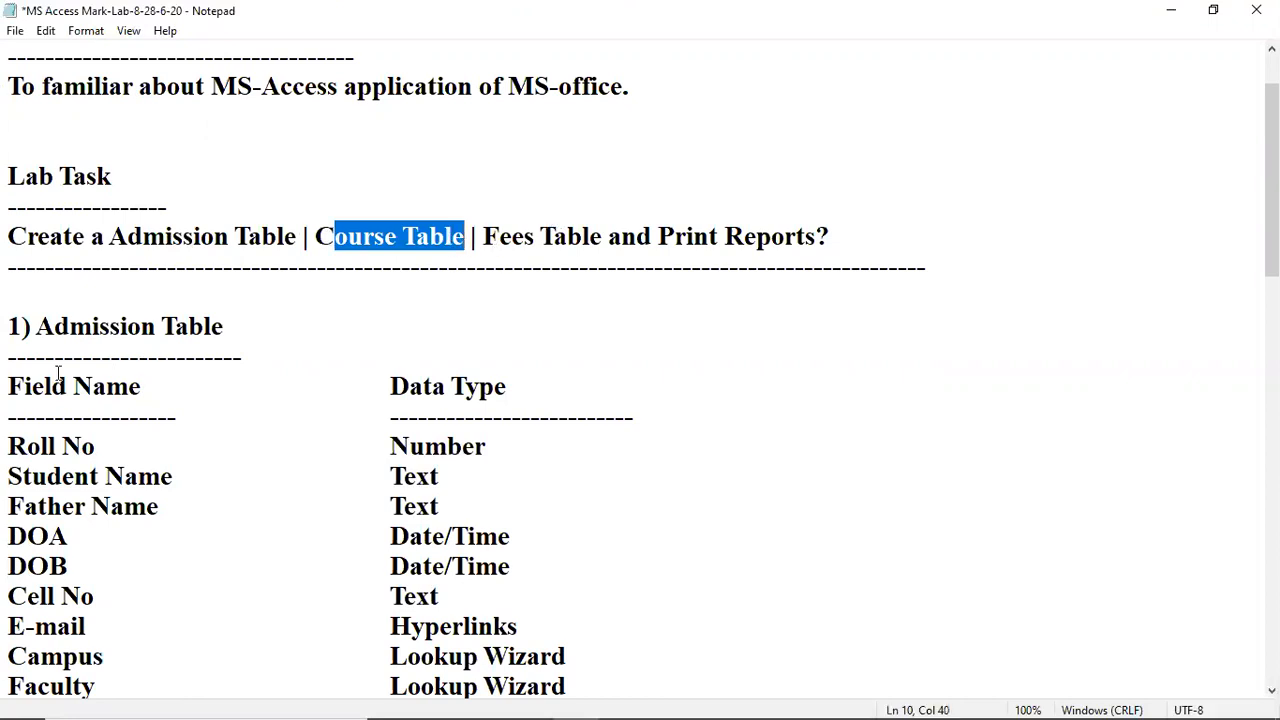
pyautogui.click(531, 245)
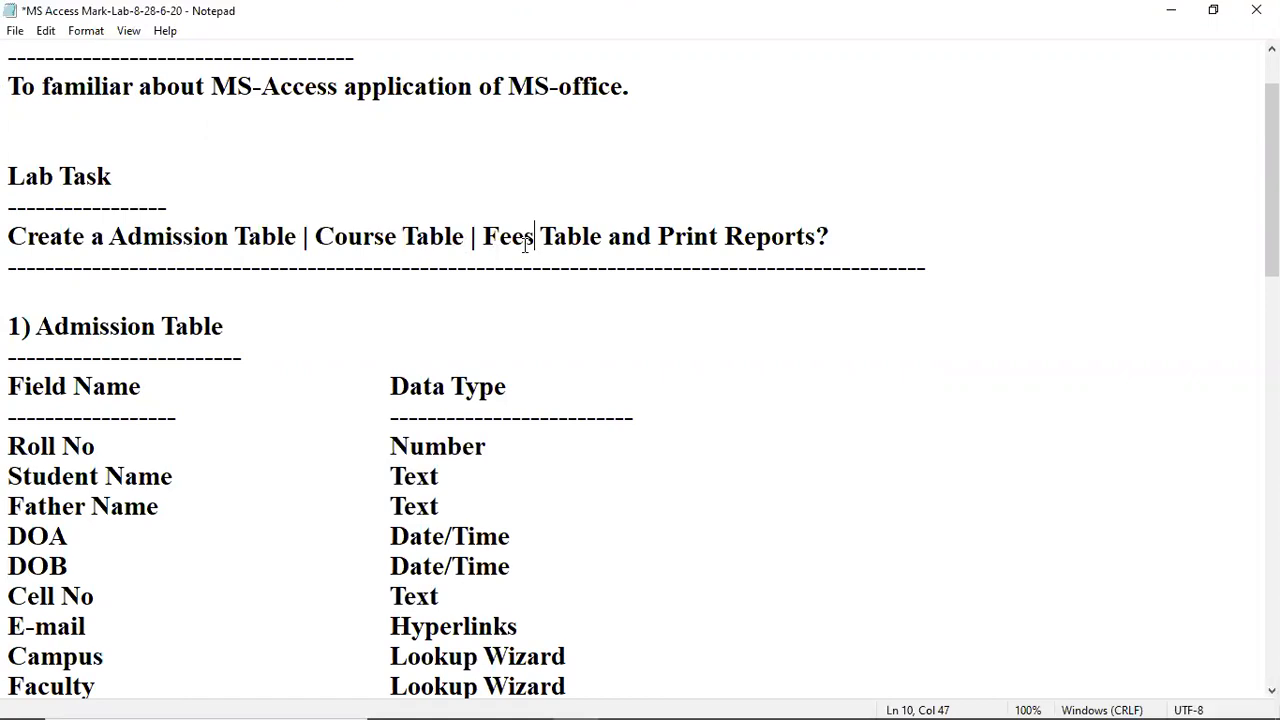
pyautogui.click(687, 236)
# Step: Replace 'Print Reports?' so the line ends 'Fees Table and Forms?', and save the notes
pyautogui.moveTo(660, 231); pyautogui.dragTo(862, 231)
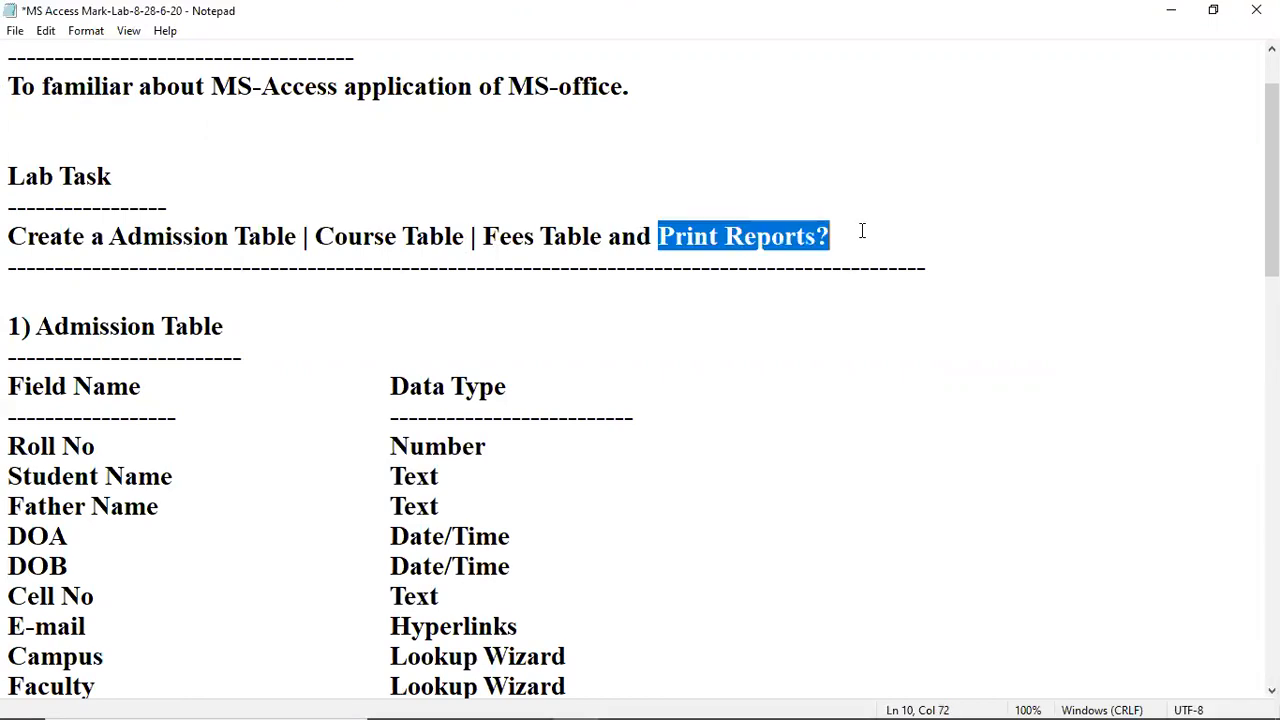
pyautogui.press('BackSpace')
pyautogui.press('BackSpace')
pyautogui.press('BackSpace')
pyautogui.press('BackSpace')
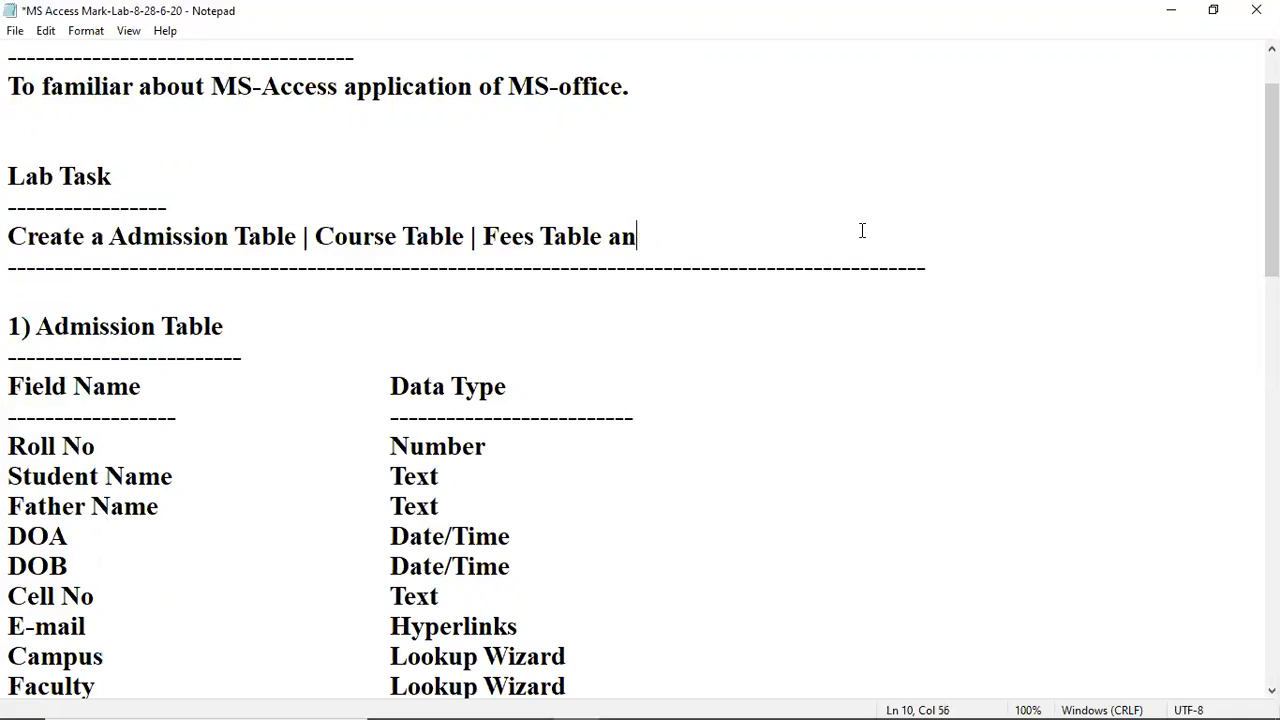
pyautogui.write('nd Forms')
pyautogui.hotkey('alt', 'f')
pyautogui.write('s?')
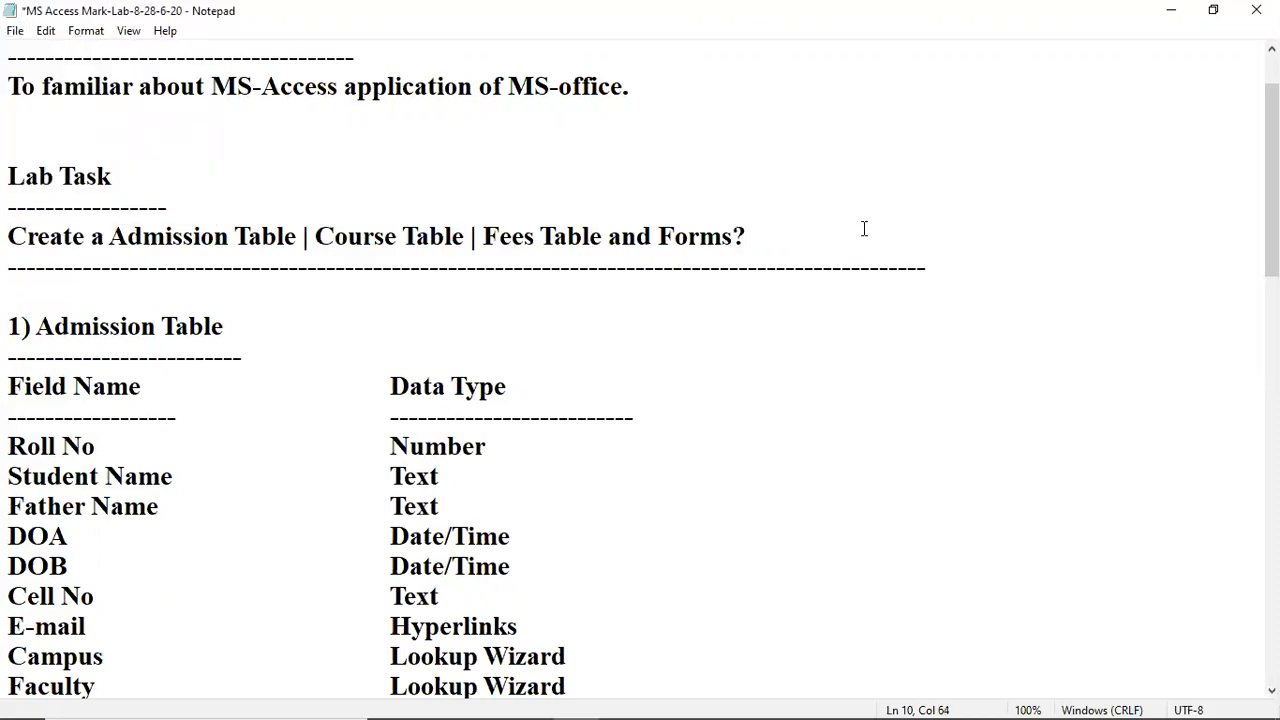
pyautogui.hotkey('ctrl', 's')
pyautogui.click(815, 242)
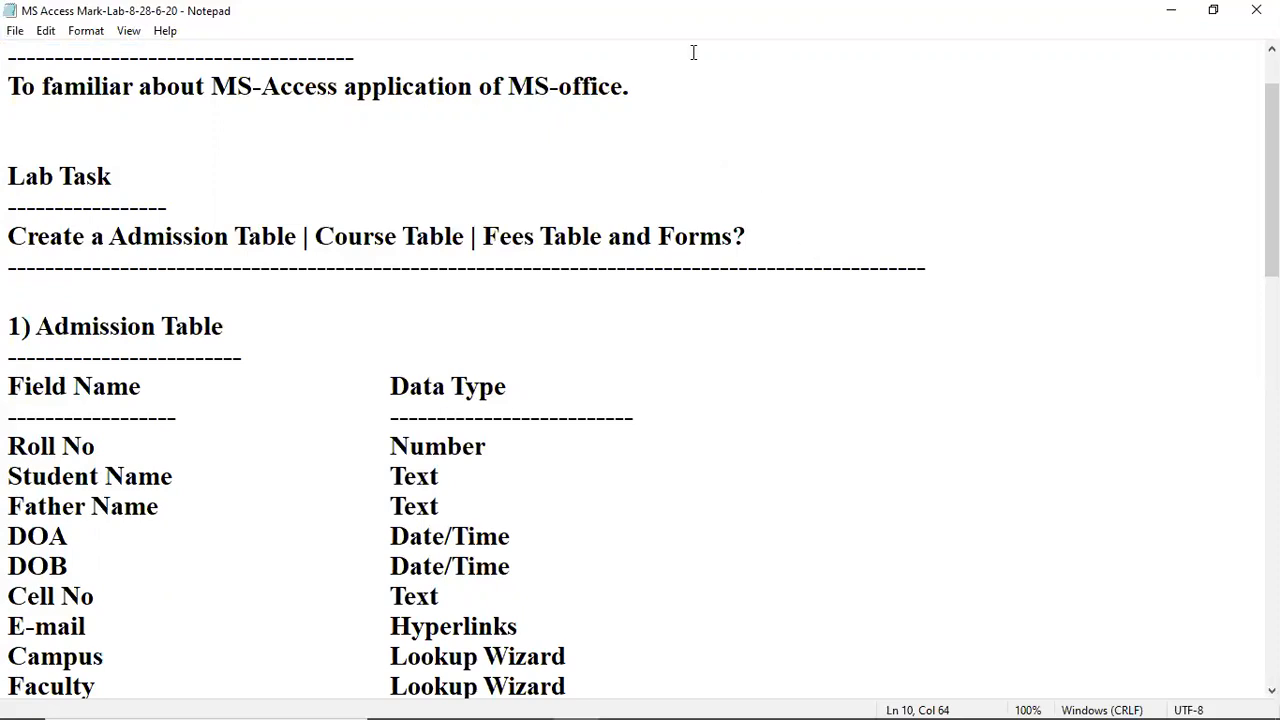
pyautogui.hotkey('alt', 'Tab')
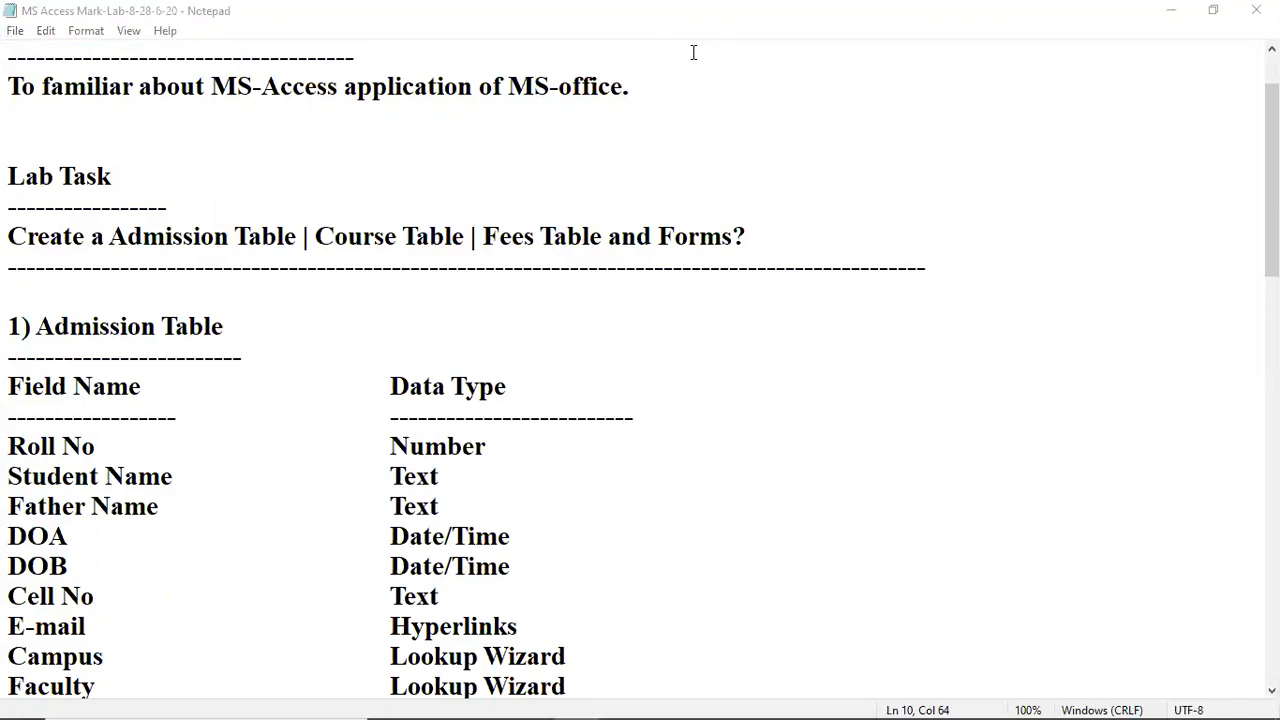